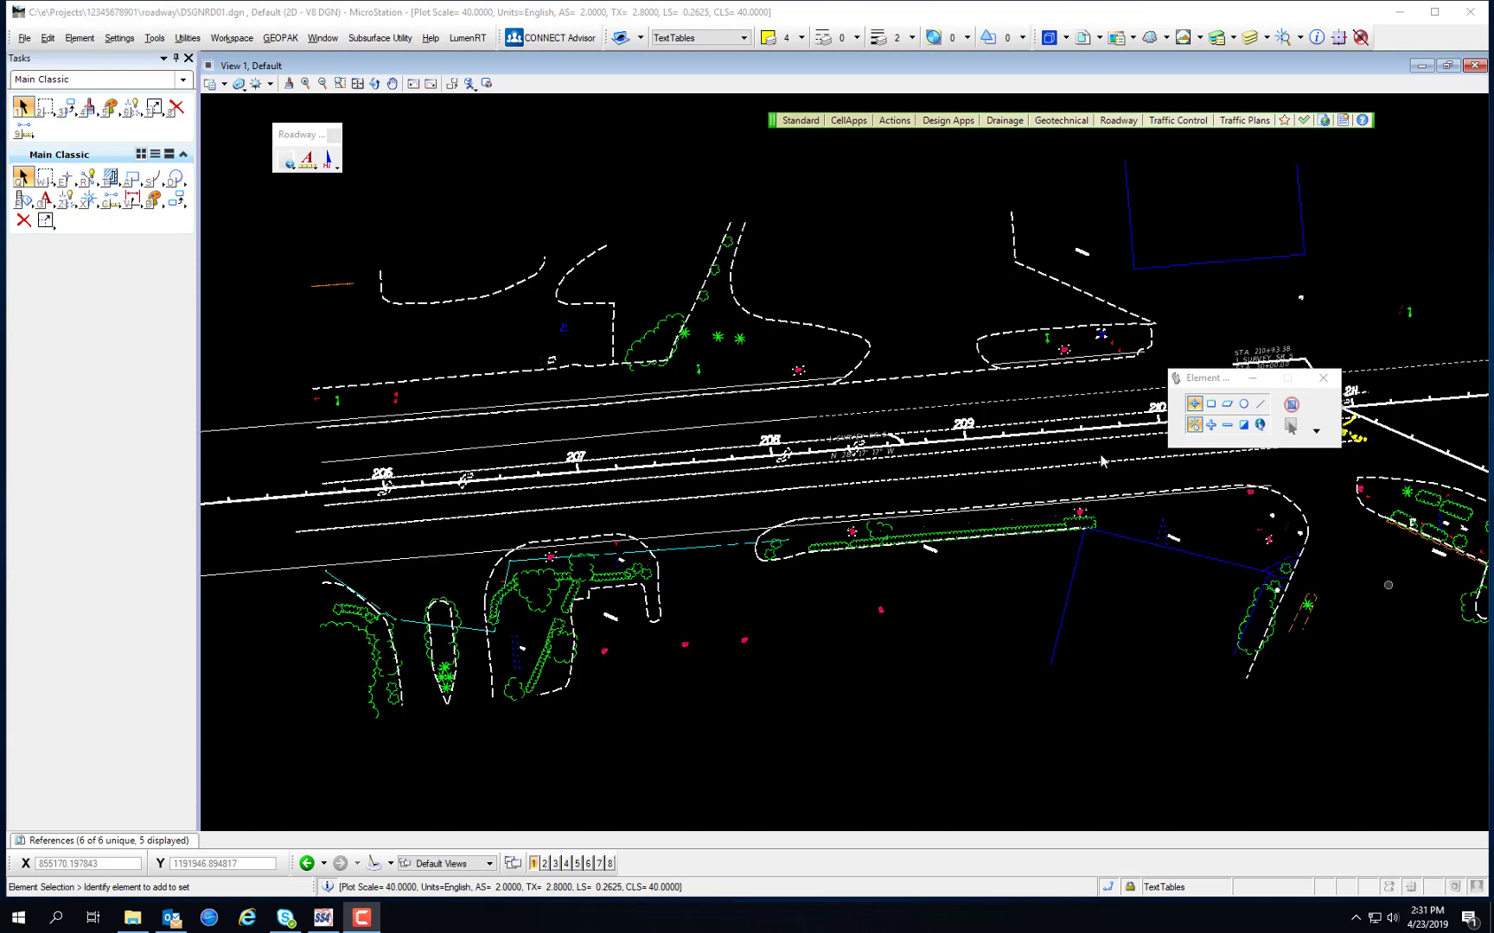
Set Concrete as the active level from the level list
{"action": "left_click", "coordinate": [729, 39]}
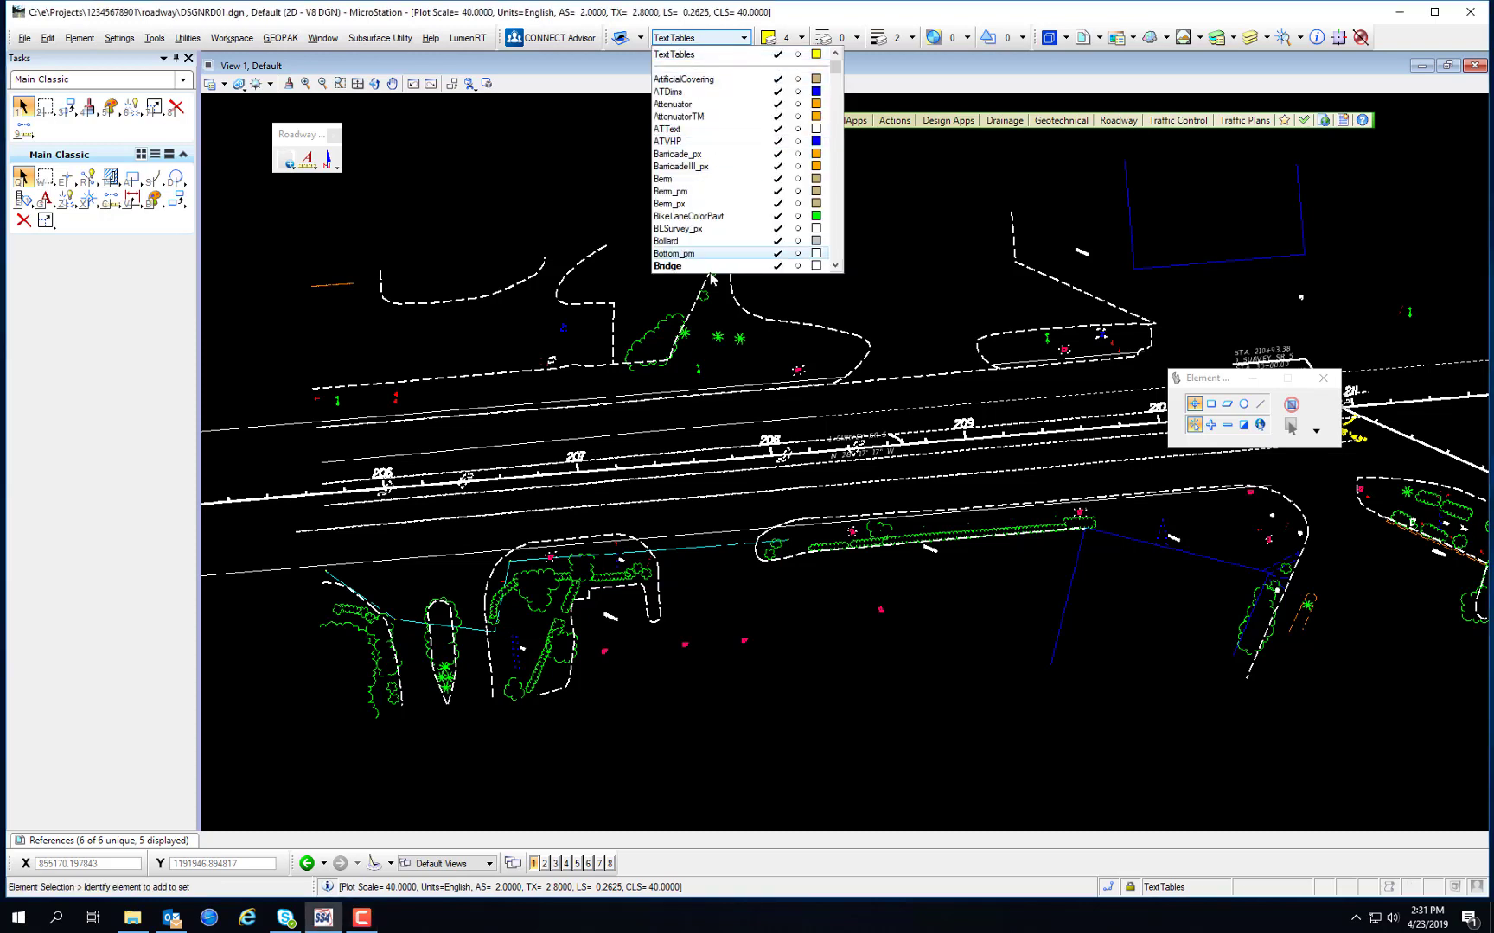
{"action": "scroll", "coordinate": [724, 199], "scroll_direction": "down", "scroll_amount": 5}
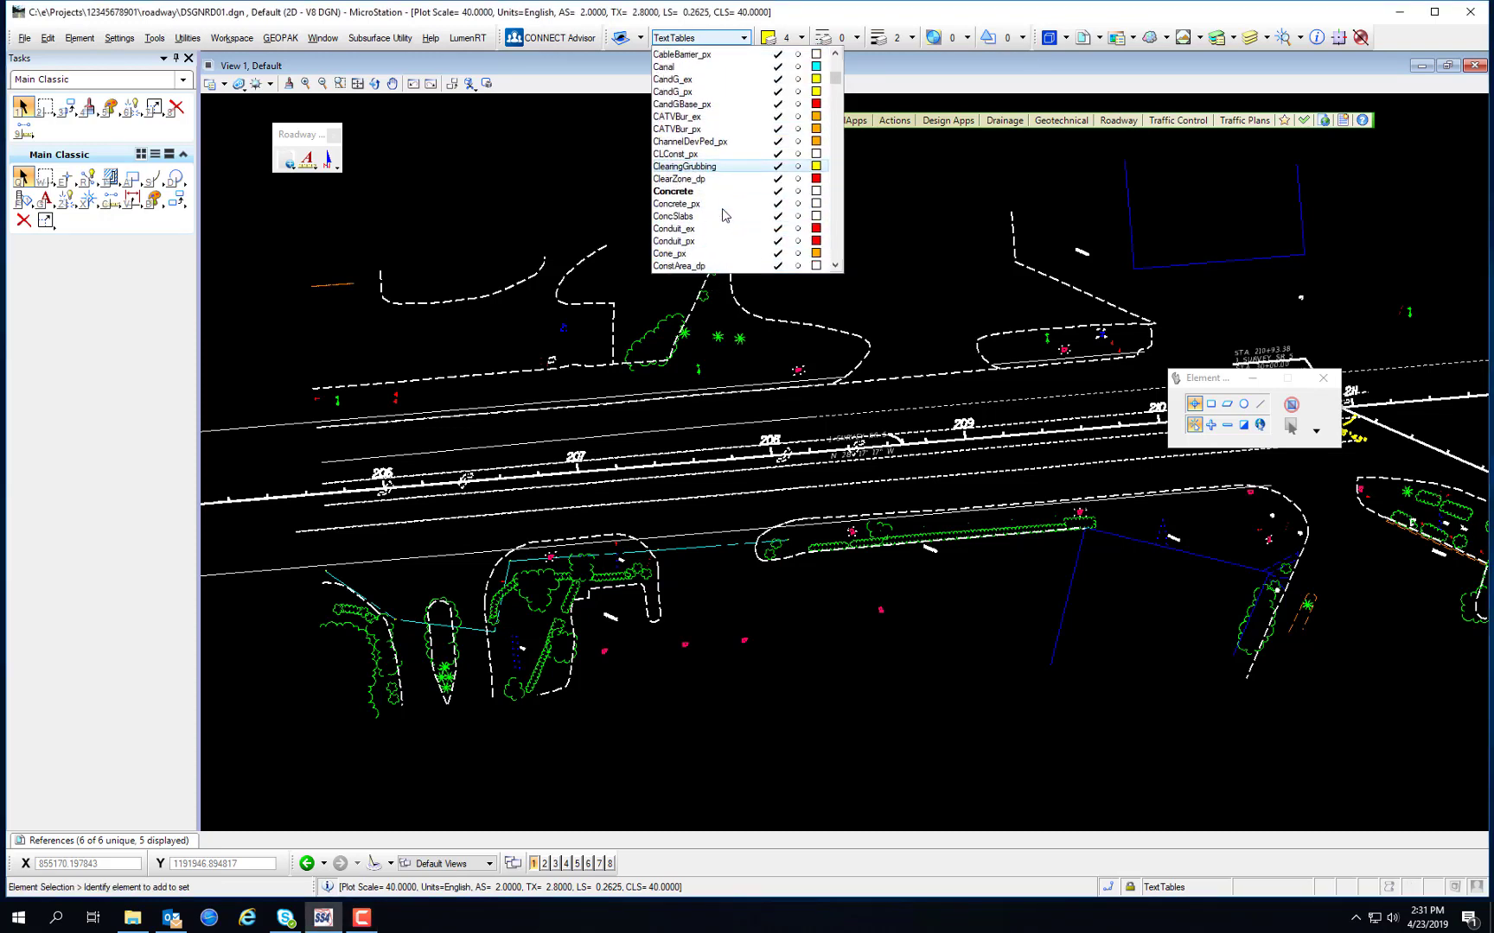
{"action": "scroll", "coordinate": [722, 190], "scroll_direction": "up", "scroll_amount": 2}
{"action": "left_click", "coordinate": [683, 119]}
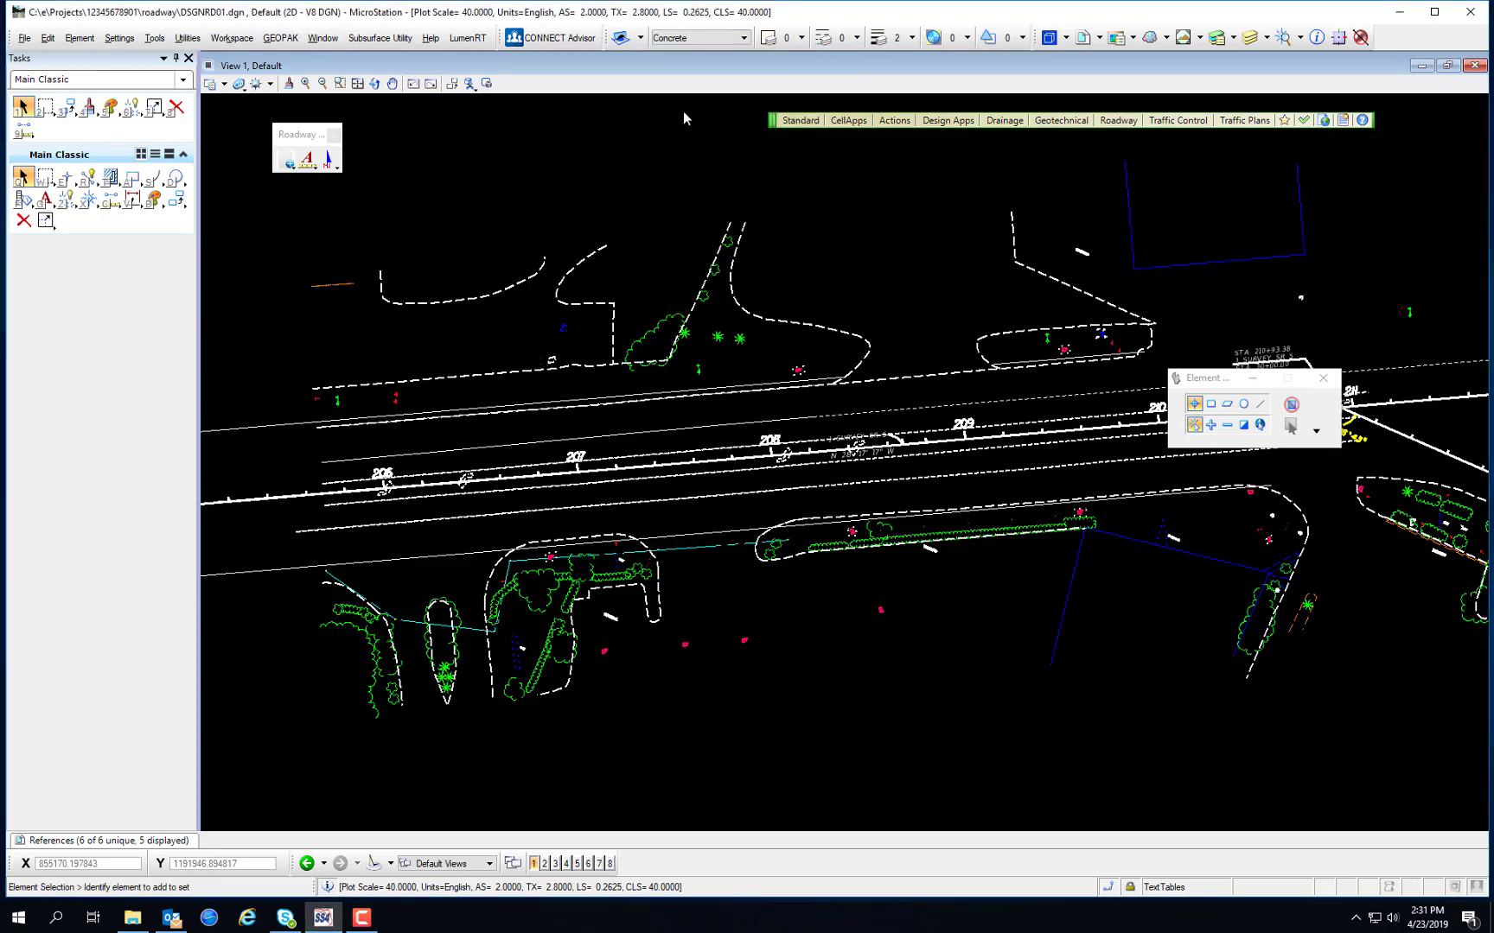
Use the Level Display dialog to make CurbBack and then CurbRamp the active level, and close the dialog
{"action": "left_click", "coordinate": [1252, 41]}
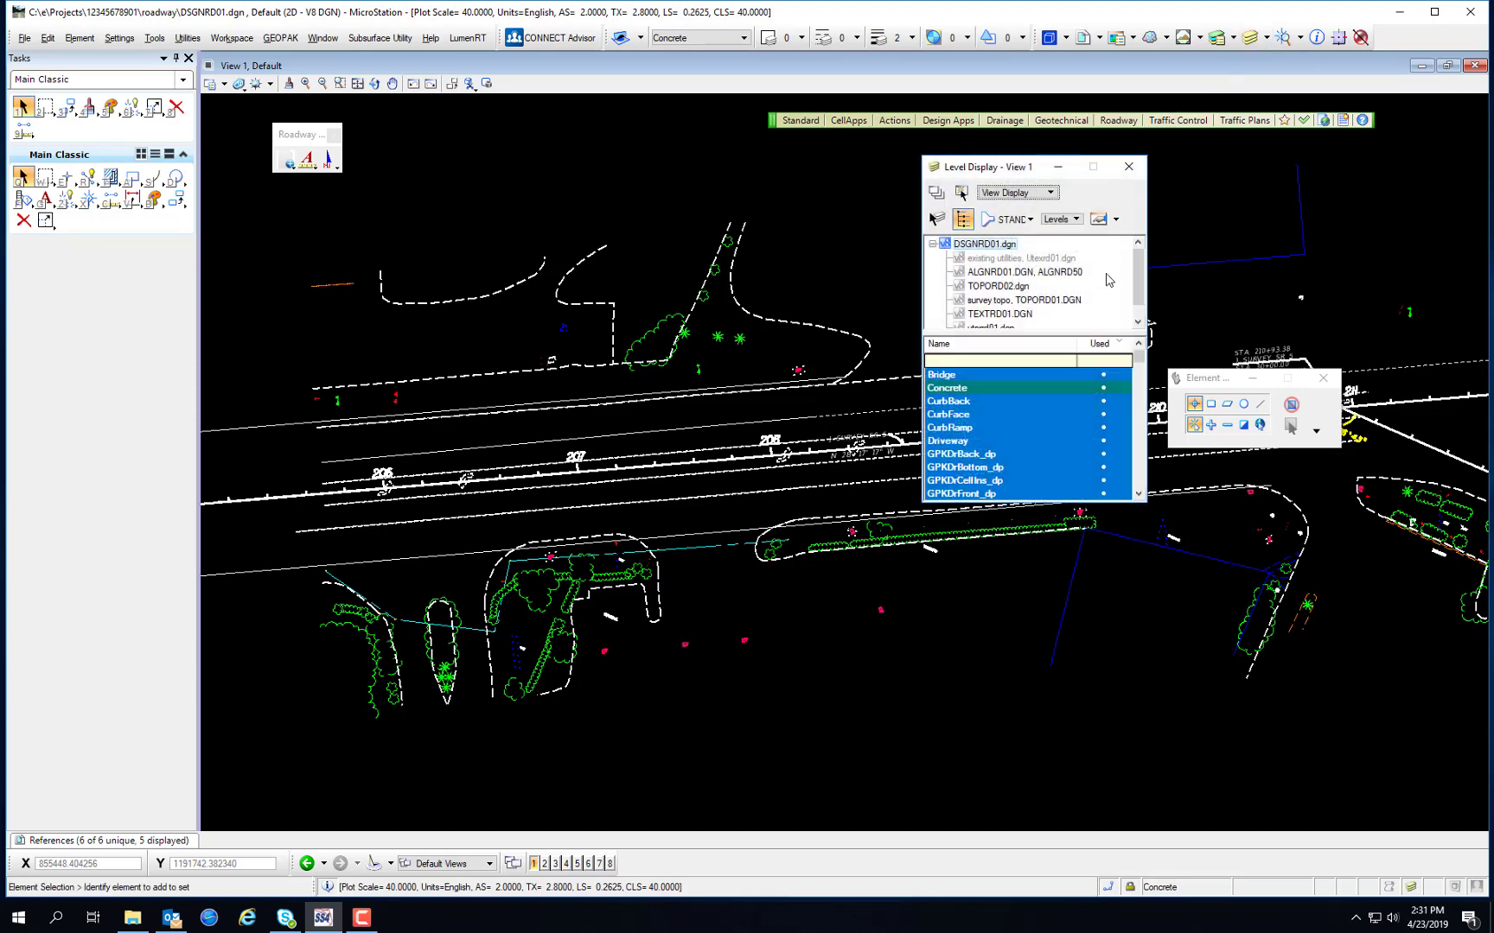
{"action": "double_click", "coordinate": [976, 405]}
{"action": "right_click", "coordinate": [979, 428]}
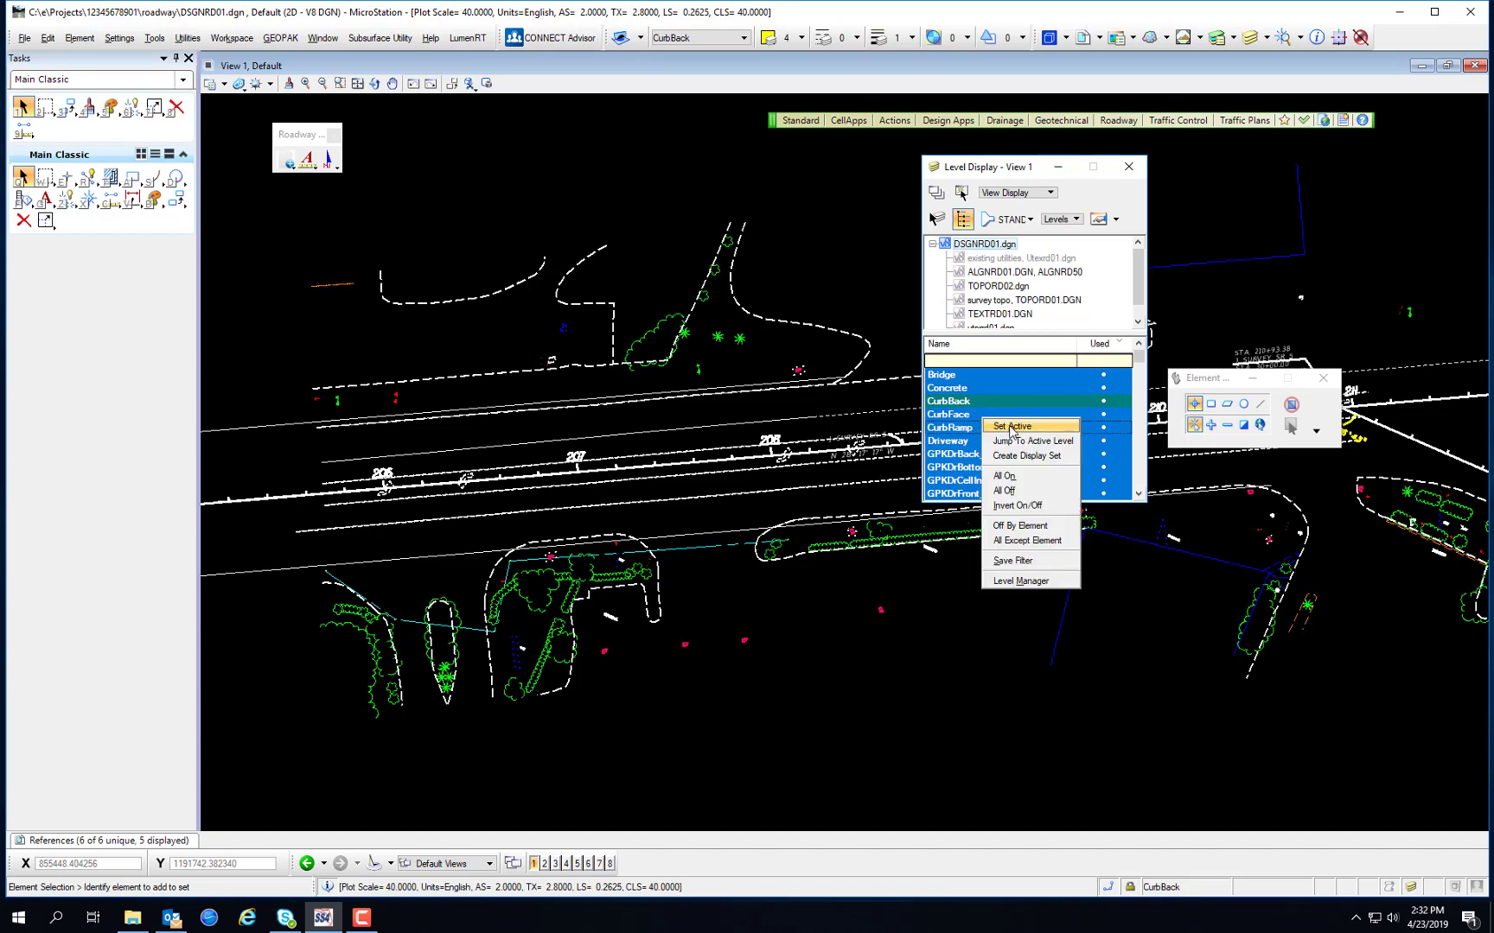
{"action": "left_click", "coordinate": [1010, 427]}
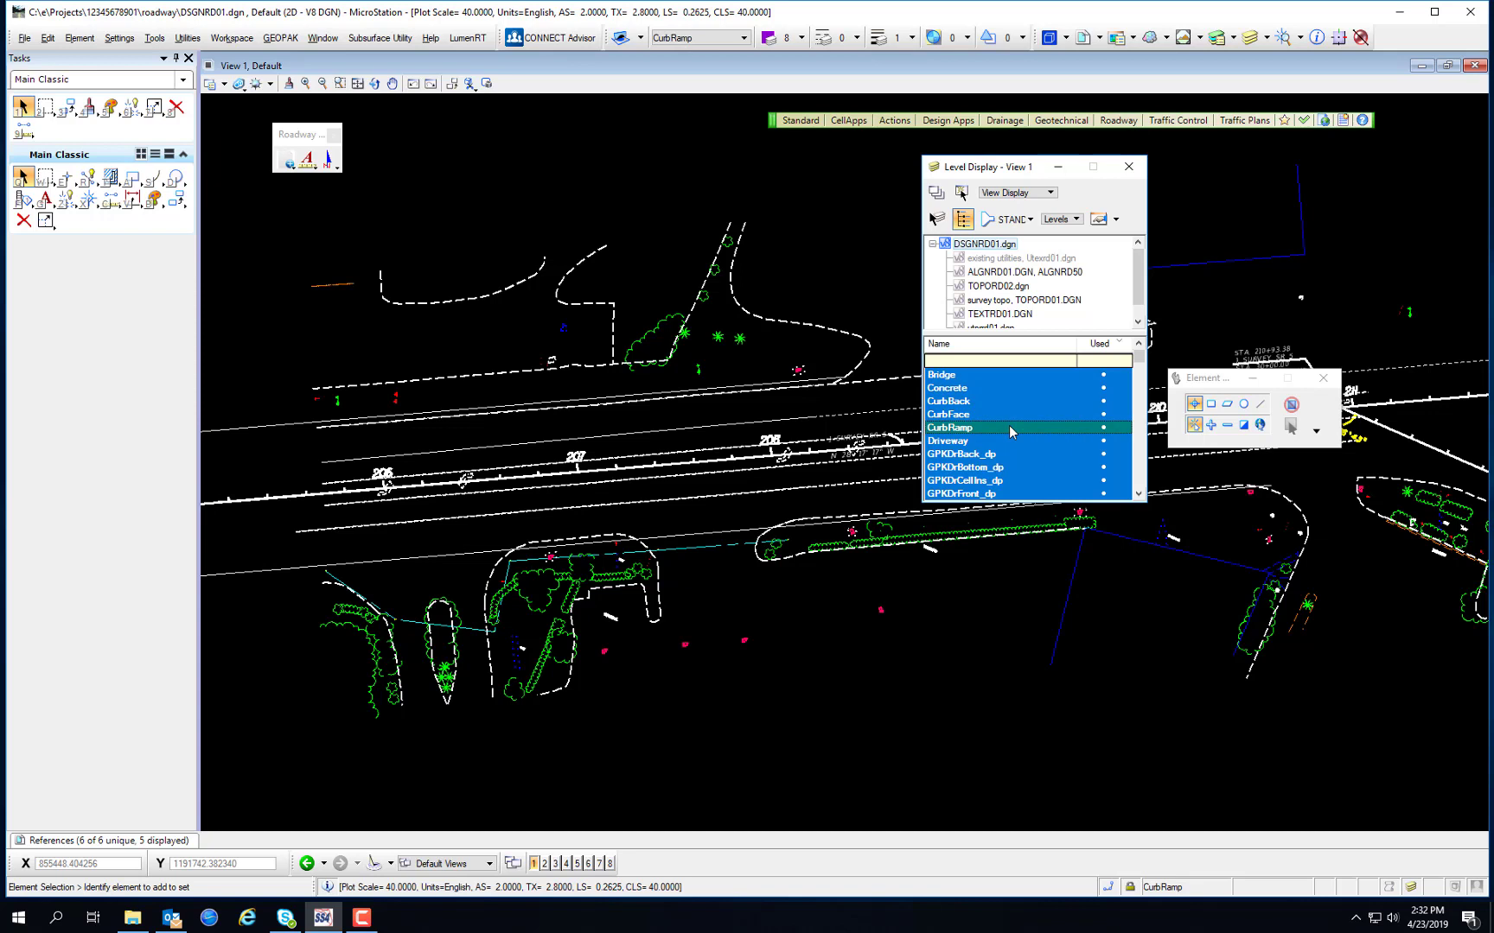
{"action": "left_click", "coordinate": [1128, 166]}
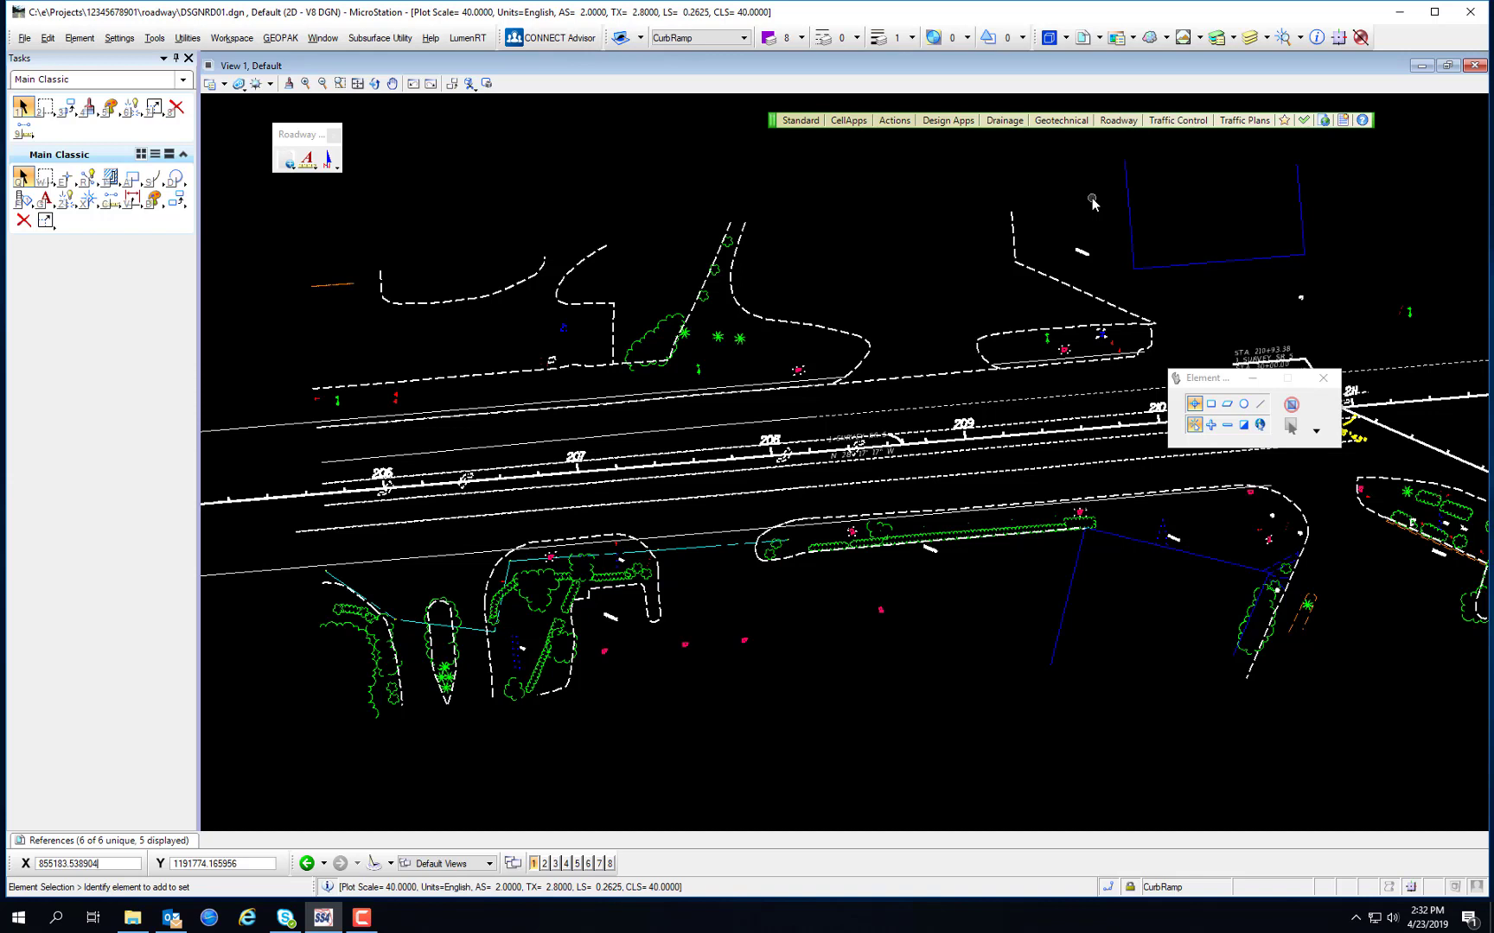
Make Concrete the active level through the Level Manager and close the manager
{"action": "left_click", "coordinate": [1162, 886]}
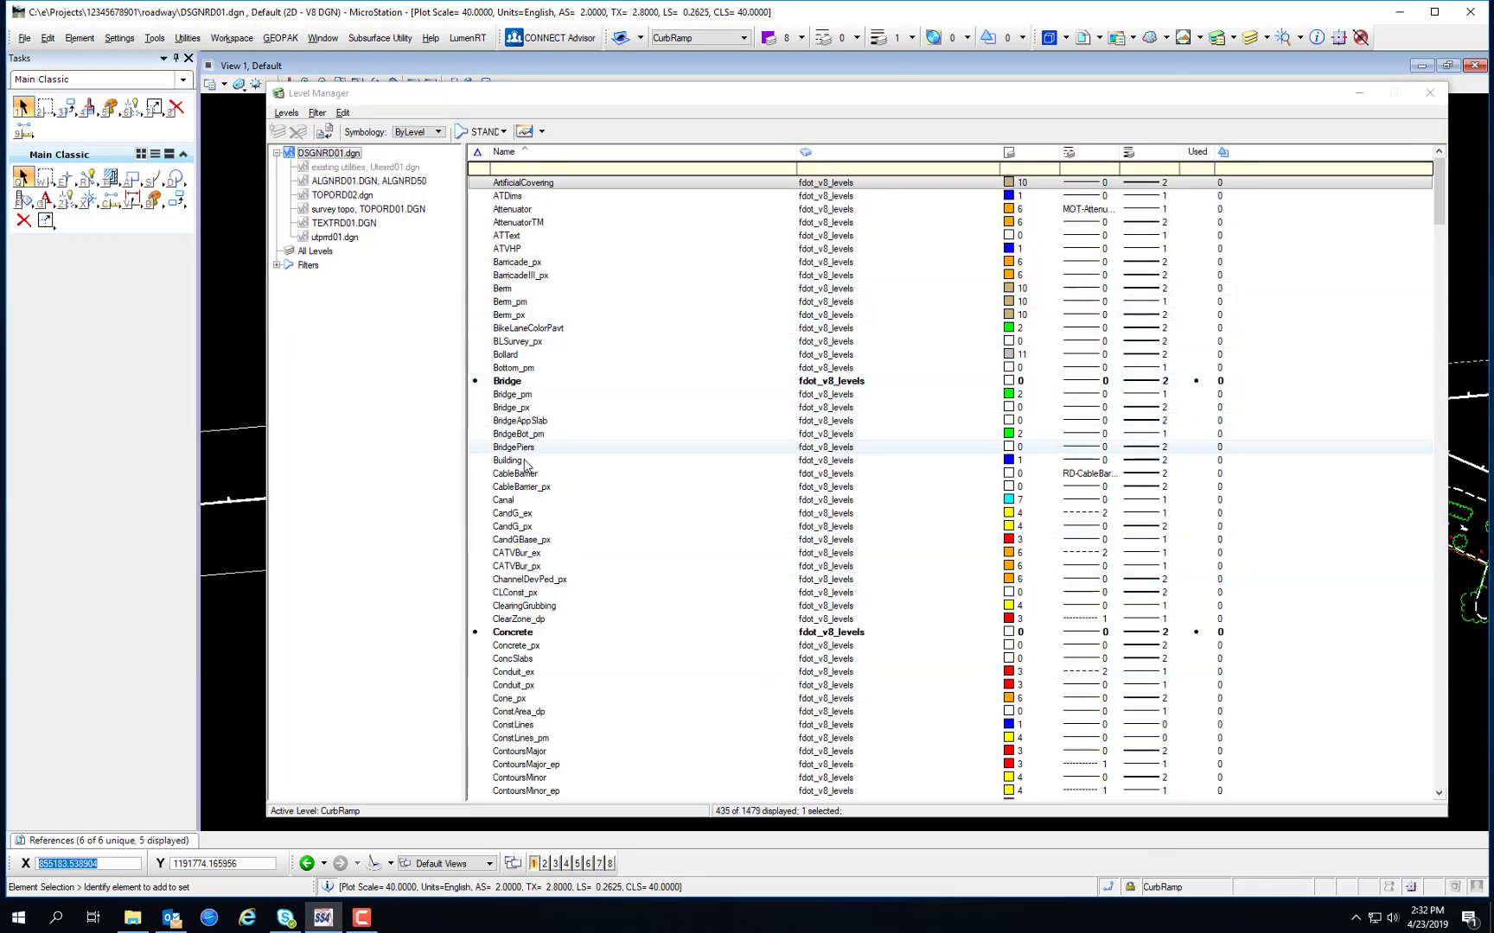
{"action": "double_click", "coordinate": [531, 632]}
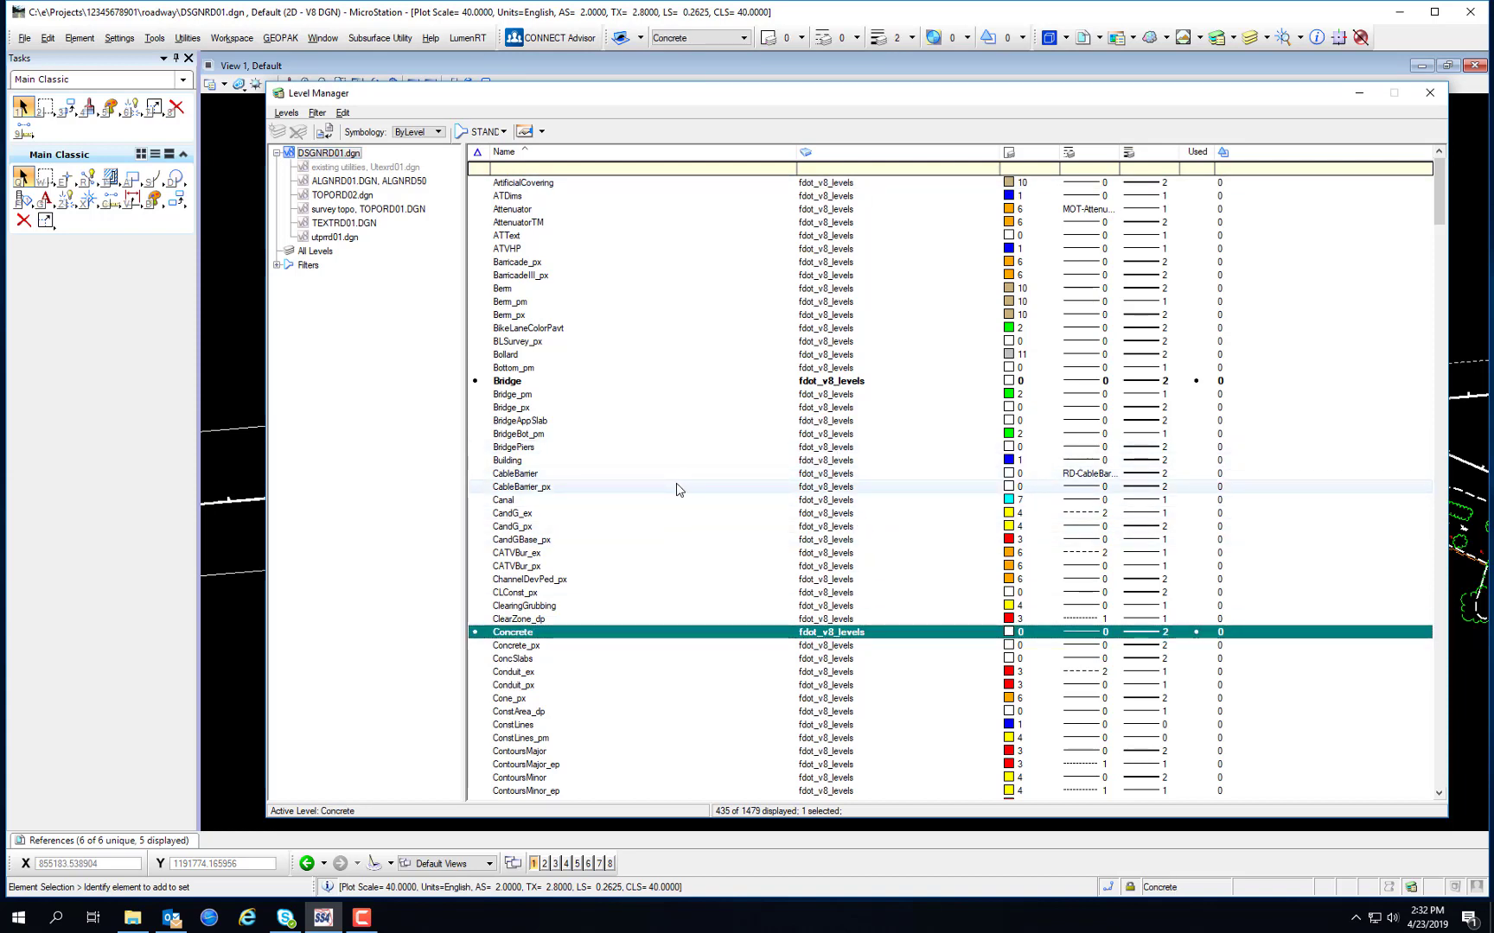
{"action": "left_click", "coordinate": [1429, 93]}
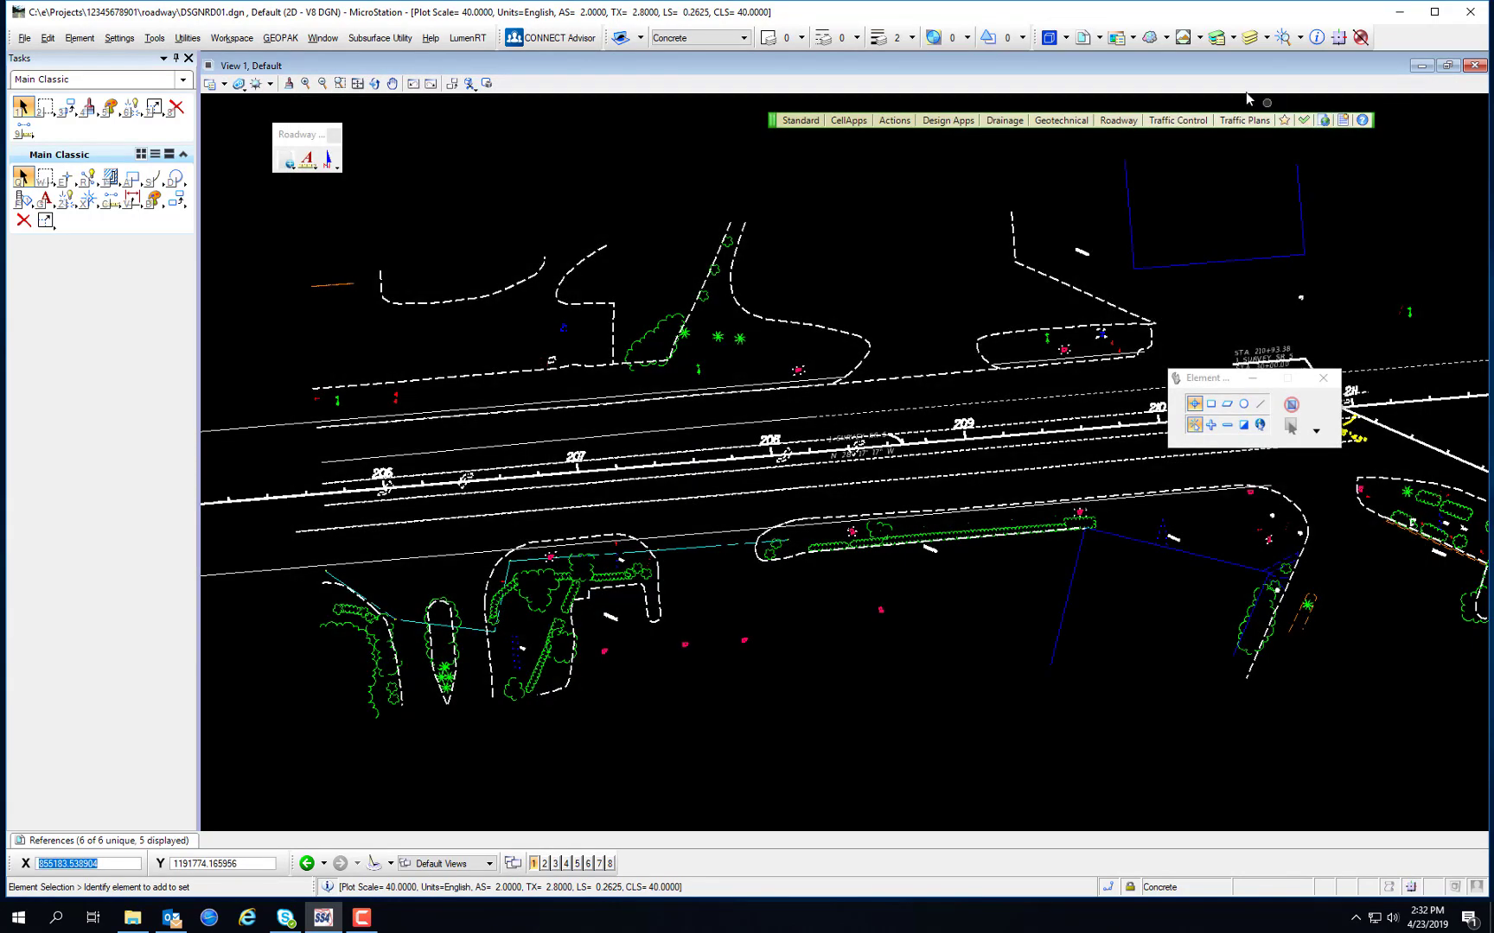
Open the Level Manager for the active design file
{"action": "left_click", "coordinate": [1224, 43]}
{"action": "left_click", "coordinate": [1224, 43]}
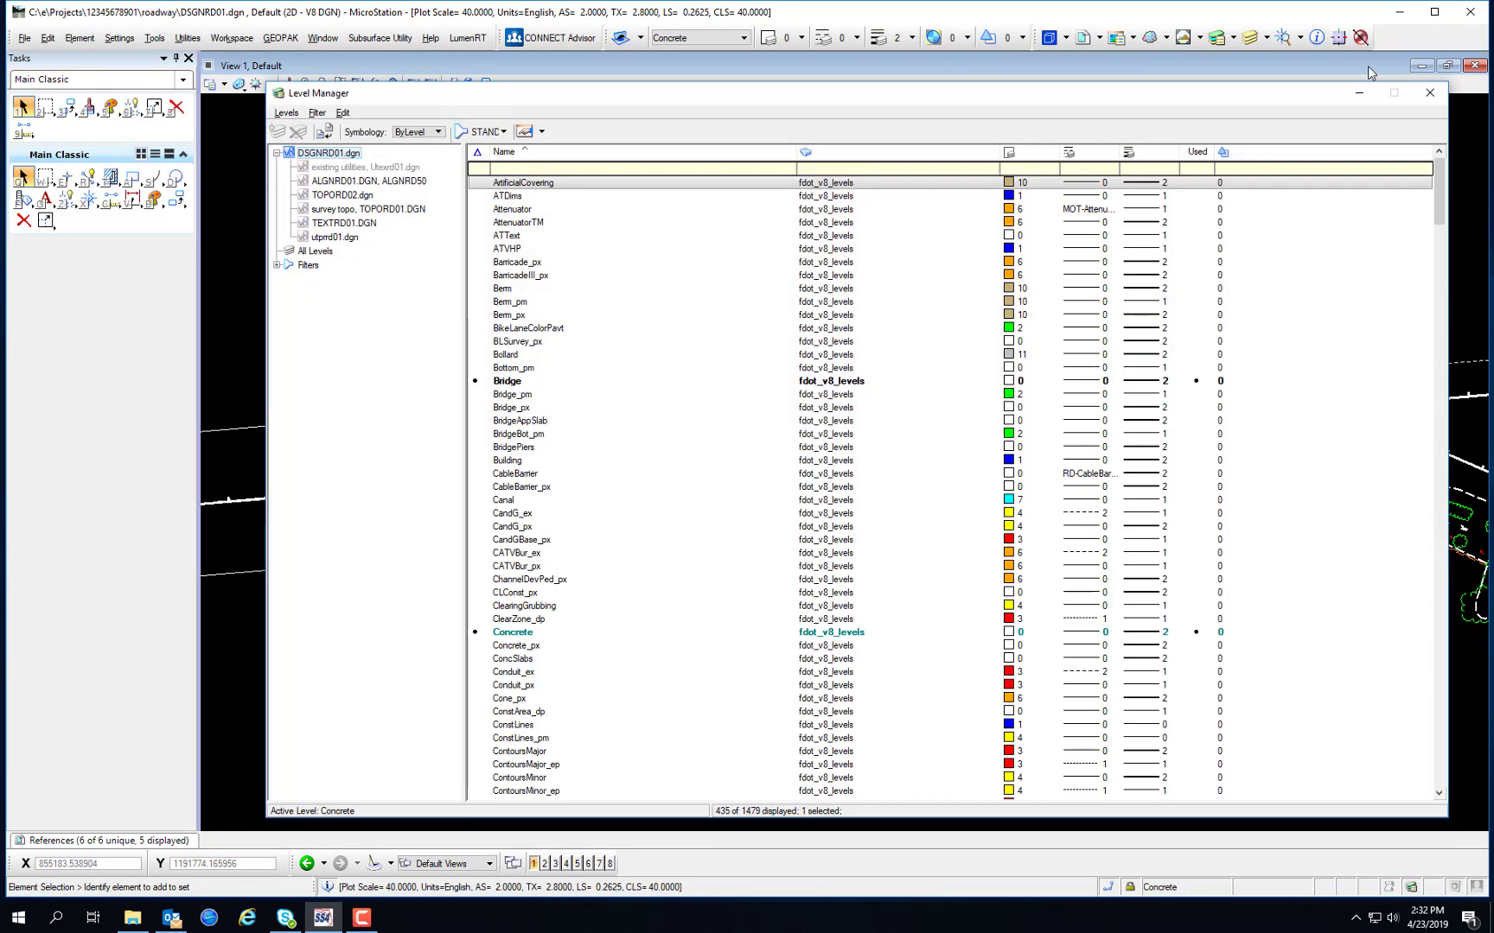
{"action": "left_click", "coordinate": [119, 38]}
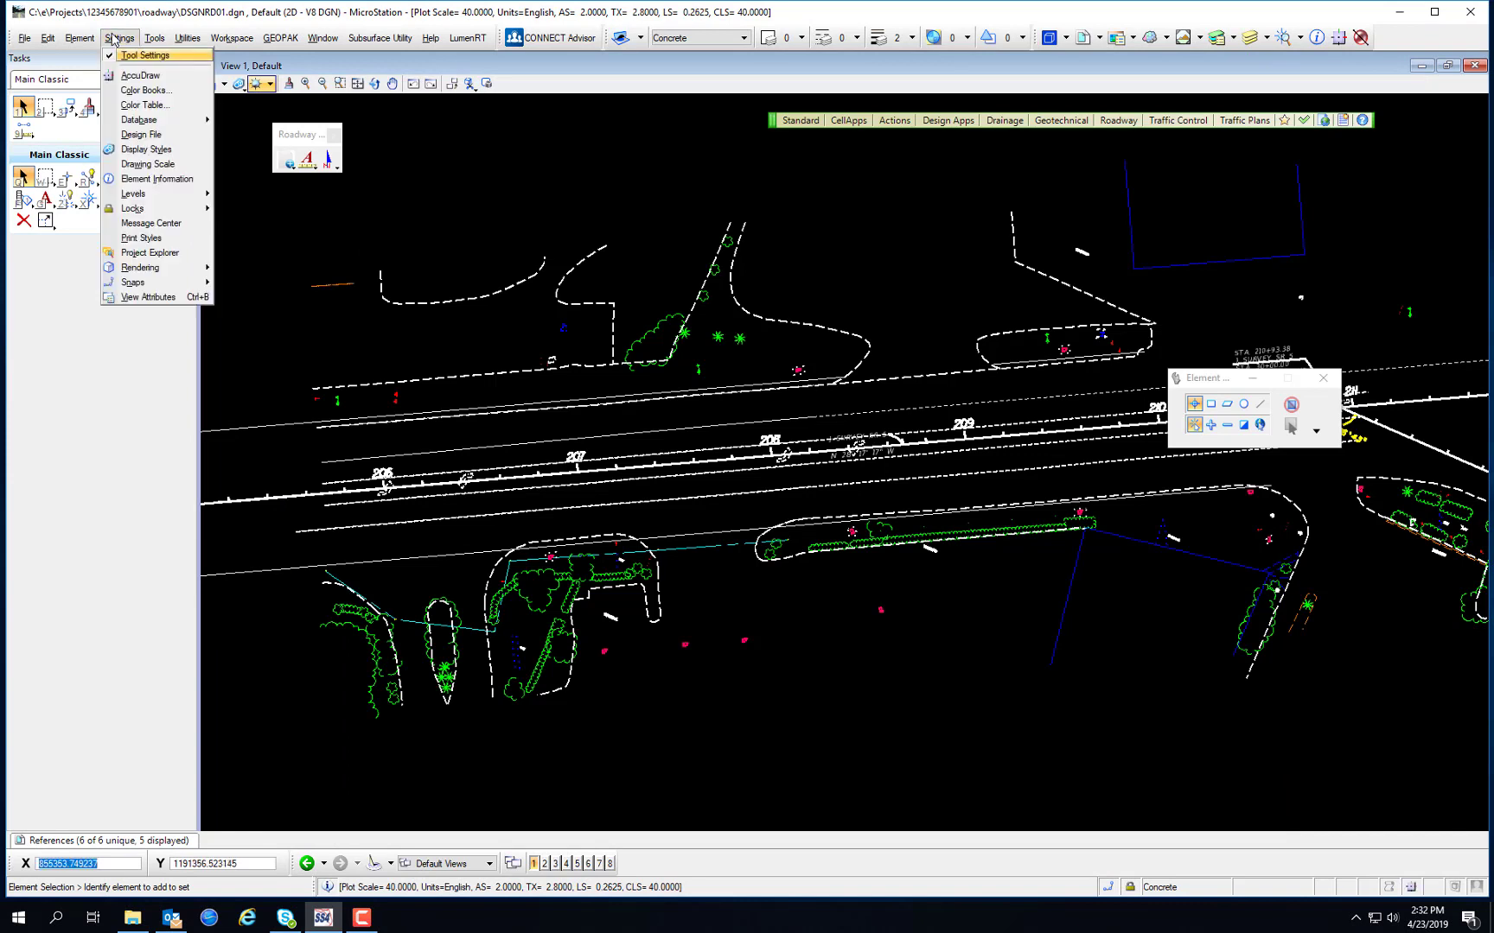
{"action": "mouse_move", "coordinate": [131, 197]}
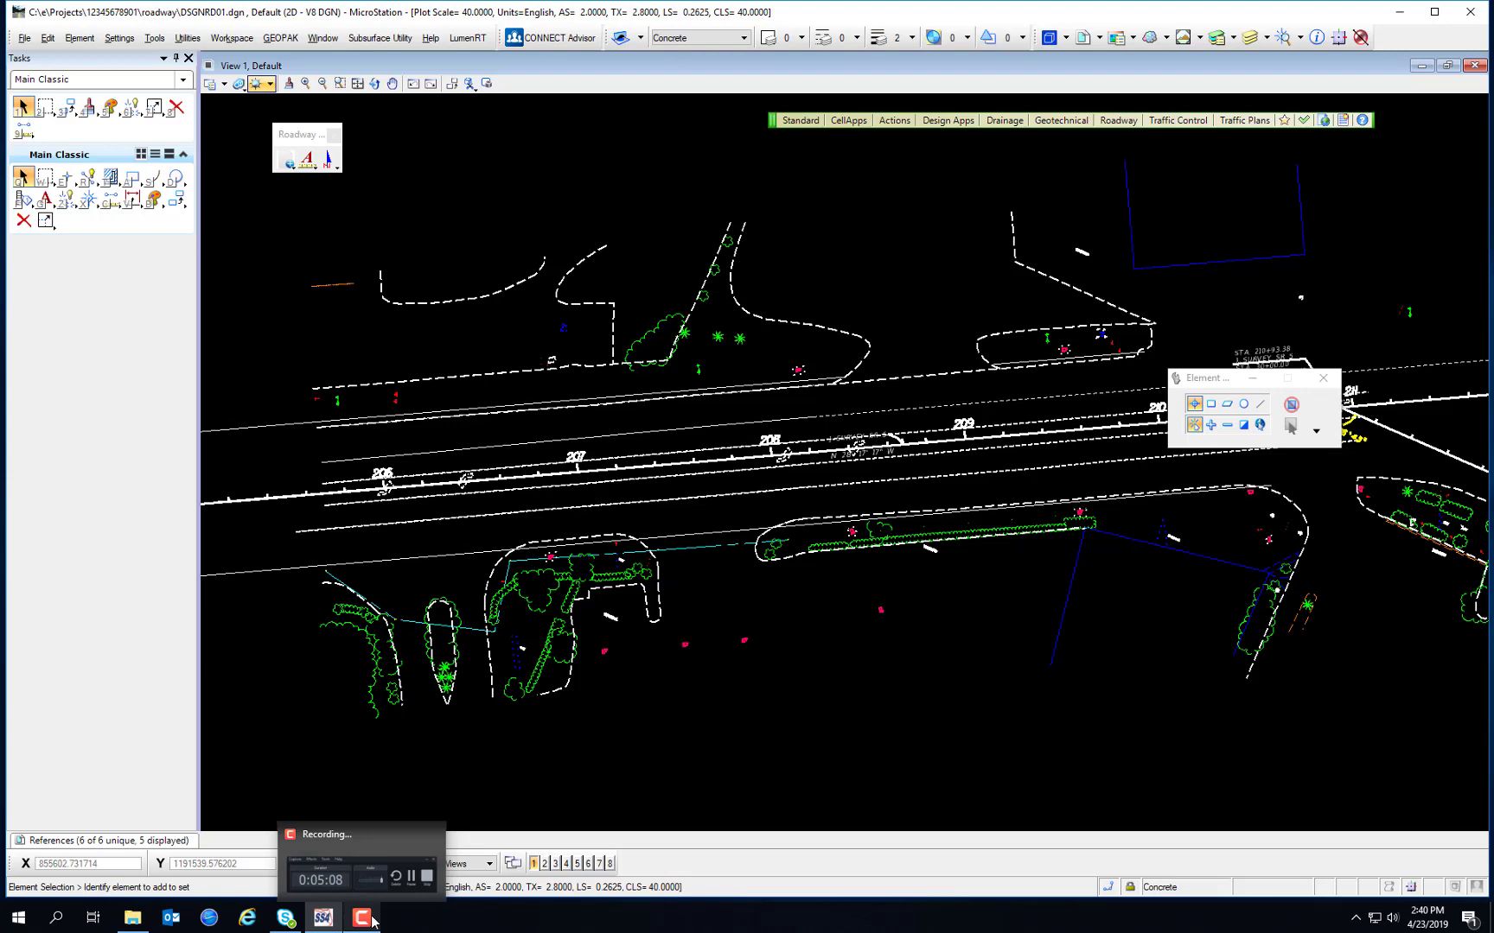
{"action": "left_click", "coordinate": [1215, 38]}
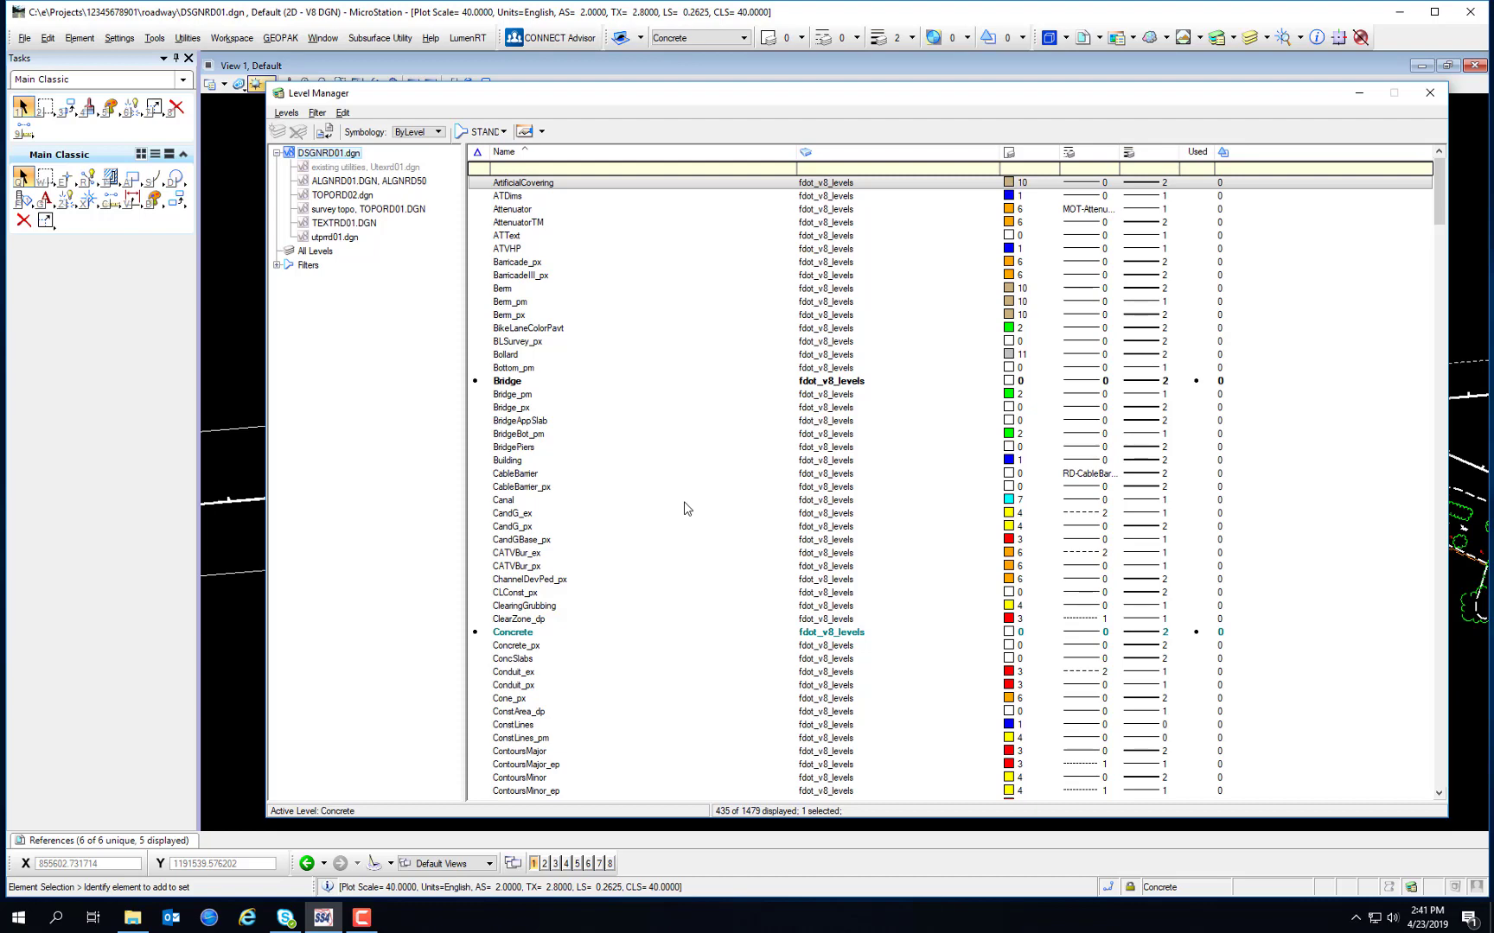
Switch to File Explorer to examine the level library files in the Dgnlibs Levels folder, and return to MicroStation
{"action": "key", "text": "alt+Tab"}
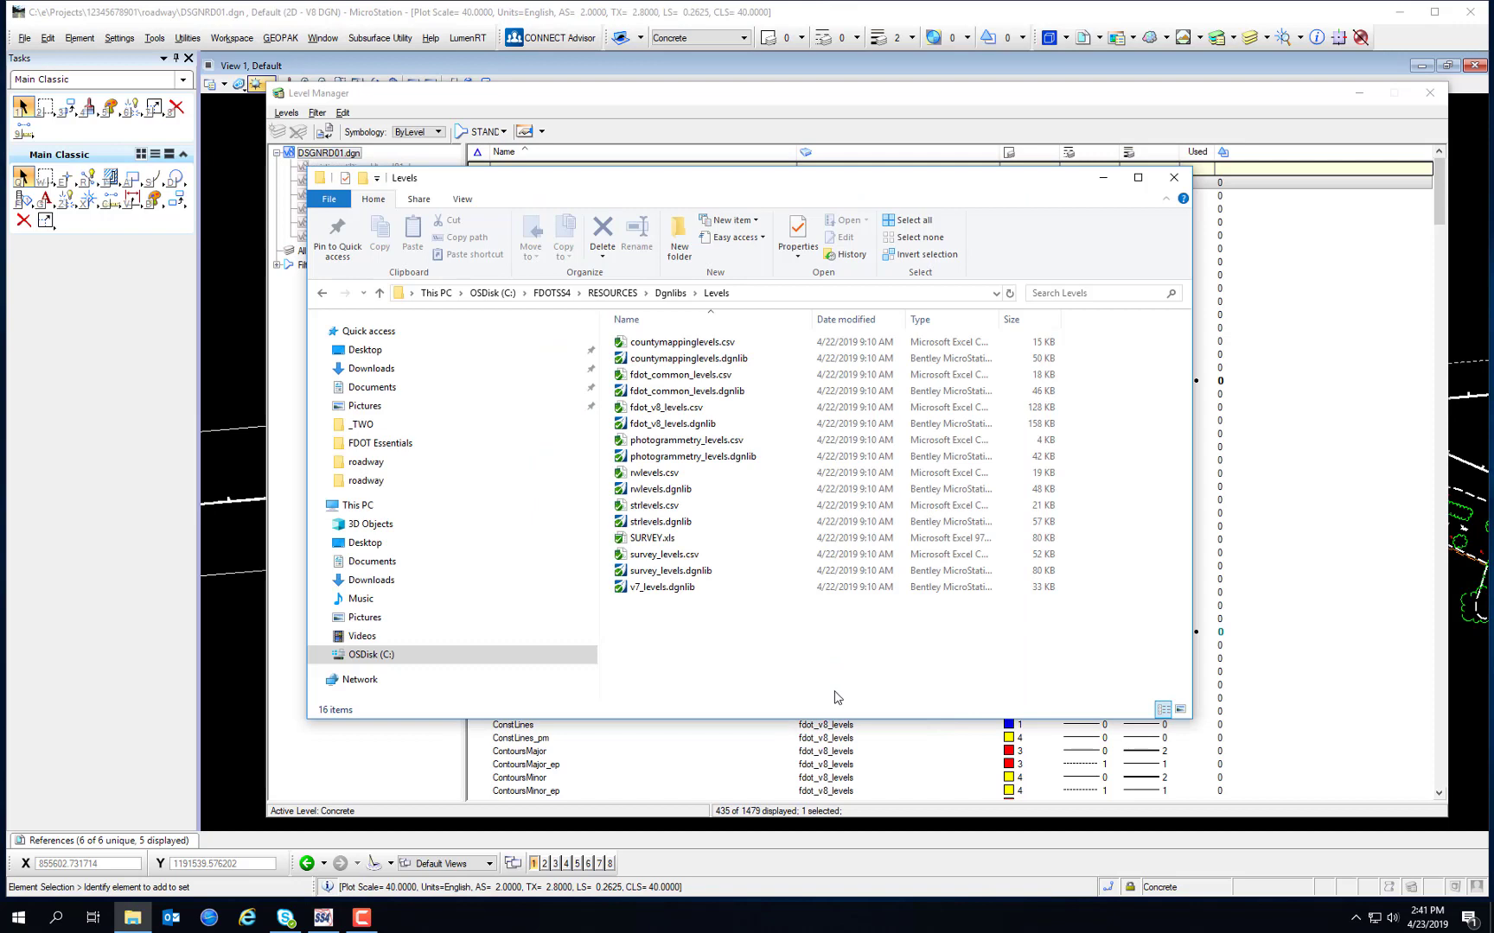
{"action": "left_click", "coordinate": [779, 722]}
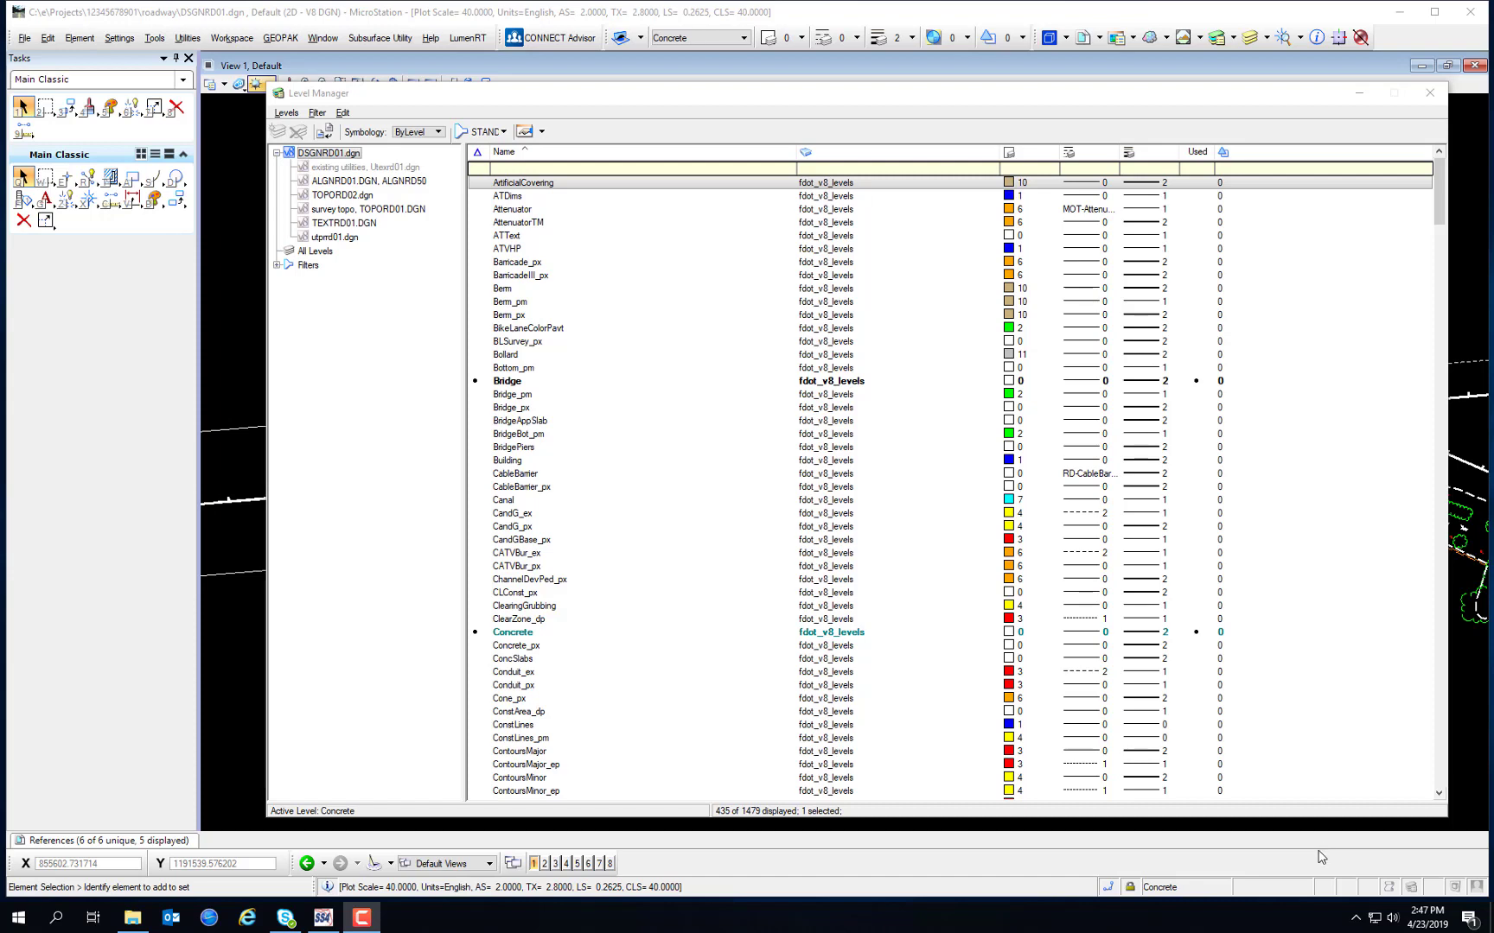
Look through the level filters in the Level Manager, including those grouped under STANDARDS
{"action": "left_click", "coordinate": [481, 134]}
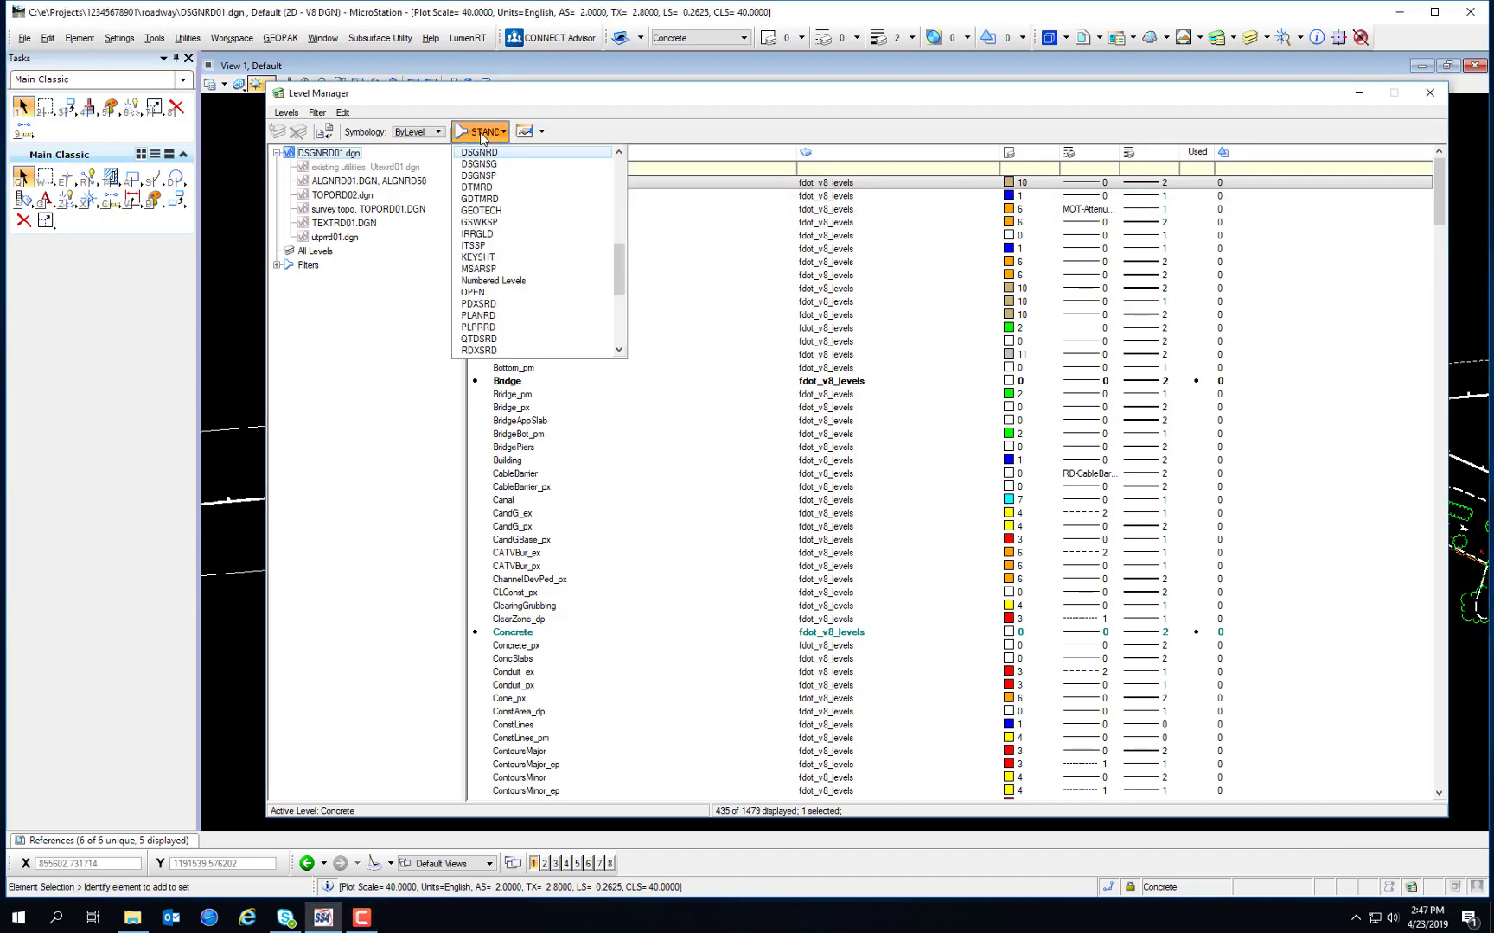
{"action": "left_click_drag", "start_coordinate": [622, 270], "coordinate": [617, 206]}
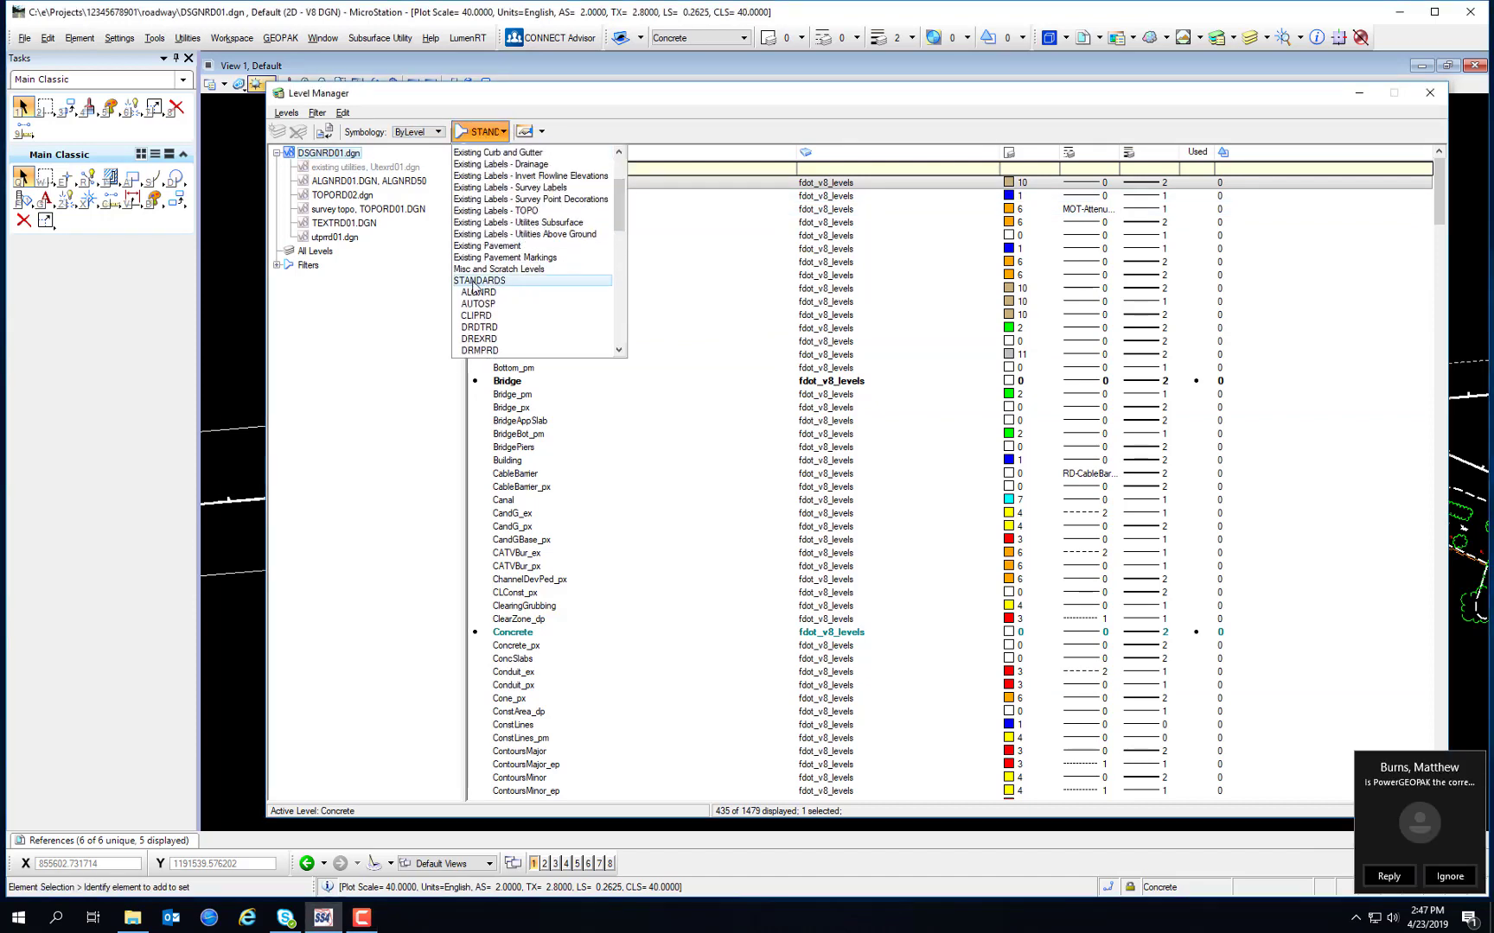
{"action": "left_click_drag", "start_coordinate": [619, 207], "coordinate": [616, 296]}
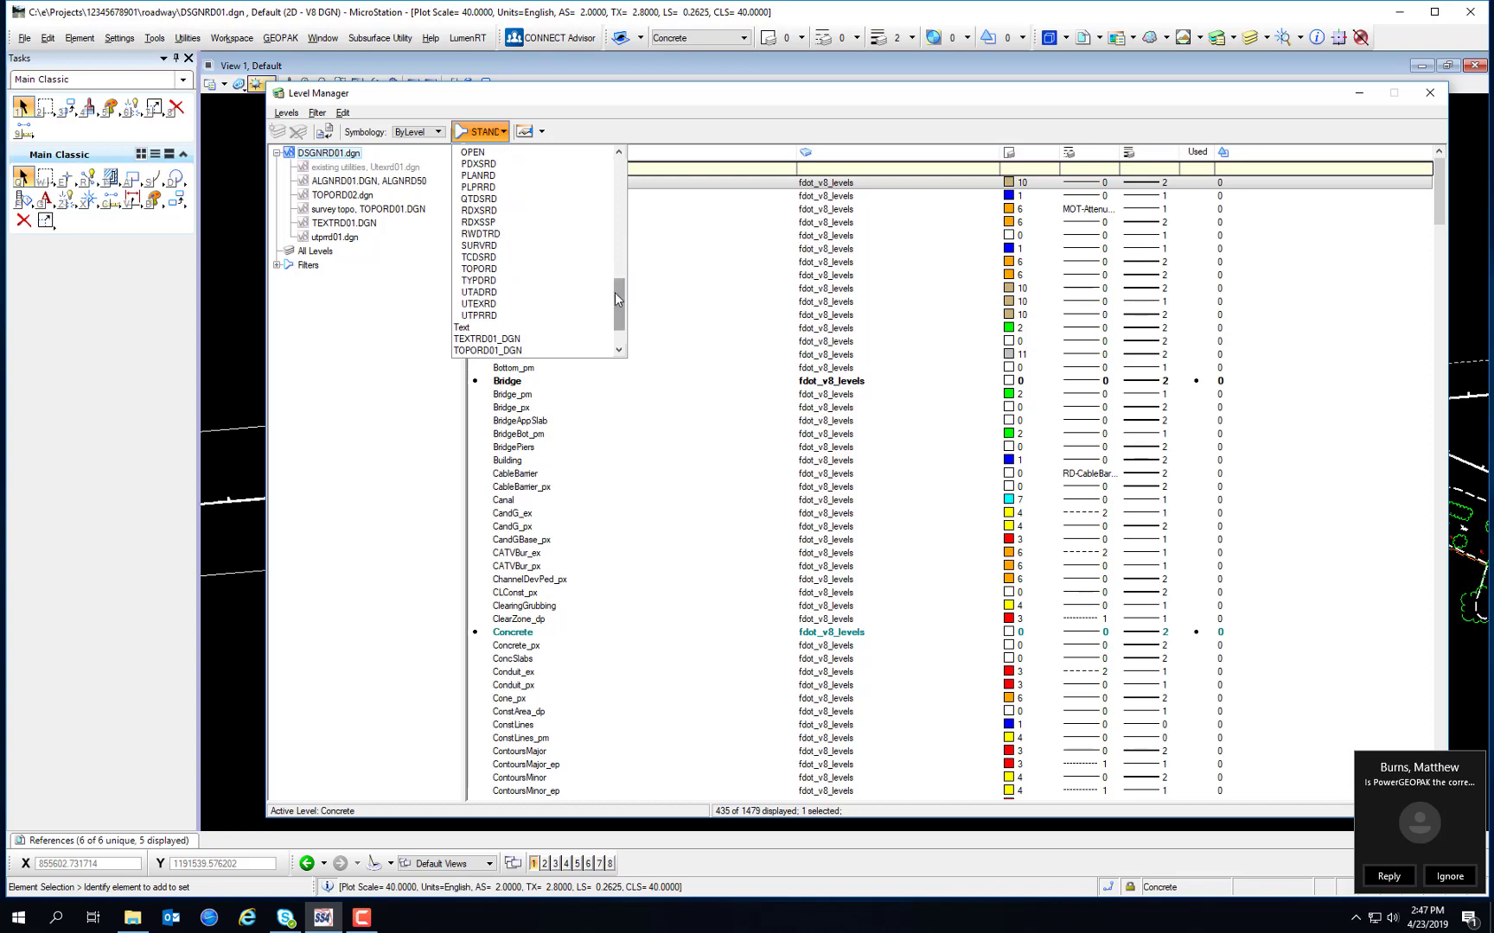
{"action": "left_click", "coordinate": [755, 111]}
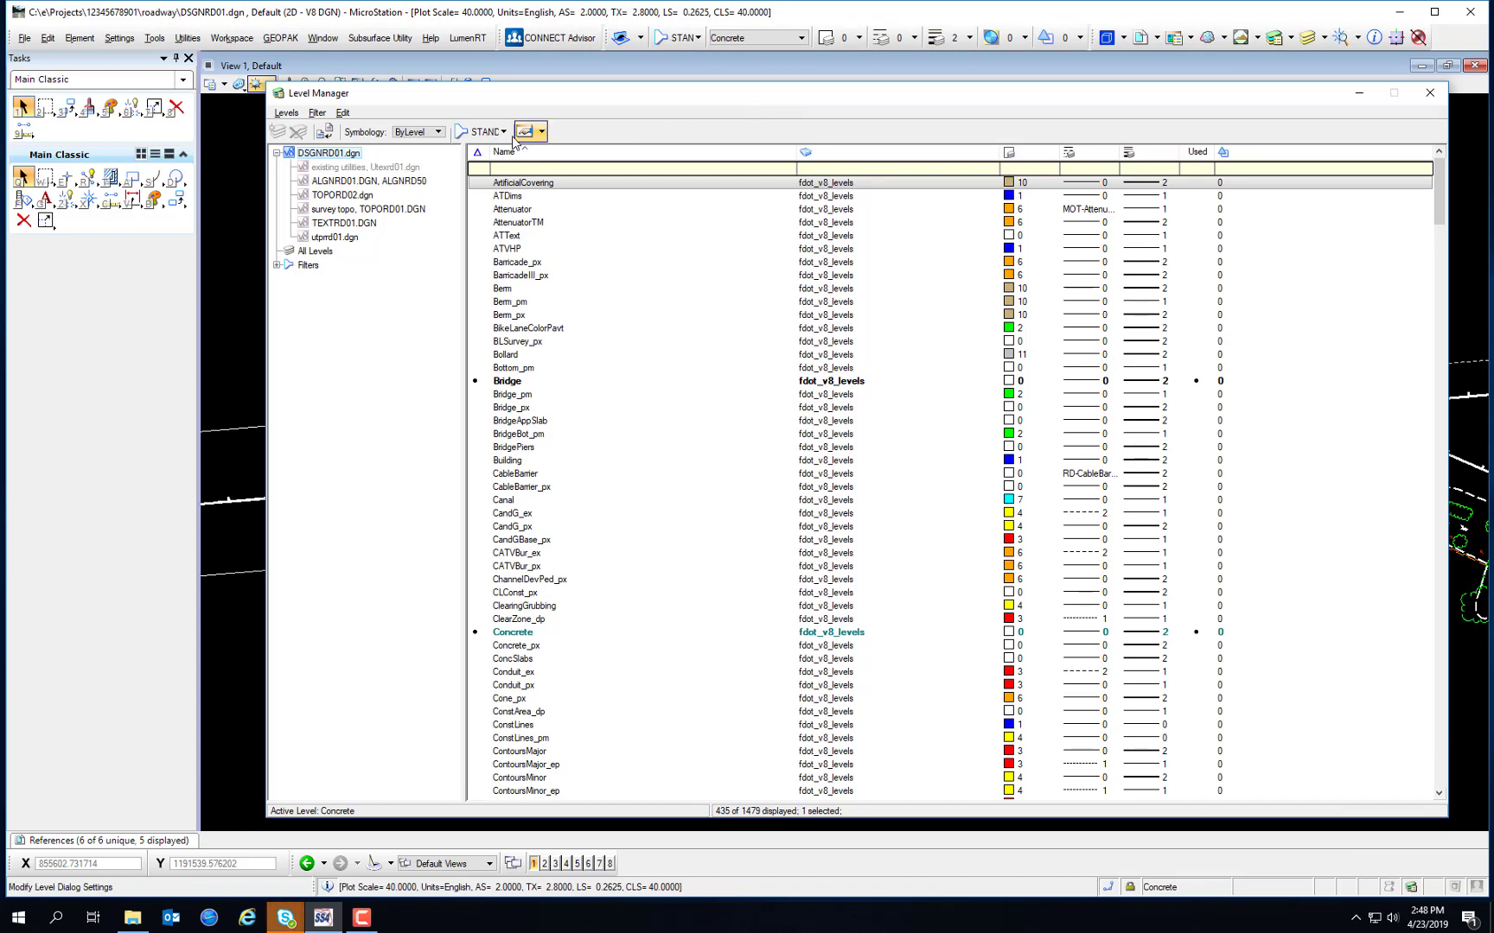
Clear the active level filter by choosing (none)
{"action": "left_click", "coordinate": [482, 134]}
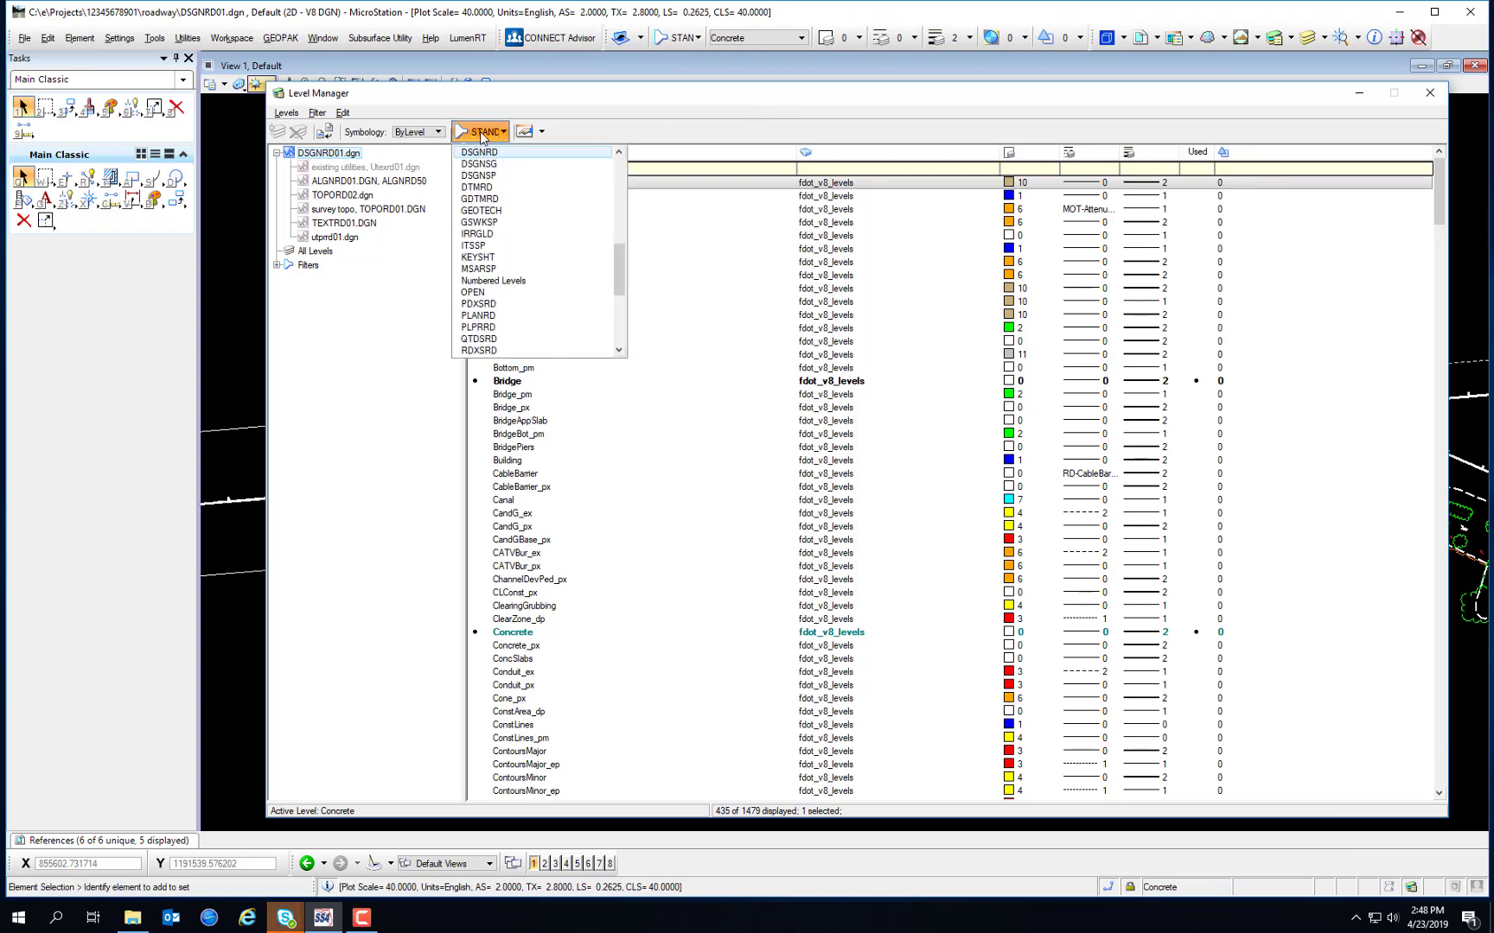
{"action": "left_click", "coordinate": [503, 132]}
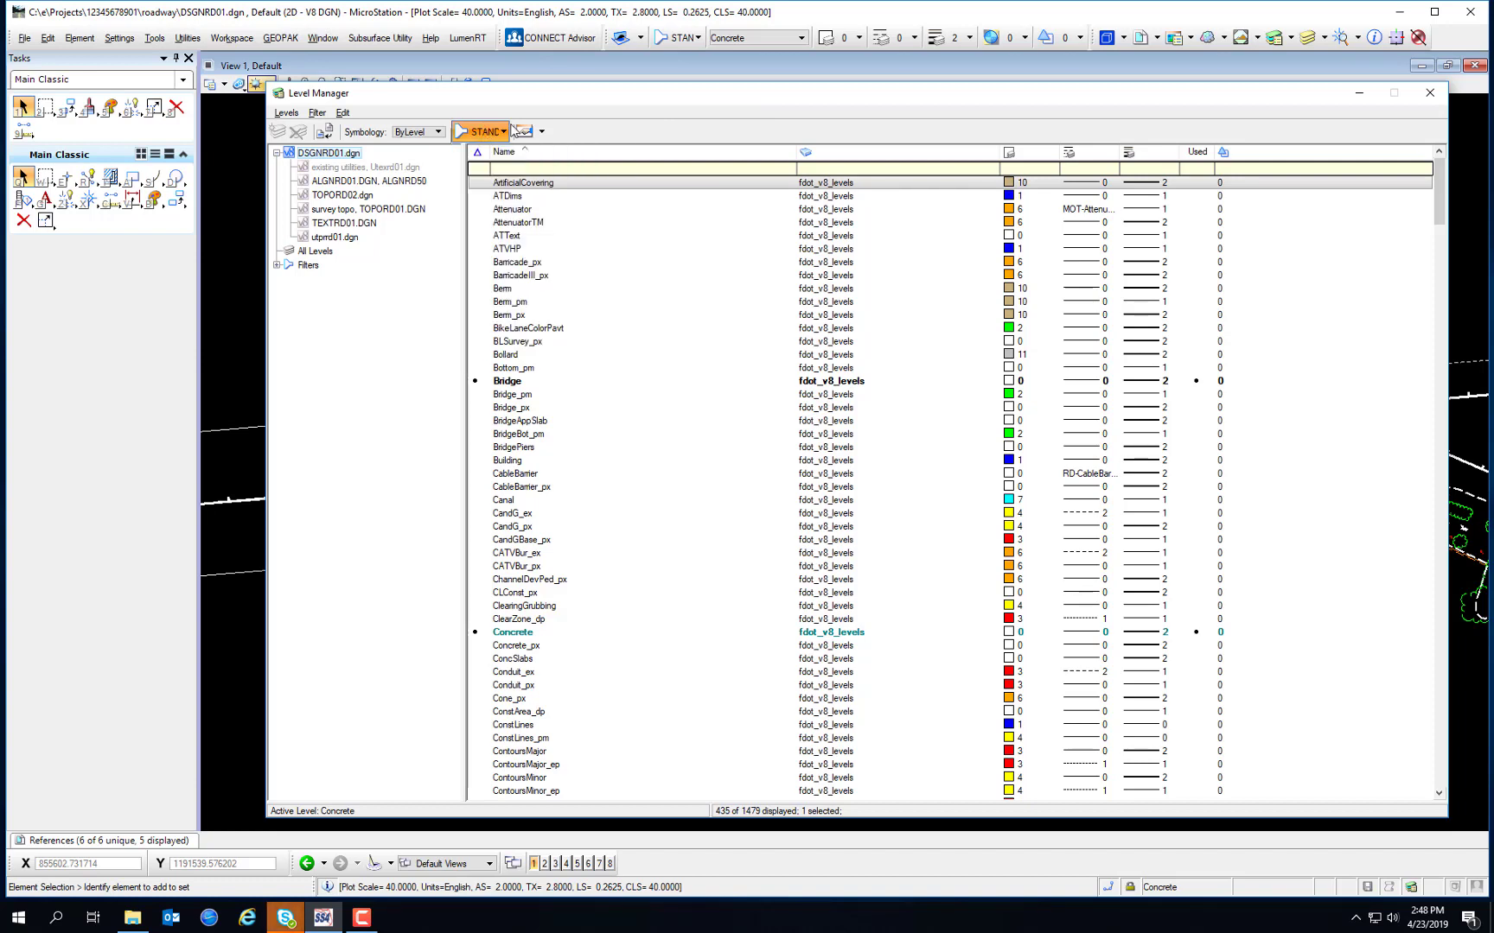
{"action": "left_click", "coordinate": [698, 39]}
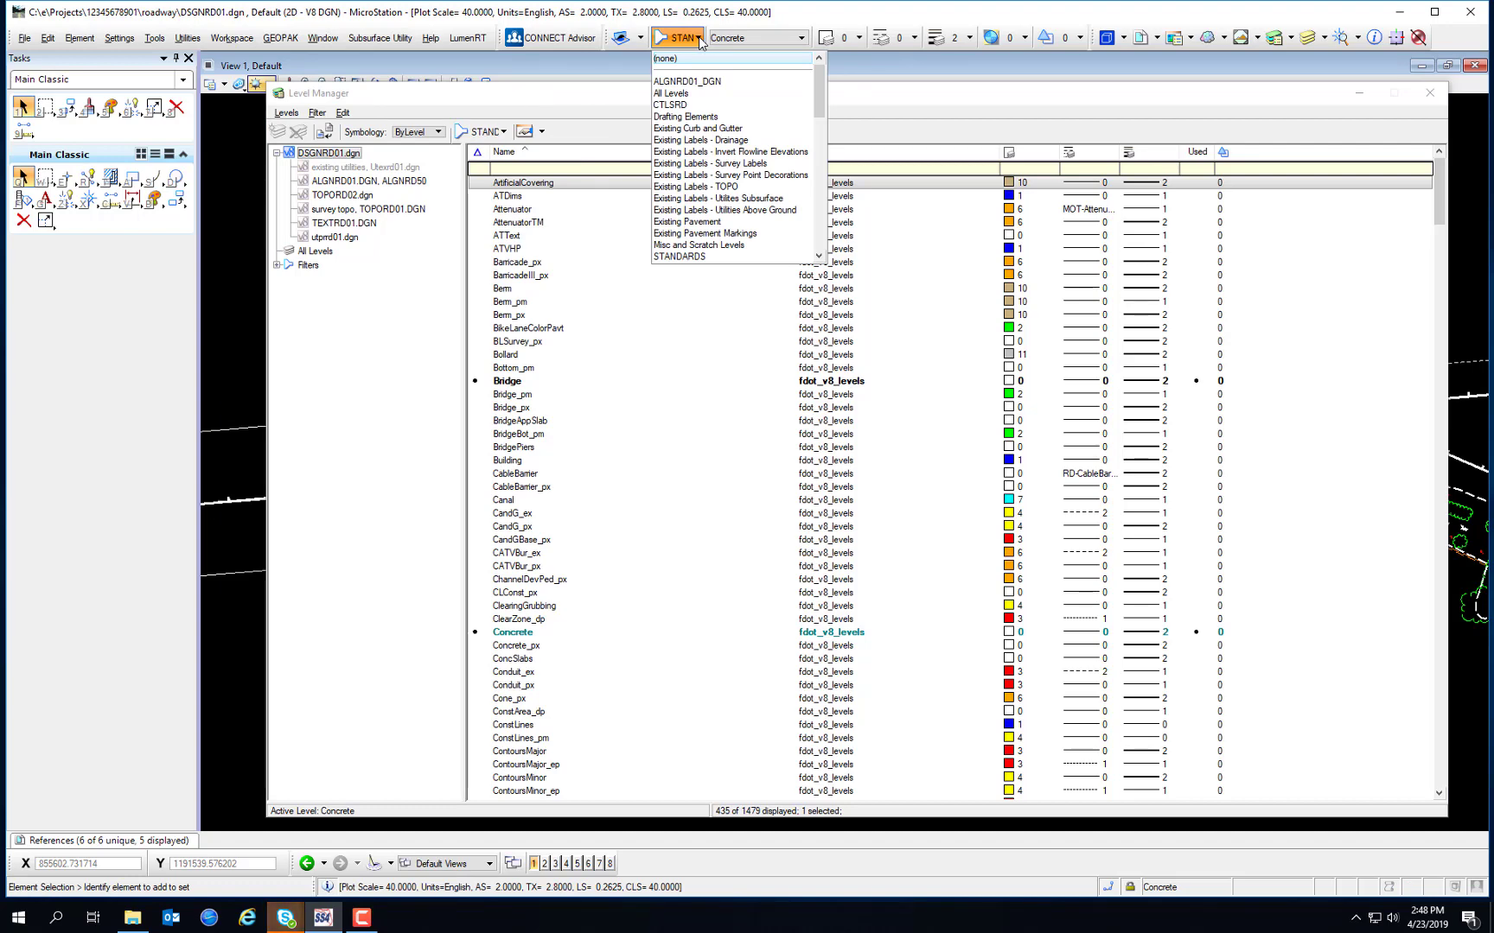
{"action": "left_click", "coordinate": [665, 58]}
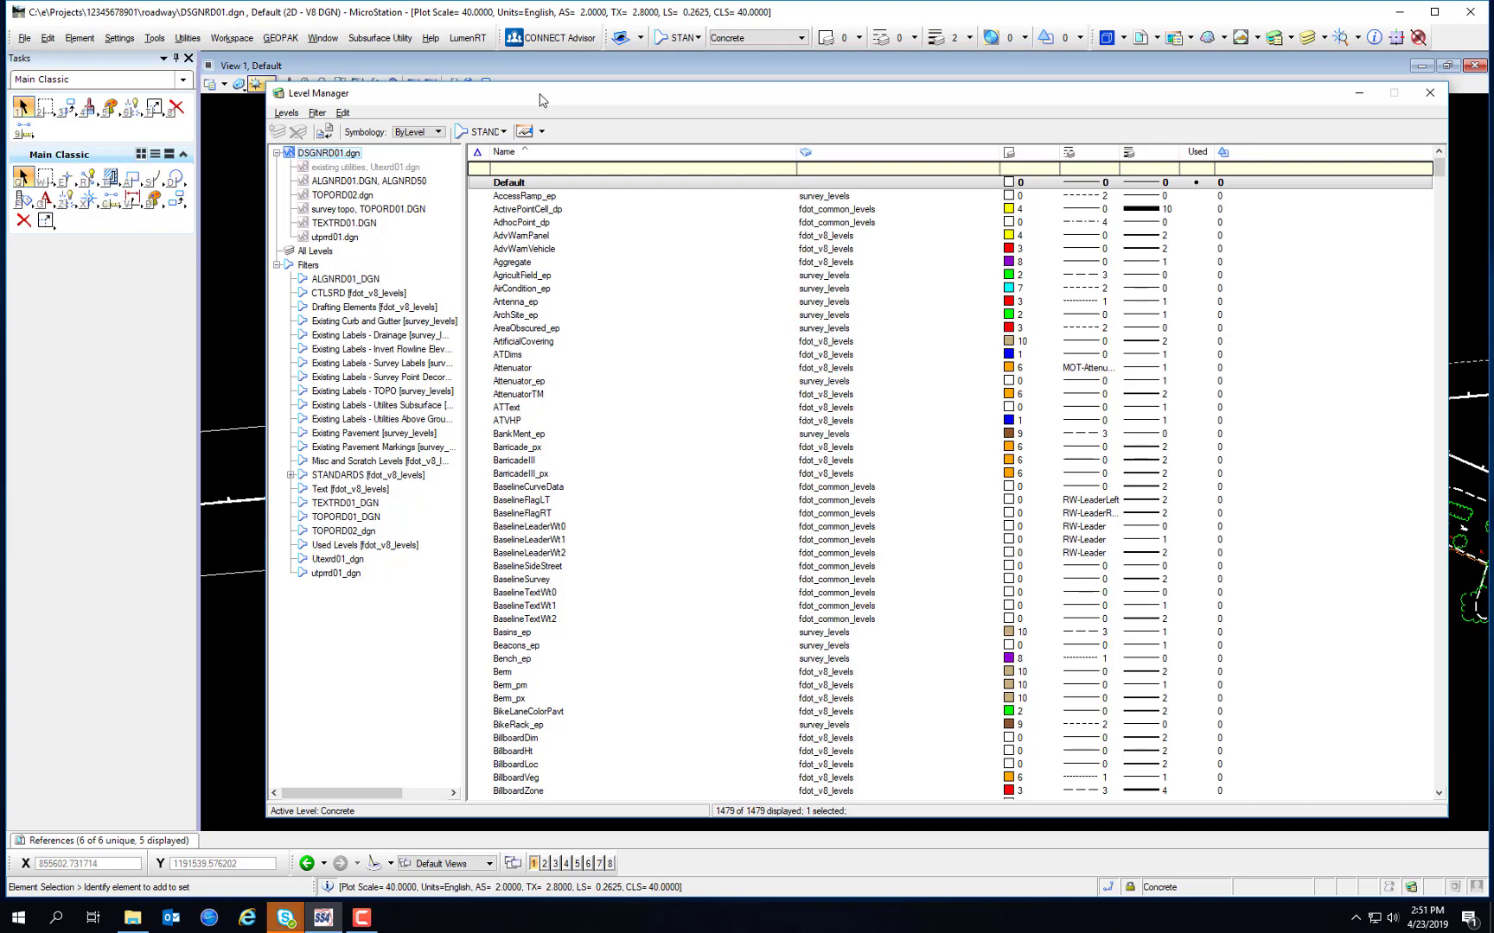
View the levels of the attached reference files in the Level Manager, then return to the levels of DSGNRD01.dgn
{"action": "left_click", "coordinate": [376, 168]}
{"action": "left_click", "coordinate": [355, 182]}
{"action": "left_click", "coordinate": [351, 196]}
{"action": "left_click", "coordinate": [329, 153]}
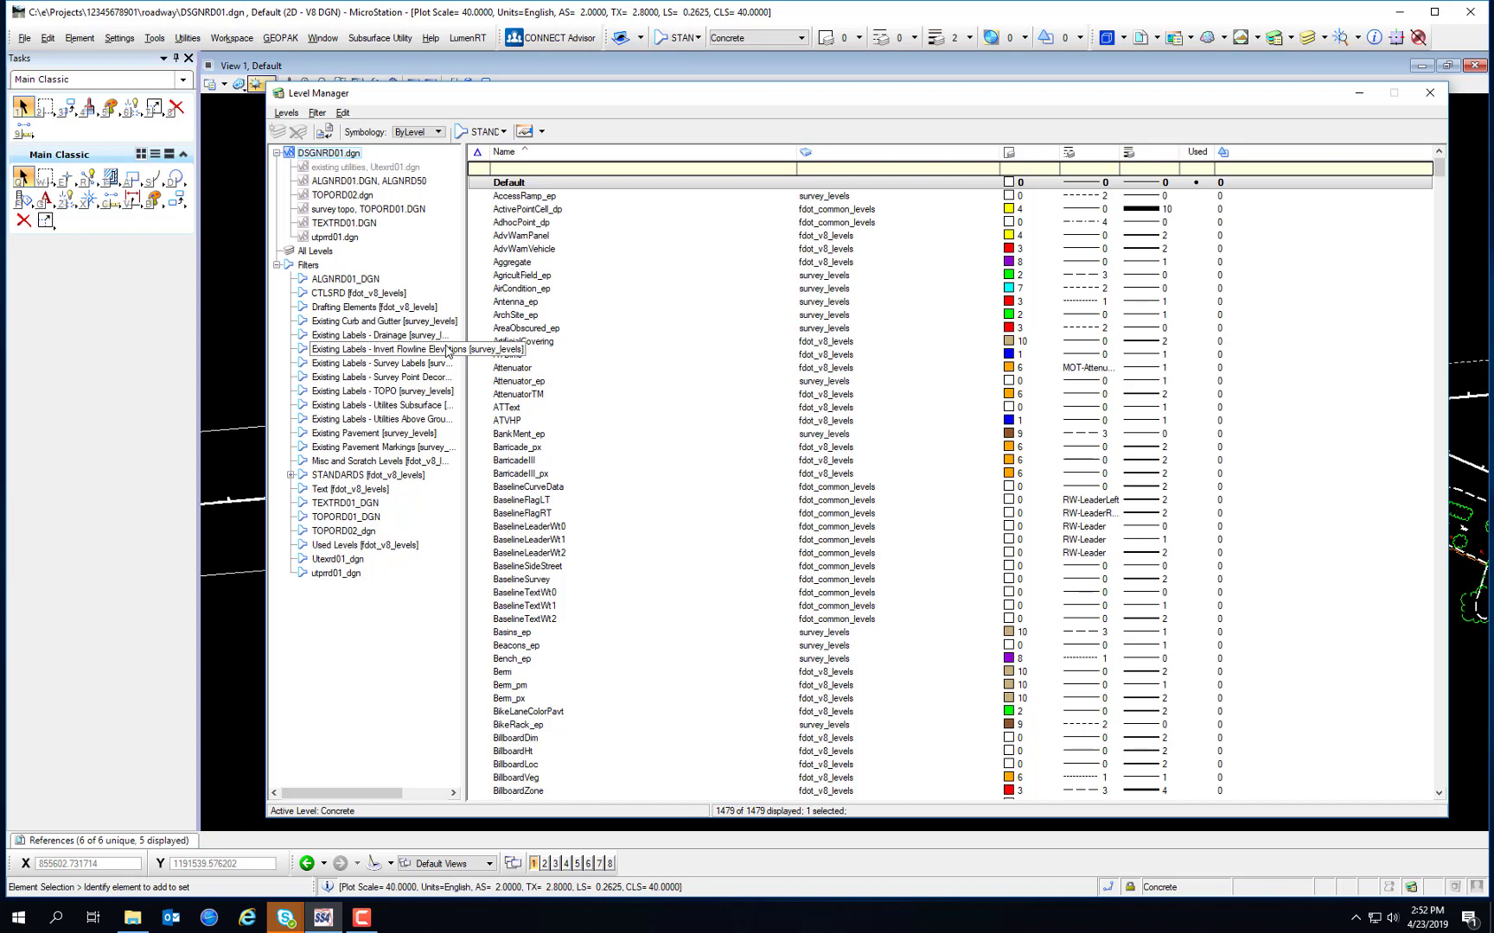
Call up the Level Manager again through the Levels settings
{"action": "left_click", "coordinate": [119, 38]}
{"action": "mouse_move", "coordinate": [198, 193]}
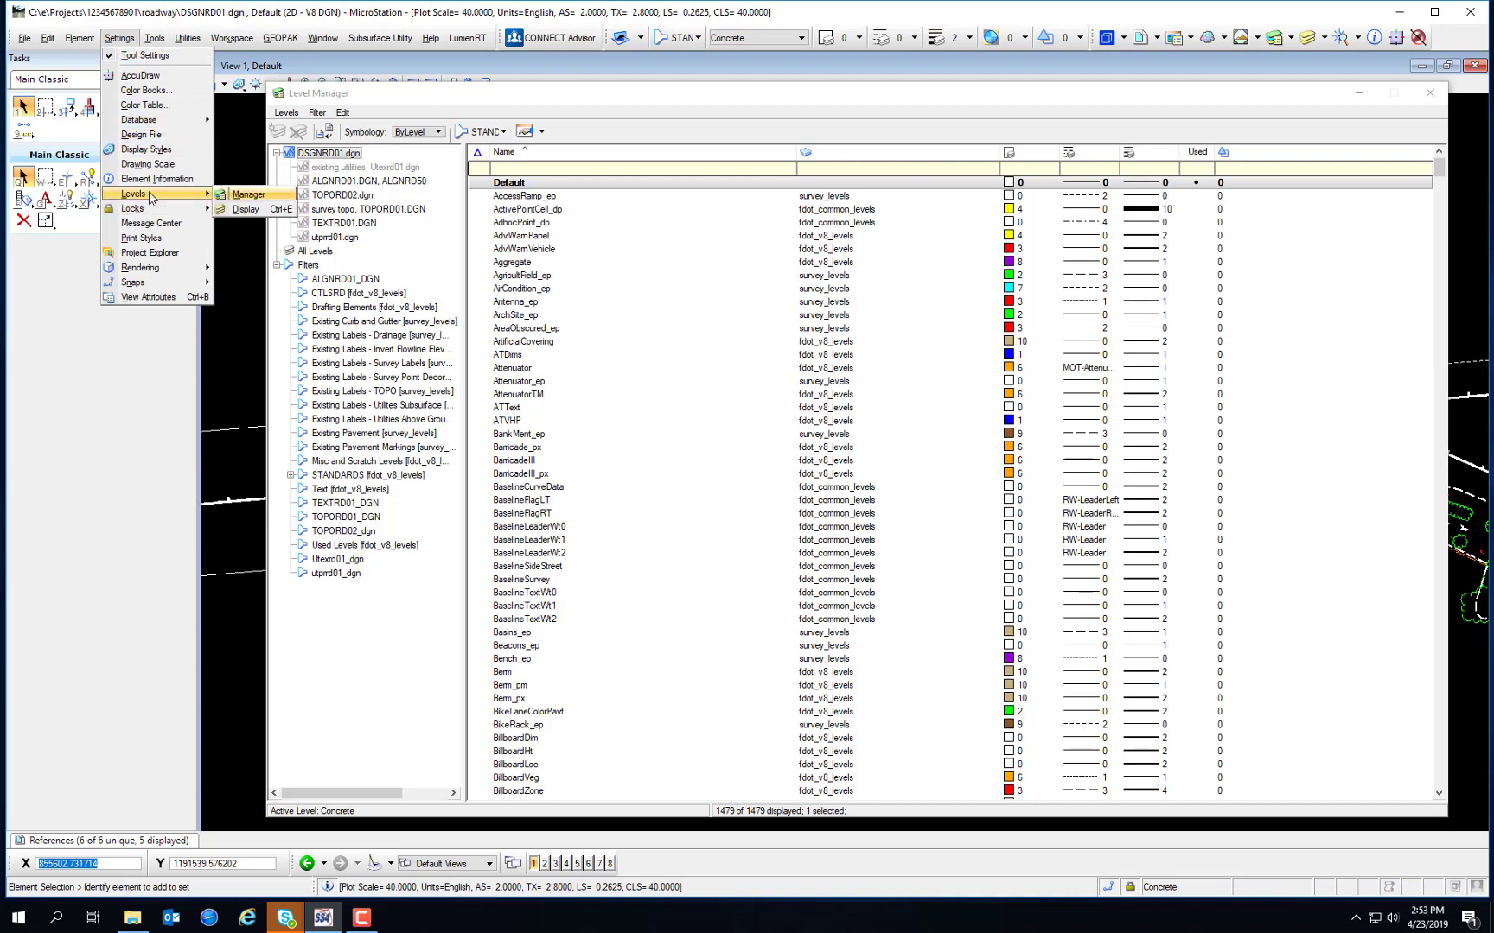
{"action": "left_click", "coordinate": [249, 196]}
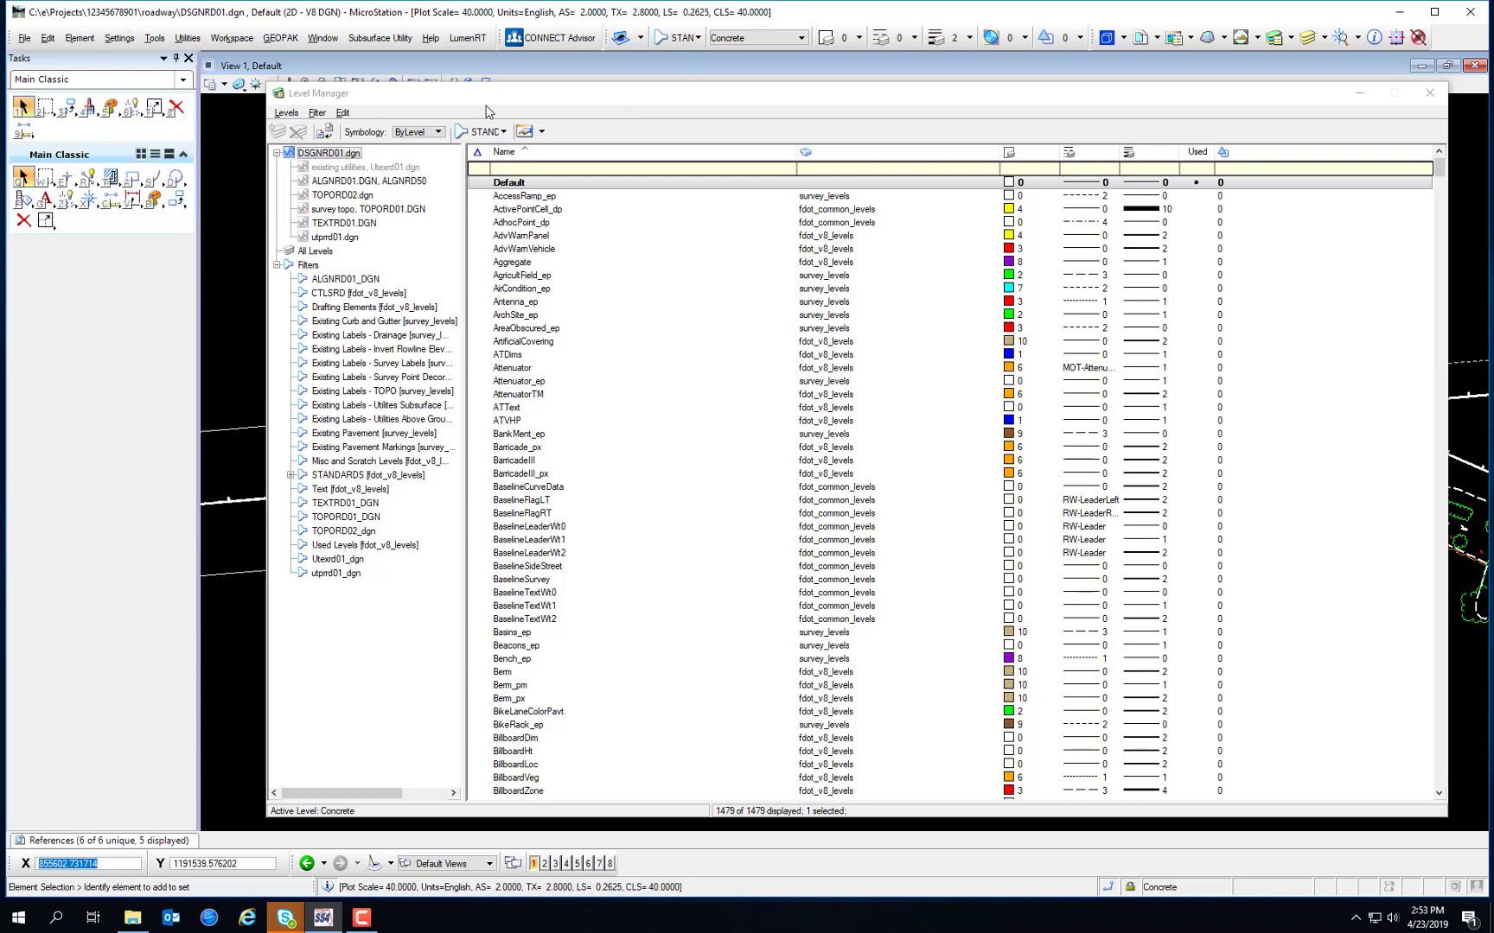
{"action": "left_click", "coordinate": [388, 106]}
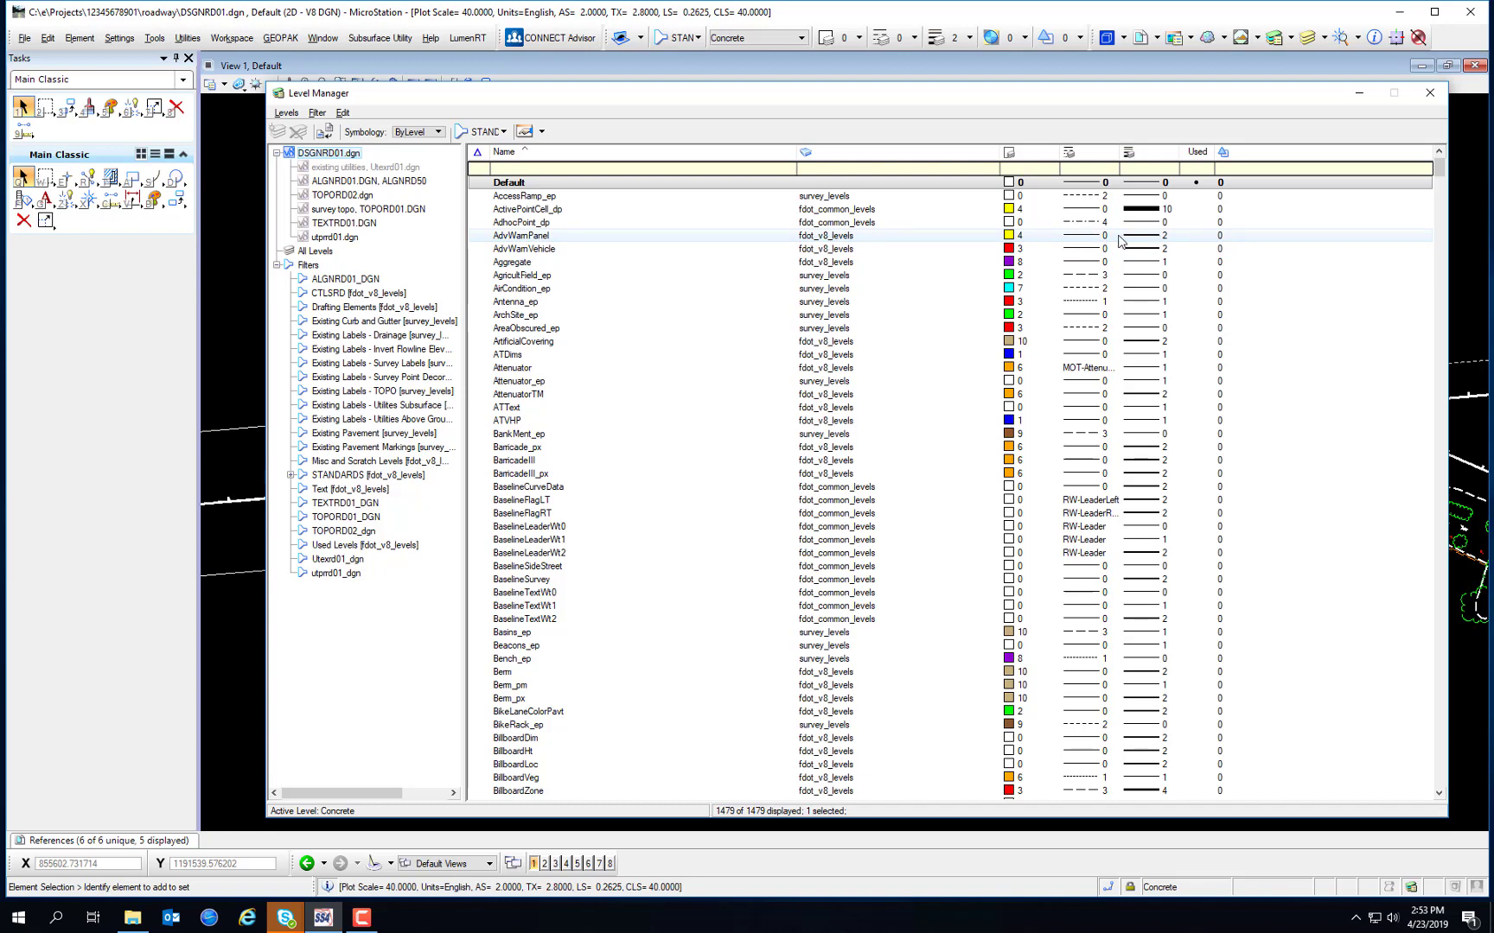
Sort the level list by library in descending order
{"action": "left_click", "coordinate": [616, 156]}
{"action": "left_click", "coordinate": [860, 157]}
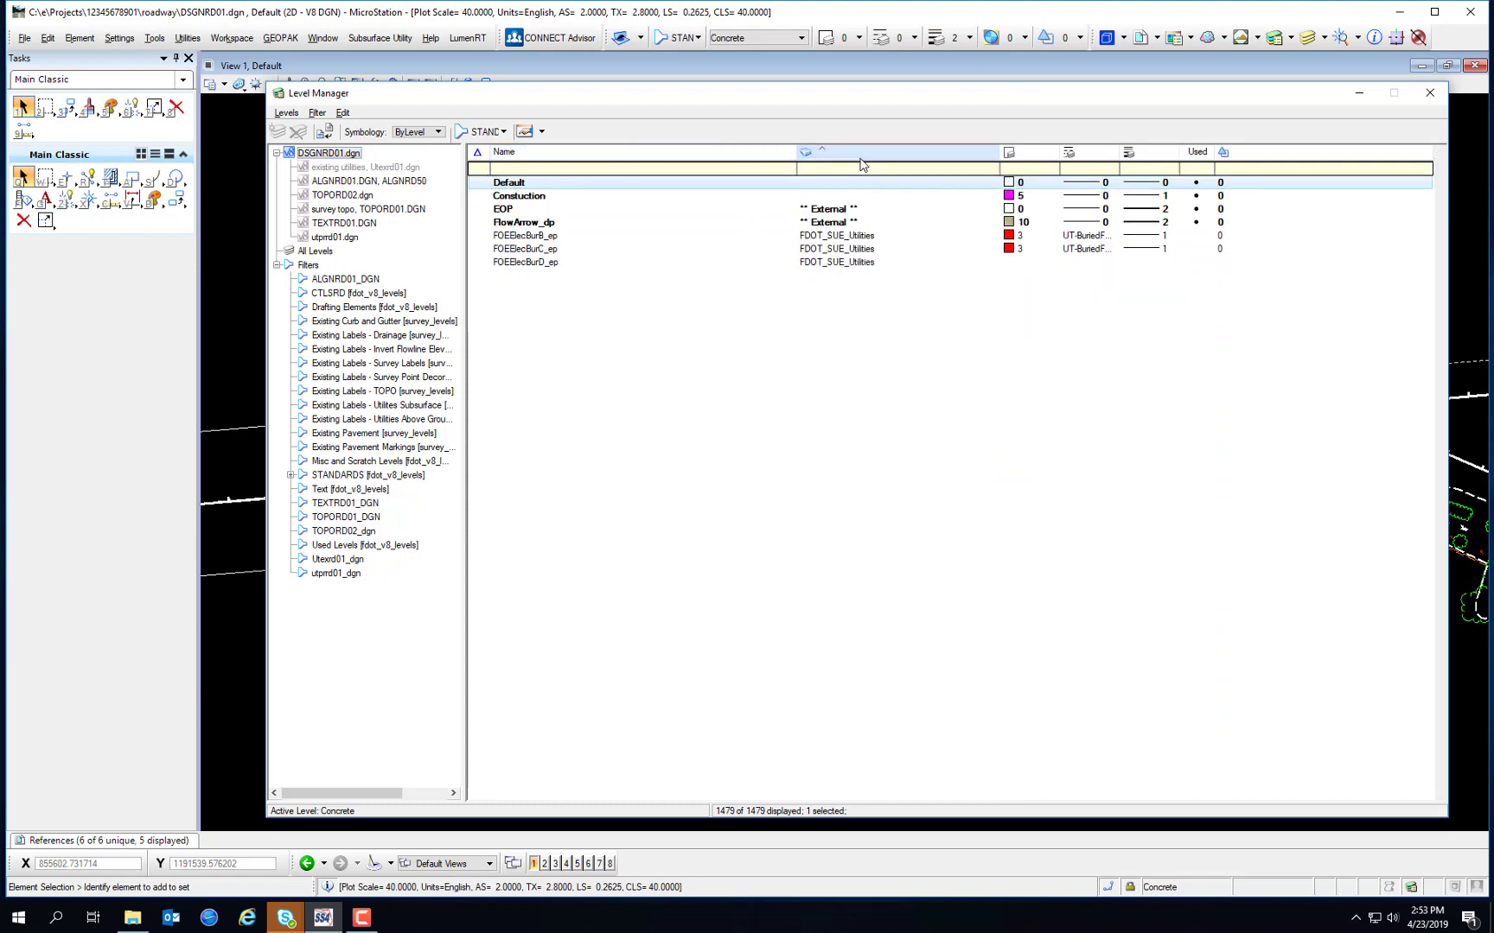
{"action": "left_click", "coordinate": [860, 157]}
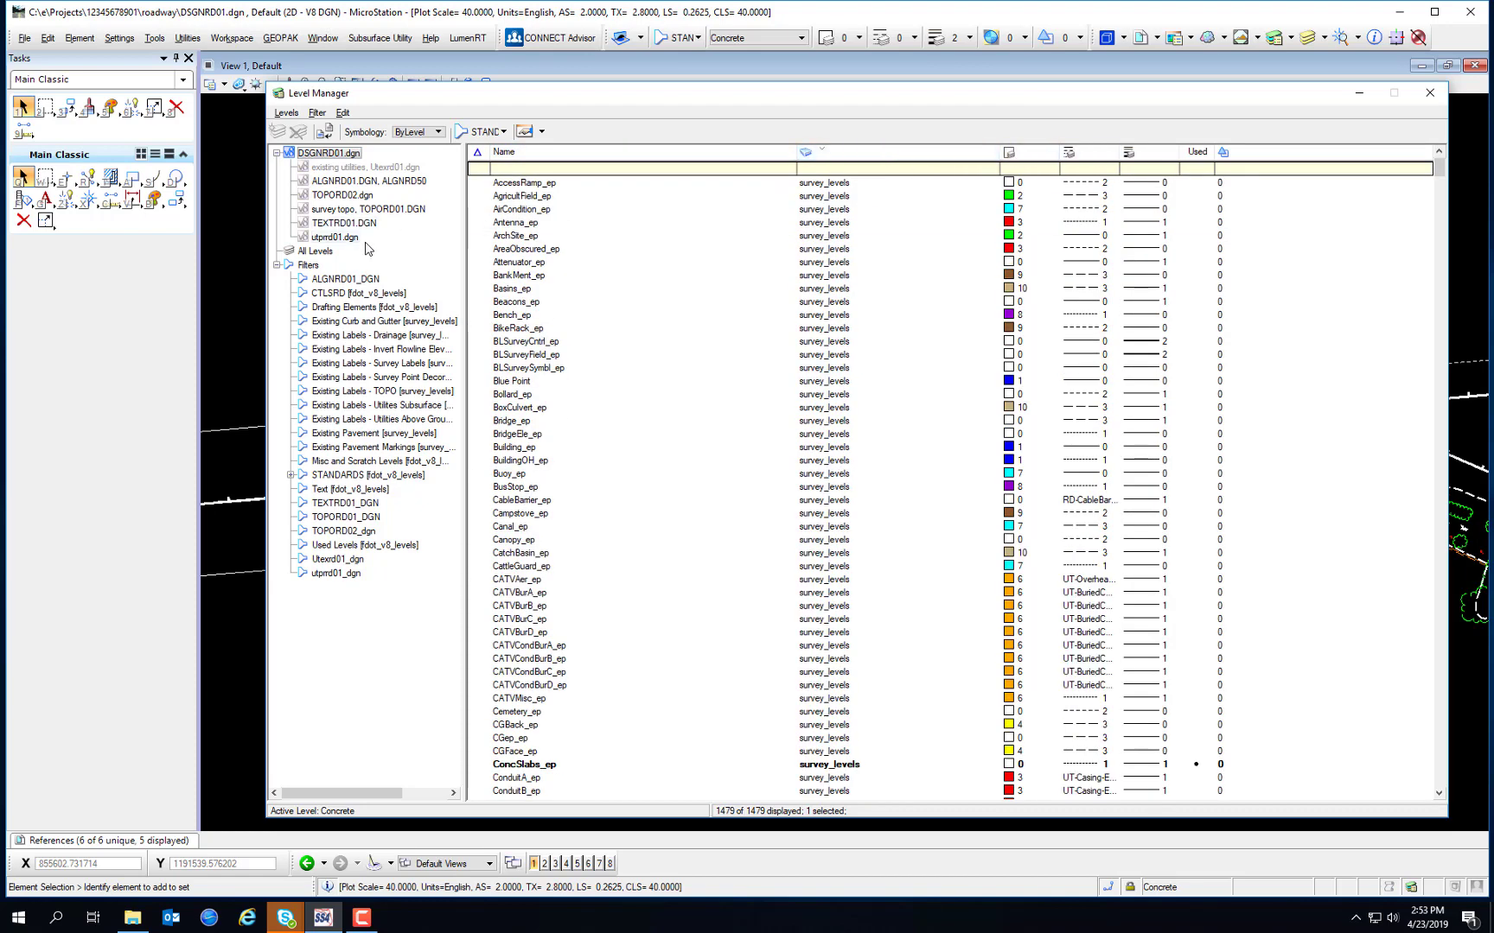
Examine the defined filters, expand the STANDARDS group, and return to the levels of DSGNRD01.dgn
{"action": "left_click", "coordinate": [309, 265]}
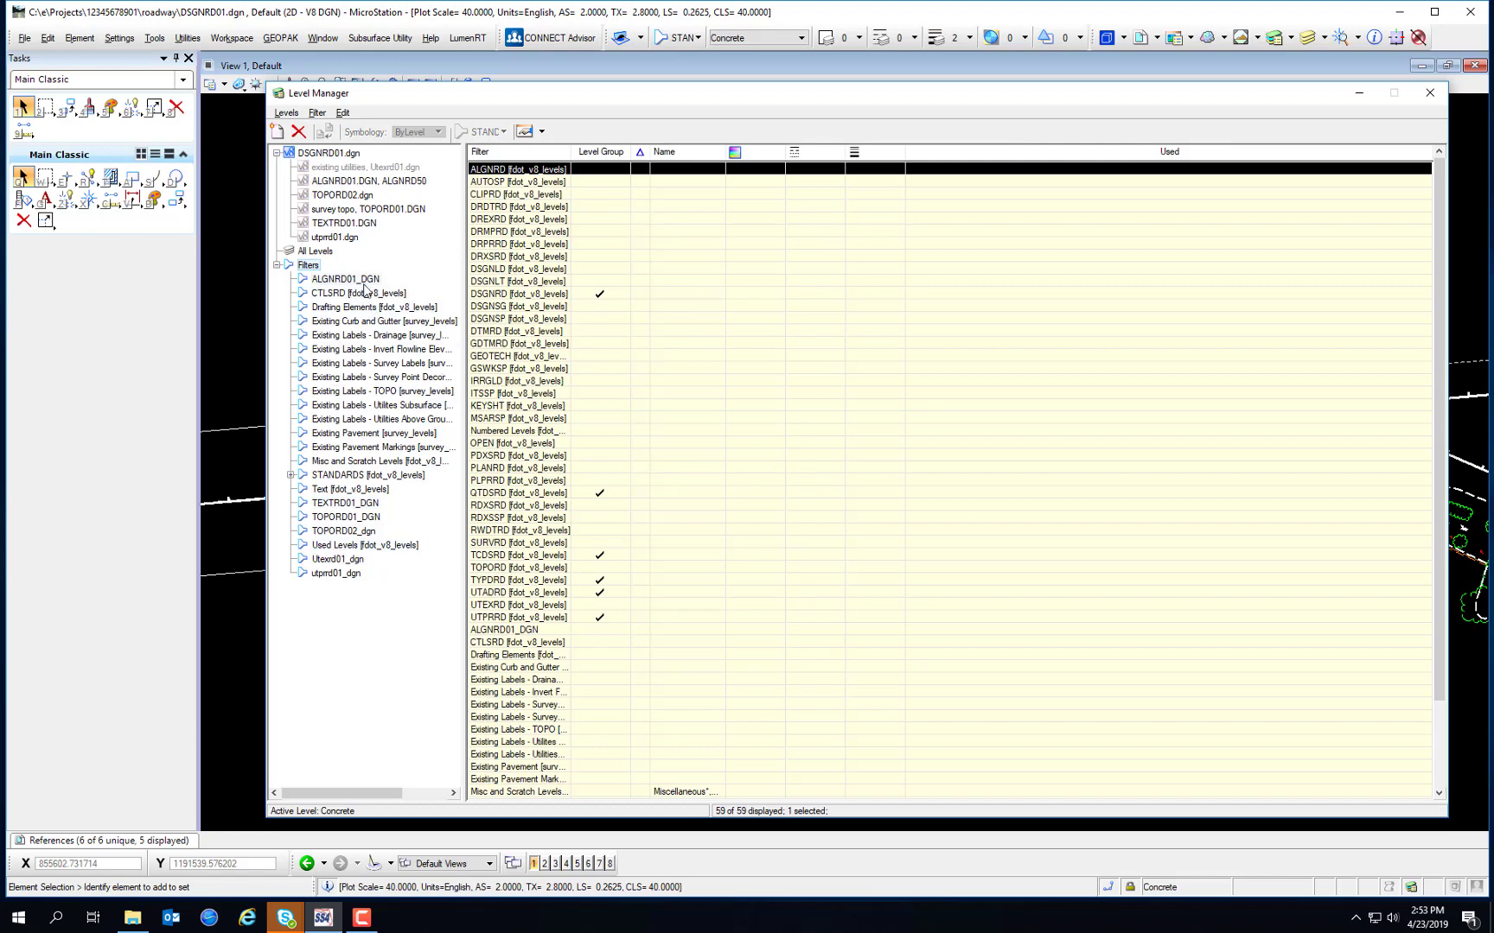
{"action": "double_click", "coordinate": [292, 478]}
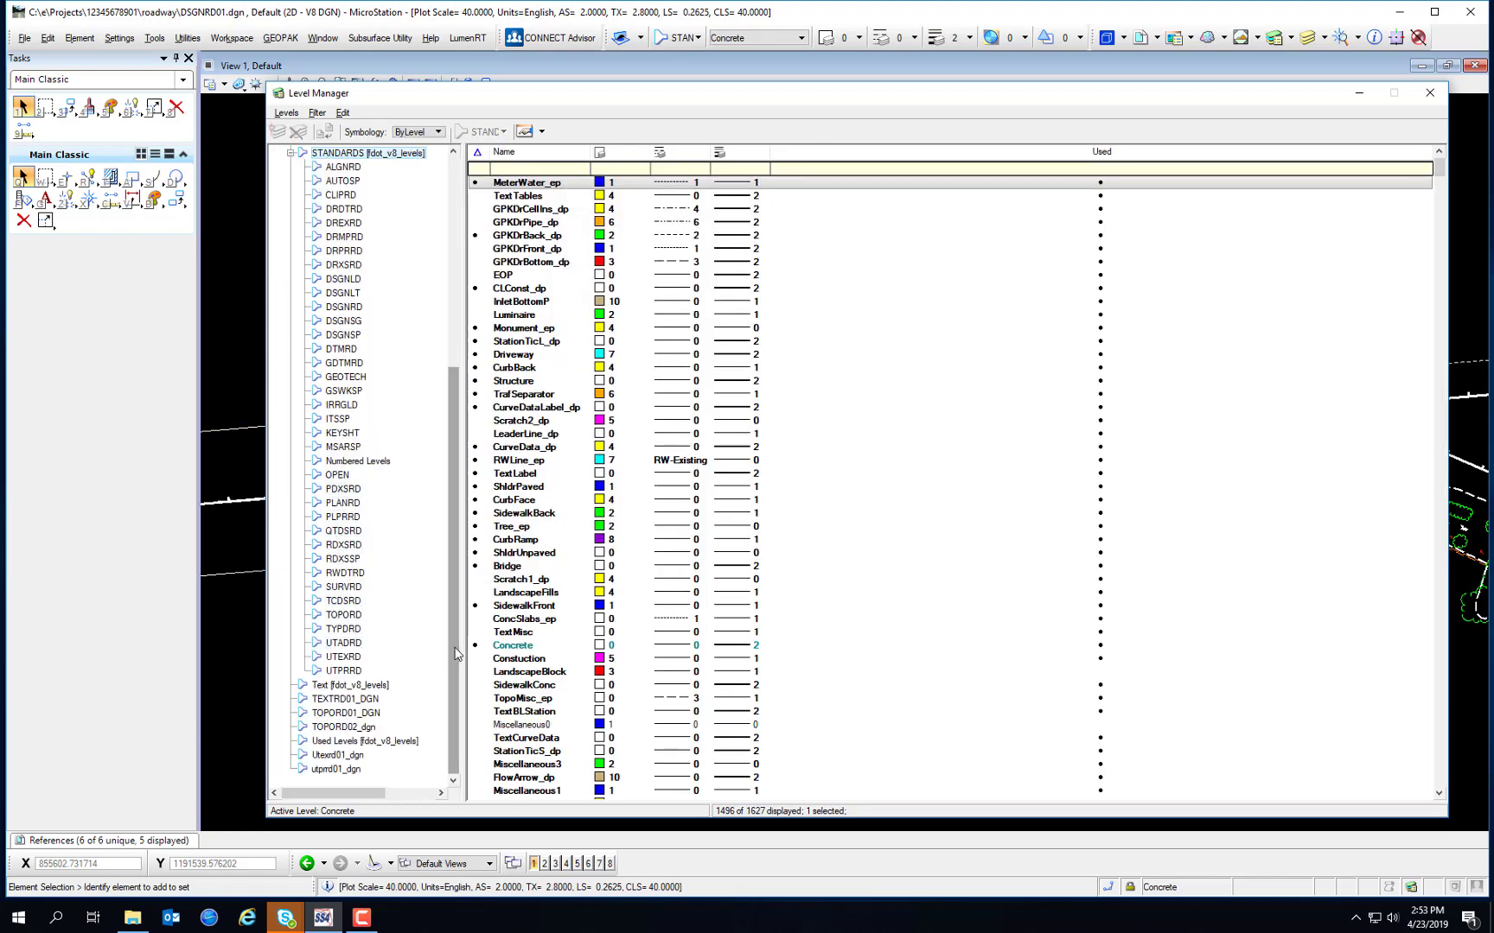
{"action": "left_click", "coordinate": [452, 318]}
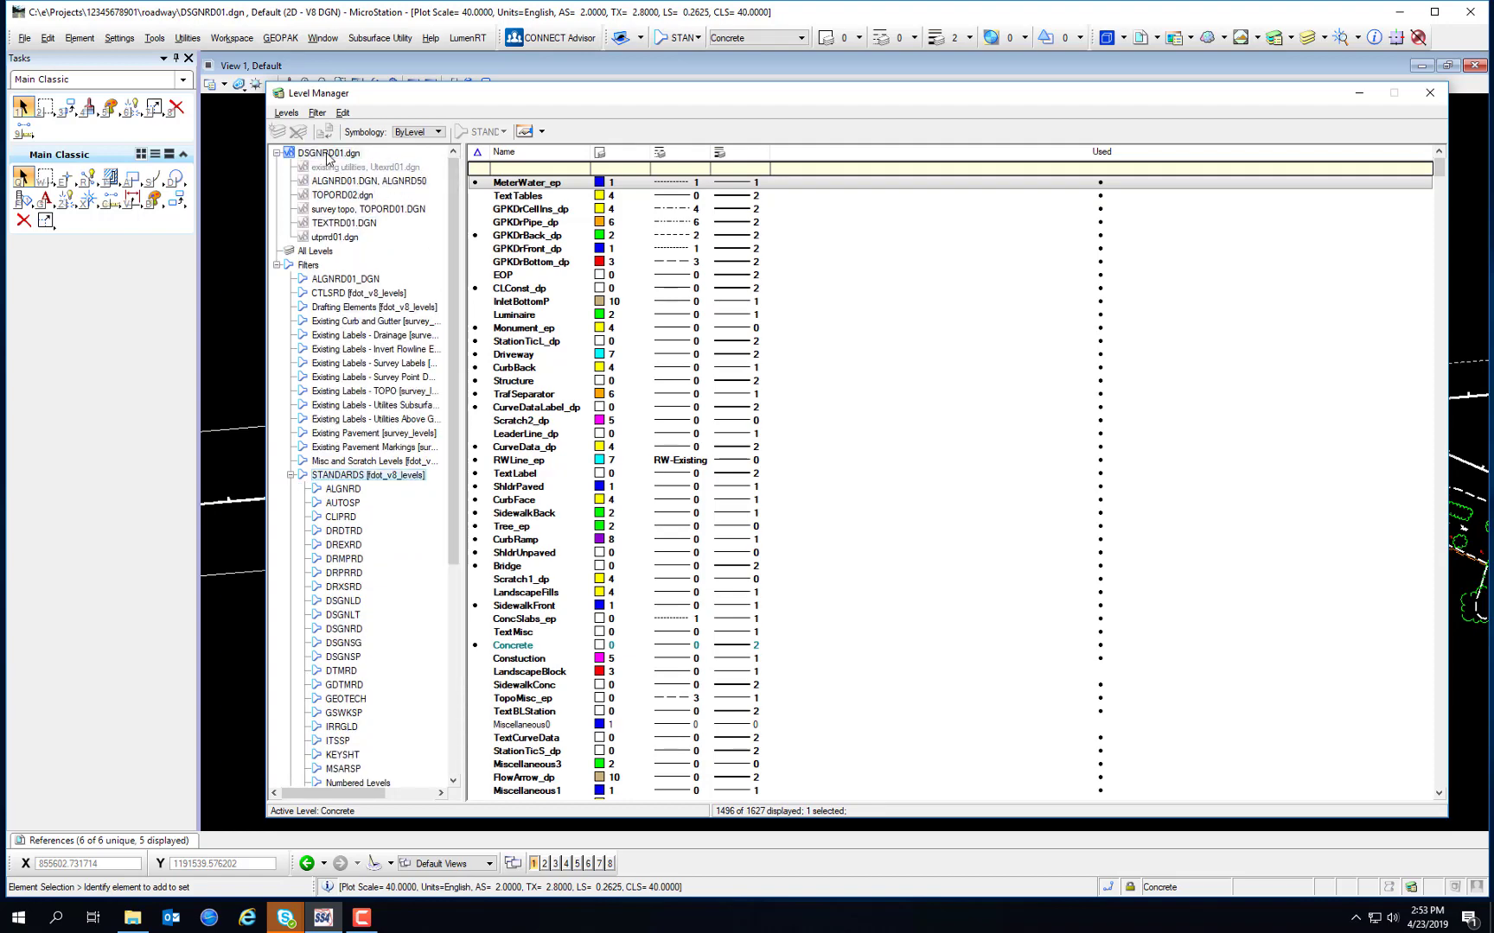
{"action": "left_click", "coordinate": [331, 153]}
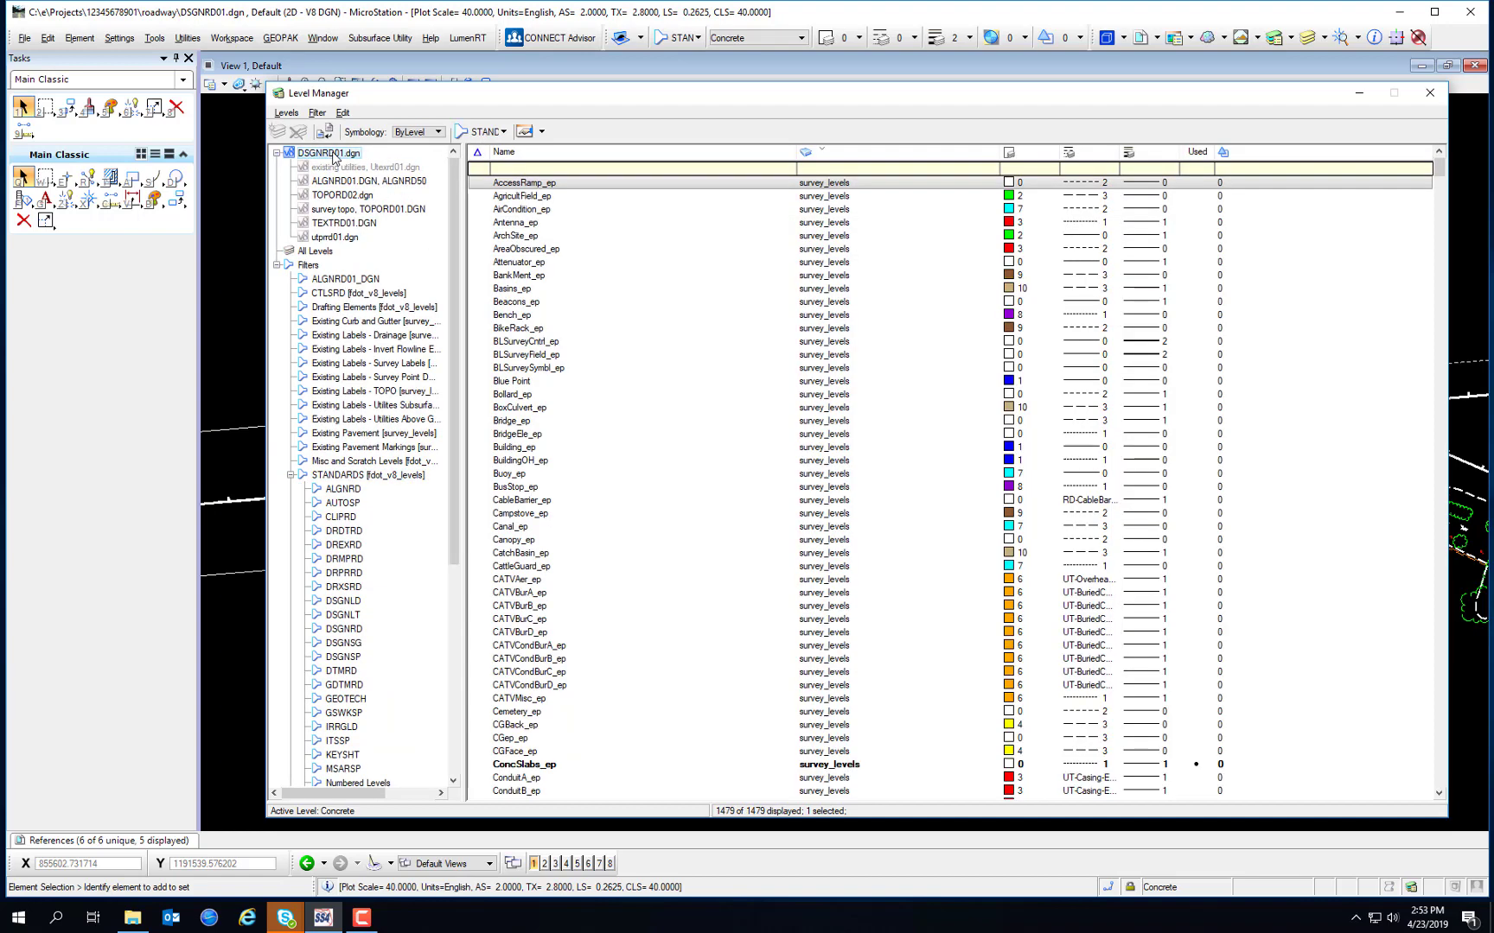
Examine the Level Manager's filter list and its Symbology display options
{"action": "left_click", "coordinate": [467, 134]}
{"action": "mouse_move", "coordinate": [621, 171]}
{"action": "left_mouse_down"}
{"action": "mouse_move", "coordinate": [621, 252]}
{"action": "mouse_move", "coordinate": [621, 197]}
{"action": "left_mouse_up"}
{"action": "left_click", "coordinate": [631, 109]}
{"action": "left_click", "coordinate": [421, 134]}
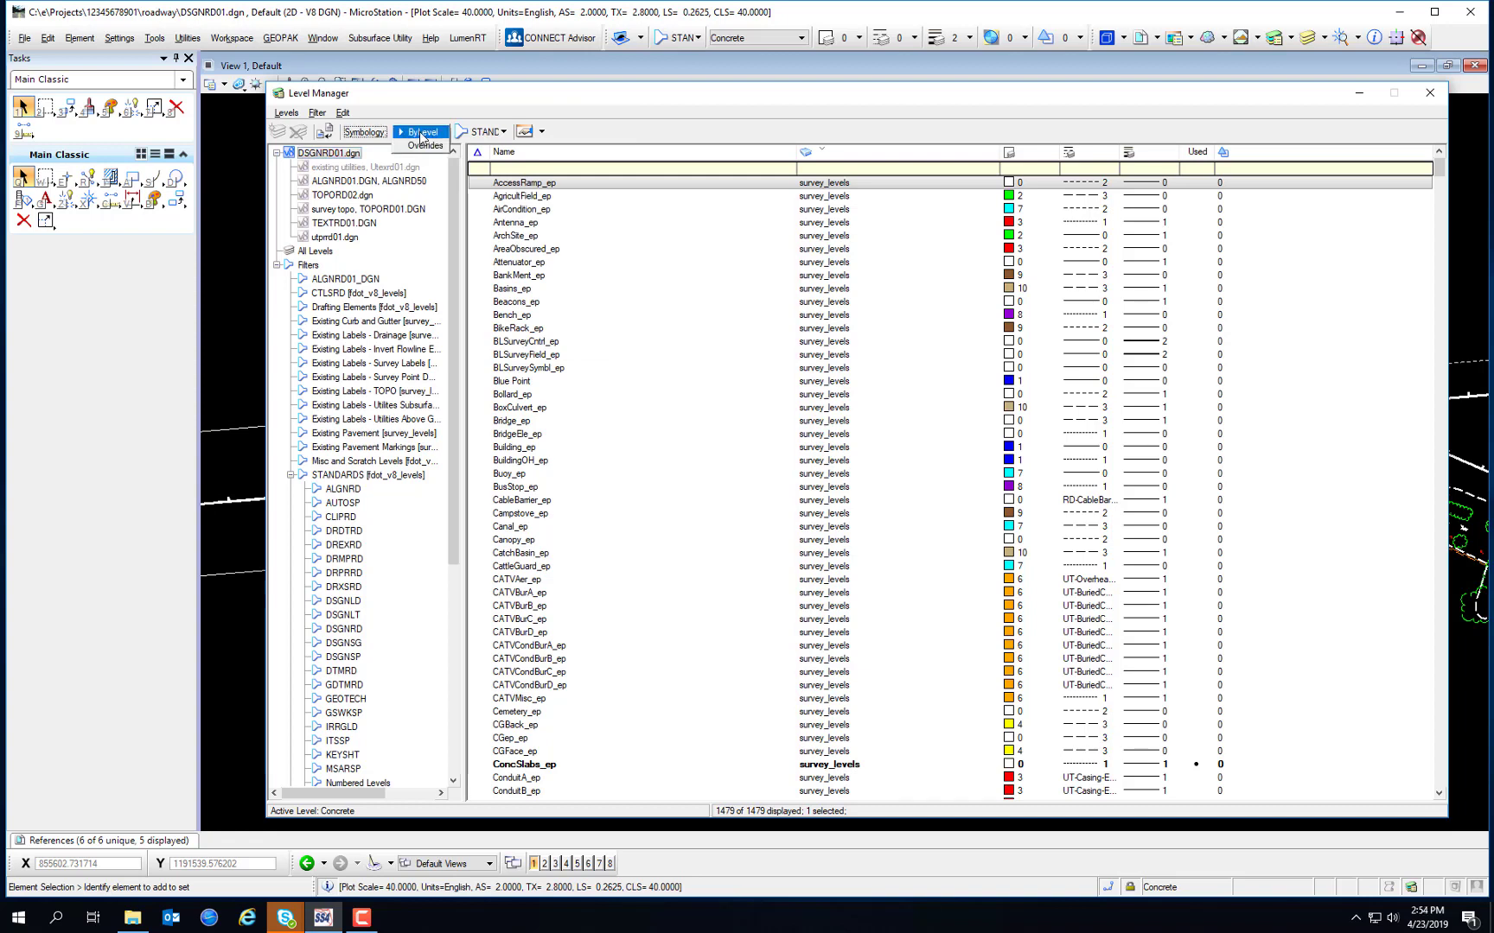
Examine the Overrides symbology option and the Berm_pm level's properties, cancel without changes and close the Level Manager
{"action": "left_click", "coordinate": [424, 145]}
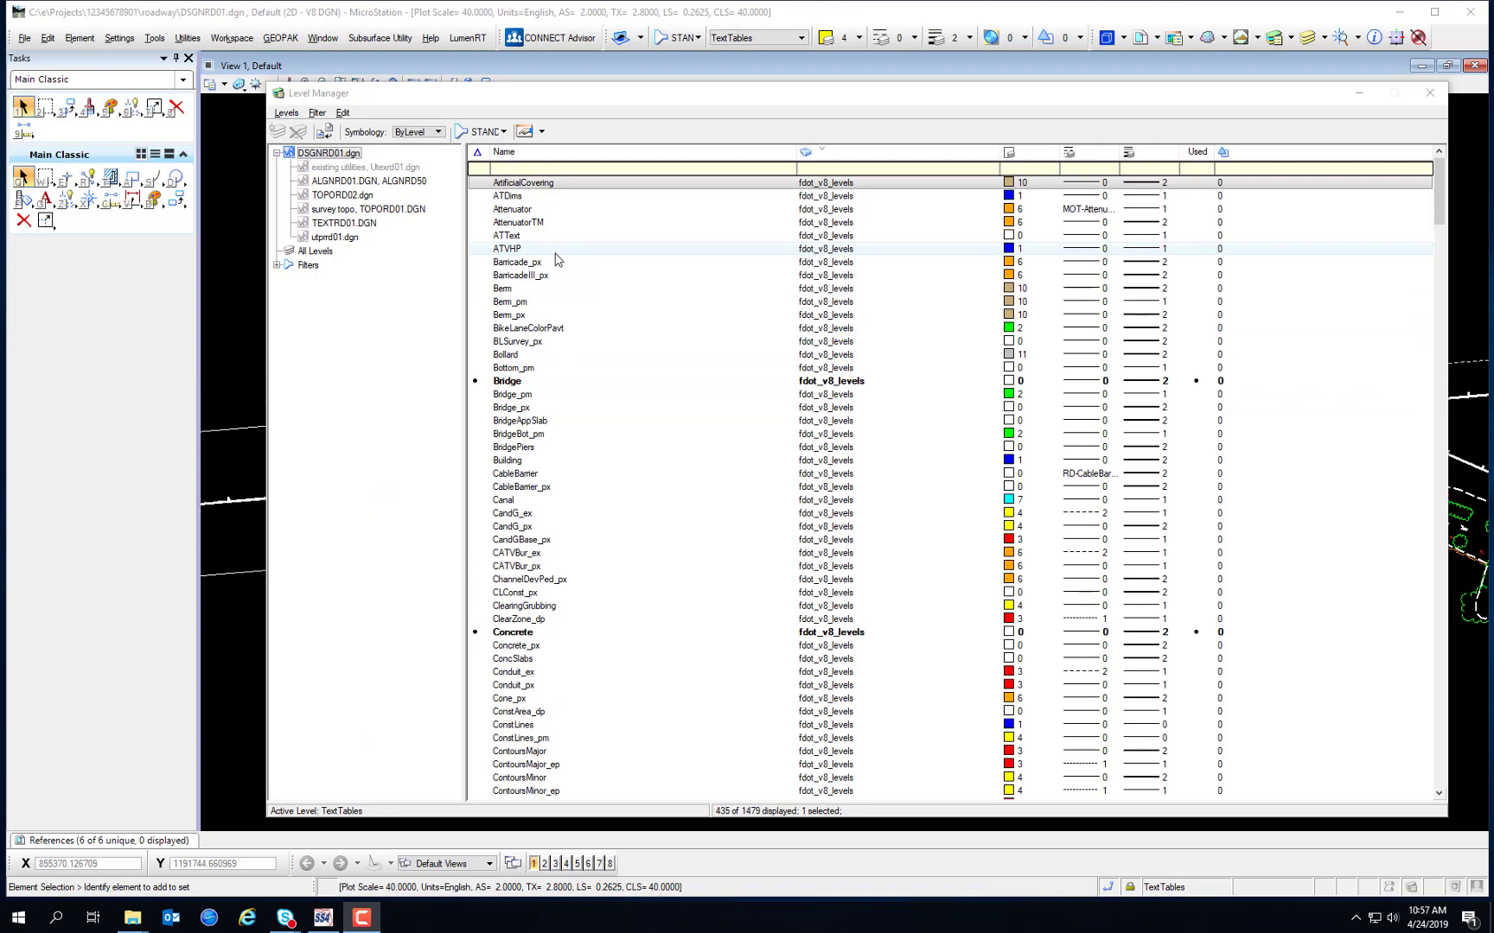
{"action": "right_click", "coordinate": [564, 300]}
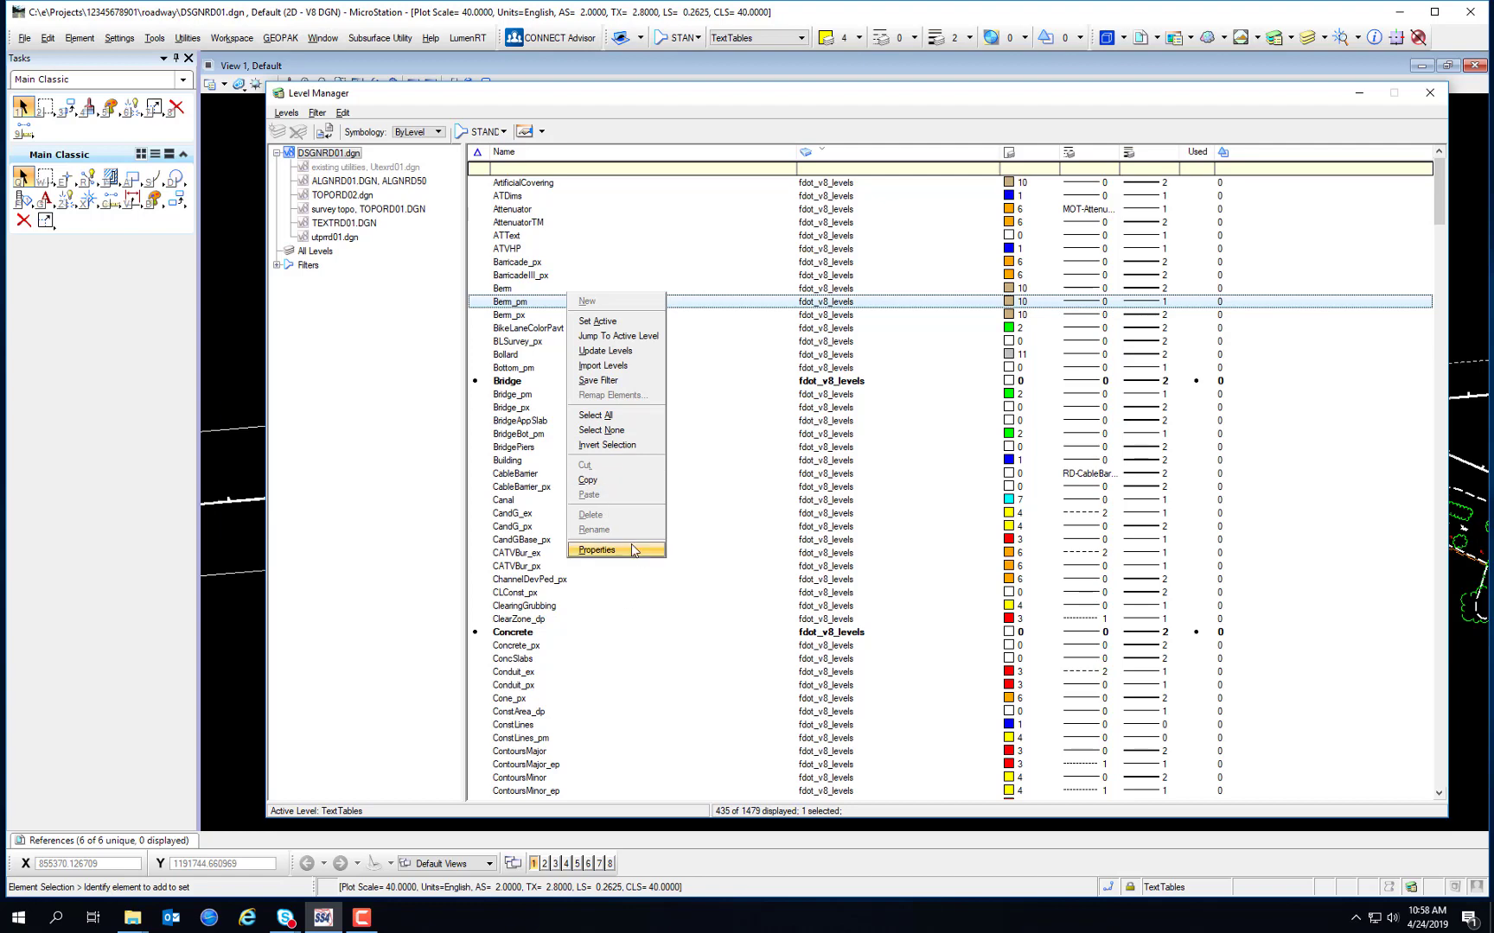
{"action": "left_click", "coordinate": [631, 550]}
{"action": "left_click_drag", "start_coordinate": [205, 142], "coordinate": [793, 205]}
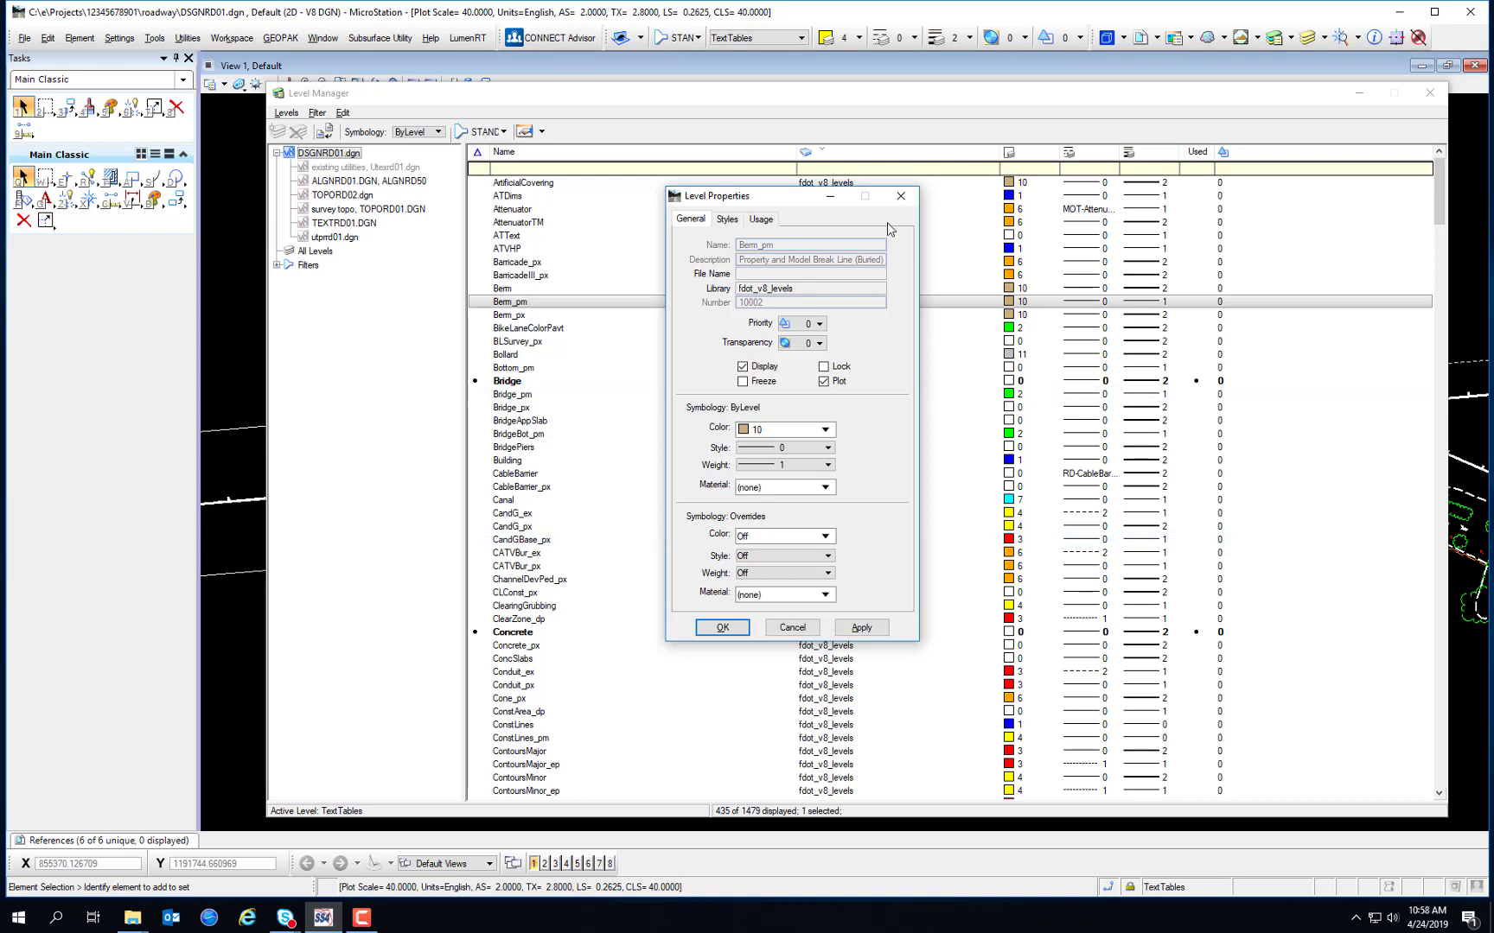
{"action": "left_click", "coordinate": [800, 538]}
{"action": "left_click", "coordinate": [861, 546]}
{"action": "left_click", "coordinate": [790, 628]}
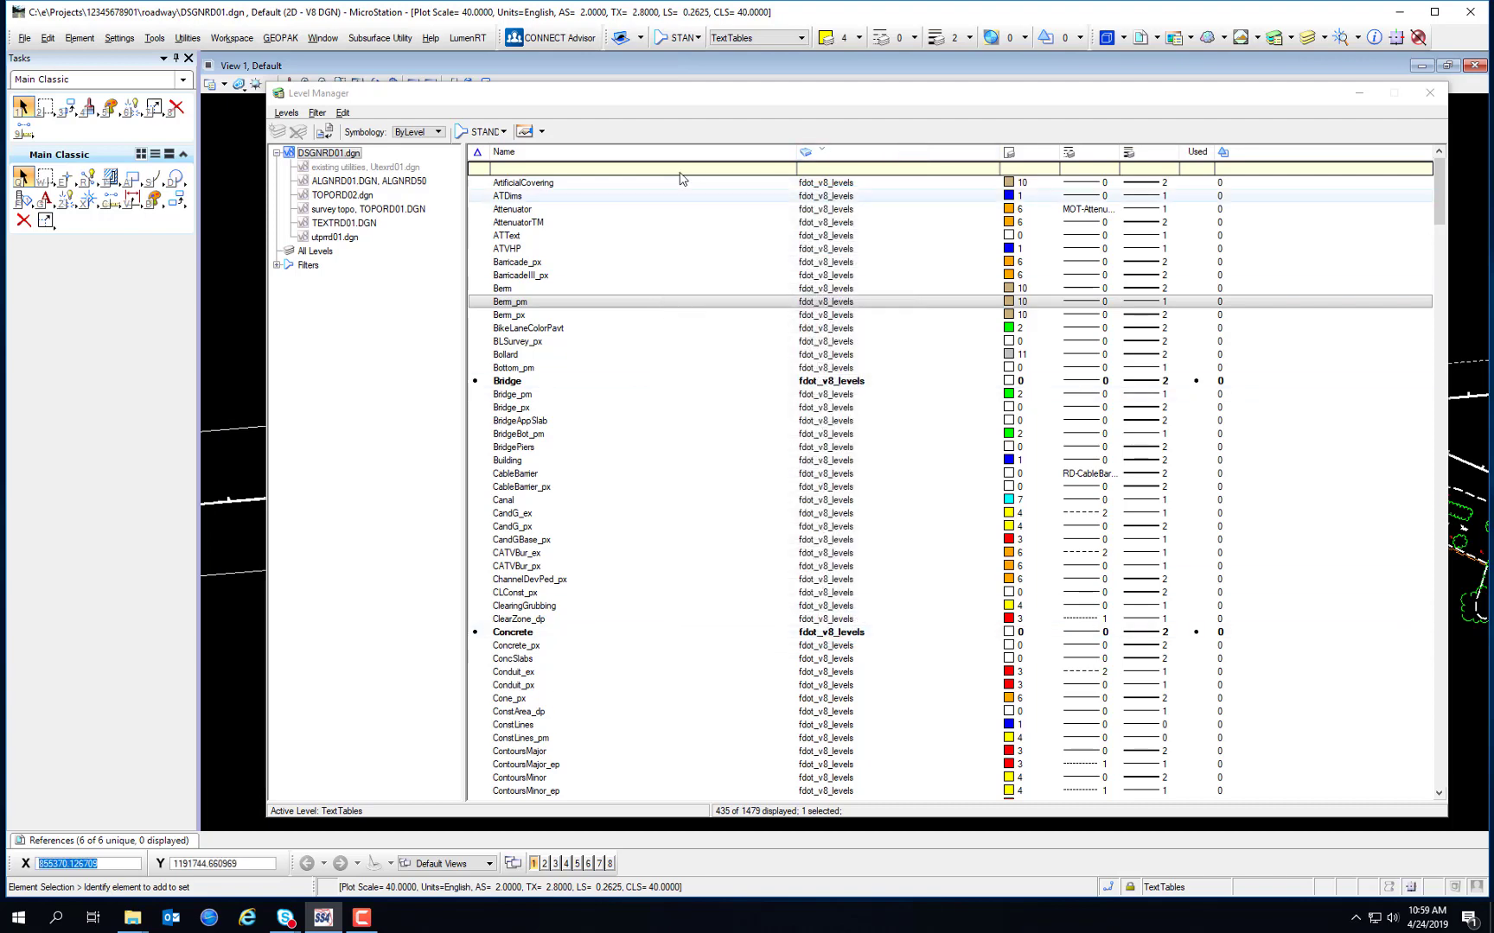
{"action": "left_click", "coordinate": [1431, 91]}
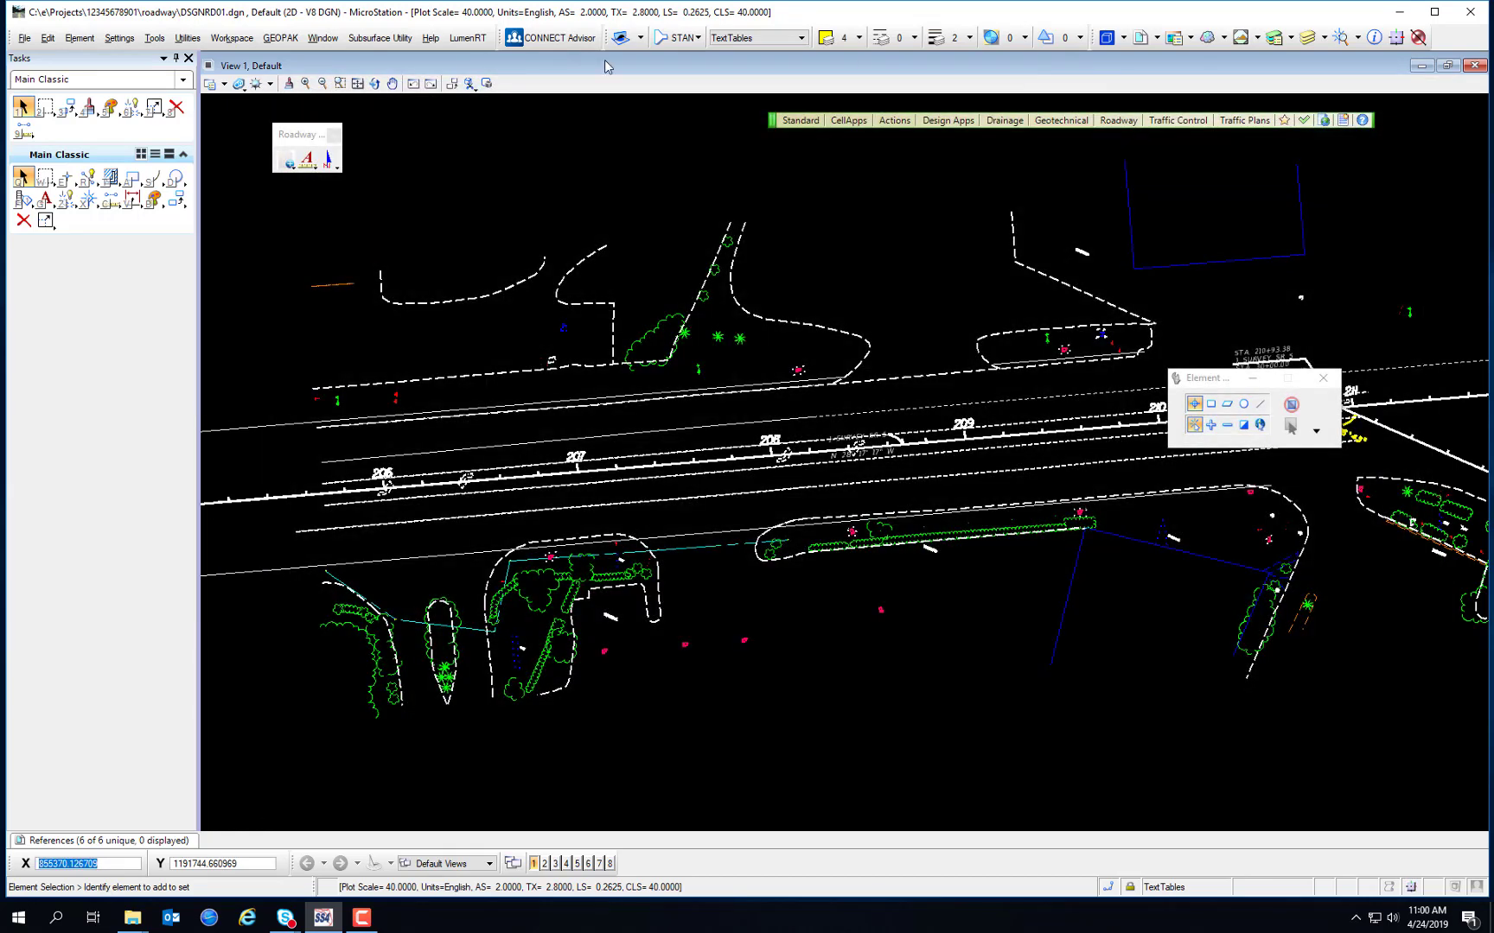
{"action": "left_click", "coordinate": [224, 85]}
{"action": "left_click", "coordinate": [224, 85]}
{"action": "left_click", "coordinate": [228, 84]}
{"action": "left_click", "coordinate": [227, 84]}
{"action": "left_click", "coordinate": [228, 84]}
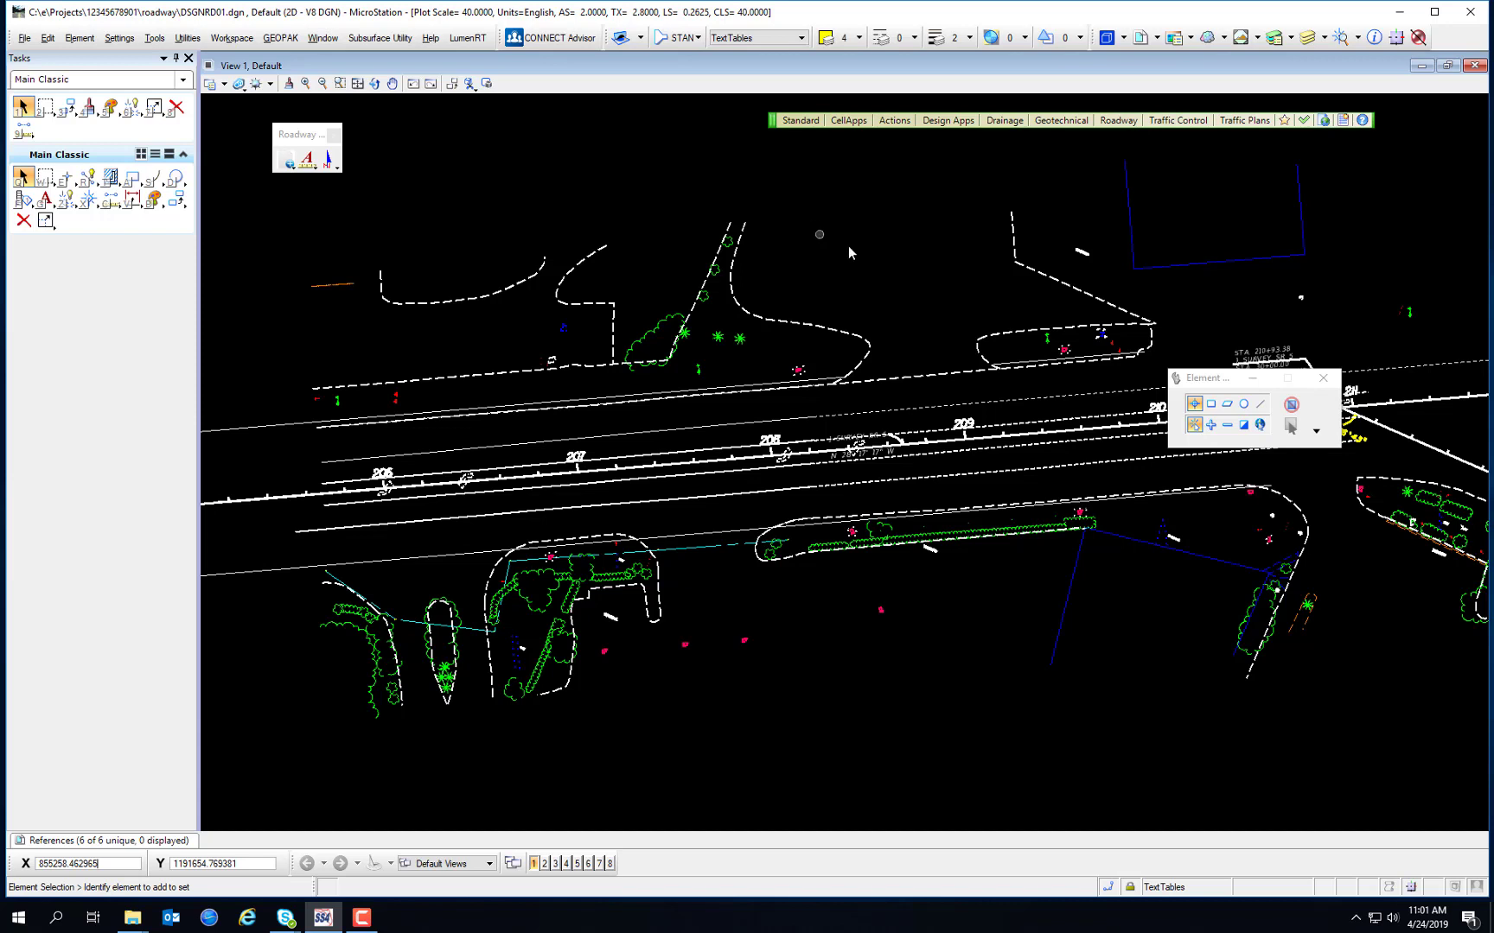
Bring up Level Display for View 1, make the dialog taller and reposition it over the drawing
{"action": "left_click", "coordinate": [120, 38]}
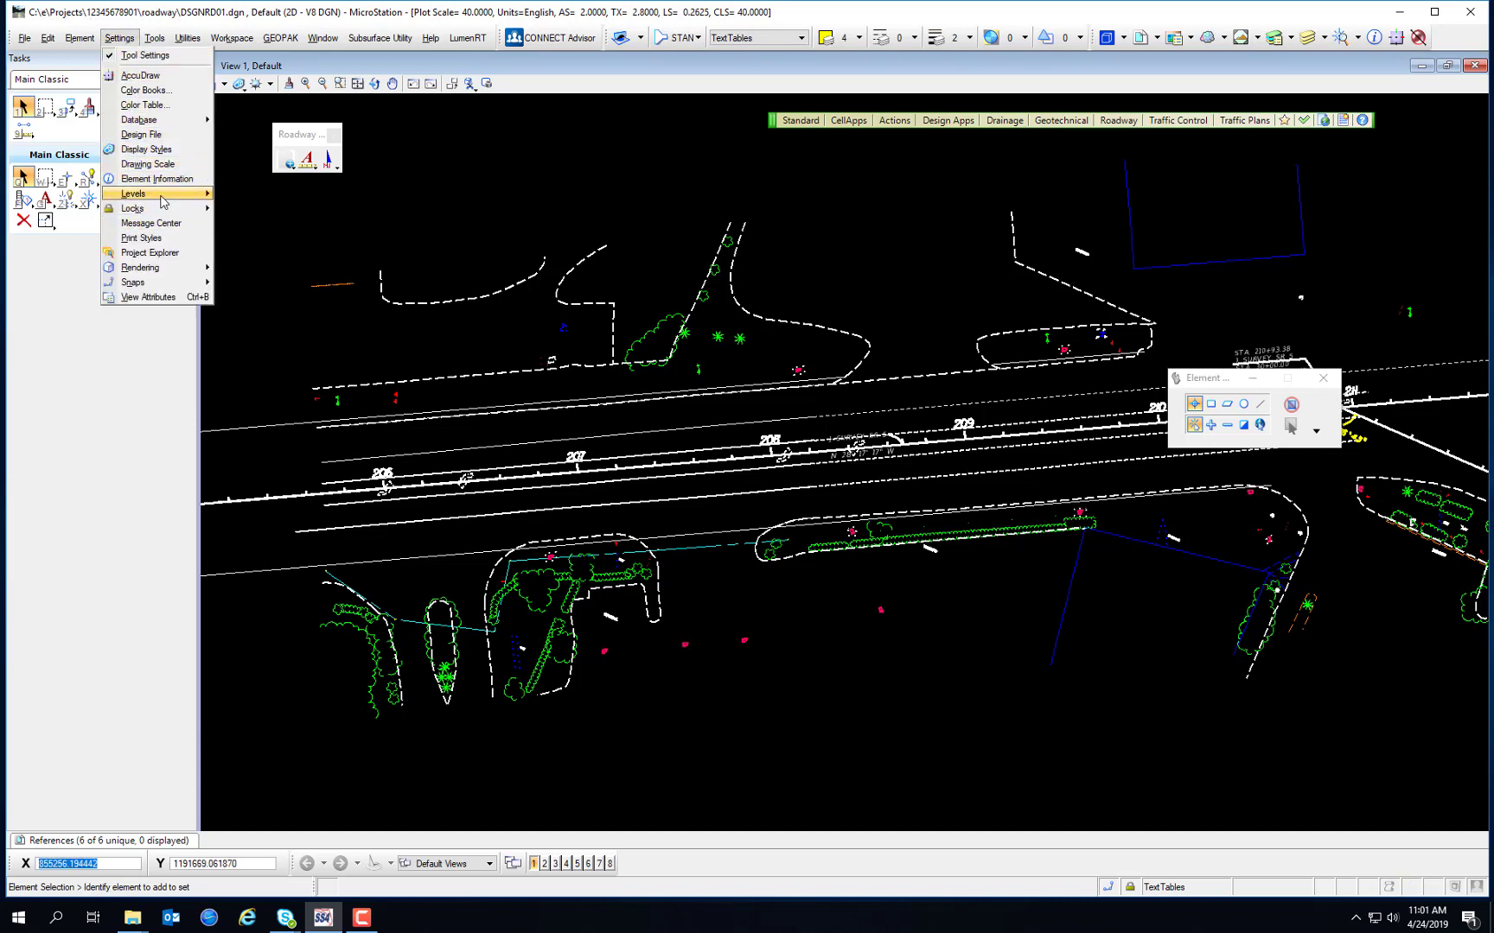
{"action": "mouse_move", "coordinate": [160, 194]}
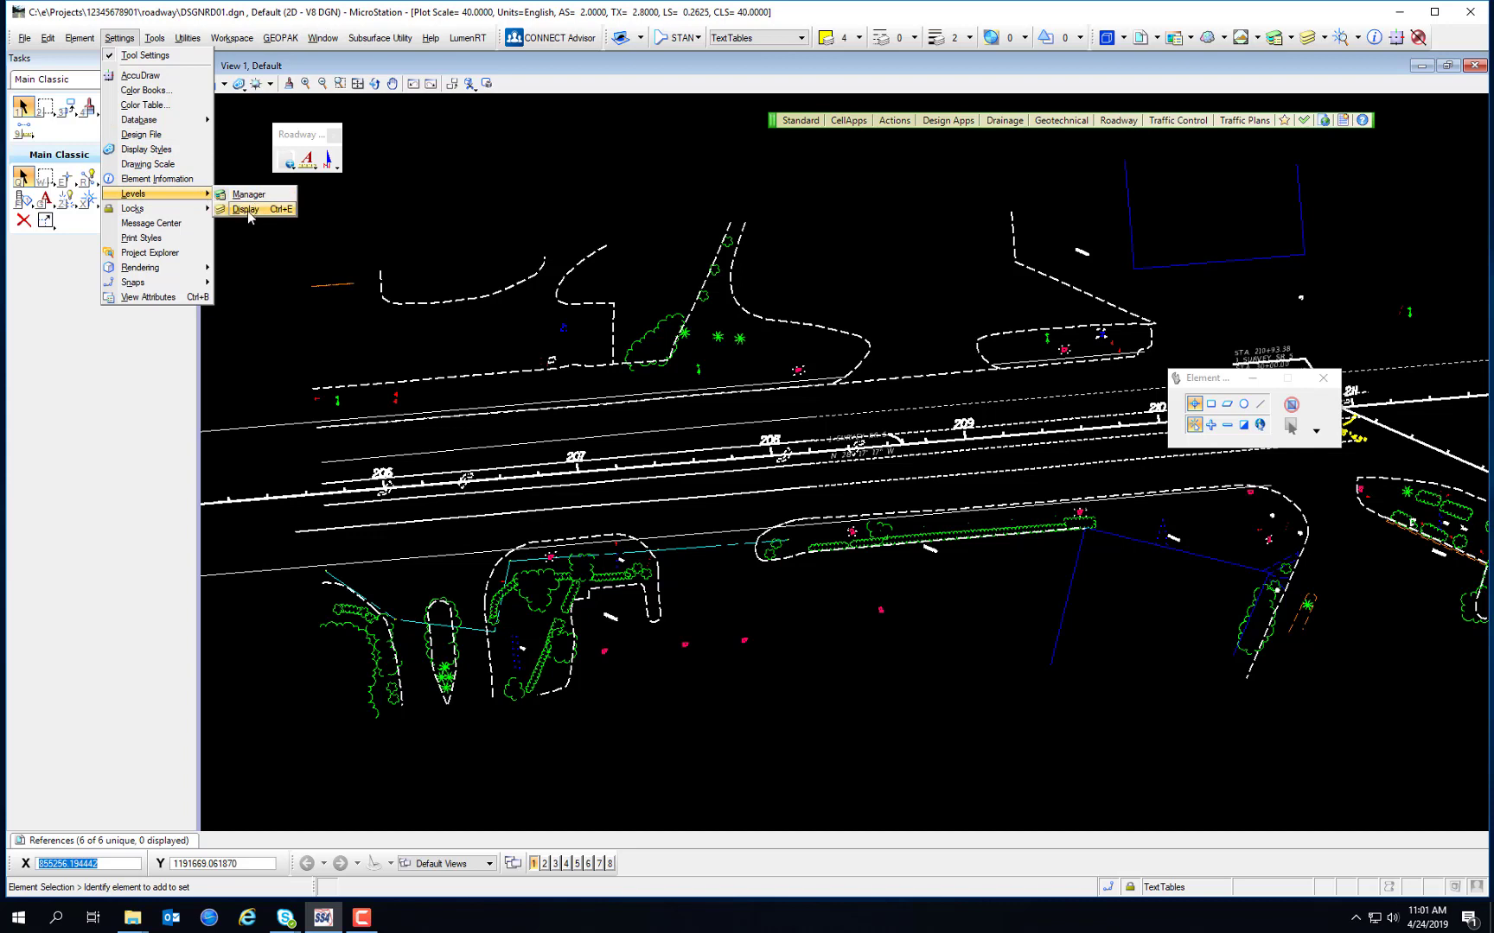
{"action": "left_click", "coordinate": [561, 195]}
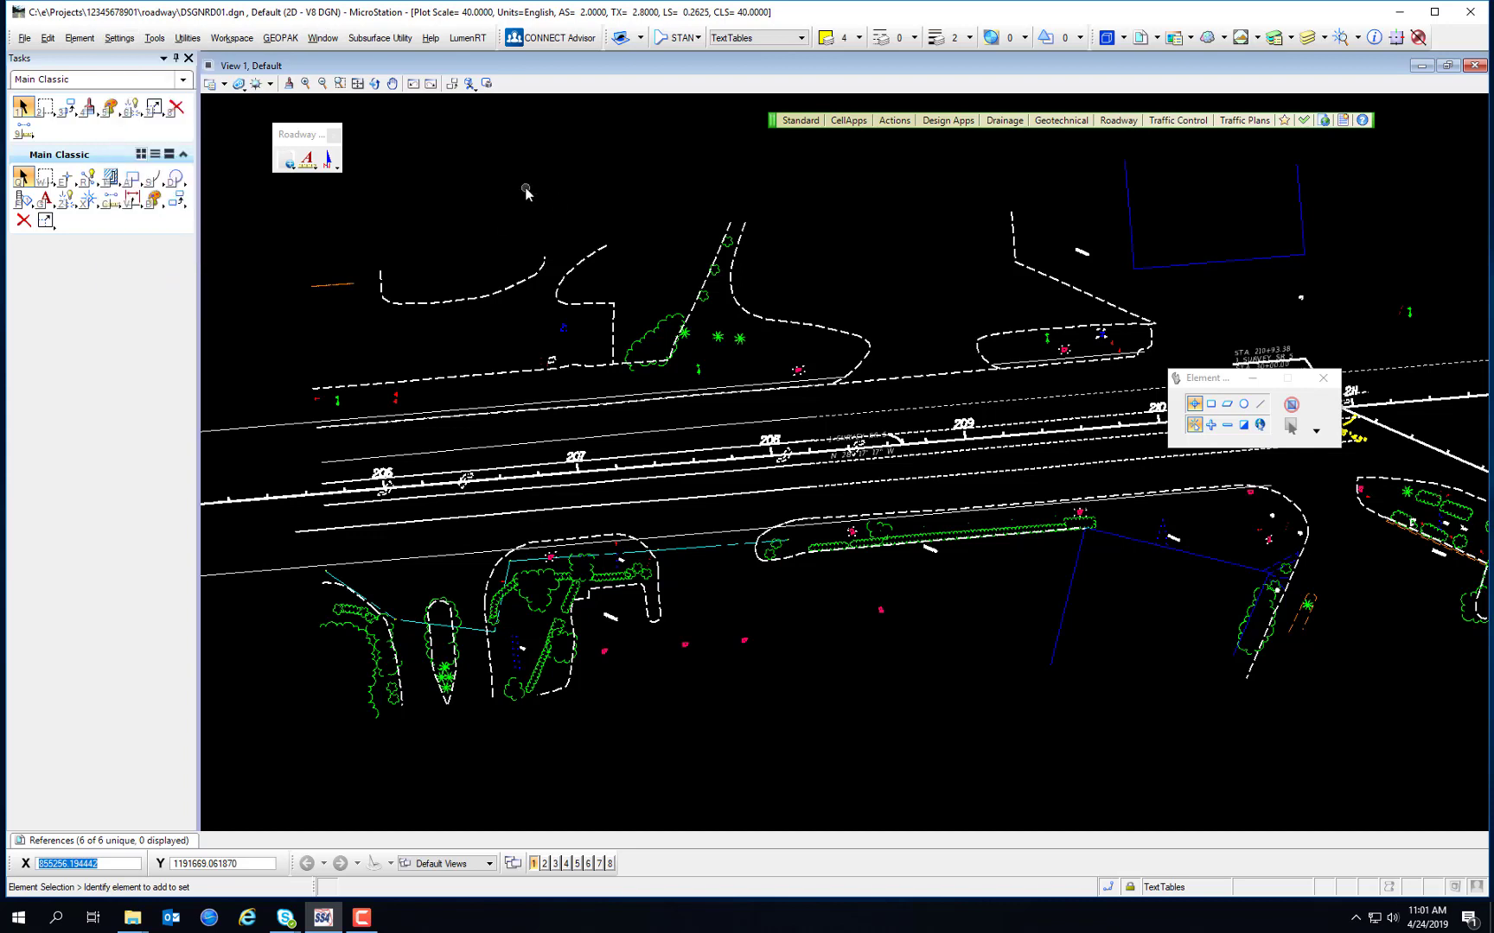
{"action": "left_click", "coordinate": [1327, 40]}
{"action": "left_click", "coordinate": [1308, 38]}
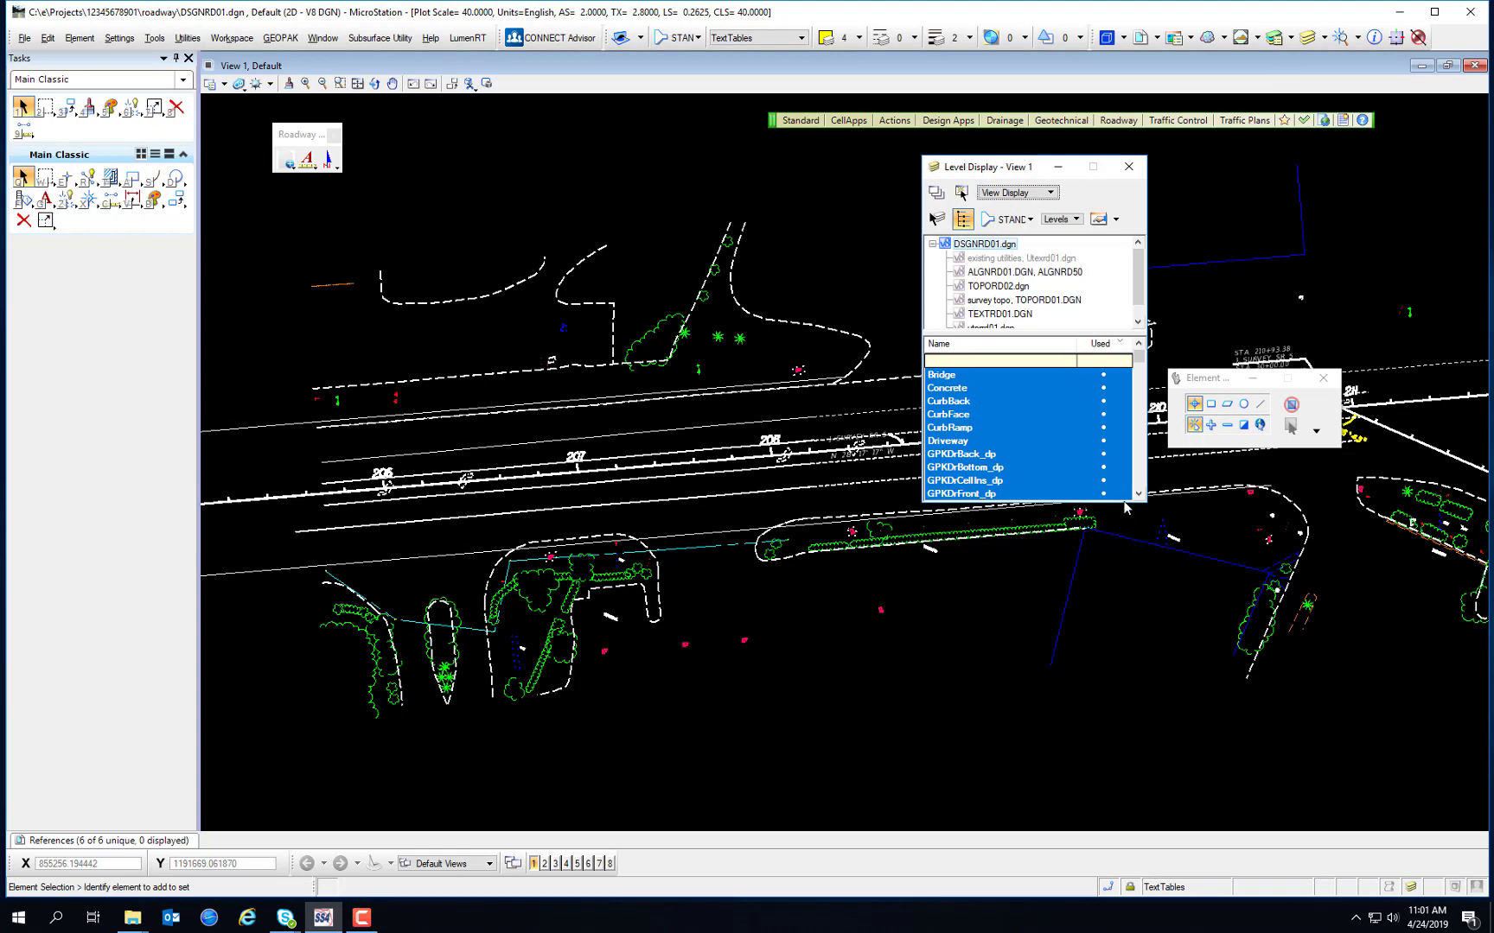
{"action": "left_click_drag", "start_coordinate": [1123, 501], "coordinate": [1050, 763]}
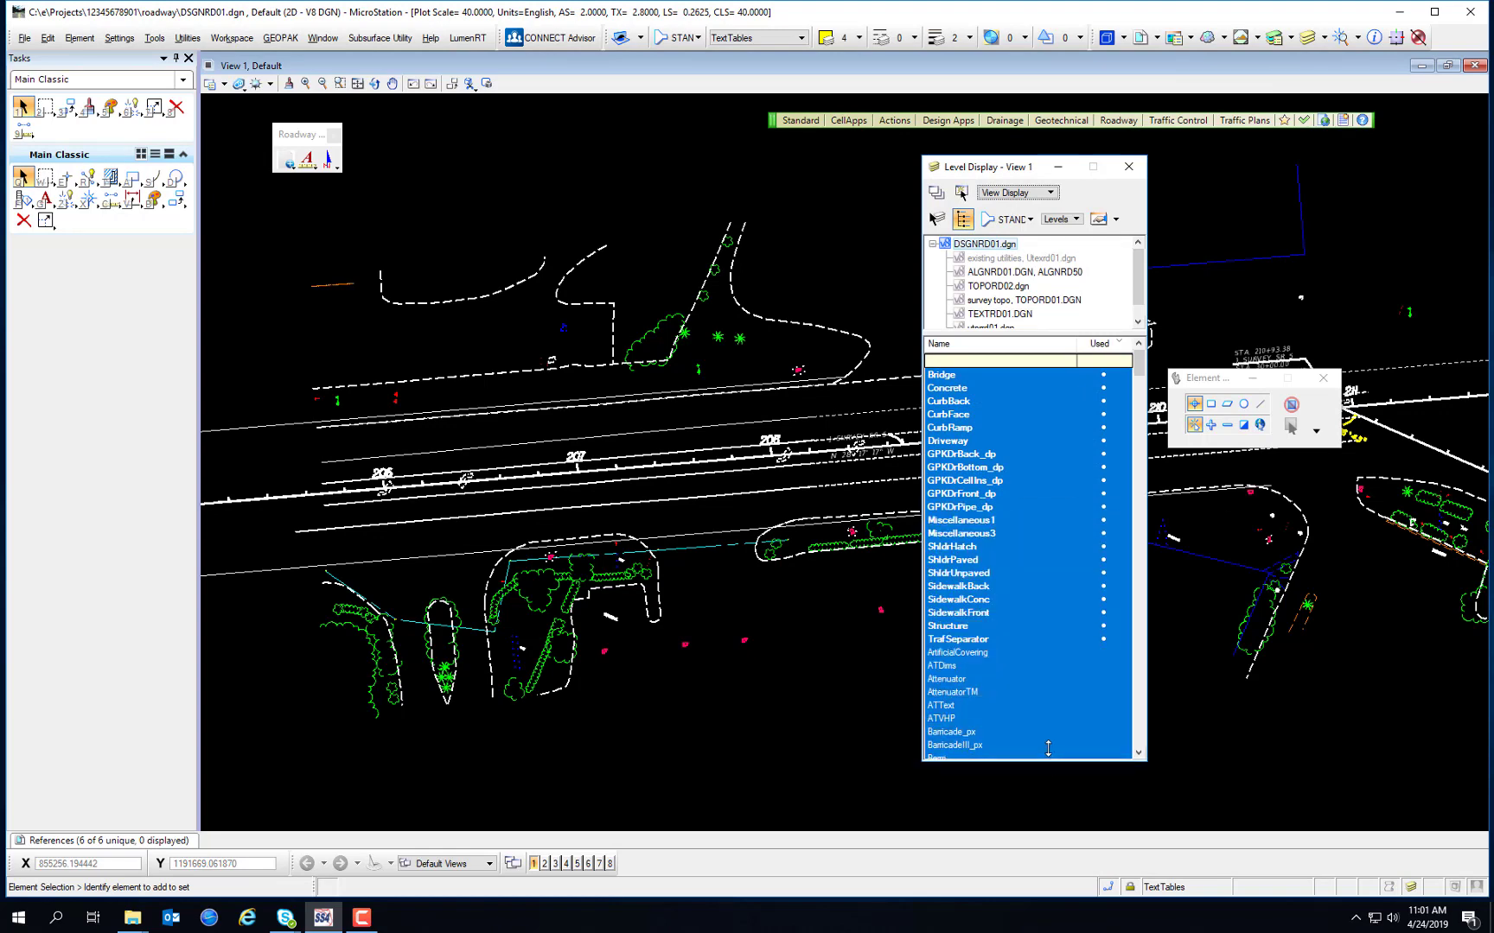
{"action": "mouse_move", "coordinate": [991, 169]}
{"action": "left_mouse_down"}
{"action": "mouse_move", "coordinate": [1380, 242]}
{"action": "mouse_move", "coordinate": [1464, 442]}
{"action": "mouse_move", "coordinate": [1089, 298]}
{"action": "mouse_move", "coordinate": [778, 130]}
{"action": "mouse_move", "coordinate": [429, 470]}
{"action": "mouse_move", "coordinate": [842, 438]}
{"action": "mouse_move", "coordinate": [856, 425]}
{"action": "mouse_move", "coordinate": [825, 444]}
{"action": "mouse_move", "coordinate": [851, 189]}
{"action": "mouse_move", "coordinate": [986, 192]}
{"action": "left_mouse_up"}
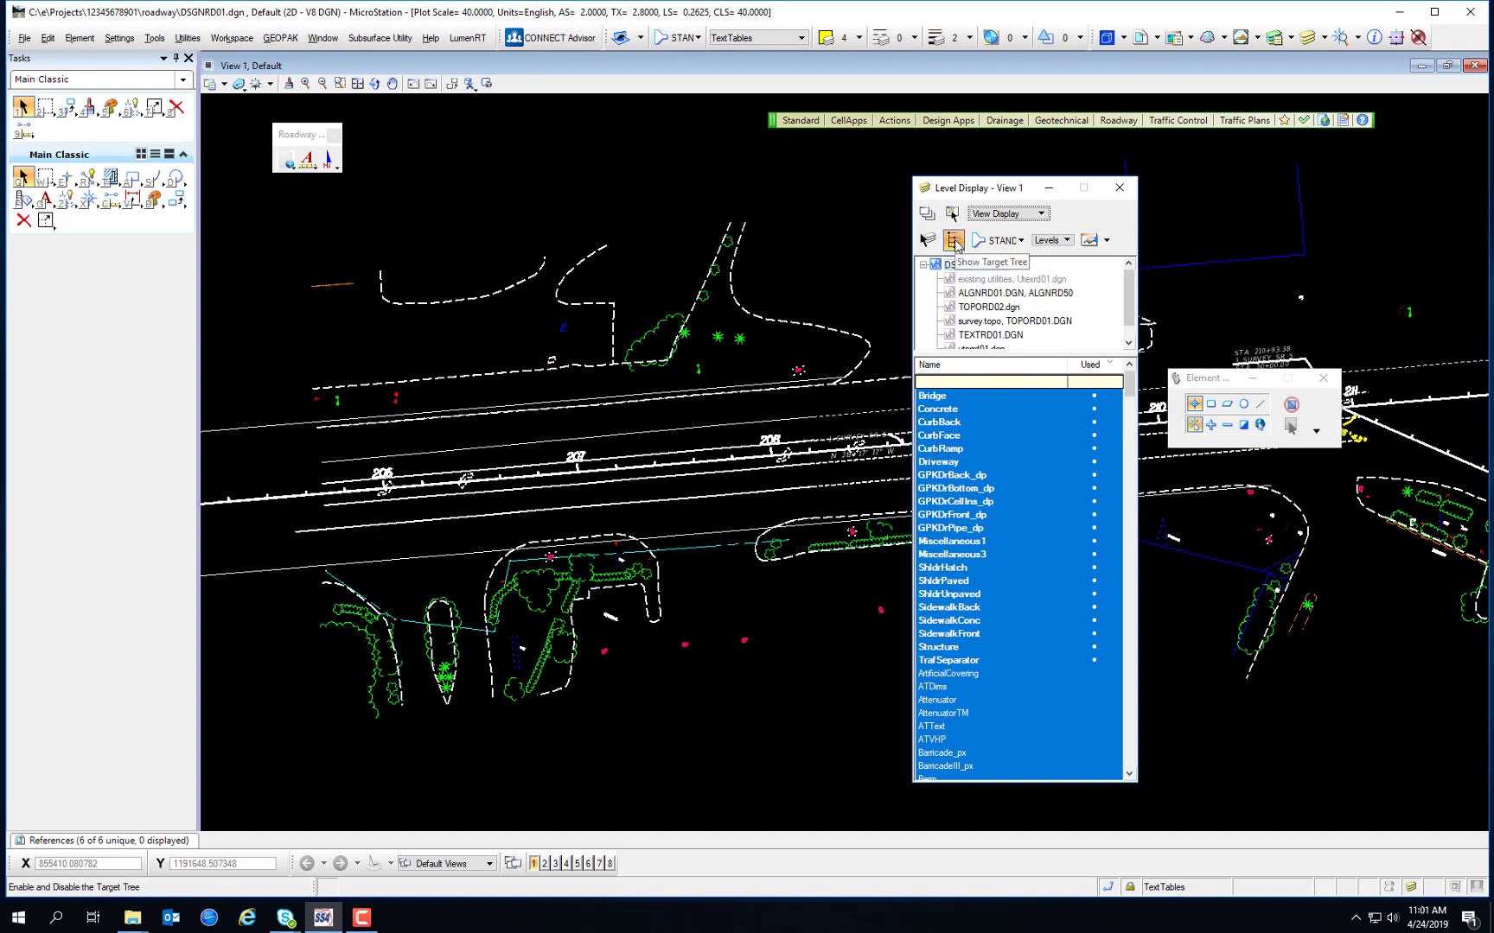
Examine the View Display, Global Display and Global Freeze choices and extend the Level Display window to list more levels
{"action": "left_click", "coordinate": [1007, 214]}
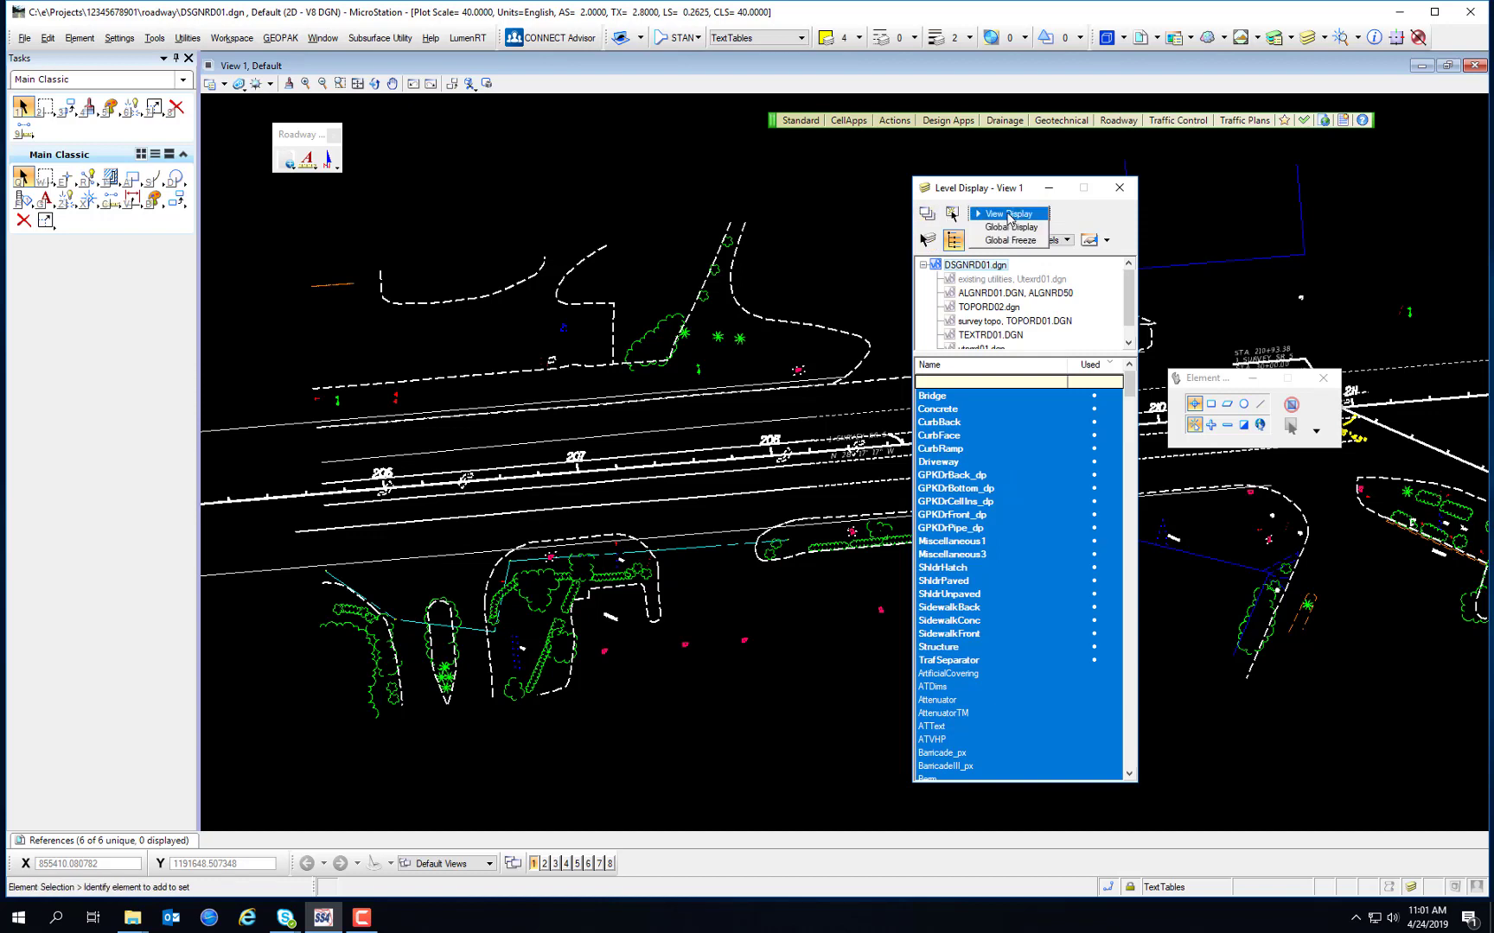
{"action": "left_click", "coordinate": [1070, 224]}
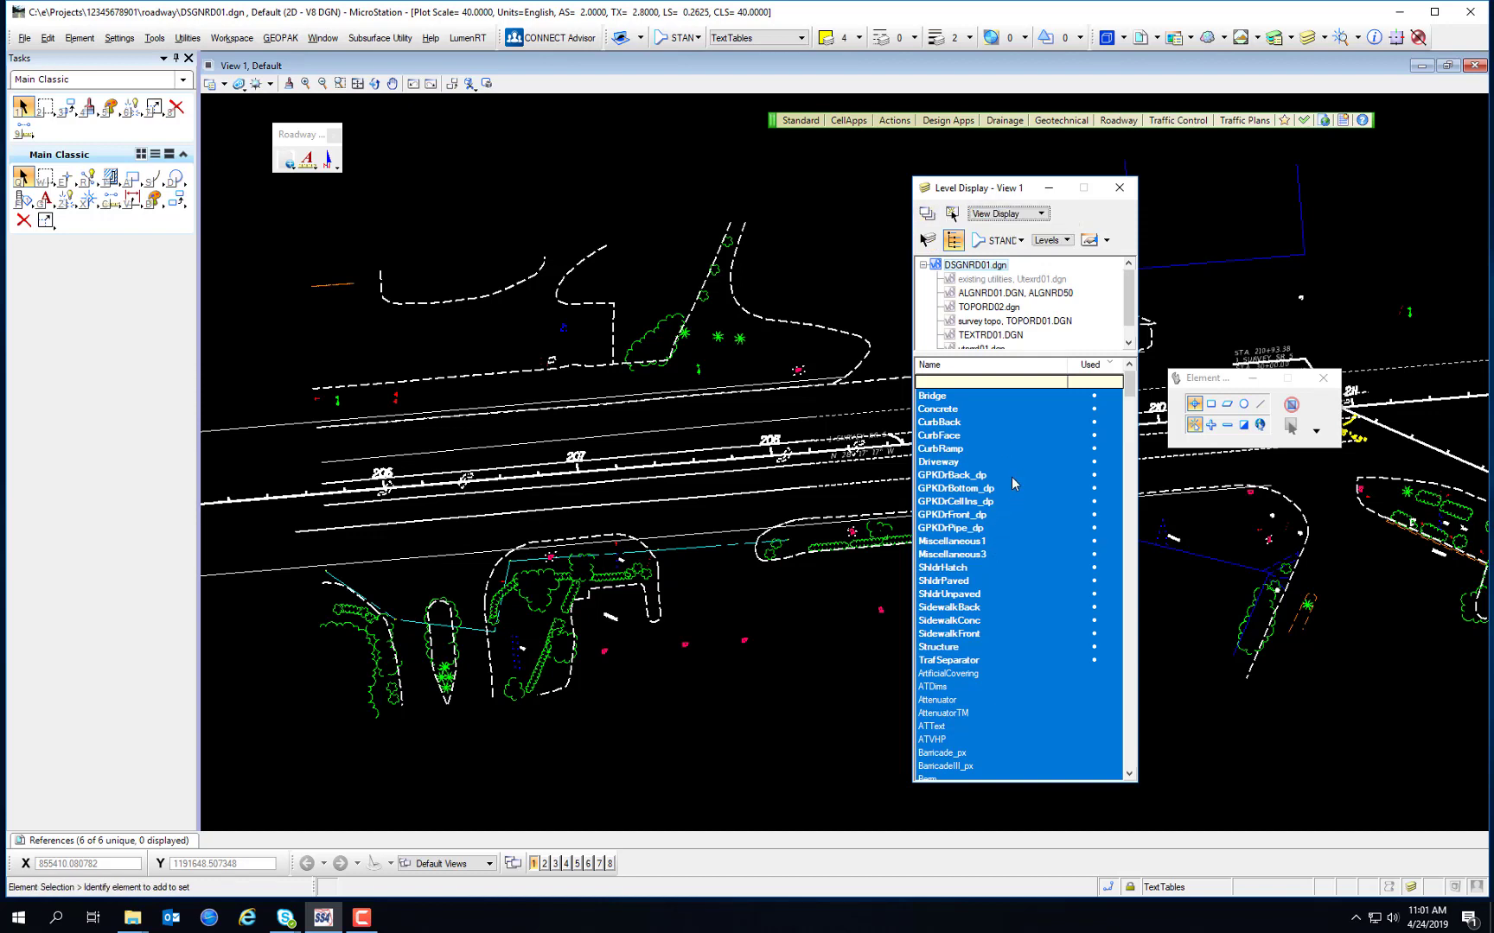
{"action": "left_click_drag", "start_coordinate": [1108, 783], "coordinate": [1108, 813]}
{"action": "mouse_move", "coordinate": [1130, 406]}
{"action": "left_mouse_down"}
{"action": "mouse_move", "coordinate": [1127, 712]}
{"action": "mouse_move", "coordinate": [1128, 398]}
{"action": "left_mouse_up"}
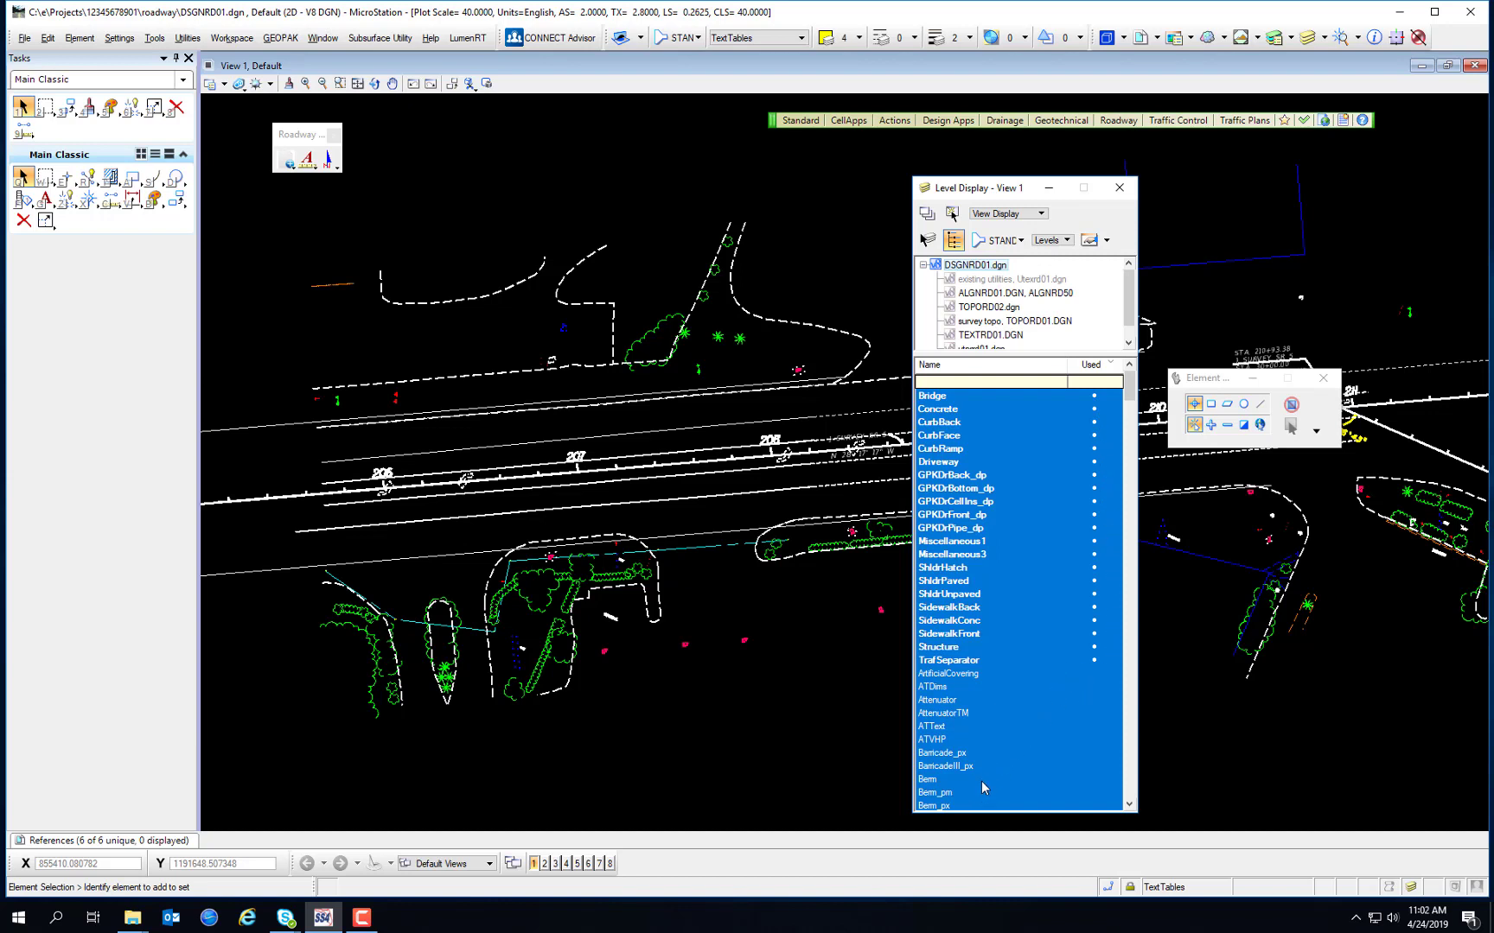
Turn off the SidewalkFront, ShldrHatch, GPKDrBottom_dp, CurbFace and GPKDrFront_dp levels individually
{"action": "left_click", "coordinate": [992, 635]}
{"action": "left_click", "coordinate": [988, 568]}
{"action": "left_click", "coordinate": [992, 490]}
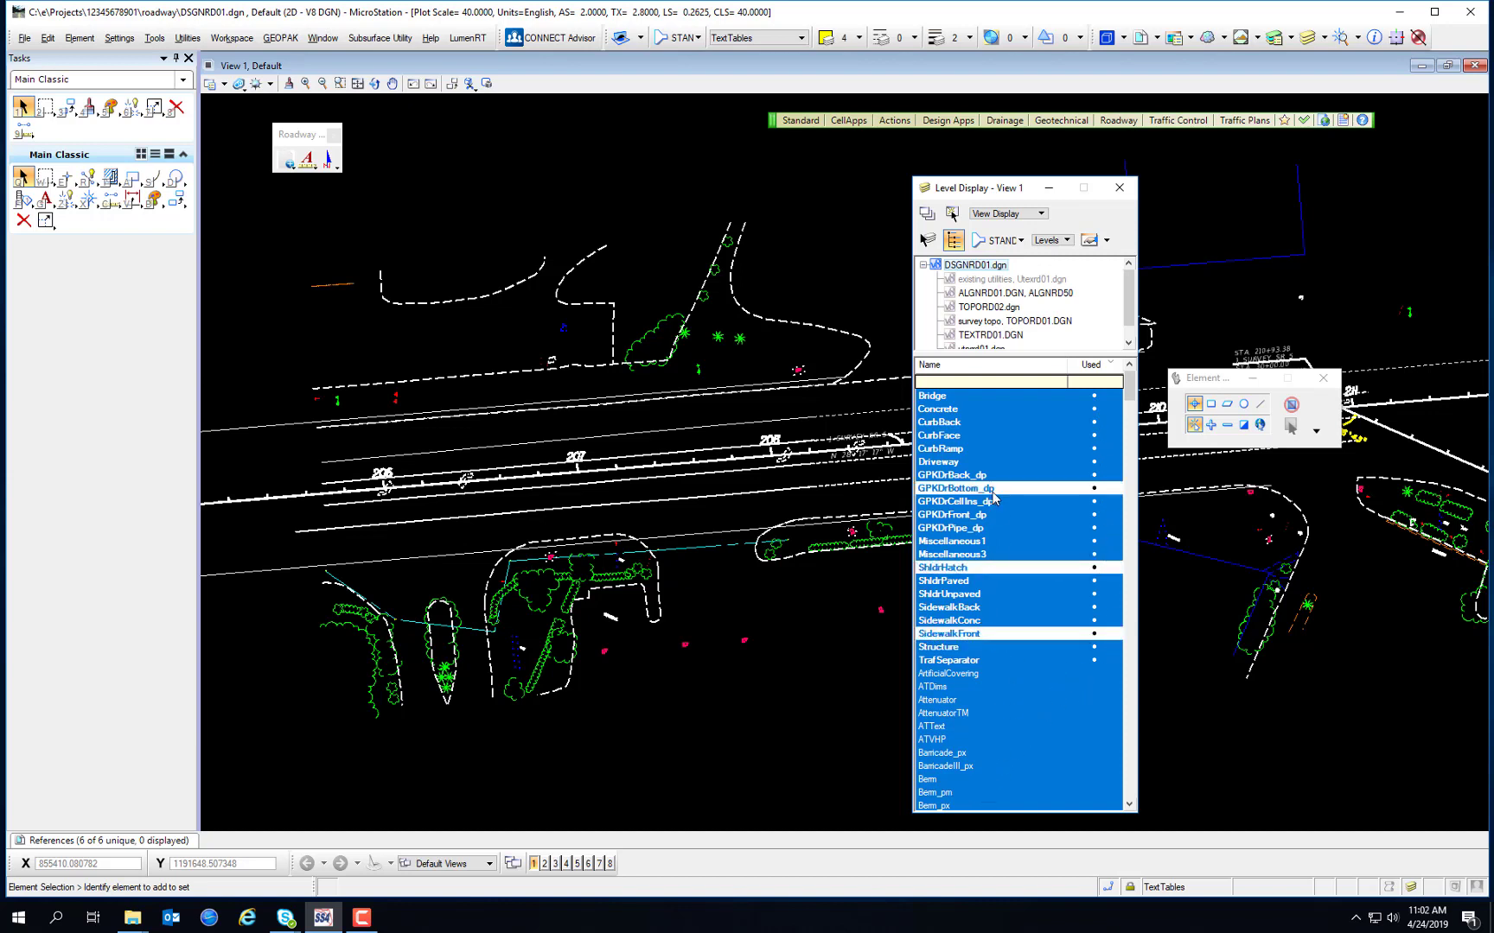
{"action": "left_click", "coordinate": [996, 434]}
{"action": "left_click", "coordinate": [996, 516]}
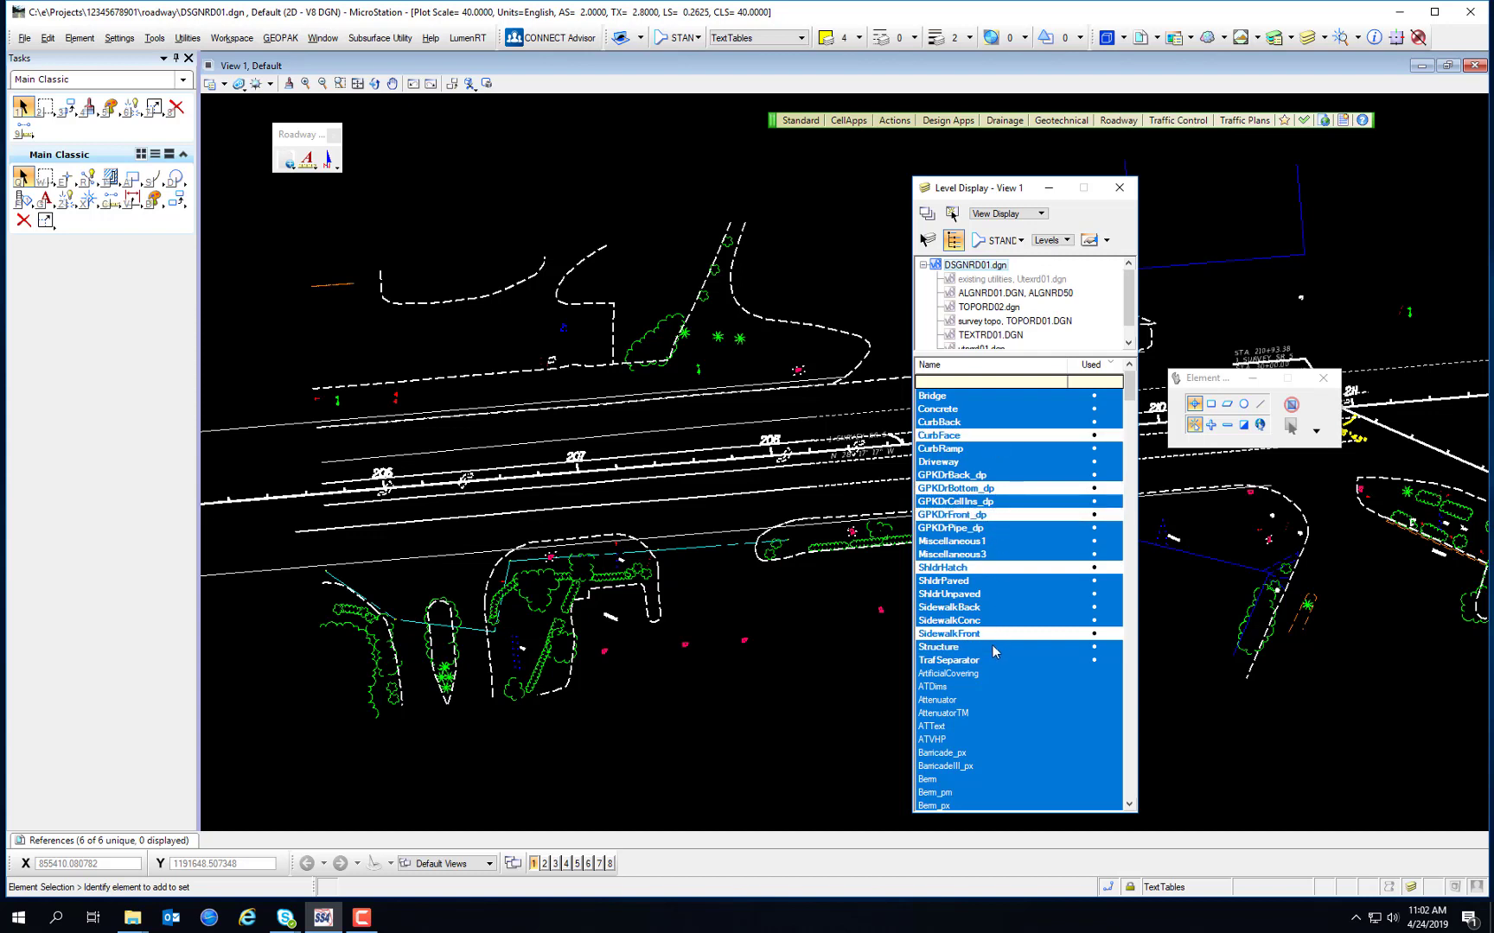
Turn off the whole run of levels from CurbBack through TrafSeparator and turn the same run back on
{"action": "left_click_drag", "start_coordinate": [993, 663], "coordinate": [992, 422]}
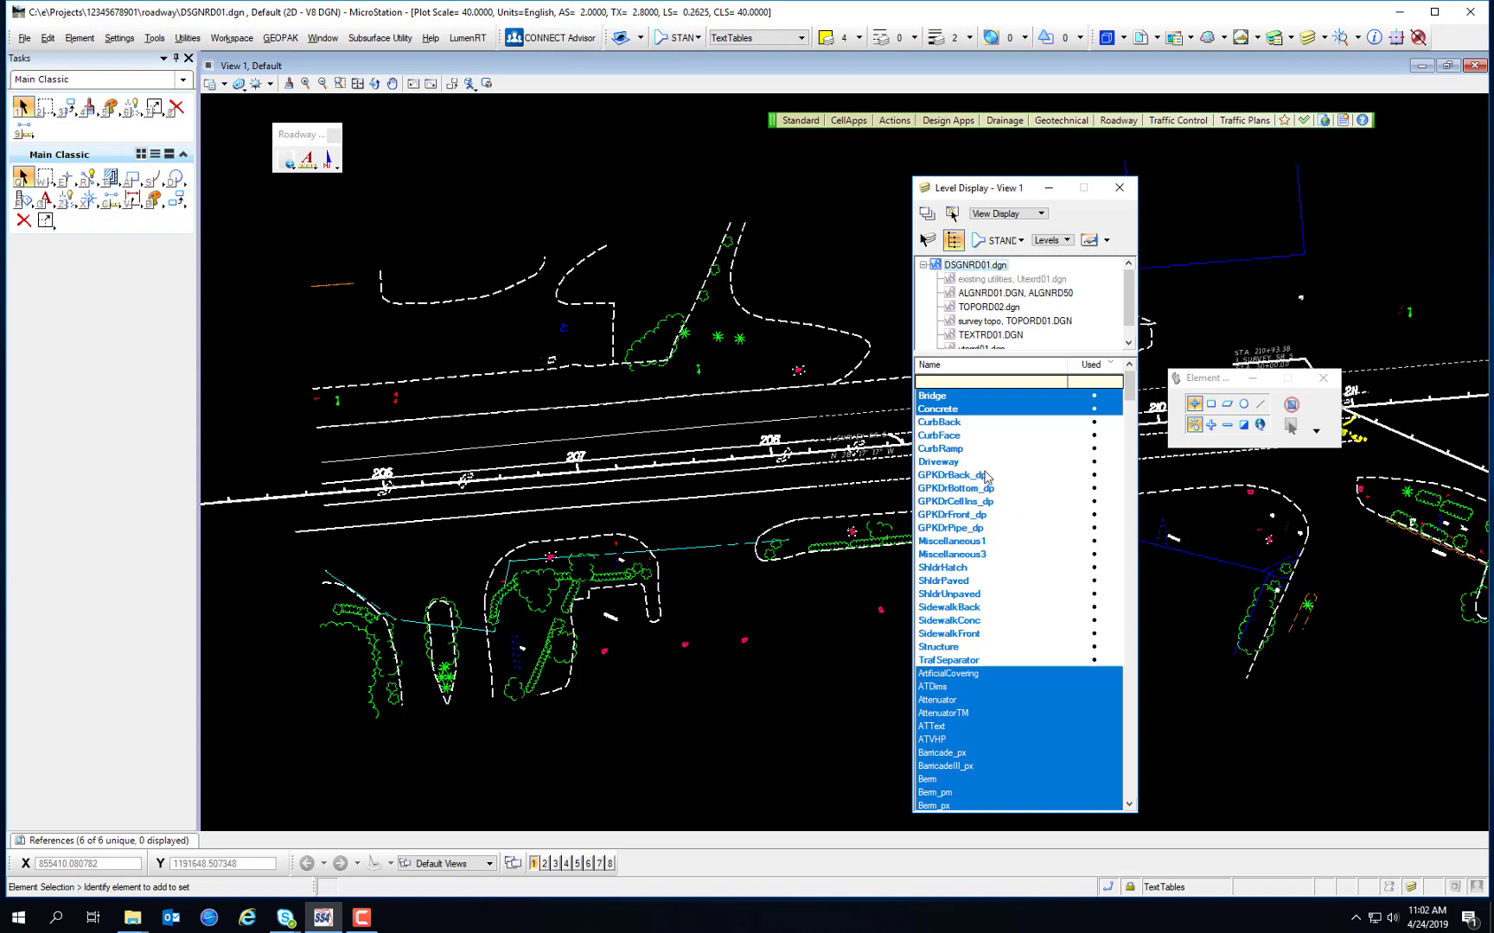
{"action": "left_click_drag", "start_coordinate": [970, 424], "coordinate": [986, 662]}
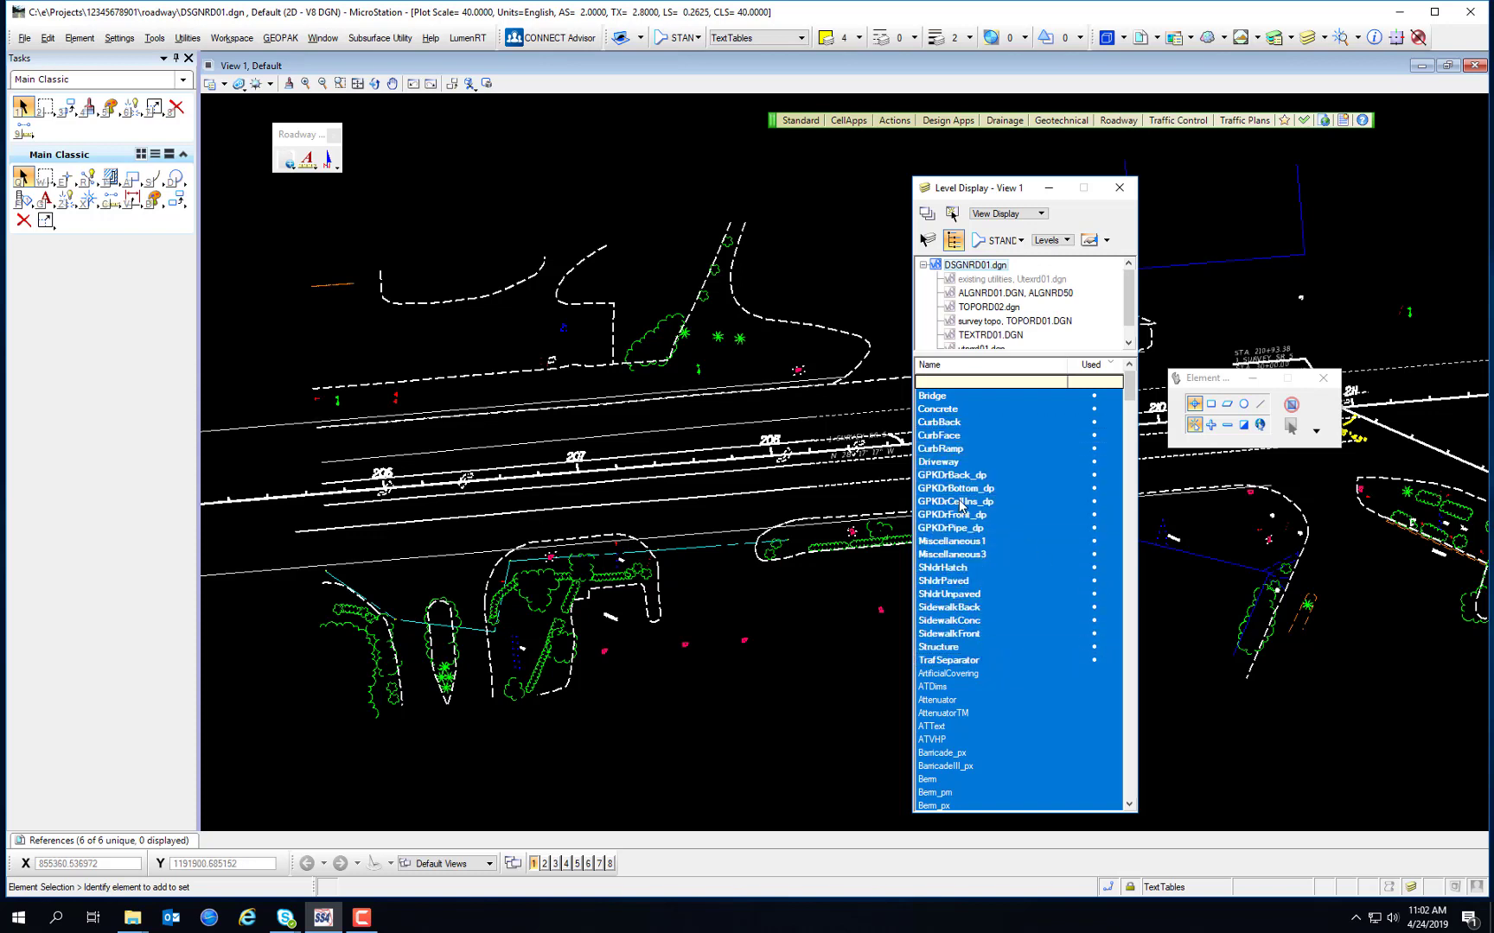
Make Bridge the active level and switch the active level to Concrete
{"action": "double_click", "coordinate": [951, 400]}
{"action": "double_click", "coordinate": [954, 410]}
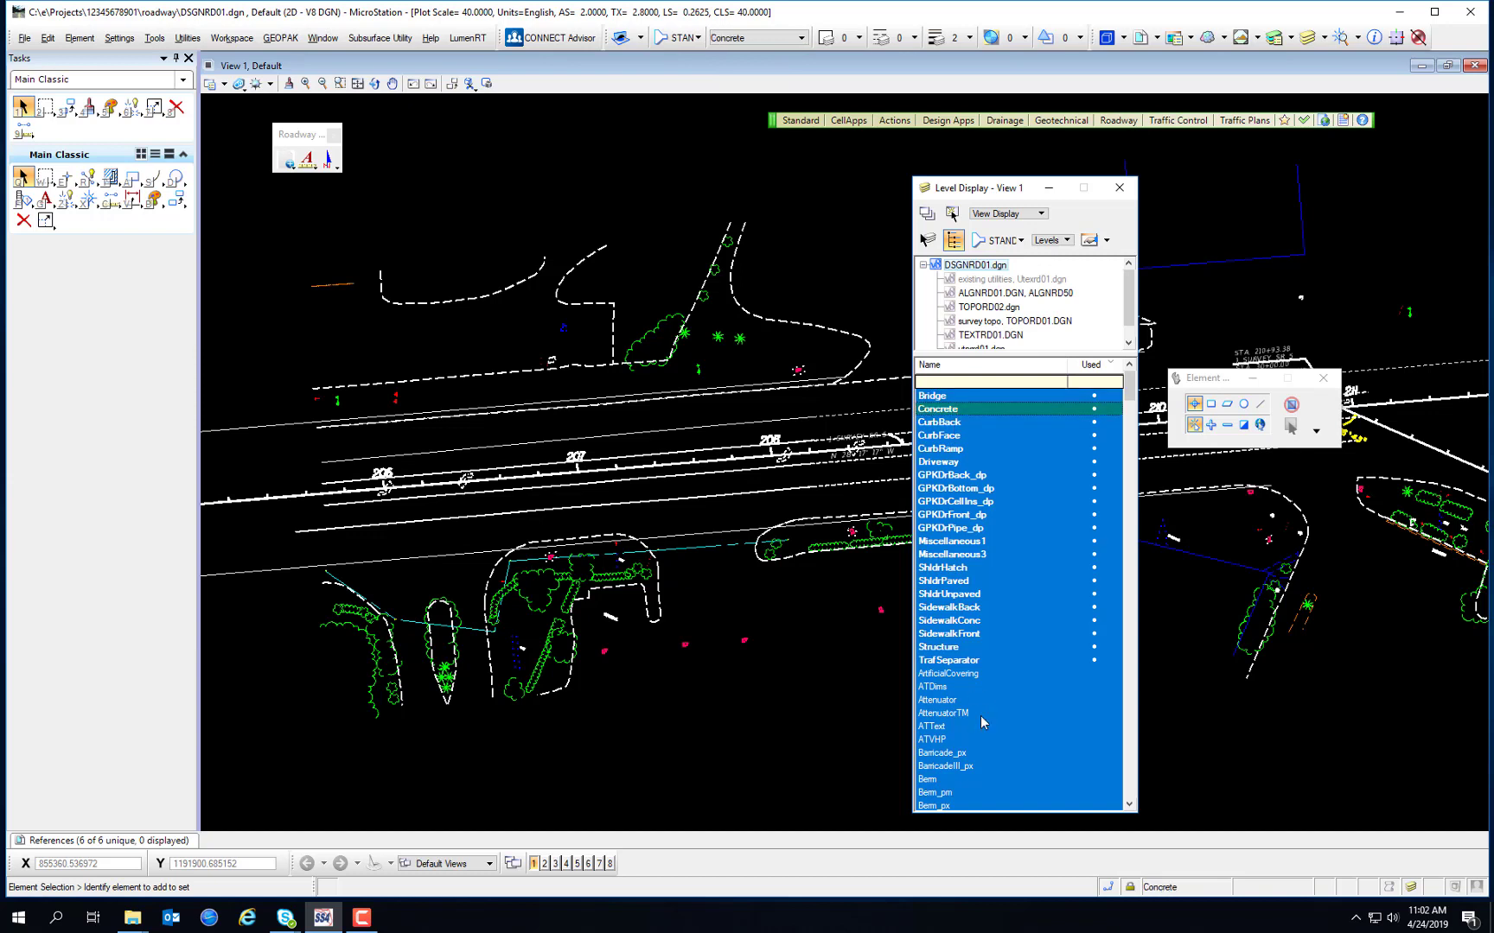
Turn off all levels in the view at once with All Off and restore them with All On
{"action": "right_click", "coordinate": [980, 436]}
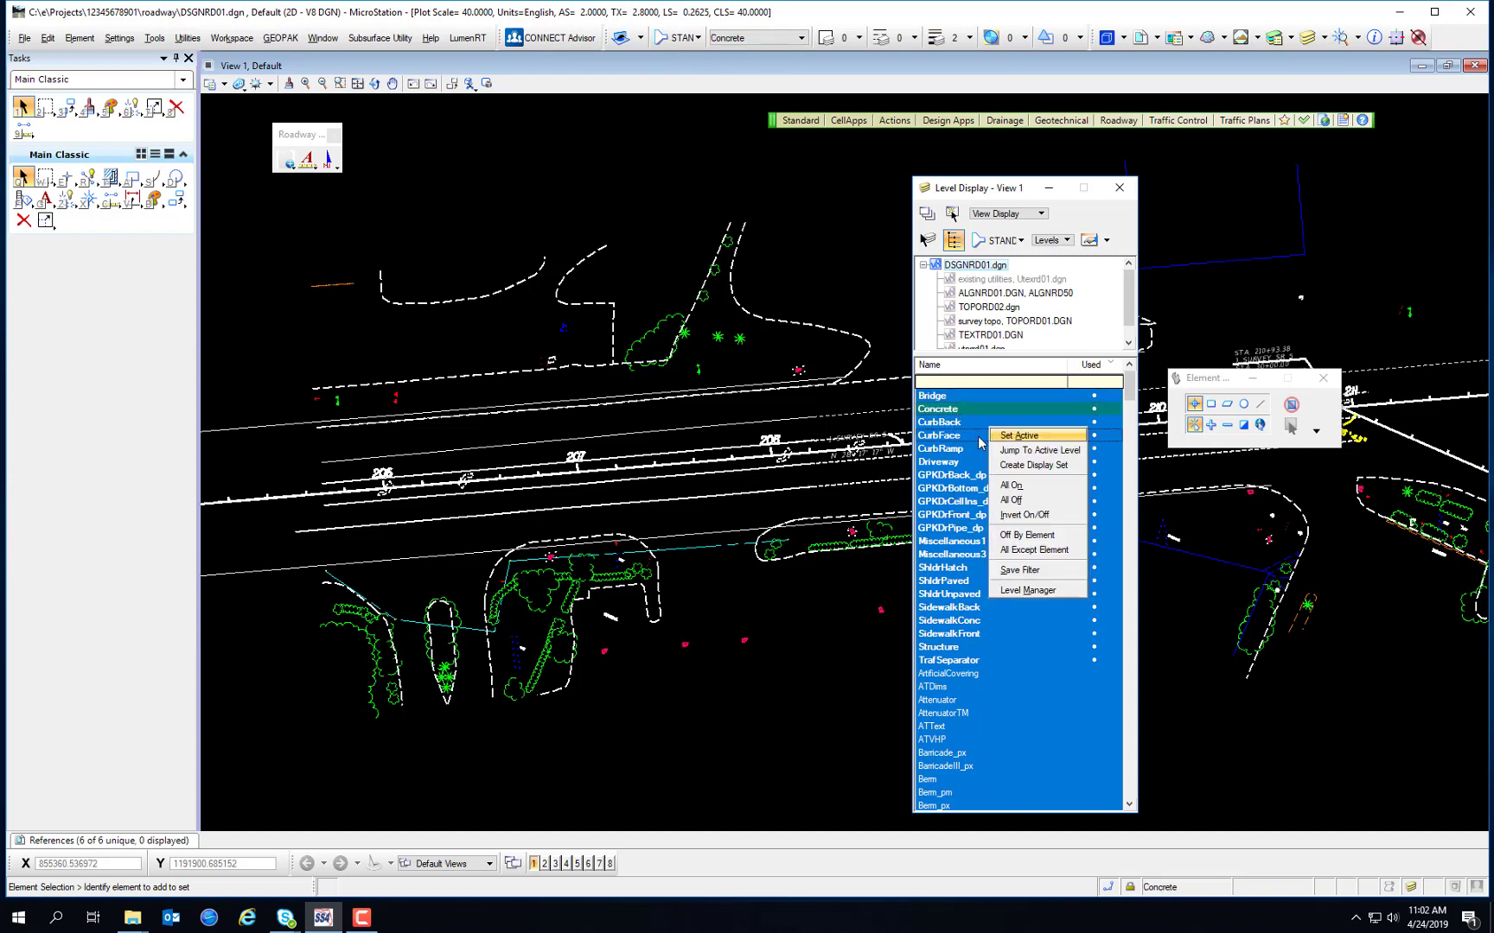
{"action": "left_click", "coordinate": [1018, 501]}
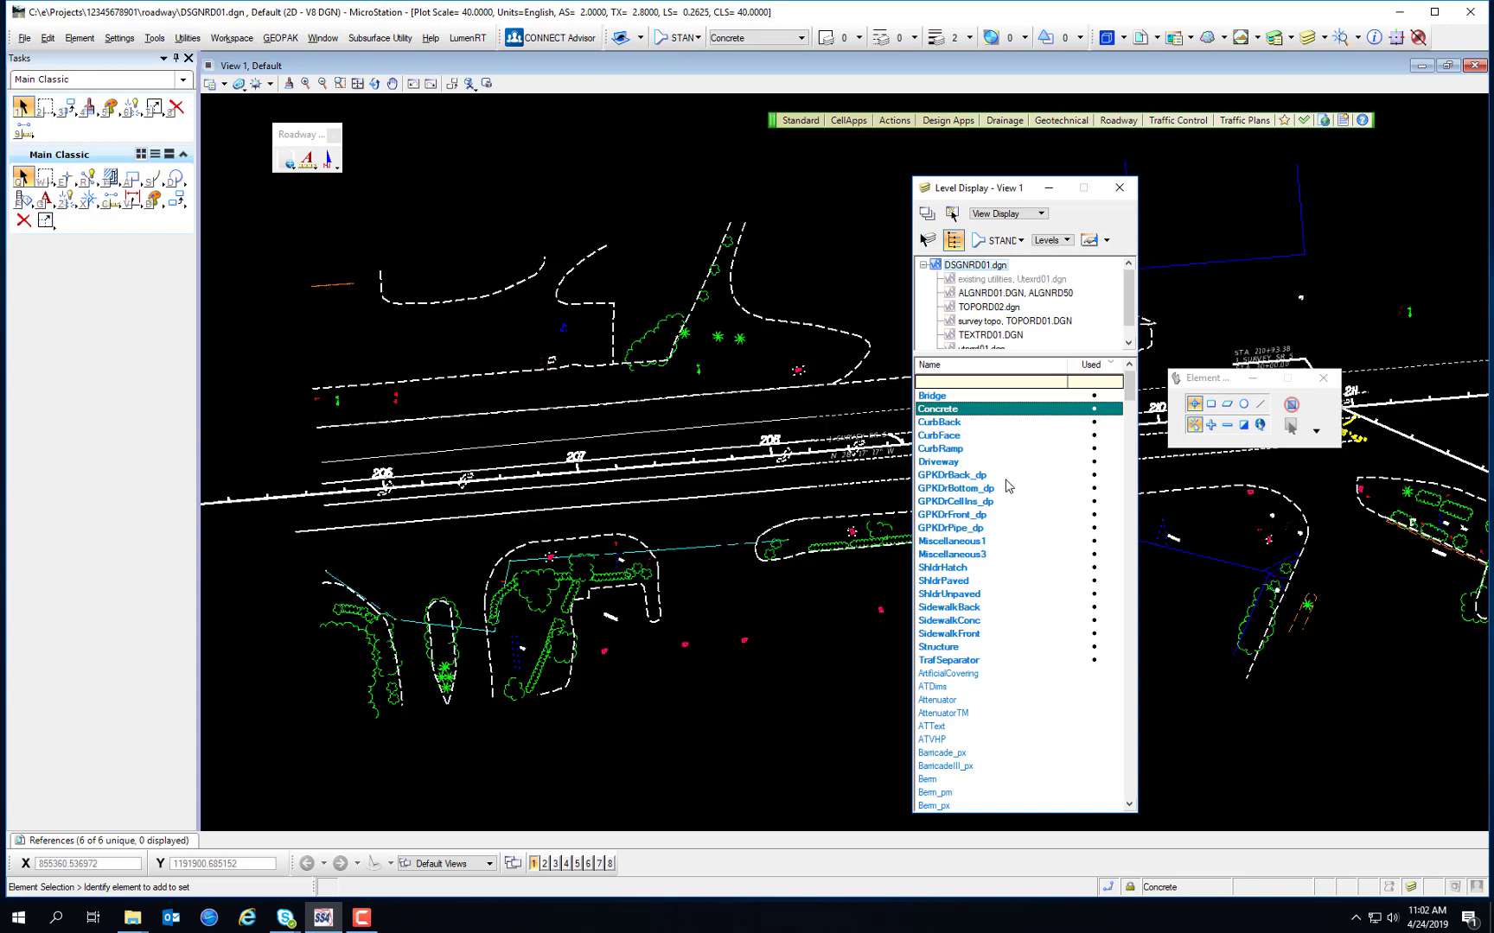
{"action": "right_click", "coordinate": [1007, 486]}
{"action": "left_click", "coordinate": [1039, 526]}
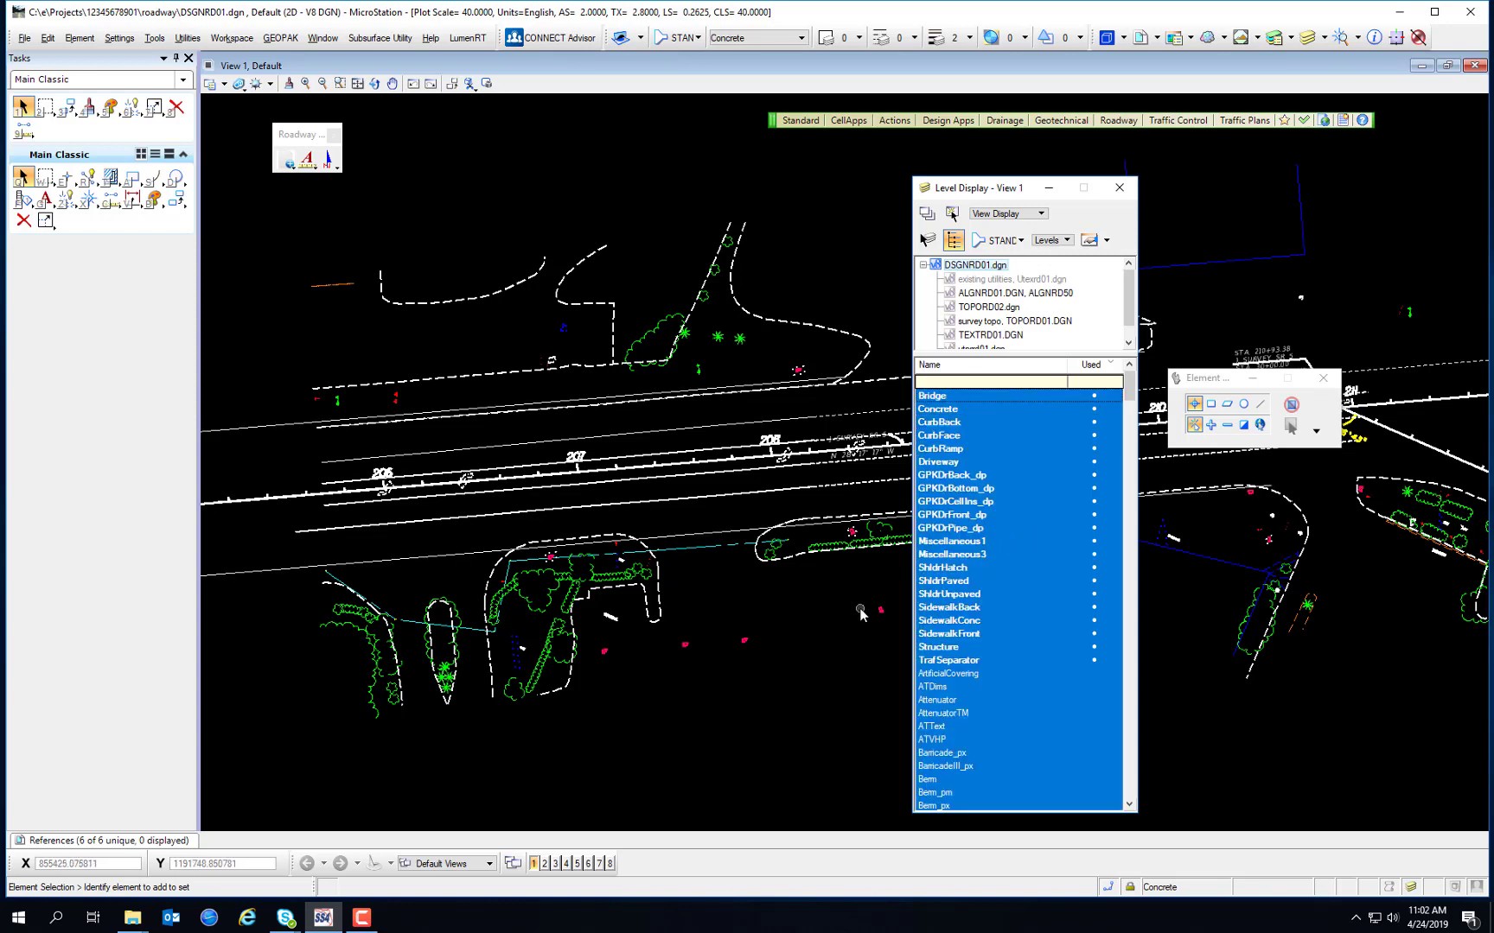
Turn off the levels from CurbRamp through GPKDrFront_dp and invert the on/off state of the level list
{"action": "left_click", "coordinate": [987, 410]}
{"action": "right_click", "coordinate": [971, 425]}
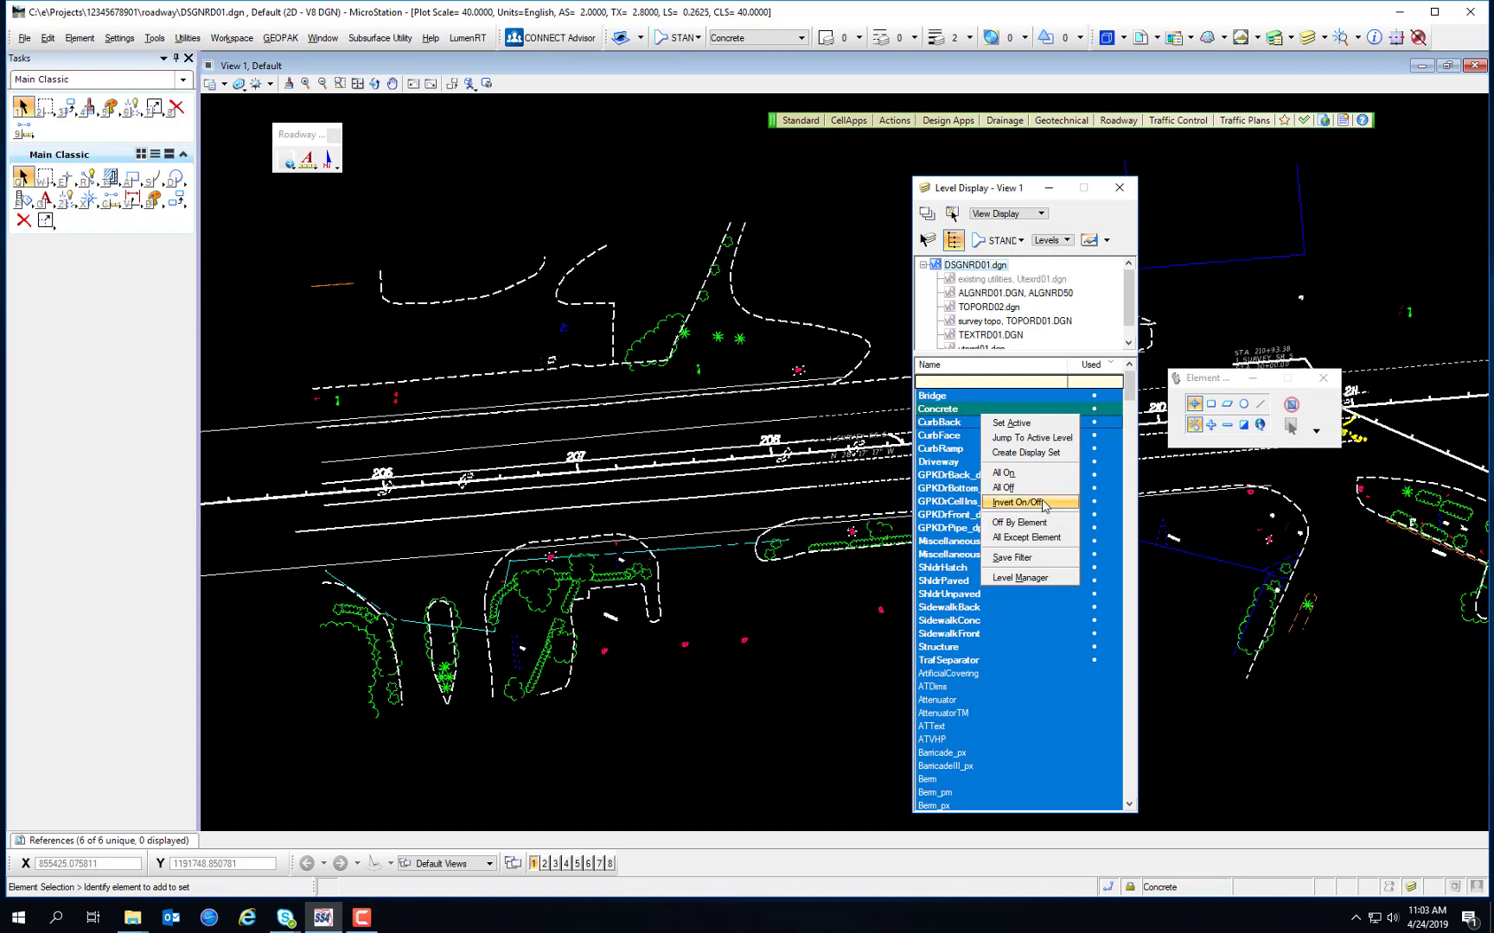
{"action": "left_click", "coordinate": [1043, 503]}
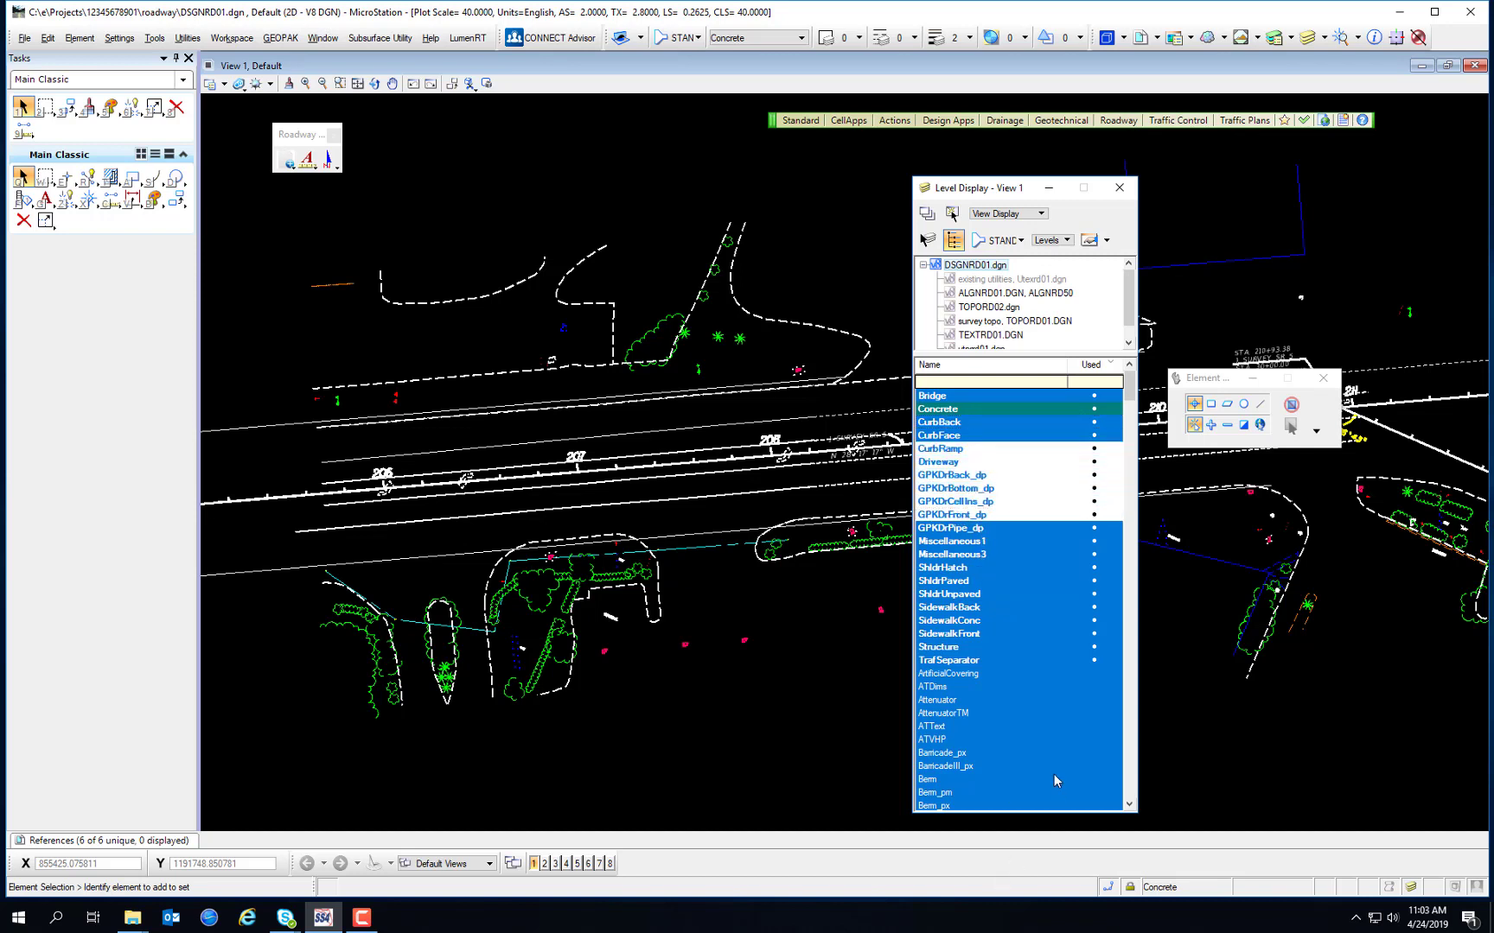
{"action": "right_click", "coordinate": [989, 488]}
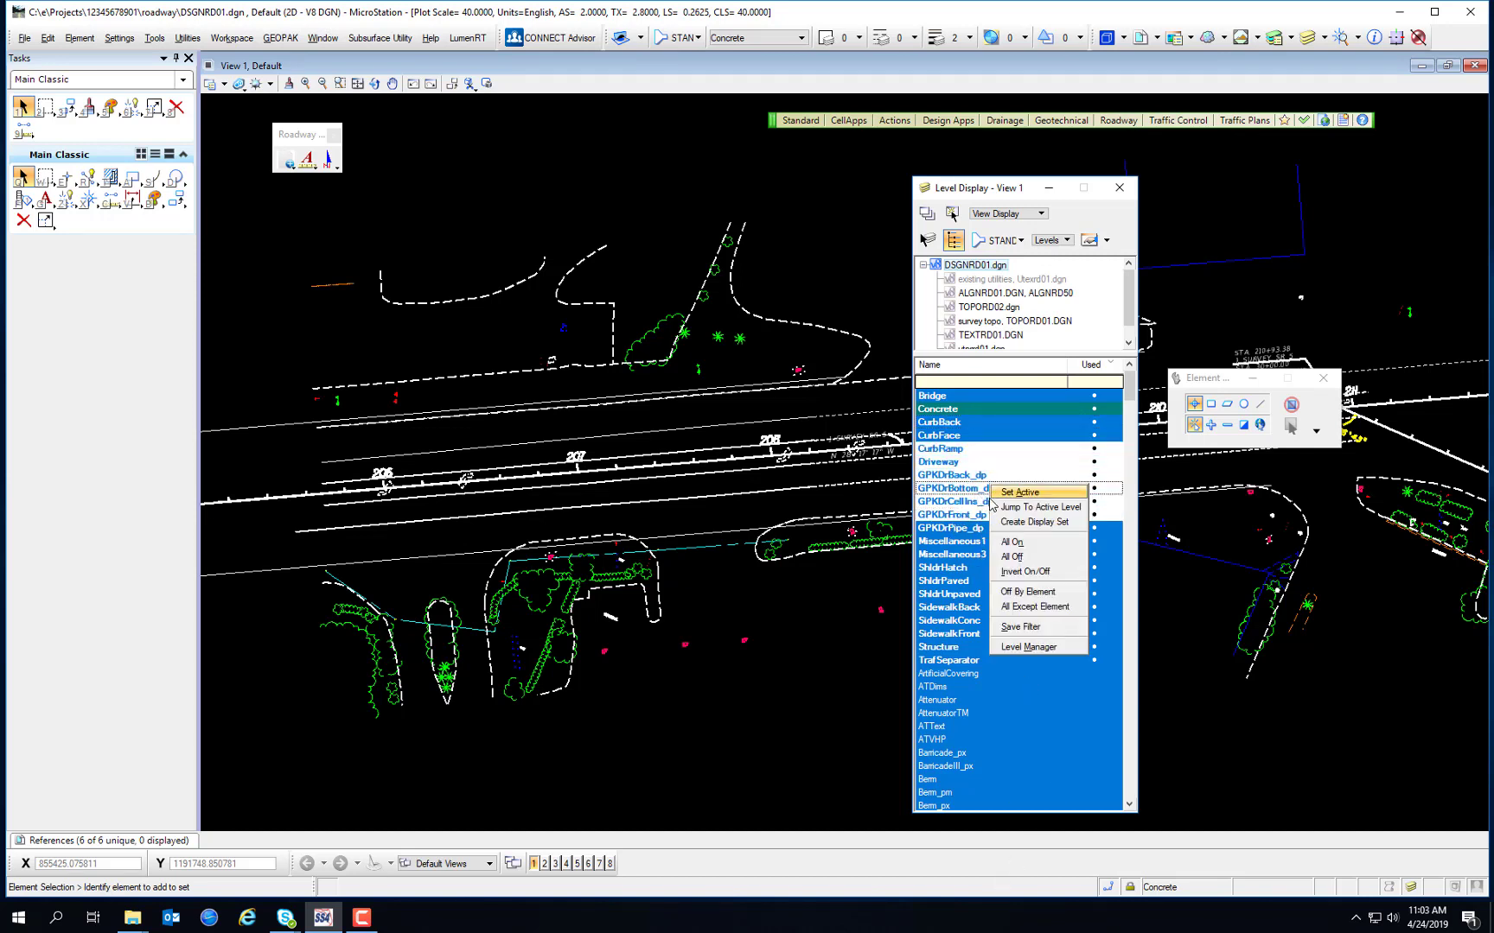
{"action": "left_click", "coordinate": [1025, 571]}
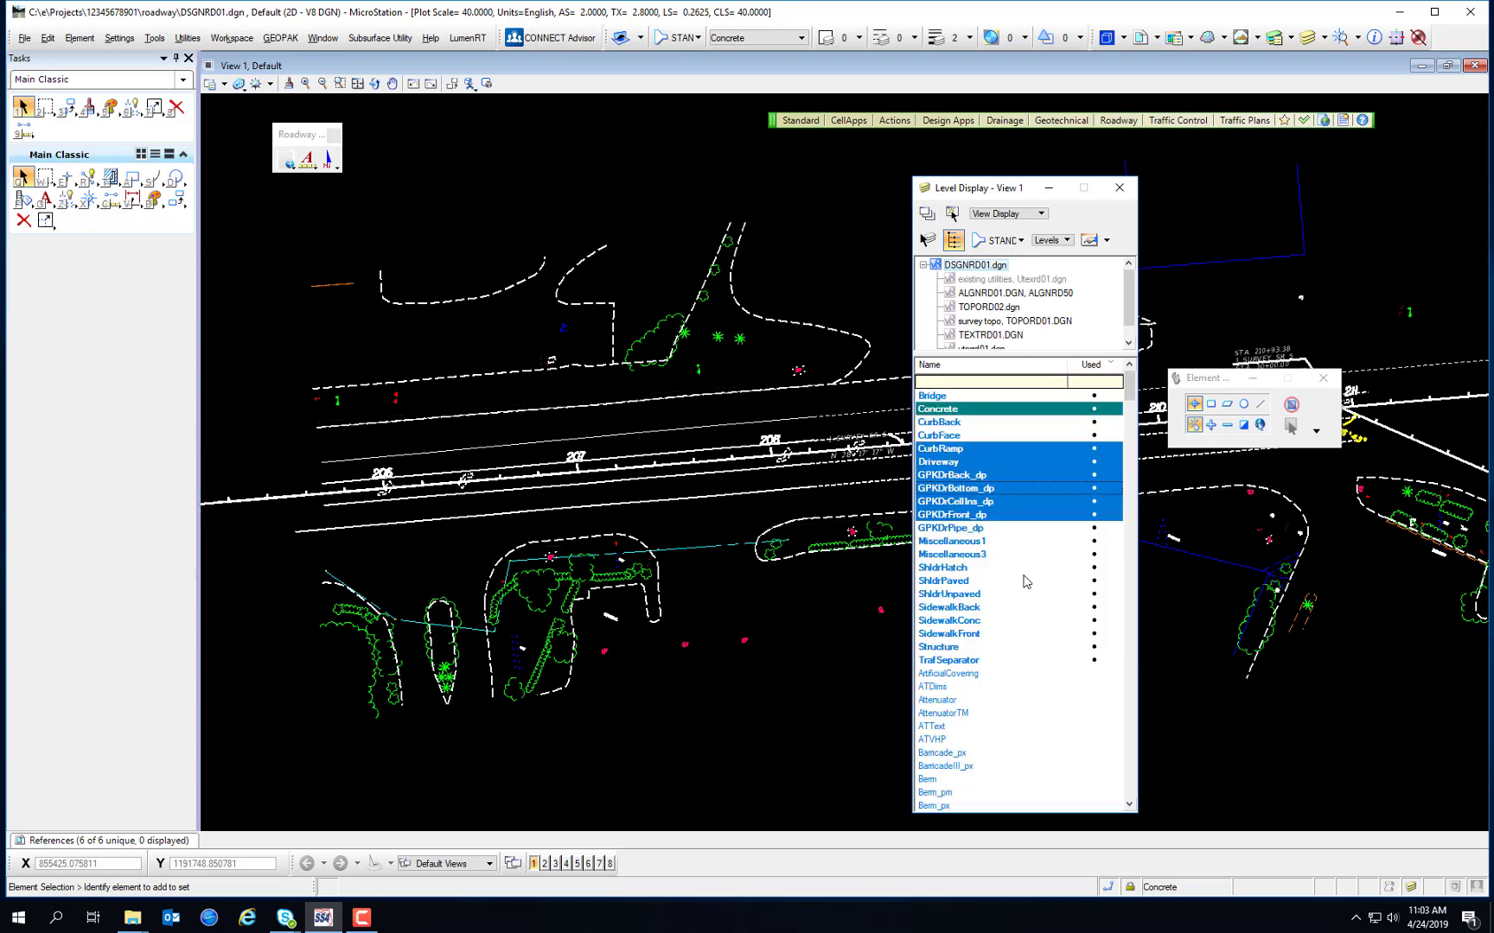
Turn all levels back on and call up the Level Manager from Level Display
{"action": "right_click", "coordinate": [1005, 539]}
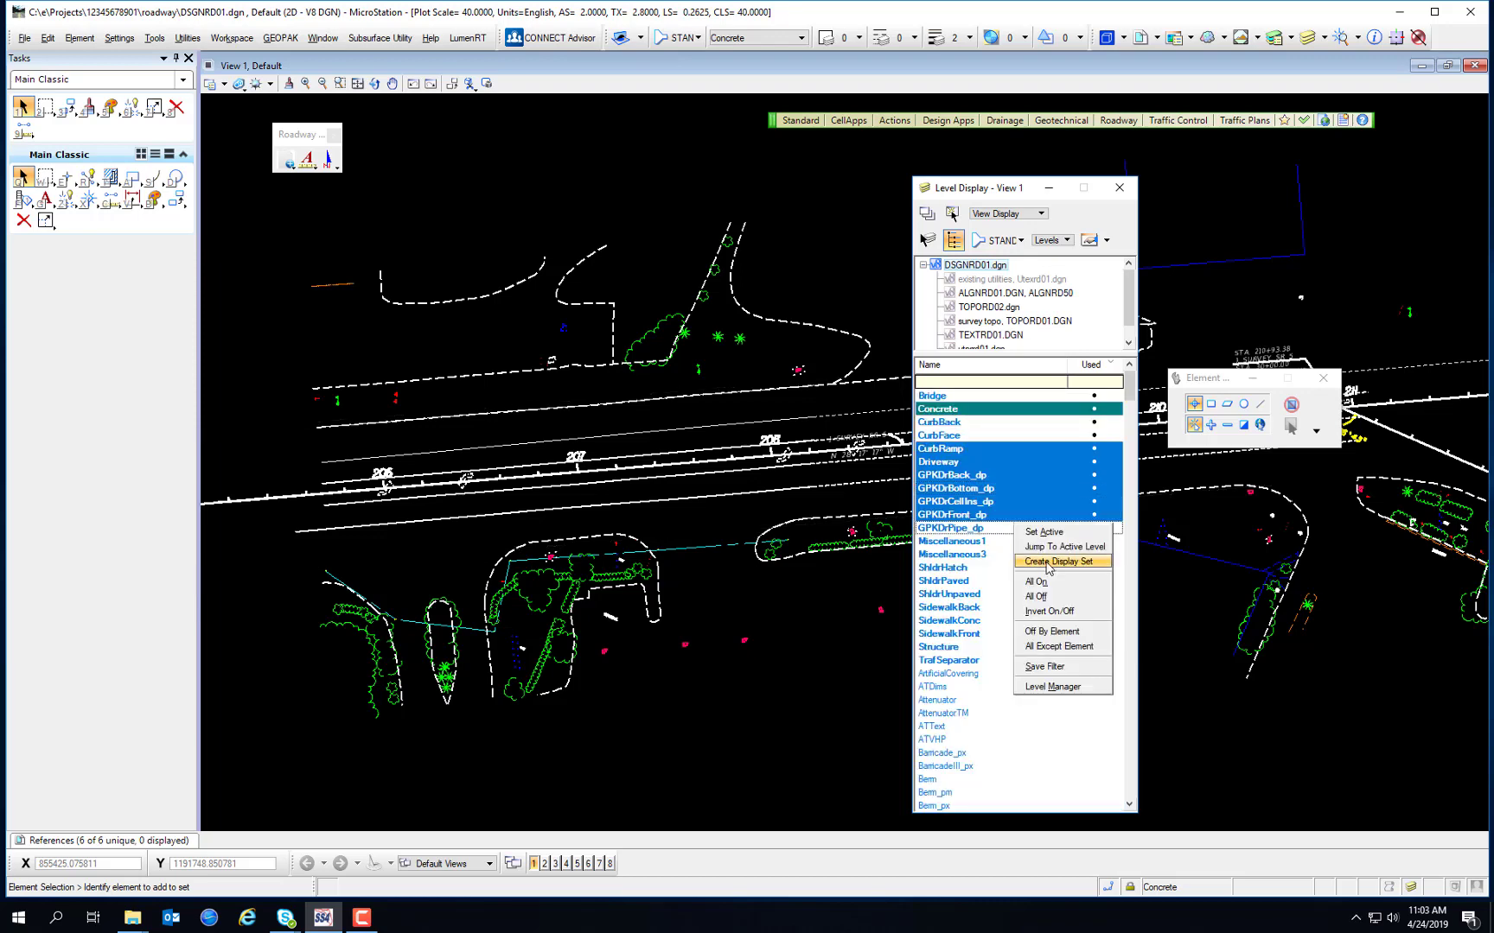
{"action": "left_click", "coordinate": [1025, 580]}
{"action": "right_click", "coordinate": [992, 486]}
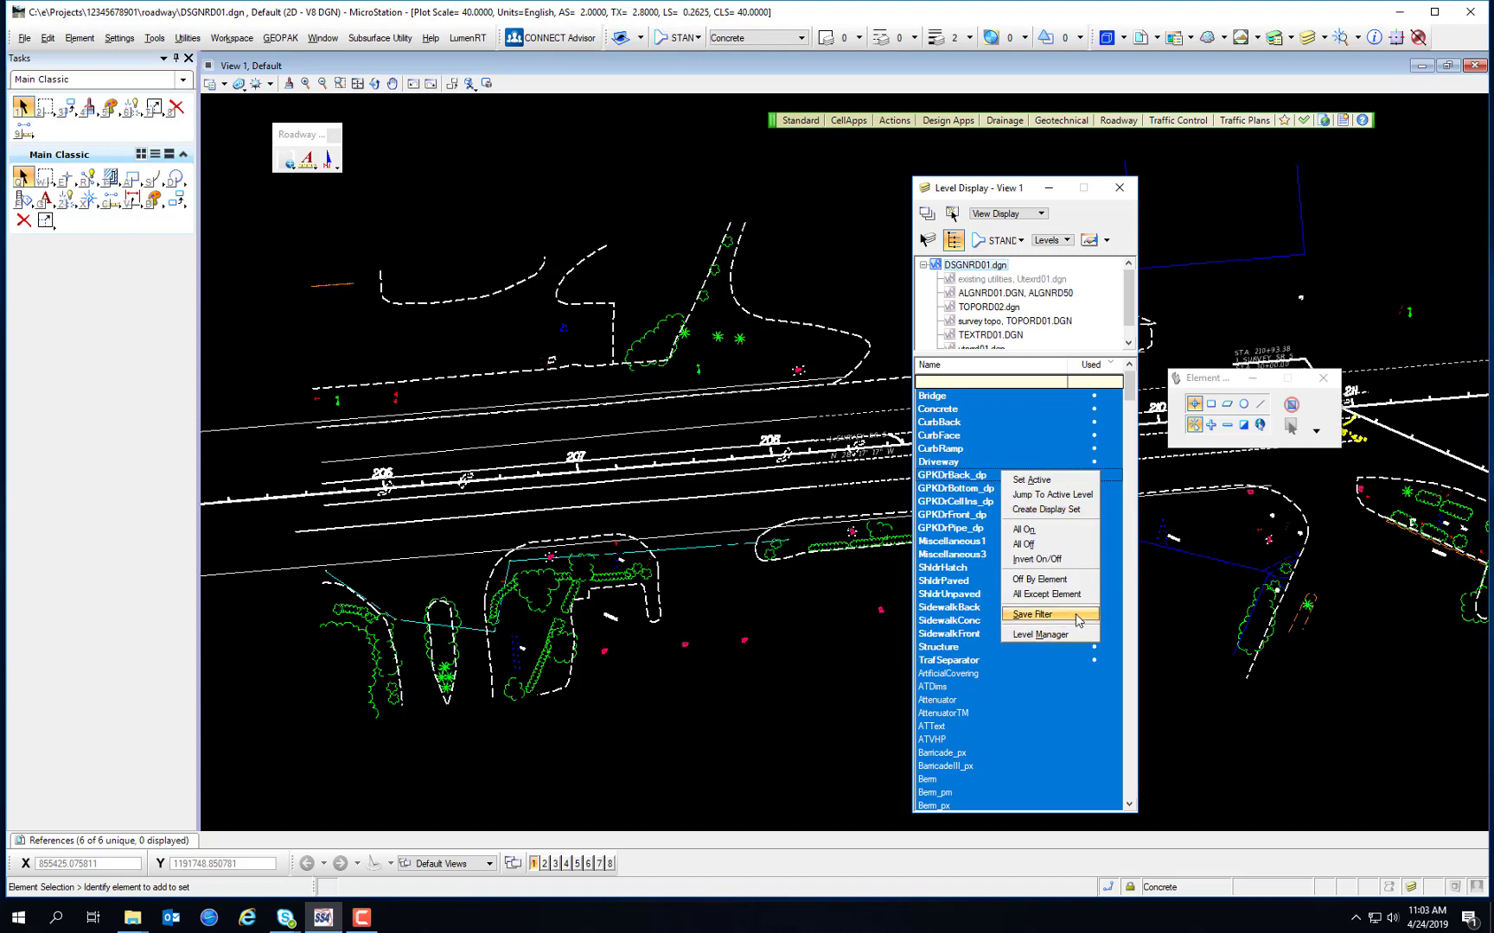
{"action": "left_click", "coordinate": [1073, 637]}
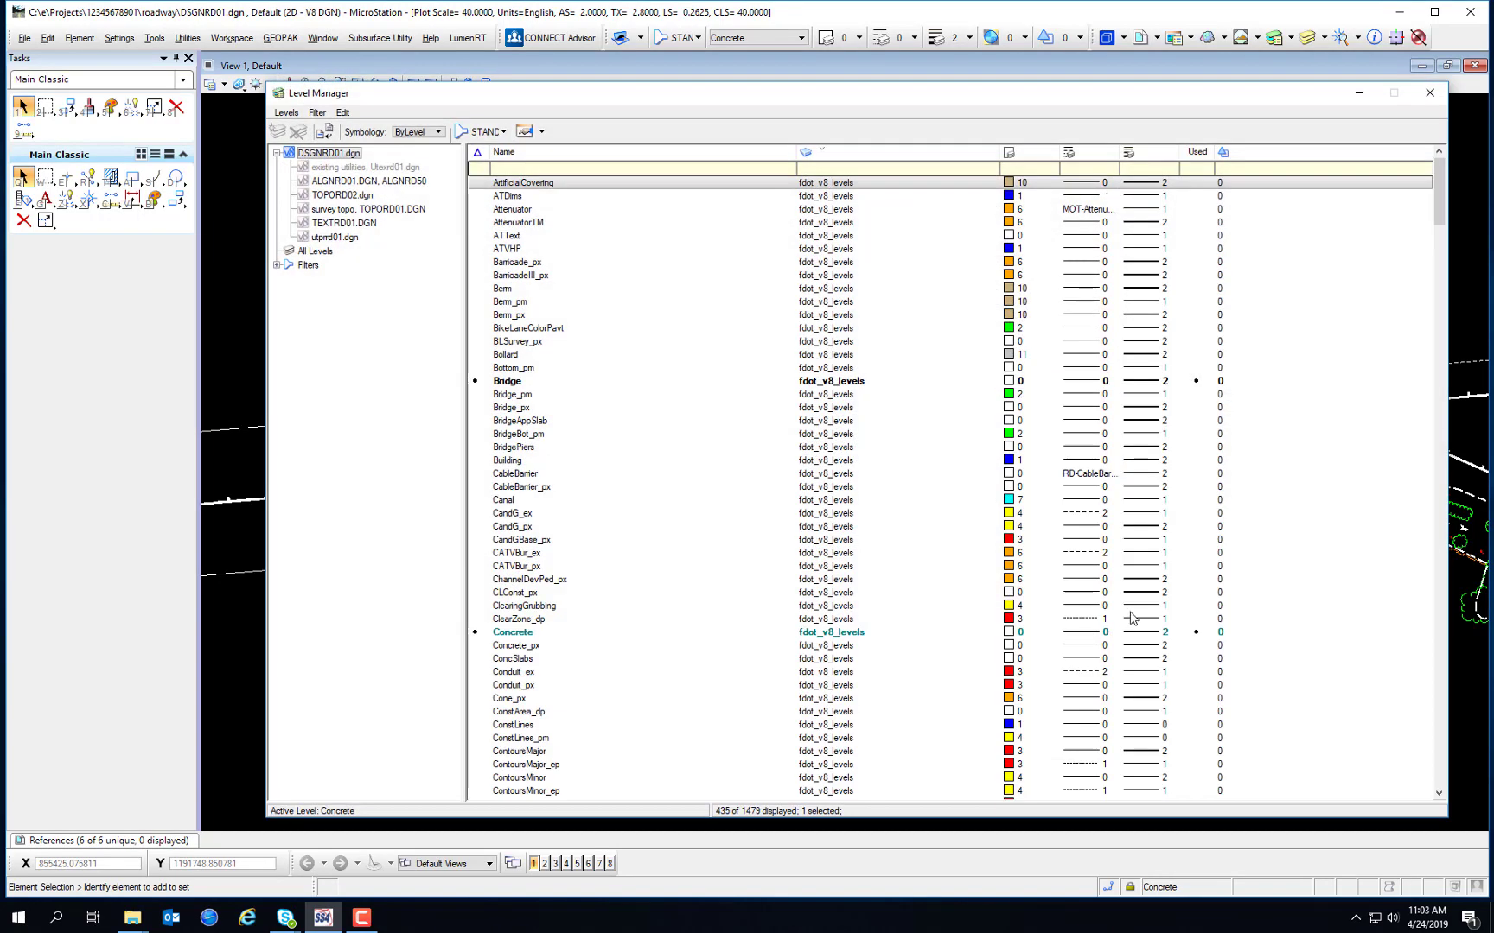
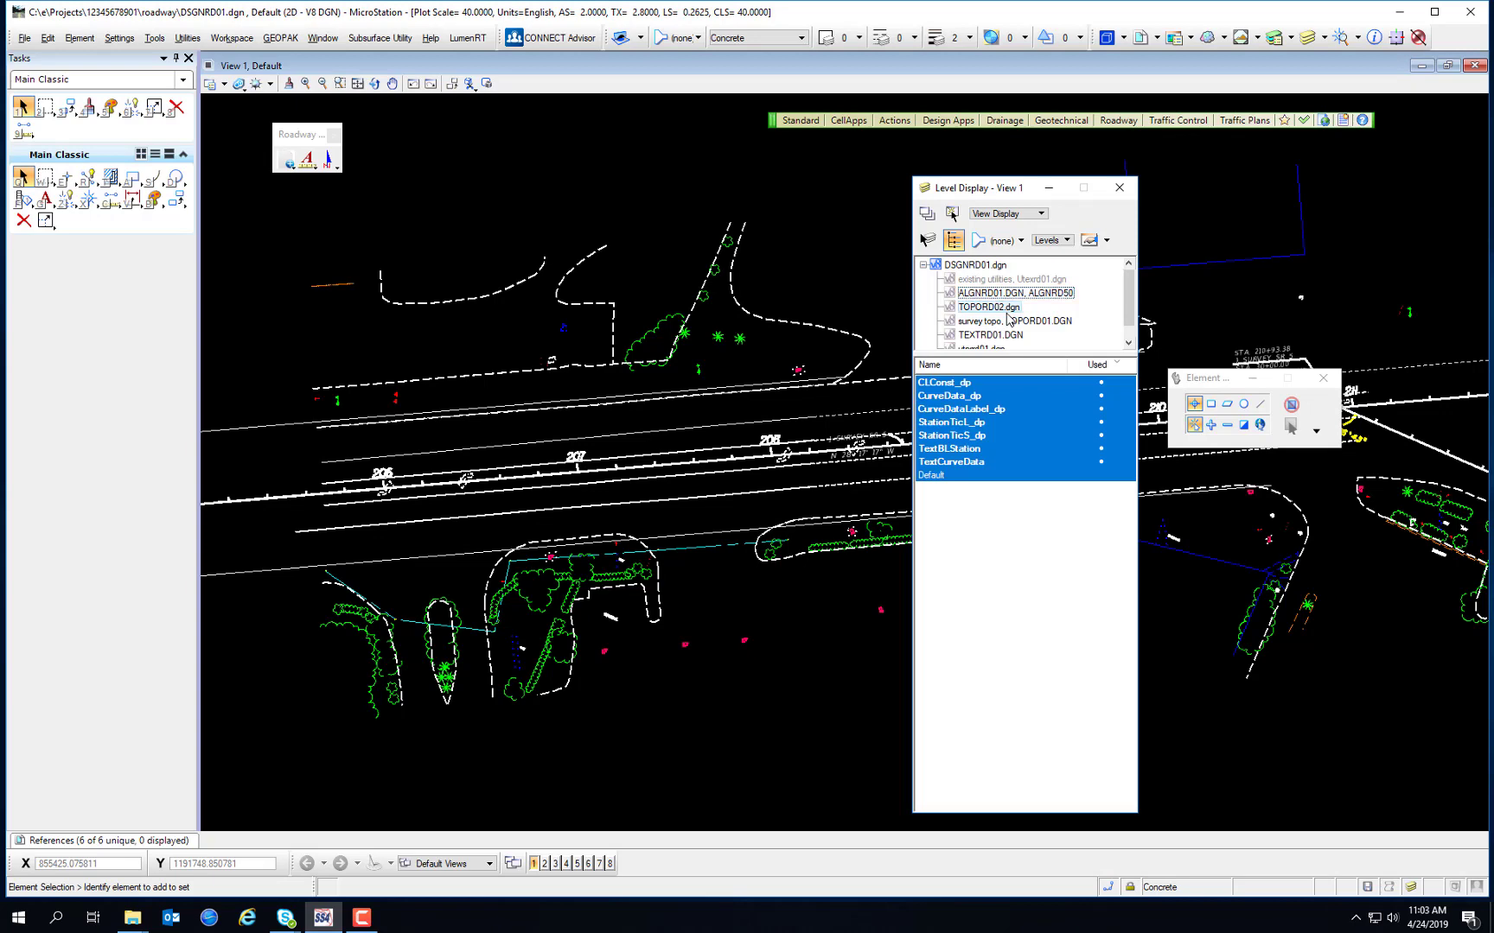
Examine the levels of the attached reference files, including TOPORD02.dgn and TEXTRD01.DGN, and return to the levels of DSGNRD01.dgn
{"action": "key", "text": "Up"}
{"action": "key", "text": "Up"}
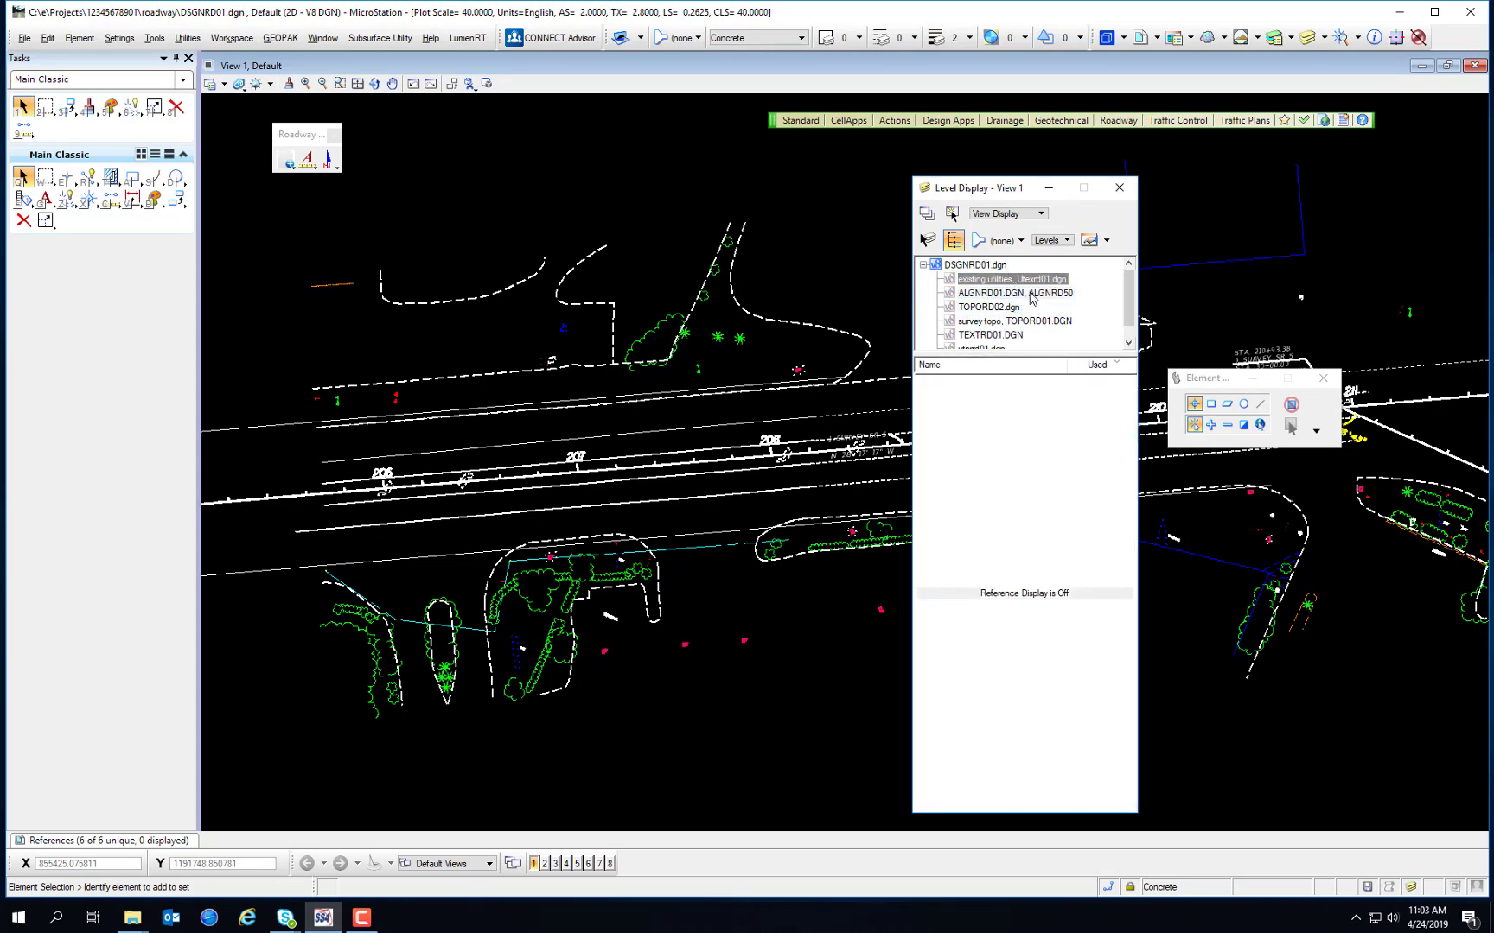
{"action": "left_click", "coordinate": [1031, 305]}
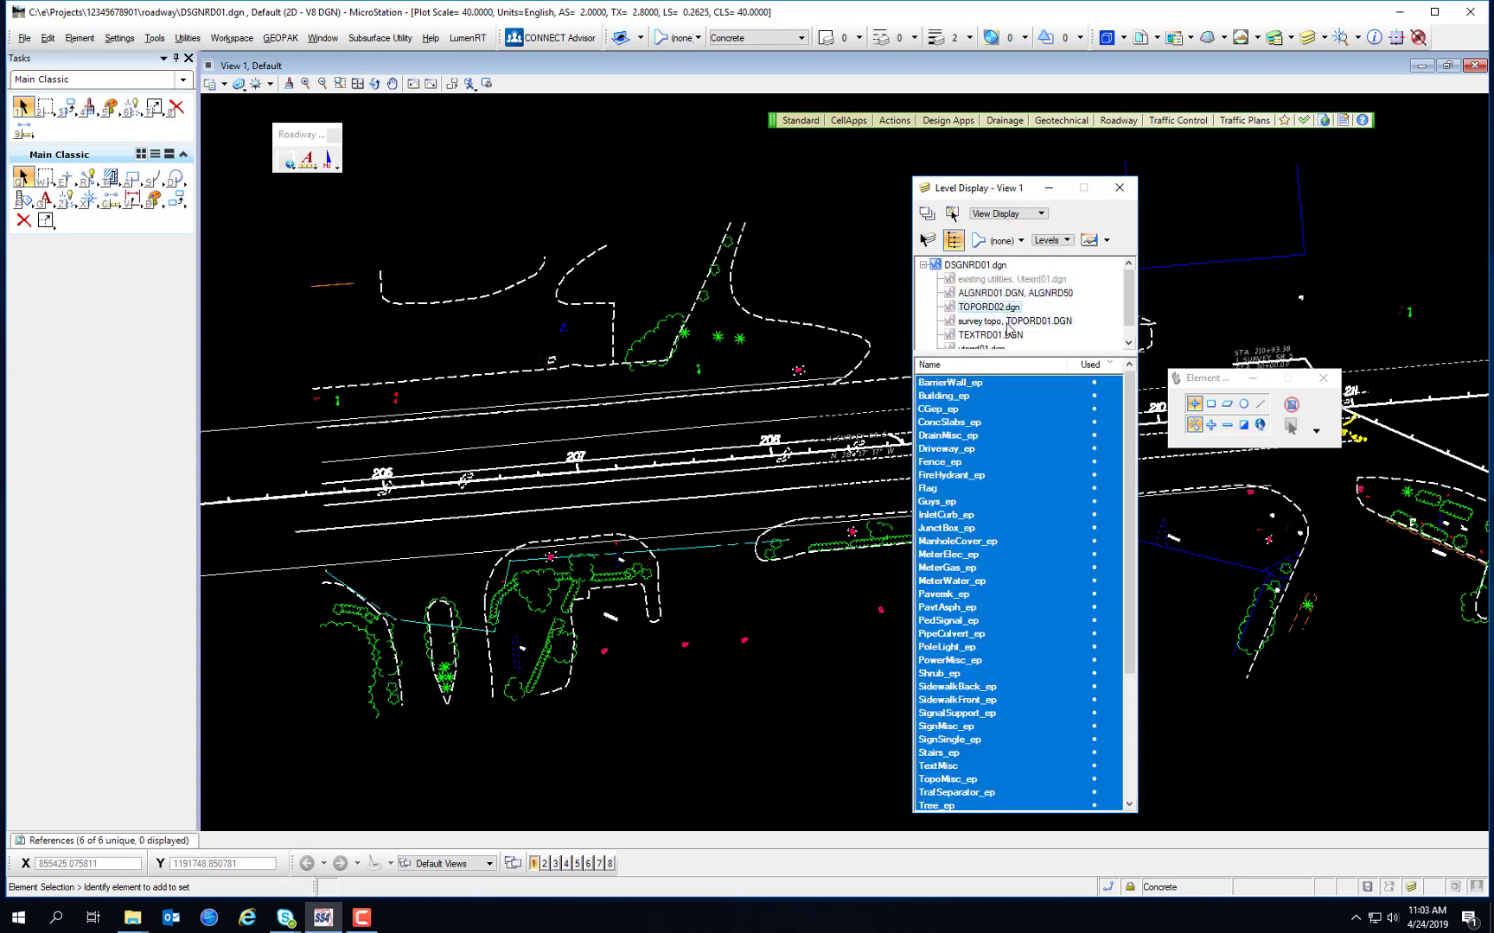
{"action": "left_click", "coordinate": [1007, 321]}
{"action": "left_click", "coordinate": [1033, 333]}
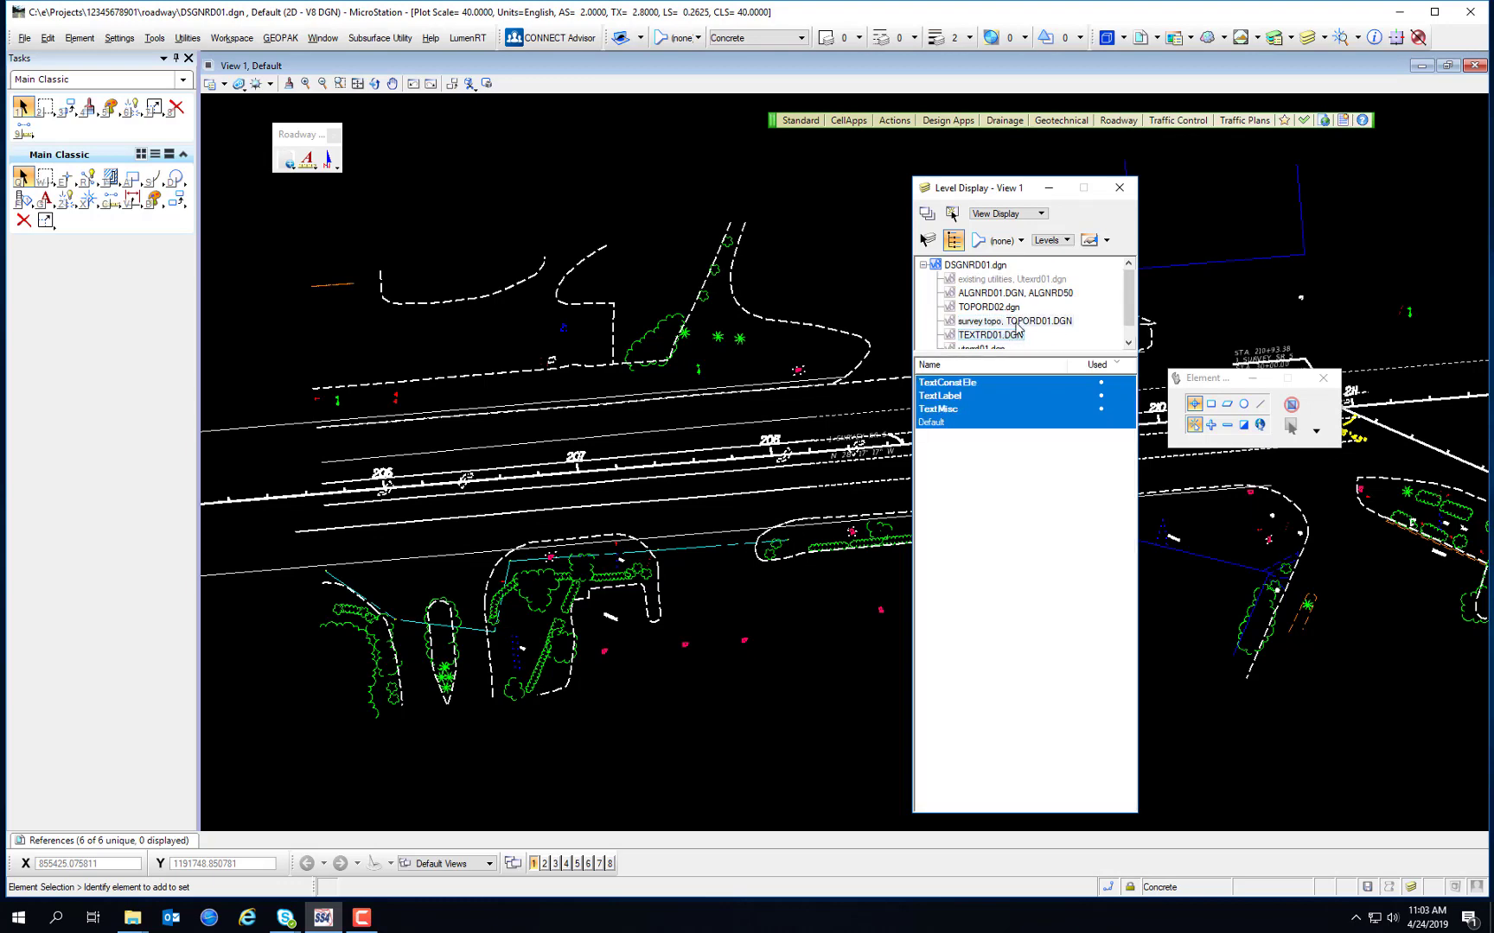
{"action": "scroll", "coordinate": [1018, 330], "scroll_direction": "down", "scroll_amount": 1}
{"action": "scroll", "coordinate": [1021, 311], "scroll_direction": "up", "scroll_amount": 1}
{"action": "left_click", "coordinate": [988, 267]}
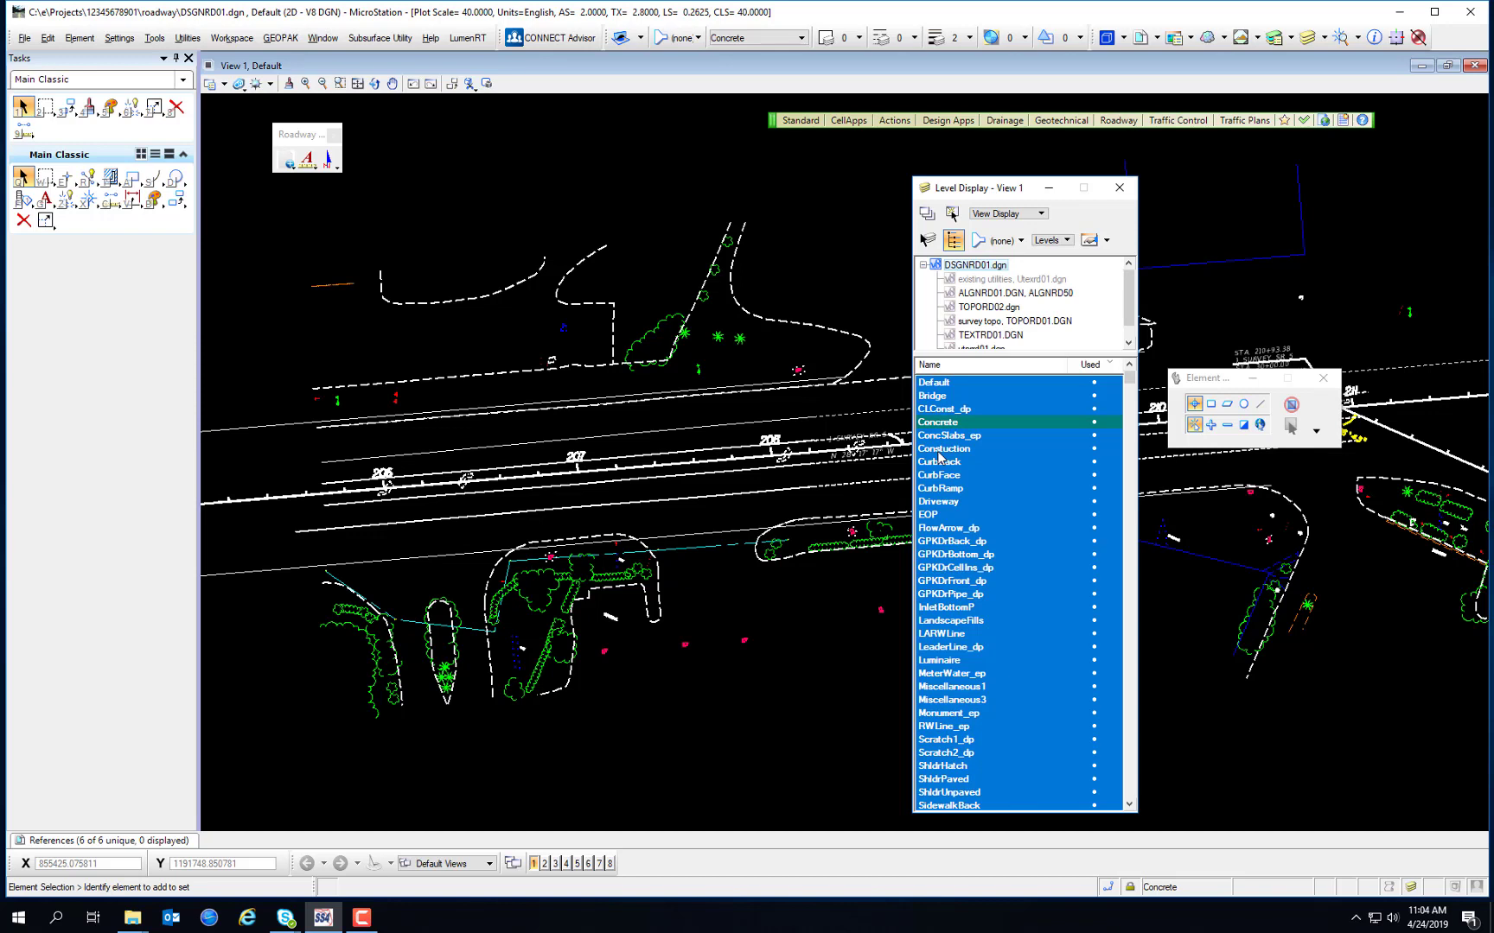
Sort the level list by name and back by used levels, then narrow Level Display and shift it across the view
{"action": "left_click_drag", "start_coordinate": [1136, 405], "coordinate": [1271, 418]}
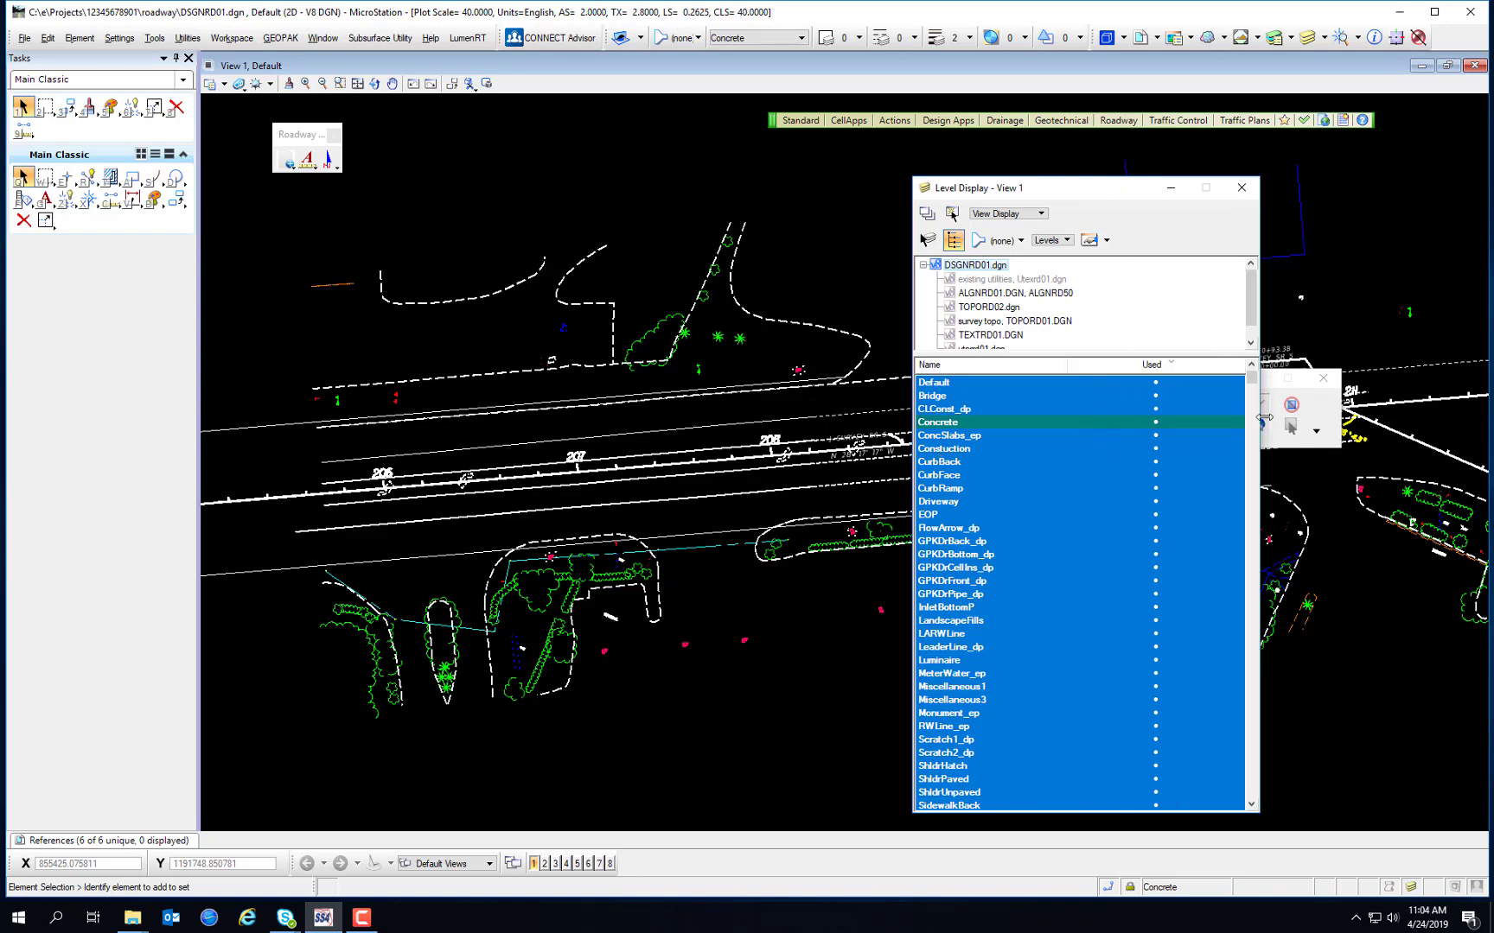
{"action": "left_click", "coordinate": [1034, 372]}
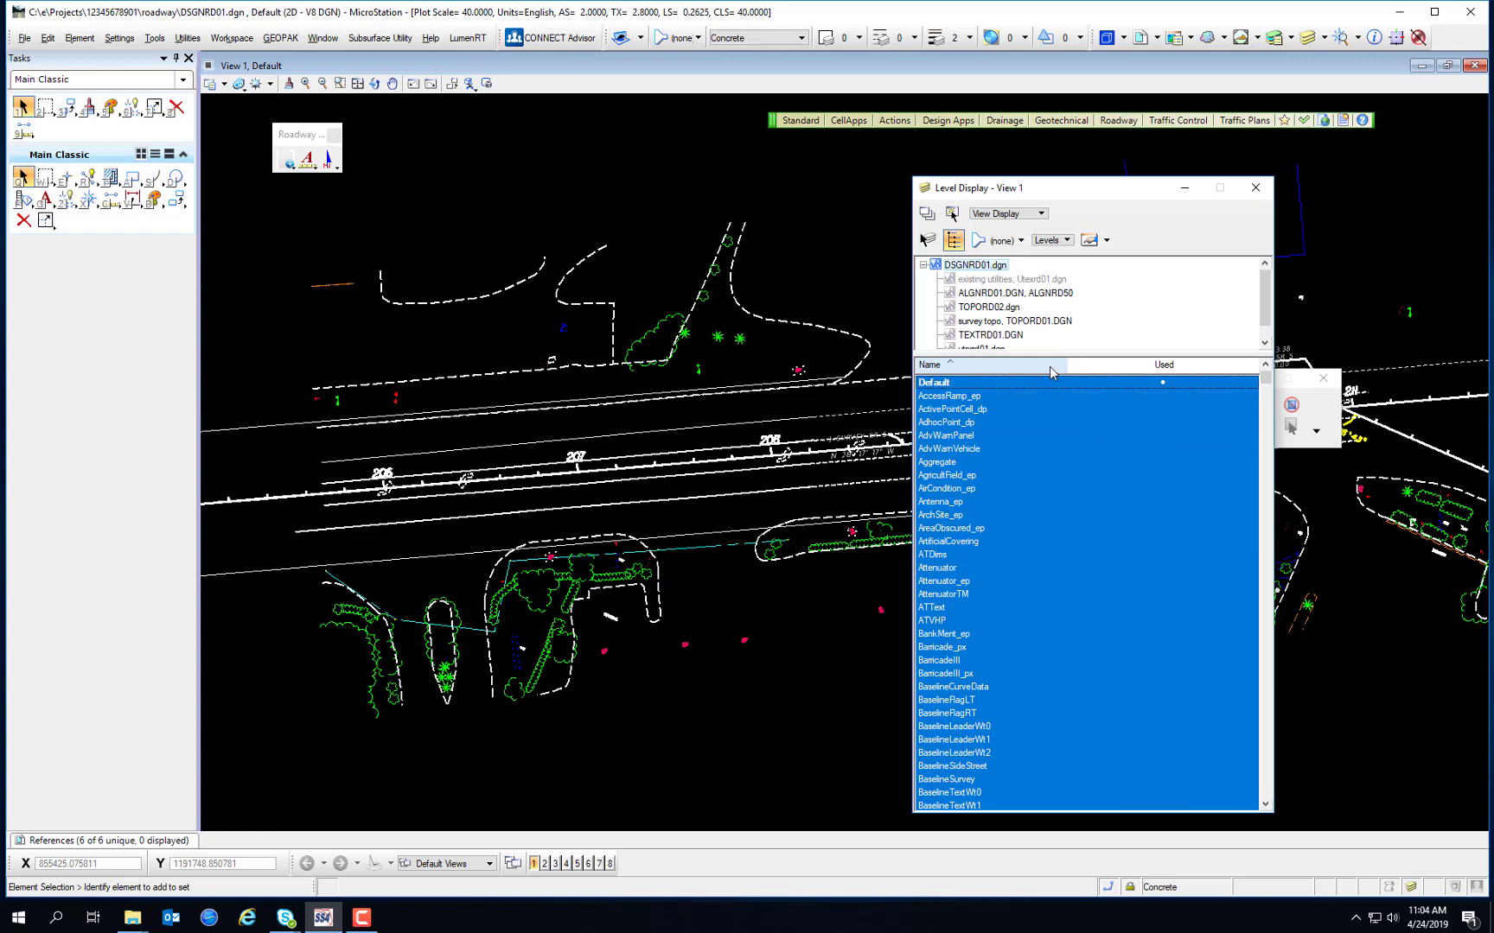
{"action": "left_click", "coordinate": [1182, 365]}
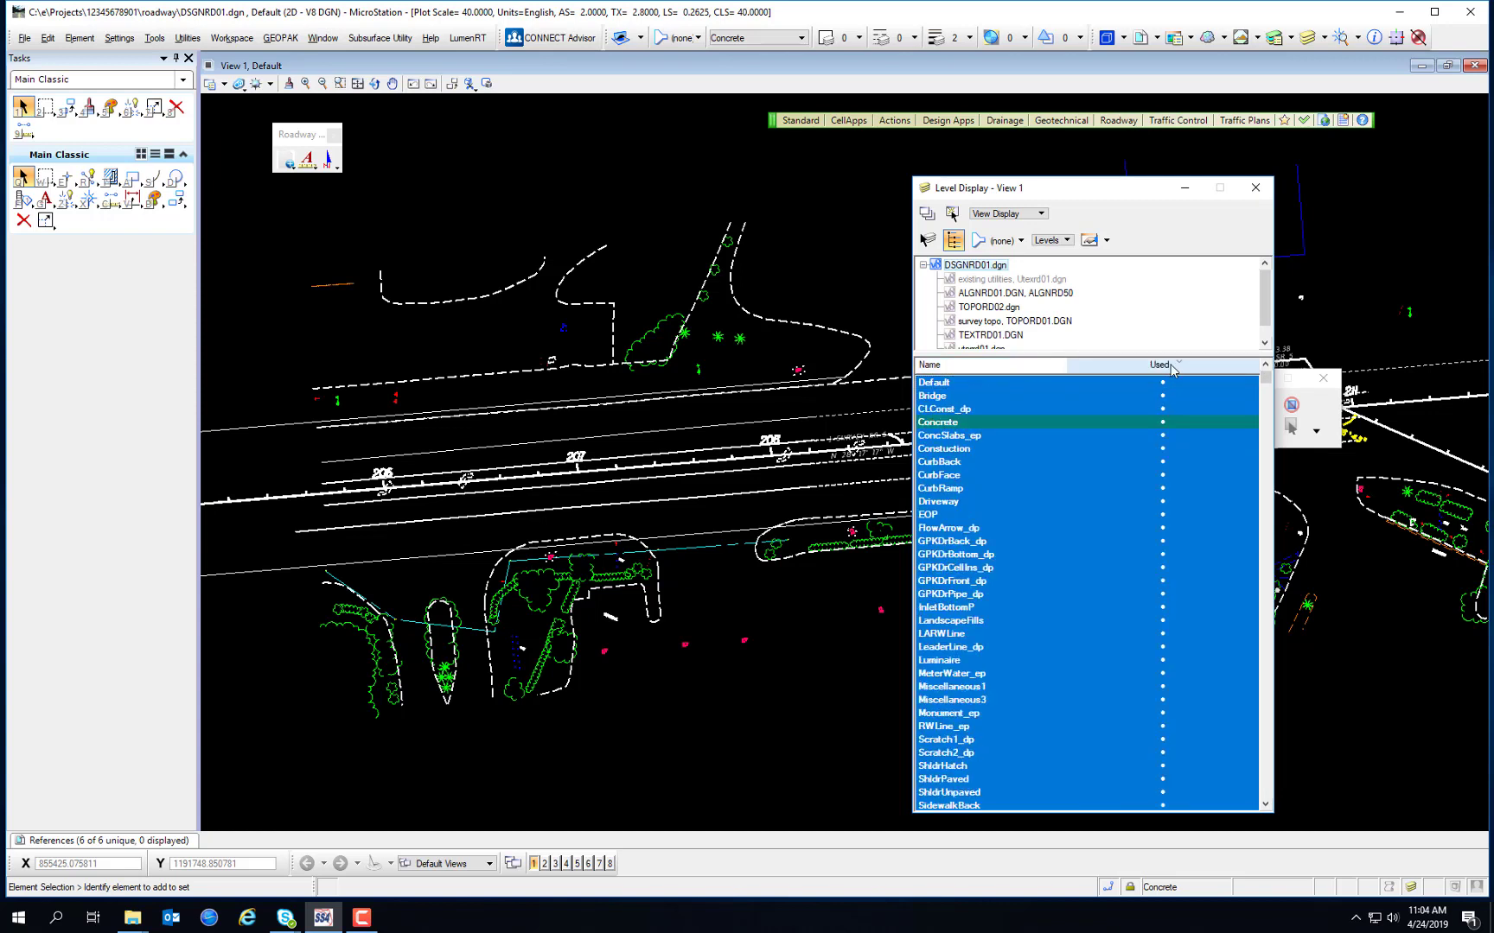
{"action": "left_click", "coordinate": [1264, 390]}
{"action": "left_click_drag", "start_coordinate": [1264, 390], "coordinate": [1187, 402]}
{"action": "left_click_drag", "start_coordinate": [1061, 195], "coordinate": [950, 191]}
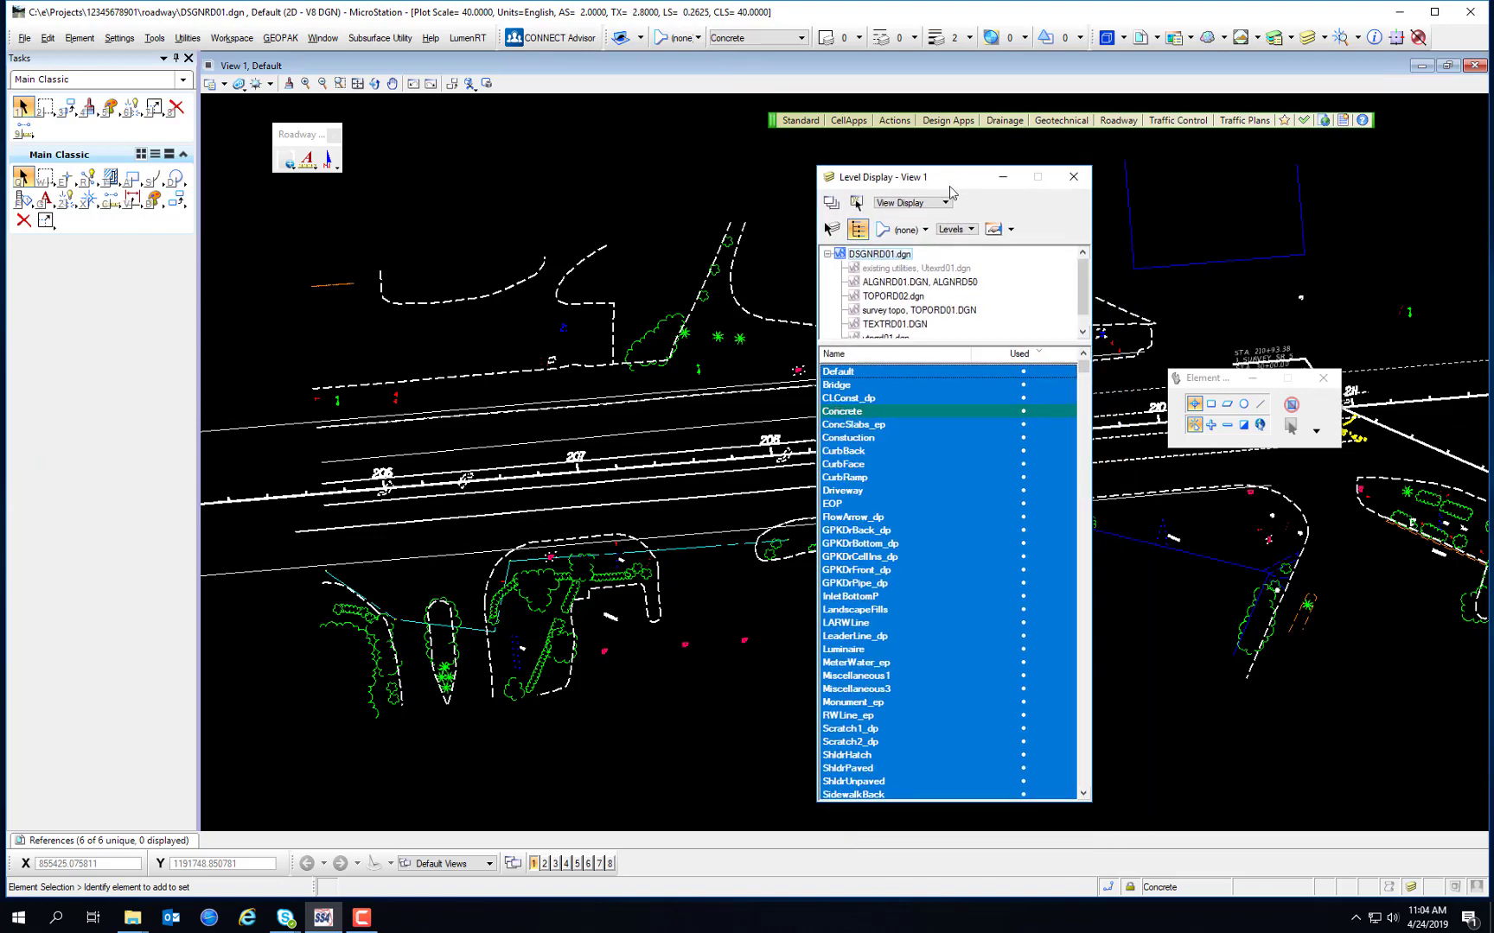
Review the columns available for the level list and close Level Display
{"action": "right_click", "coordinate": [1023, 352]}
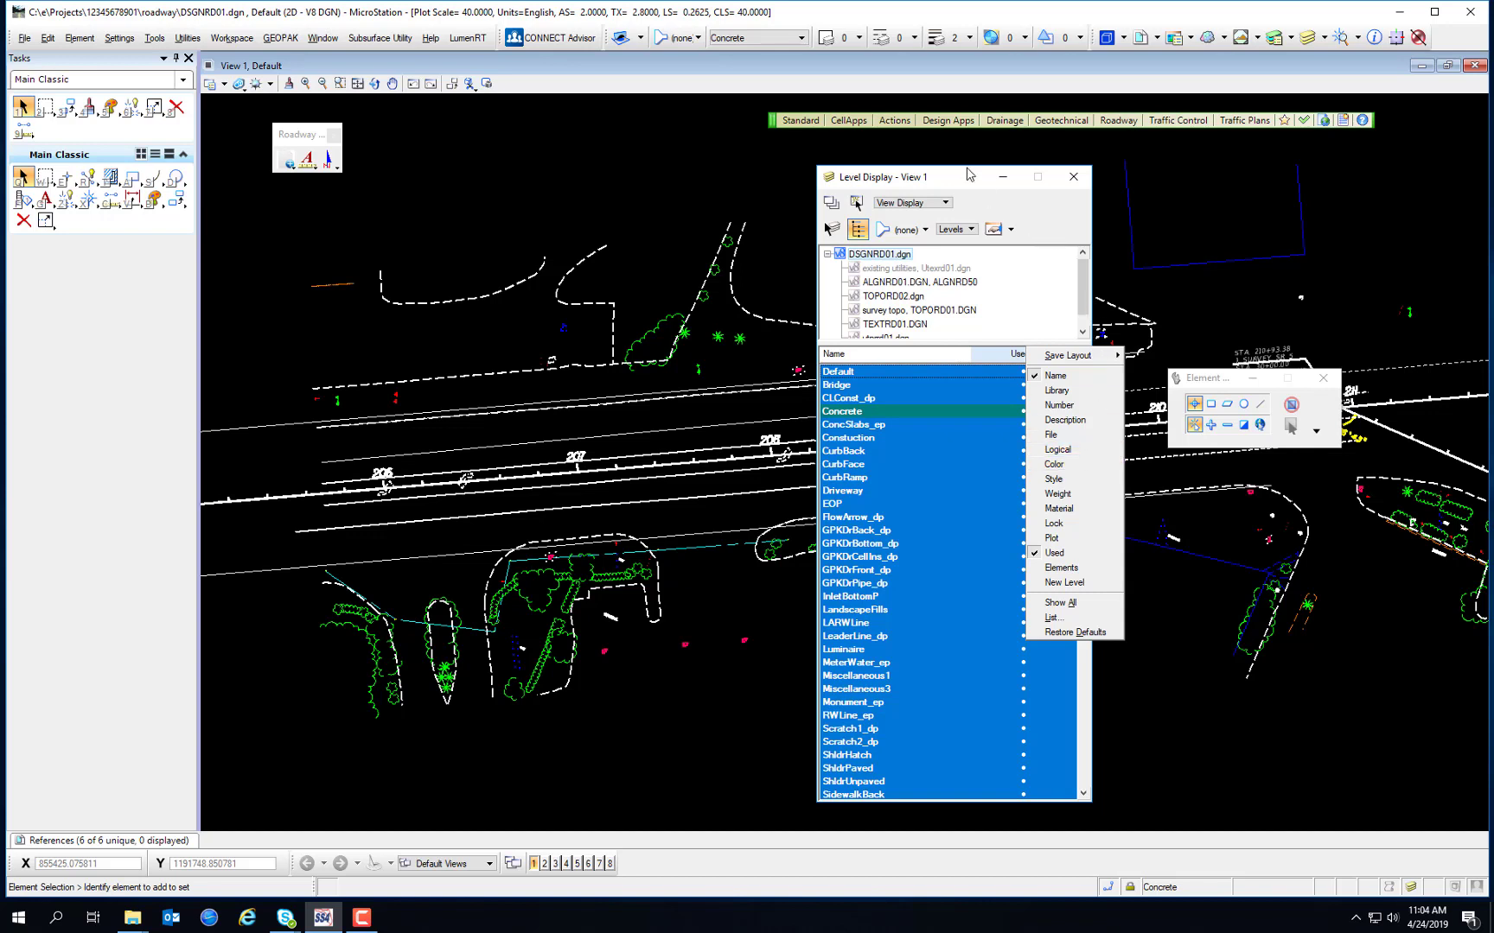
{"action": "left_click", "coordinate": [957, 185]}
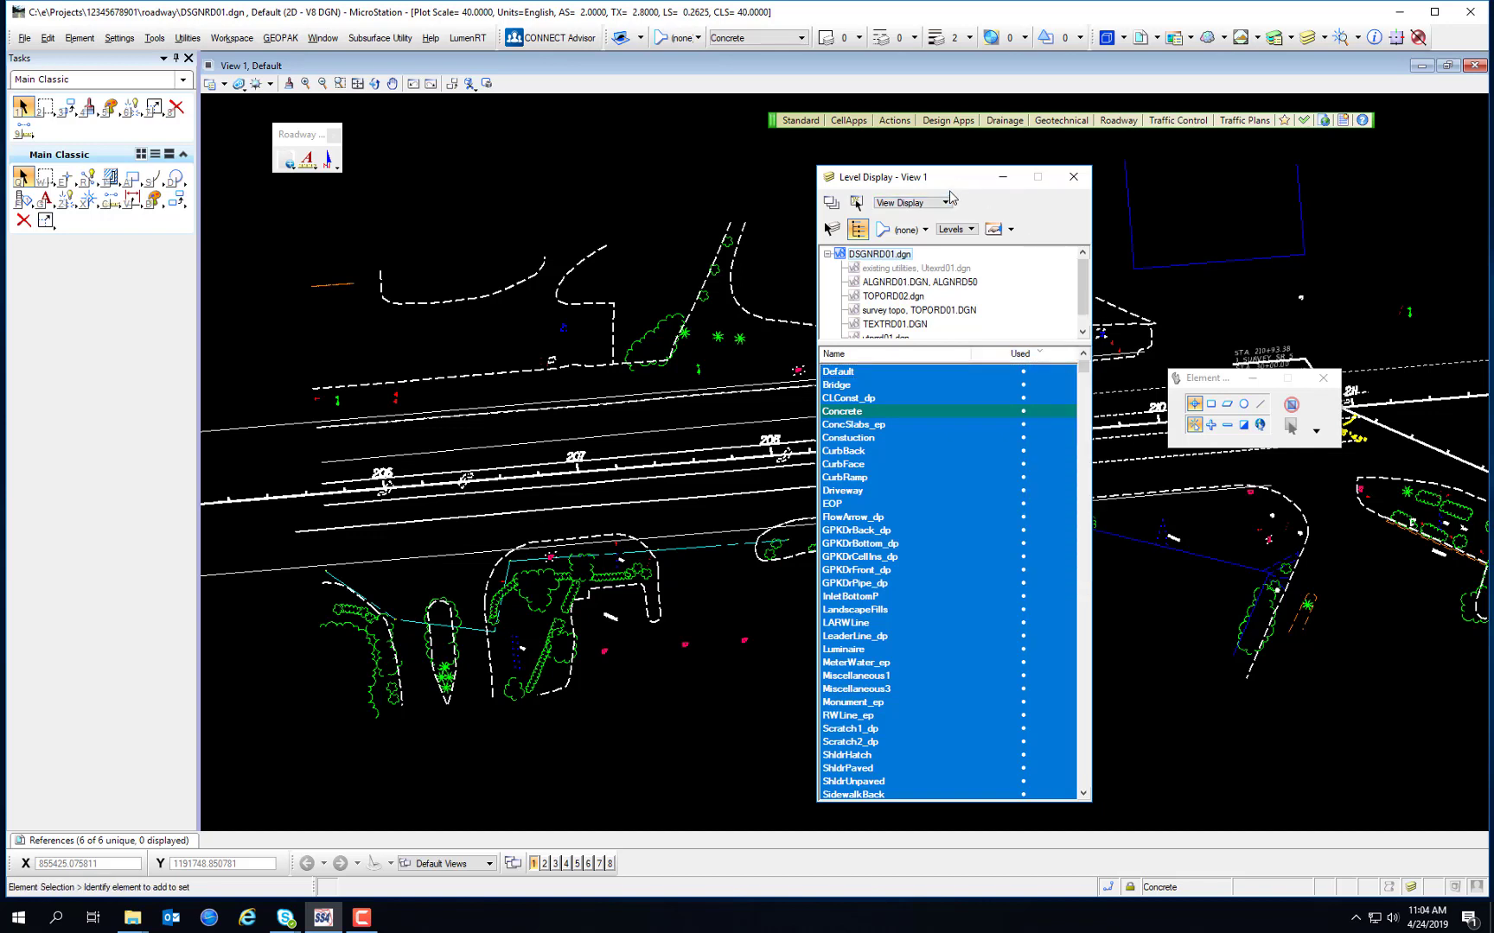
{"action": "left_click", "coordinate": [1070, 179]}
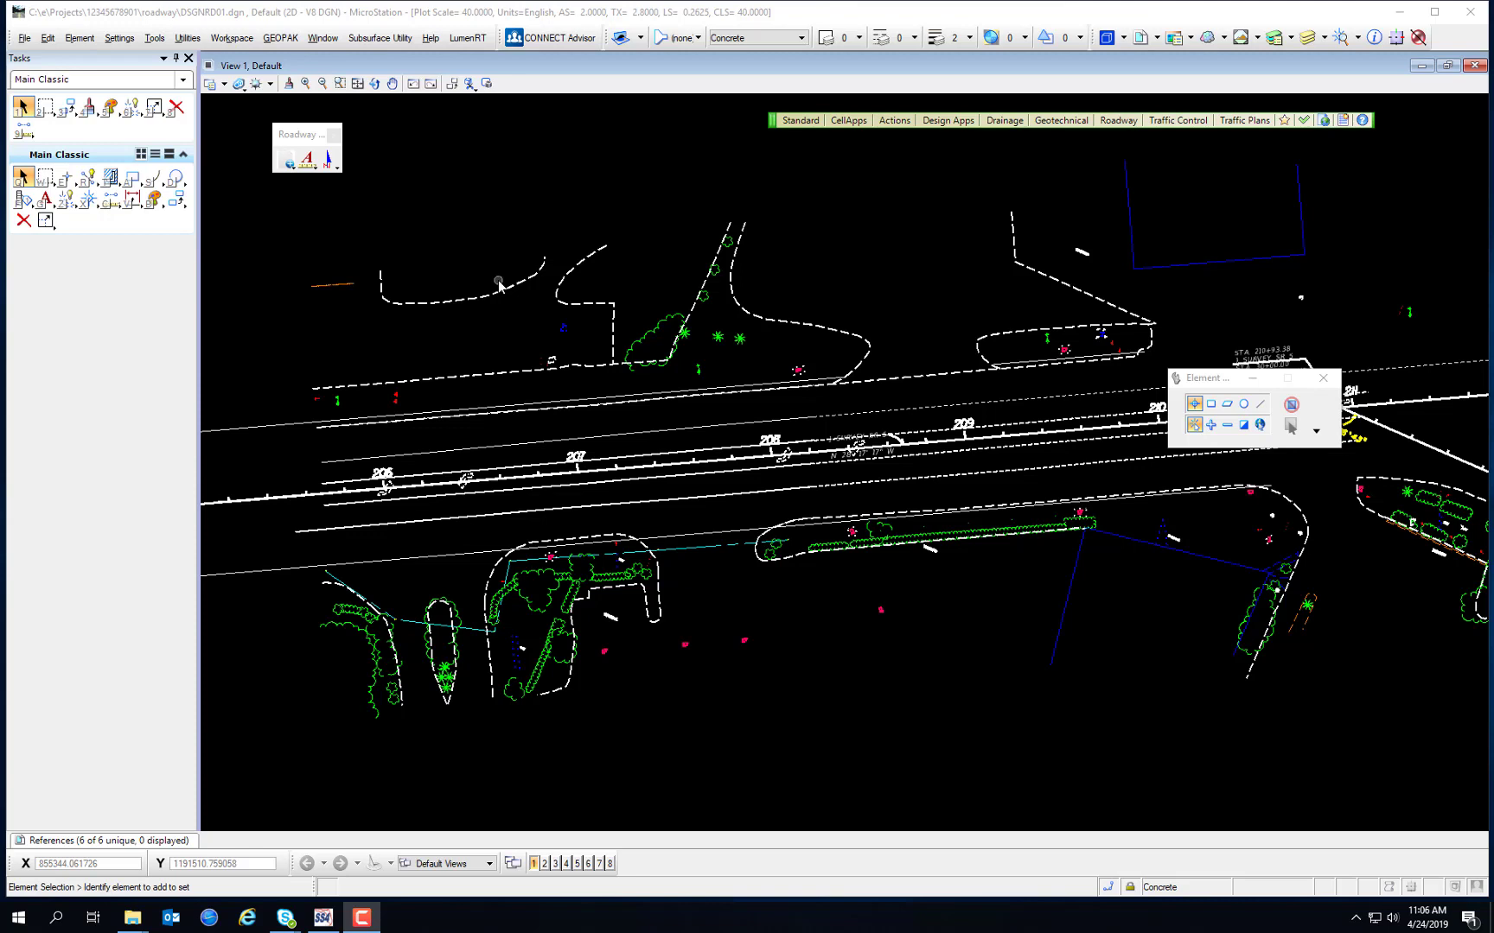
Open the Change Attributes tools as a floating toolbox above the drawing and start Change Element Attributes
{"action": "left_click", "coordinate": [111, 106]}
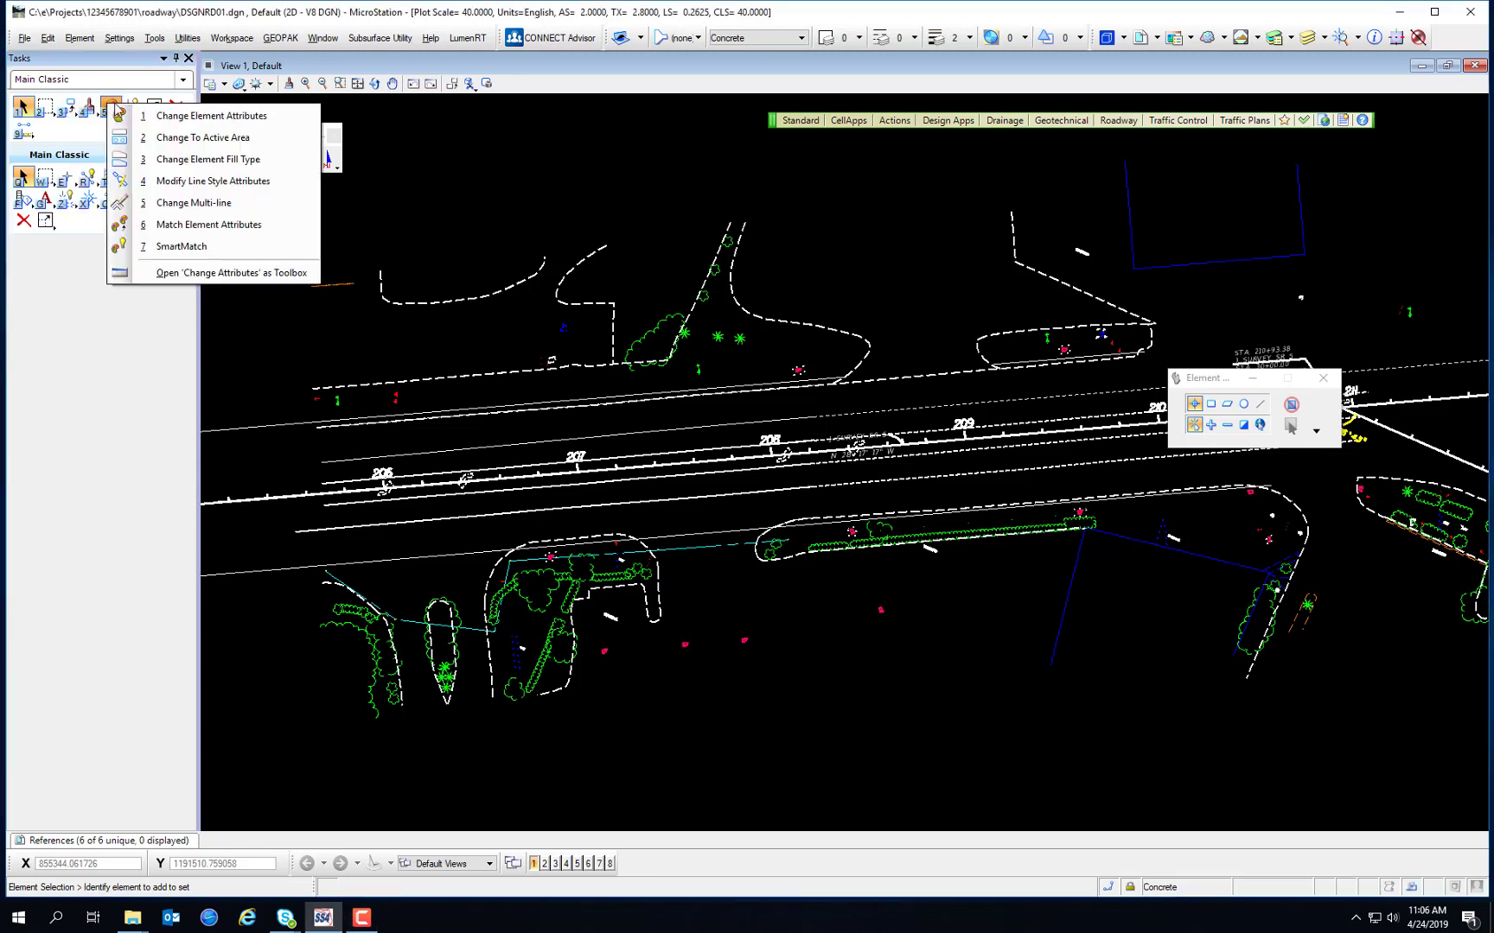
{"action": "left_click", "coordinate": [215, 273]}
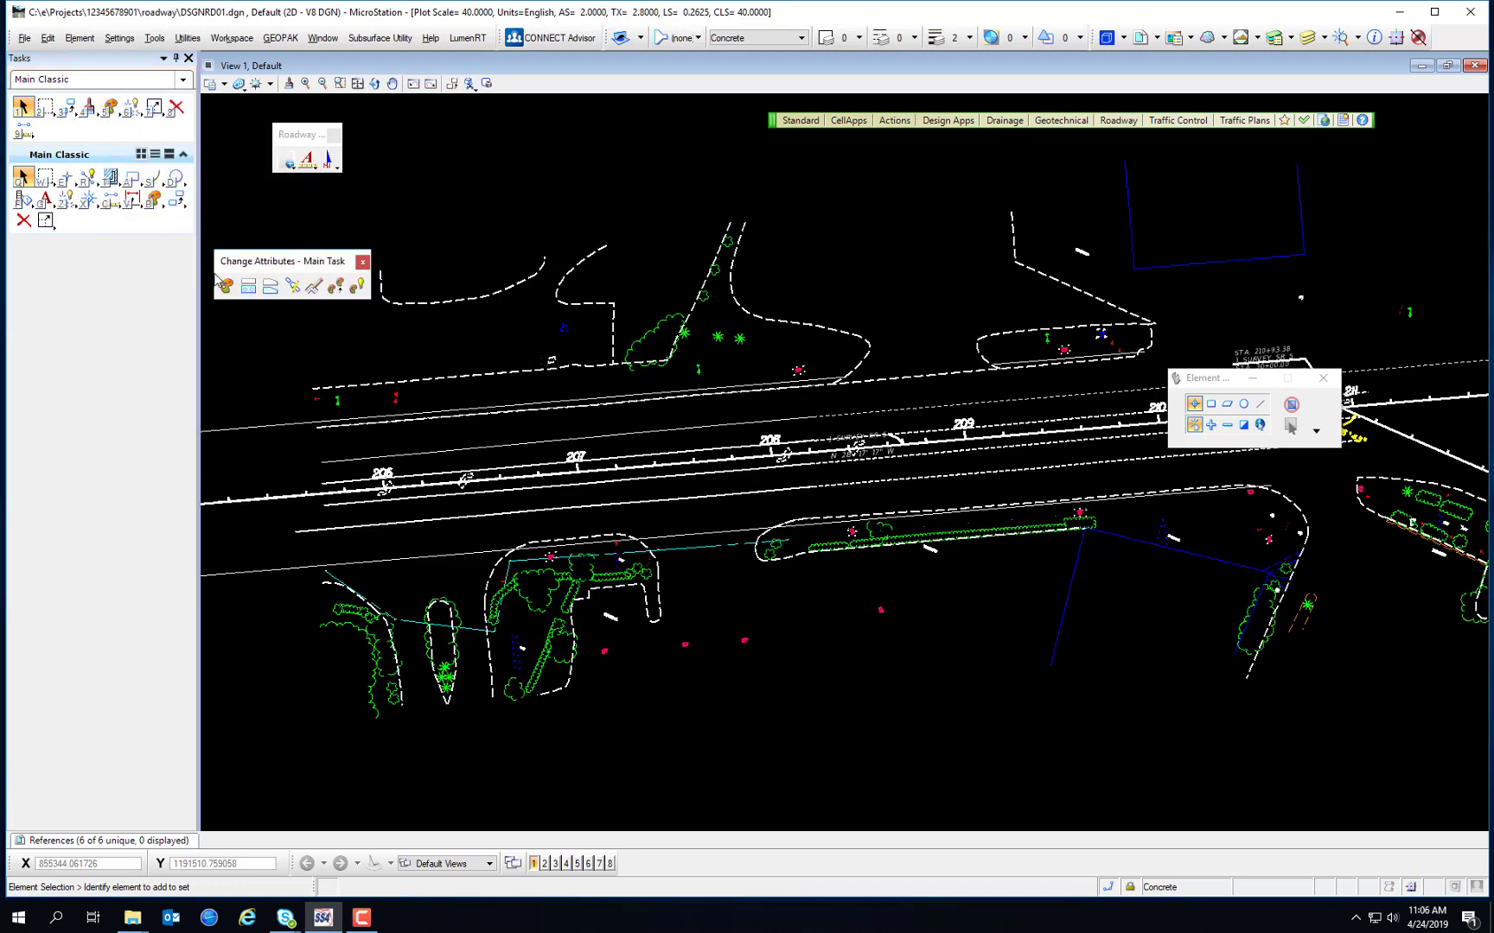
{"action": "left_click", "coordinate": [159, 202]}
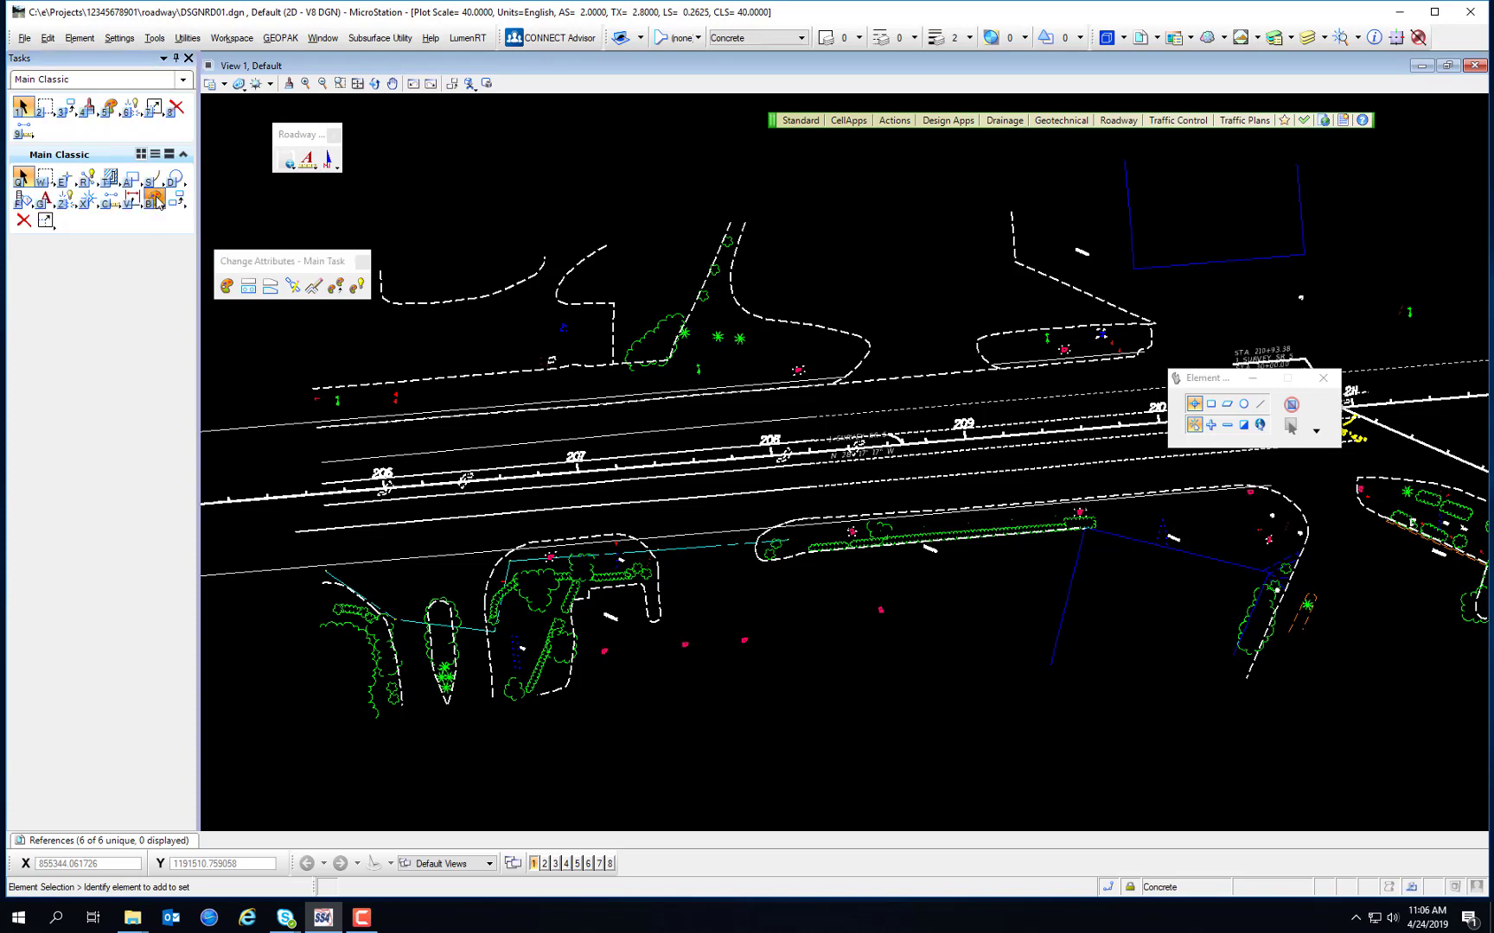
{"action": "left_click_drag", "start_coordinate": [159, 201], "coordinate": [444, 96]}
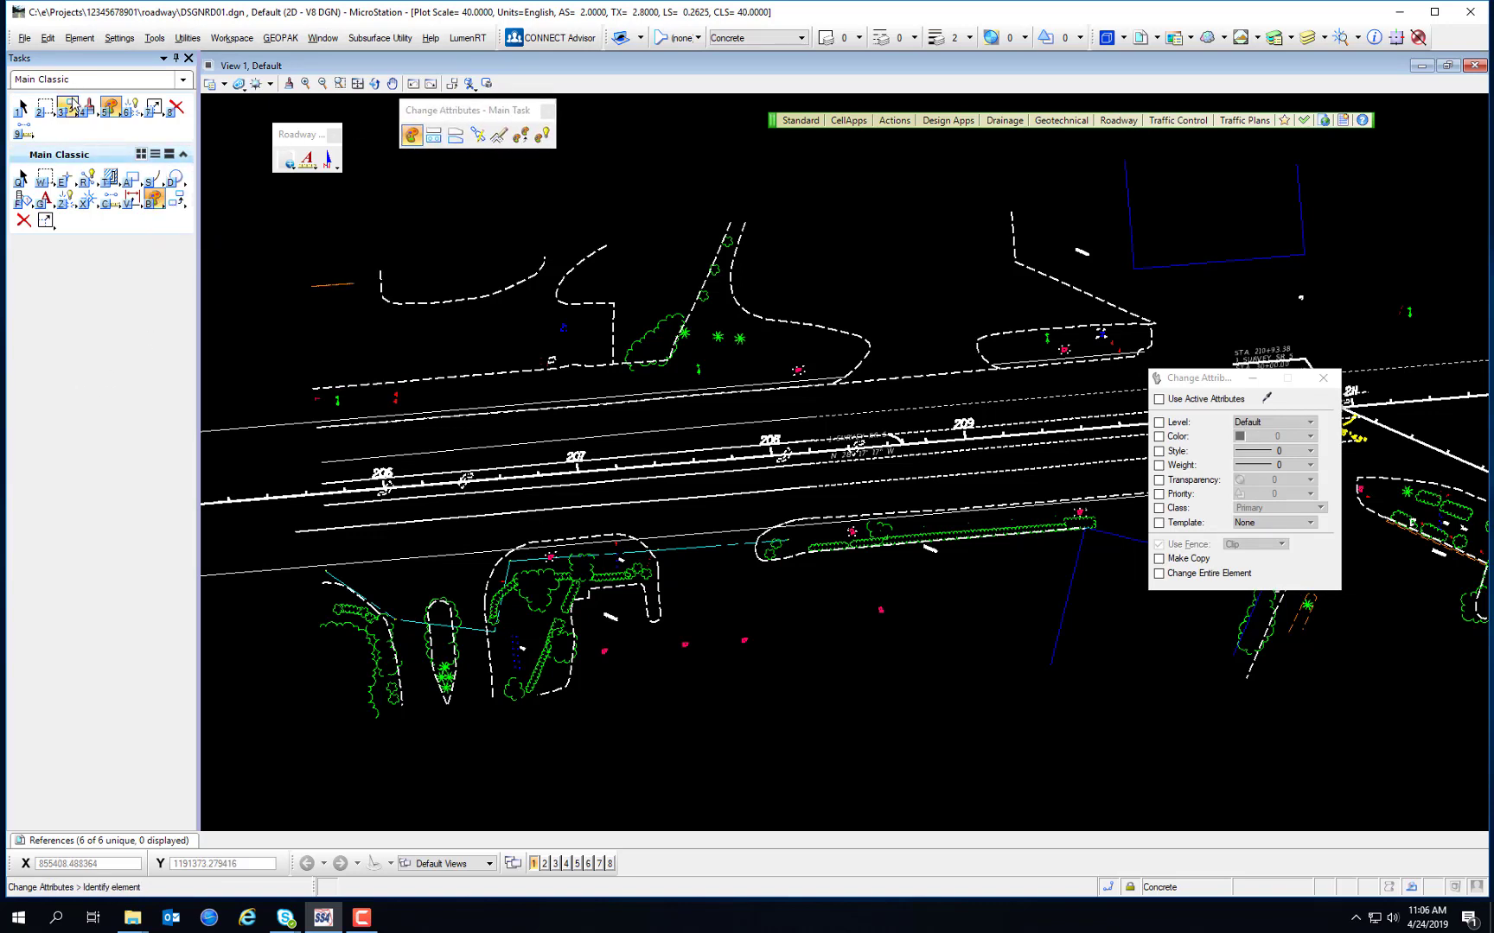
Switch the task set to FDOT Plans Development, review its Change Attributes tools, and reposition the floating toolbox and tool settings
{"action": "left_click", "coordinate": [184, 79]}
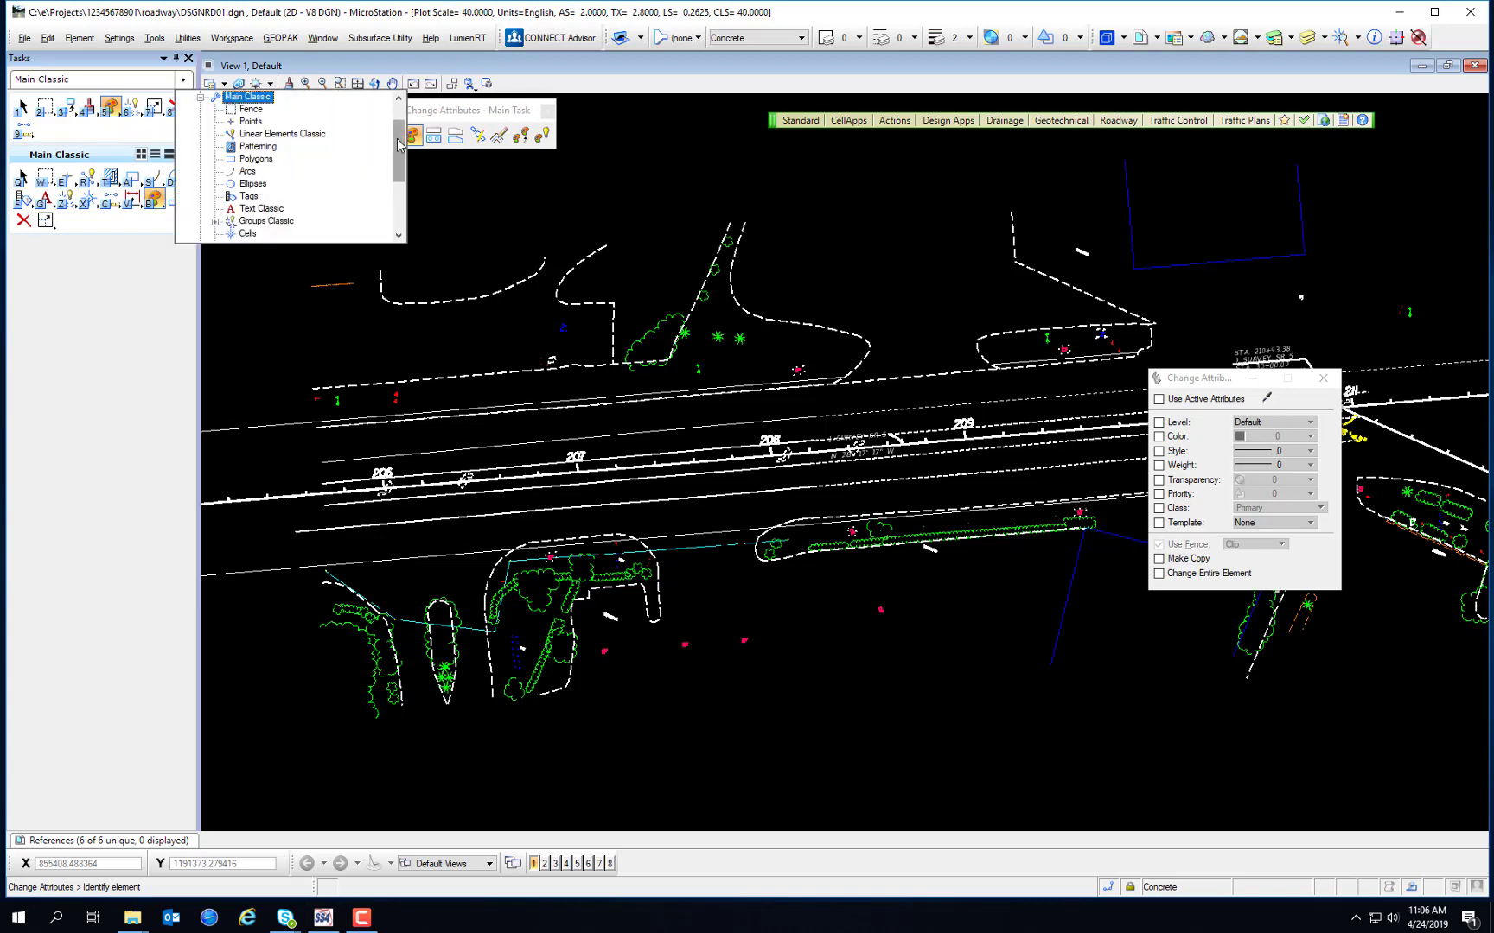
{"action": "scroll", "coordinate": [259, 130], "scroll_direction": "up", "scroll_amount": 1}
{"action": "left_click", "coordinate": [253, 123]}
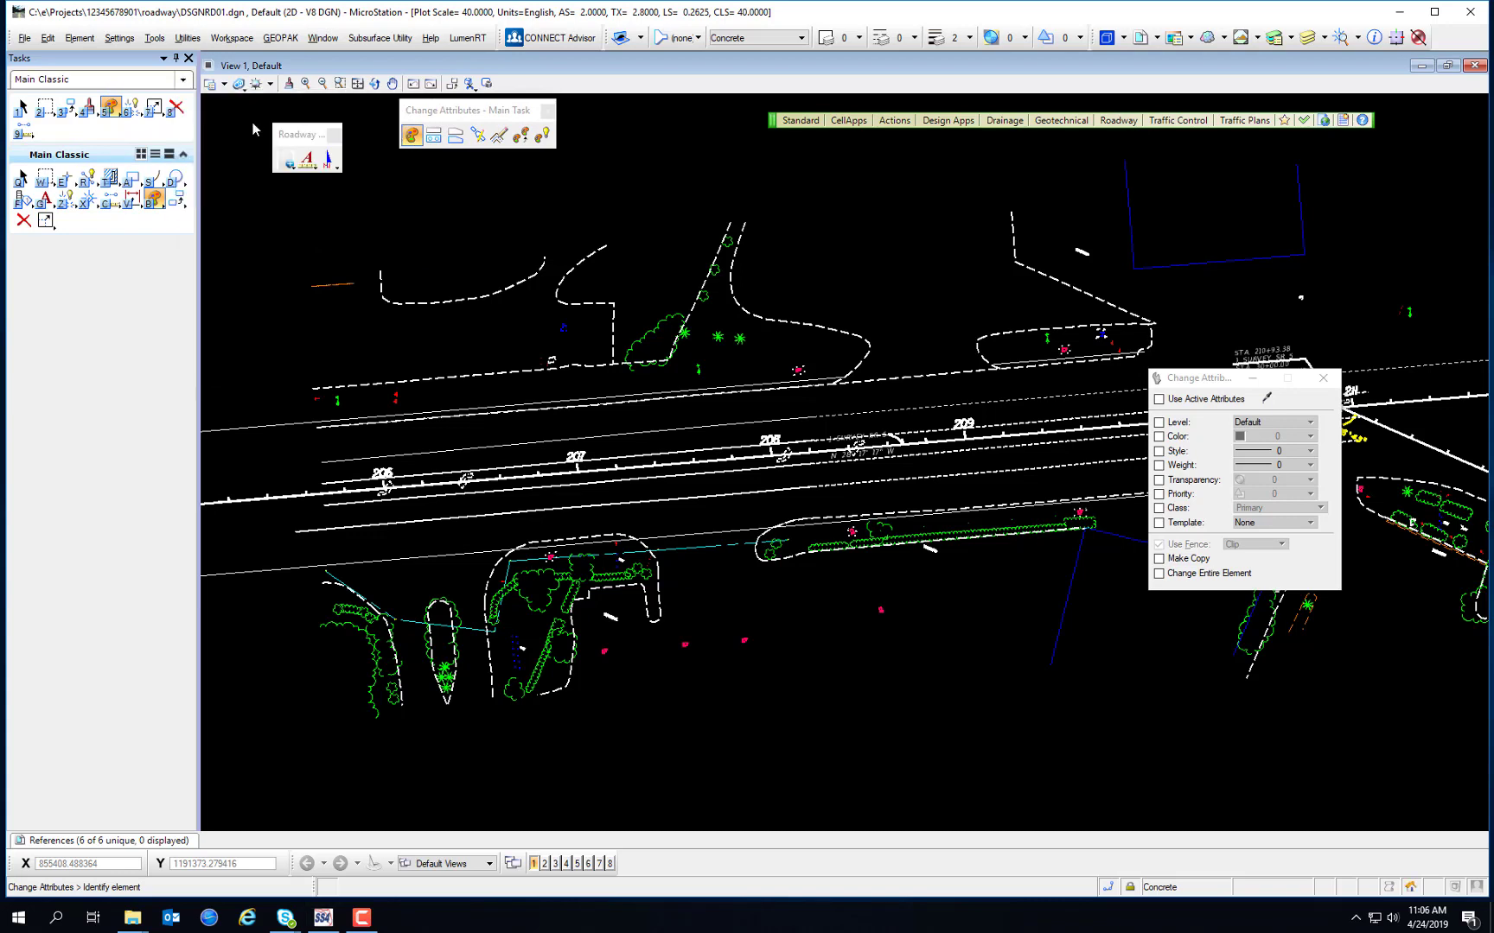
{"action": "left_click", "coordinate": [97, 112]}
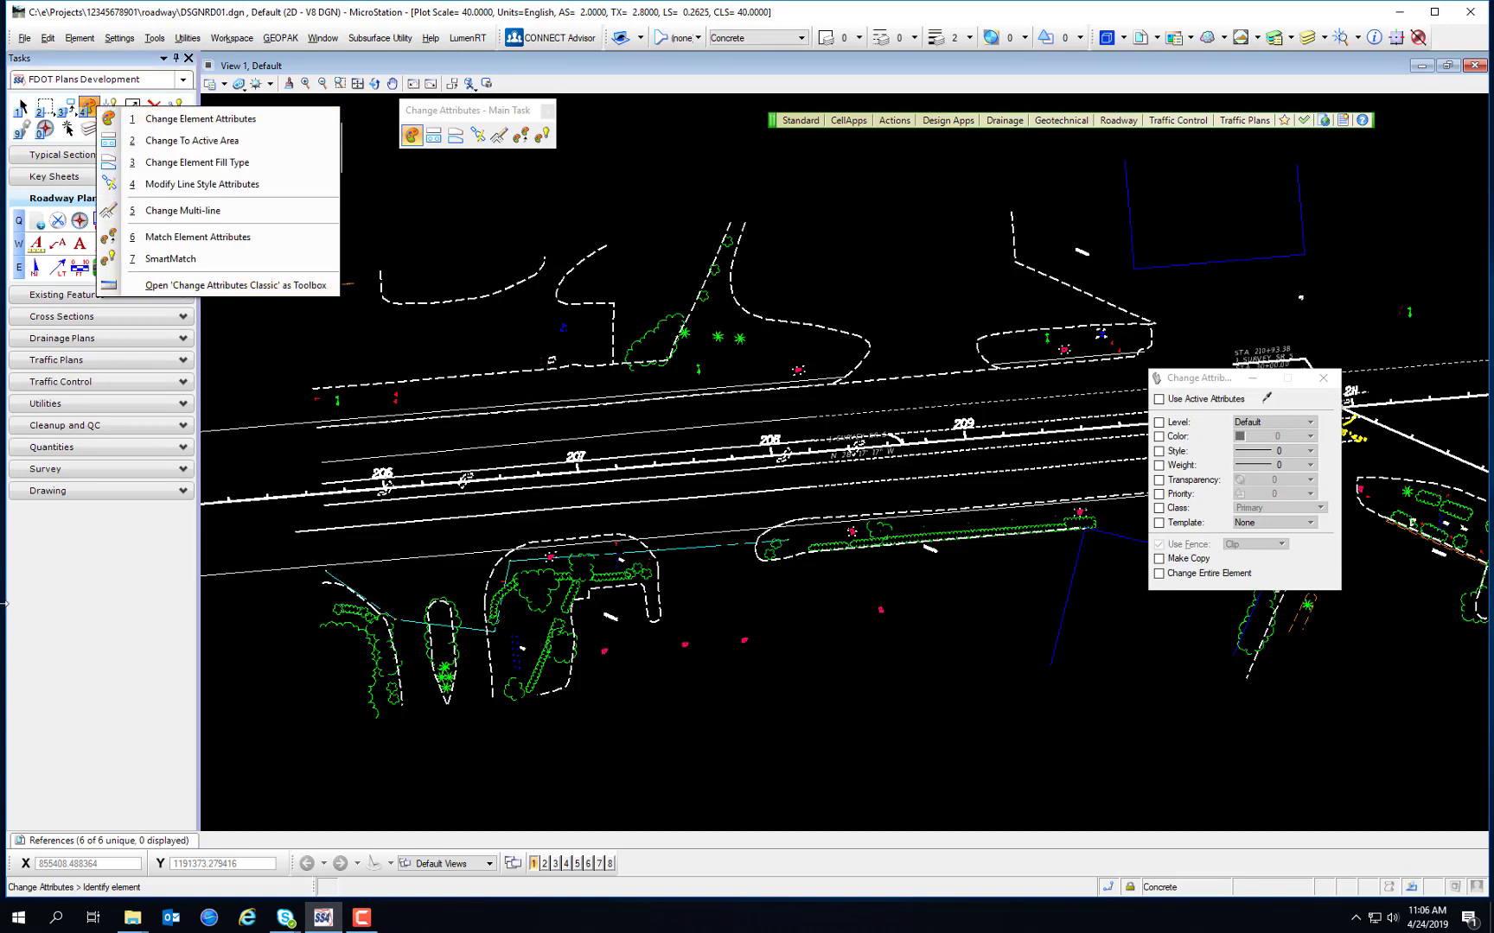
{"action": "mouse_move", "coordinate": [464, 117]}
{"action": "left_mouse_down"}
{"action": "mouse_move", "coordinate": [604, 187]}
{"action": "mouse_move", "coordinate": [460, 148]}
{"action": "left_mouse_up"}
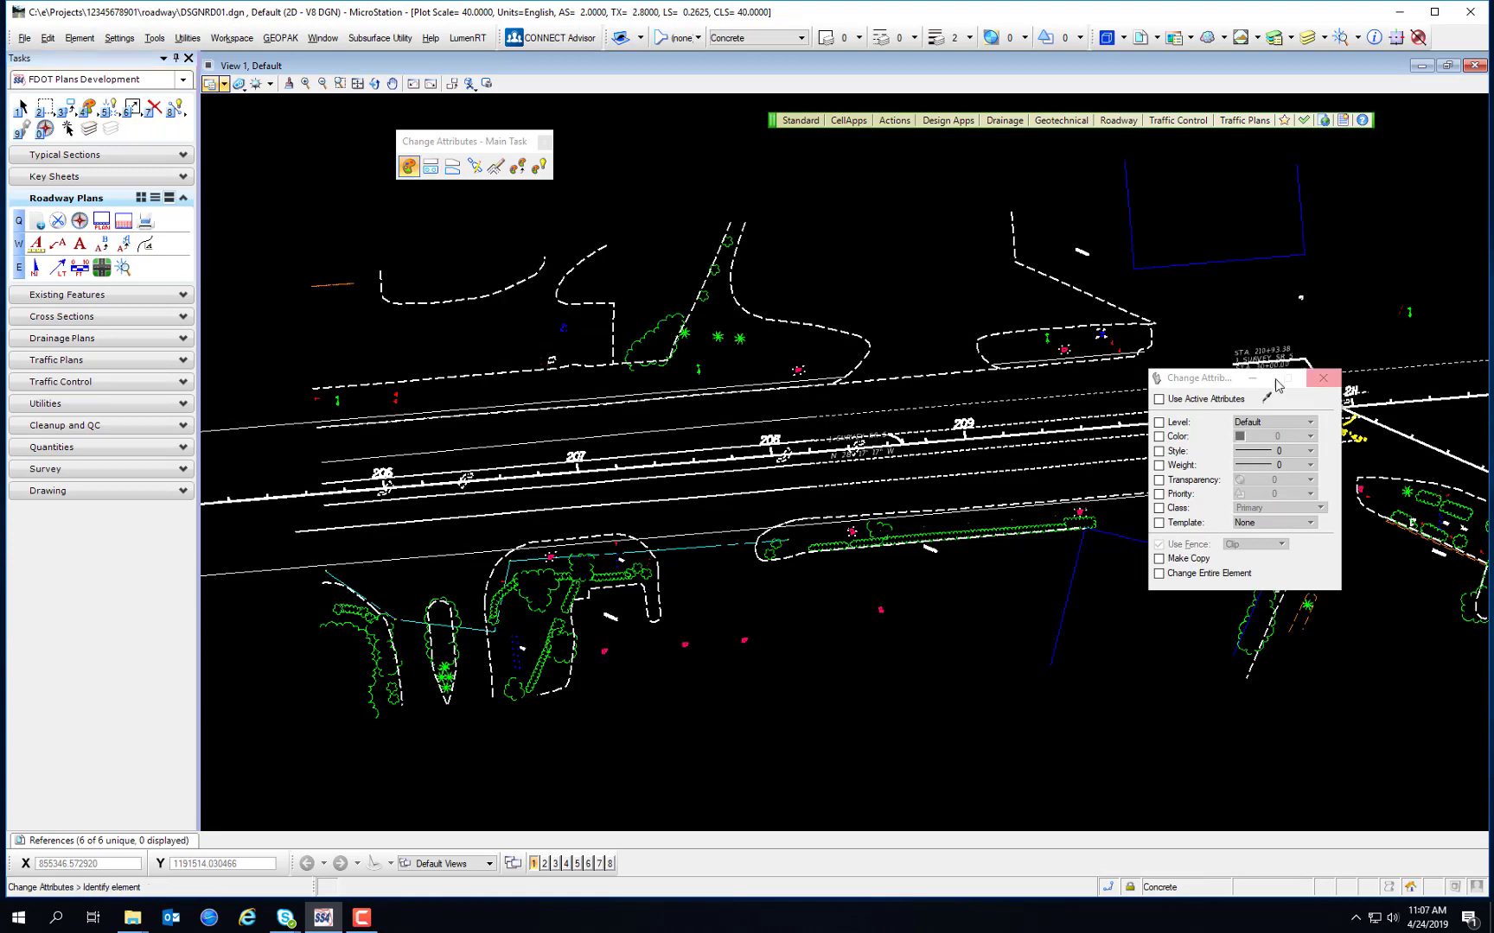
{"action": "left_click_drag", "start_coordinate": [1213, 380], "coordinate": [811, 185]}
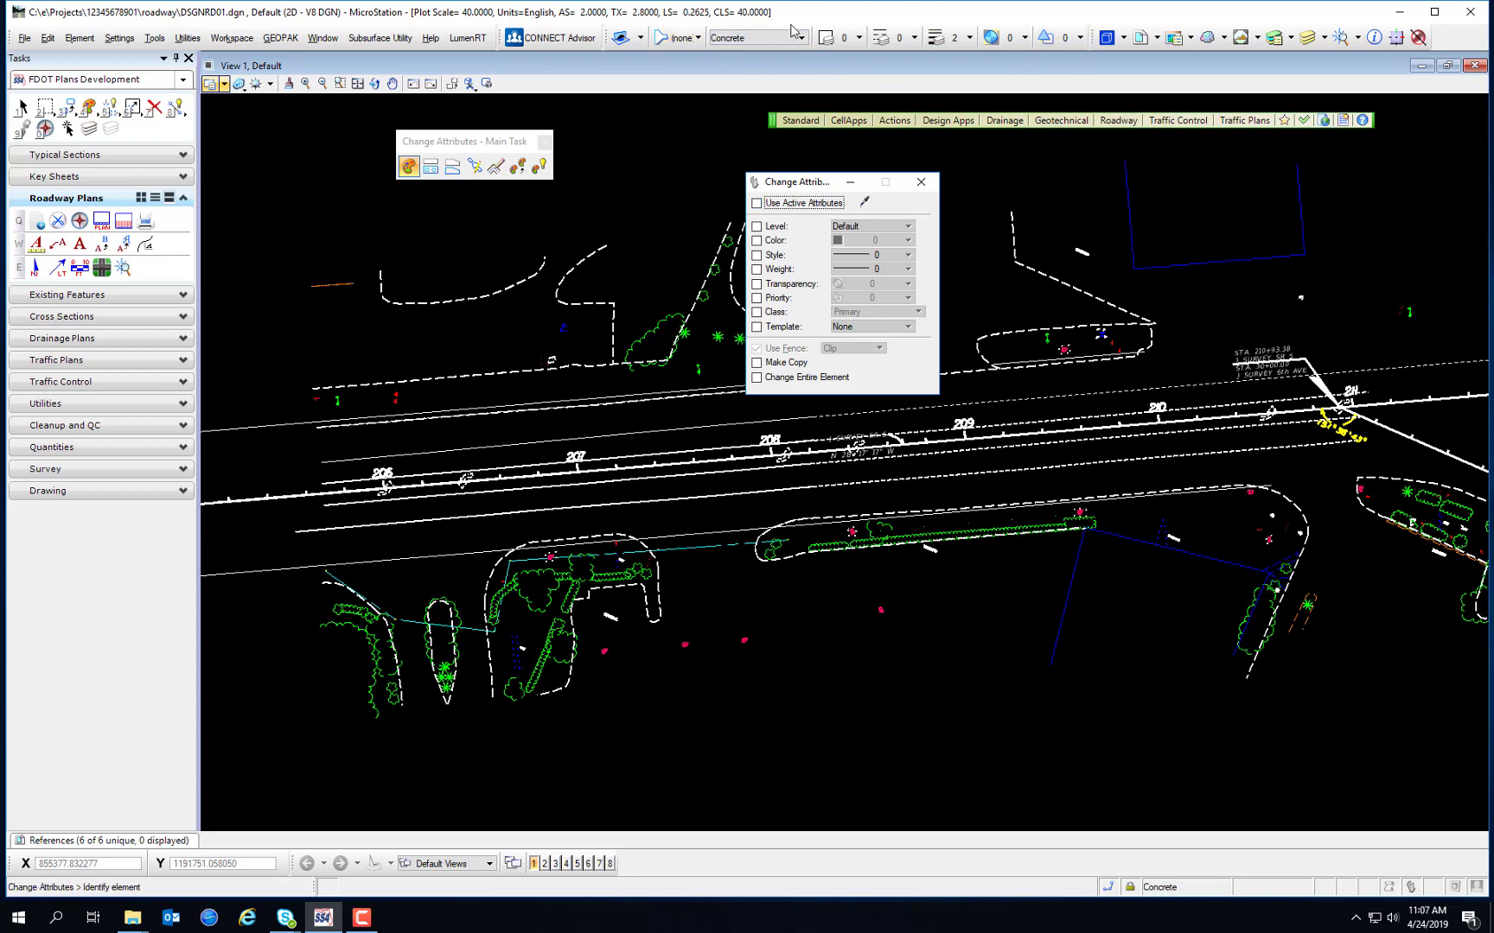
Try the Use Active Attributes and Level options of Change Attributes and clear both again
{"action": "left_click", "coordinate": [825, 204]}
{"action": "left_click", "coordinate": [756, 203]}
{"action": "left_click", "coordinate": [757, 227]}
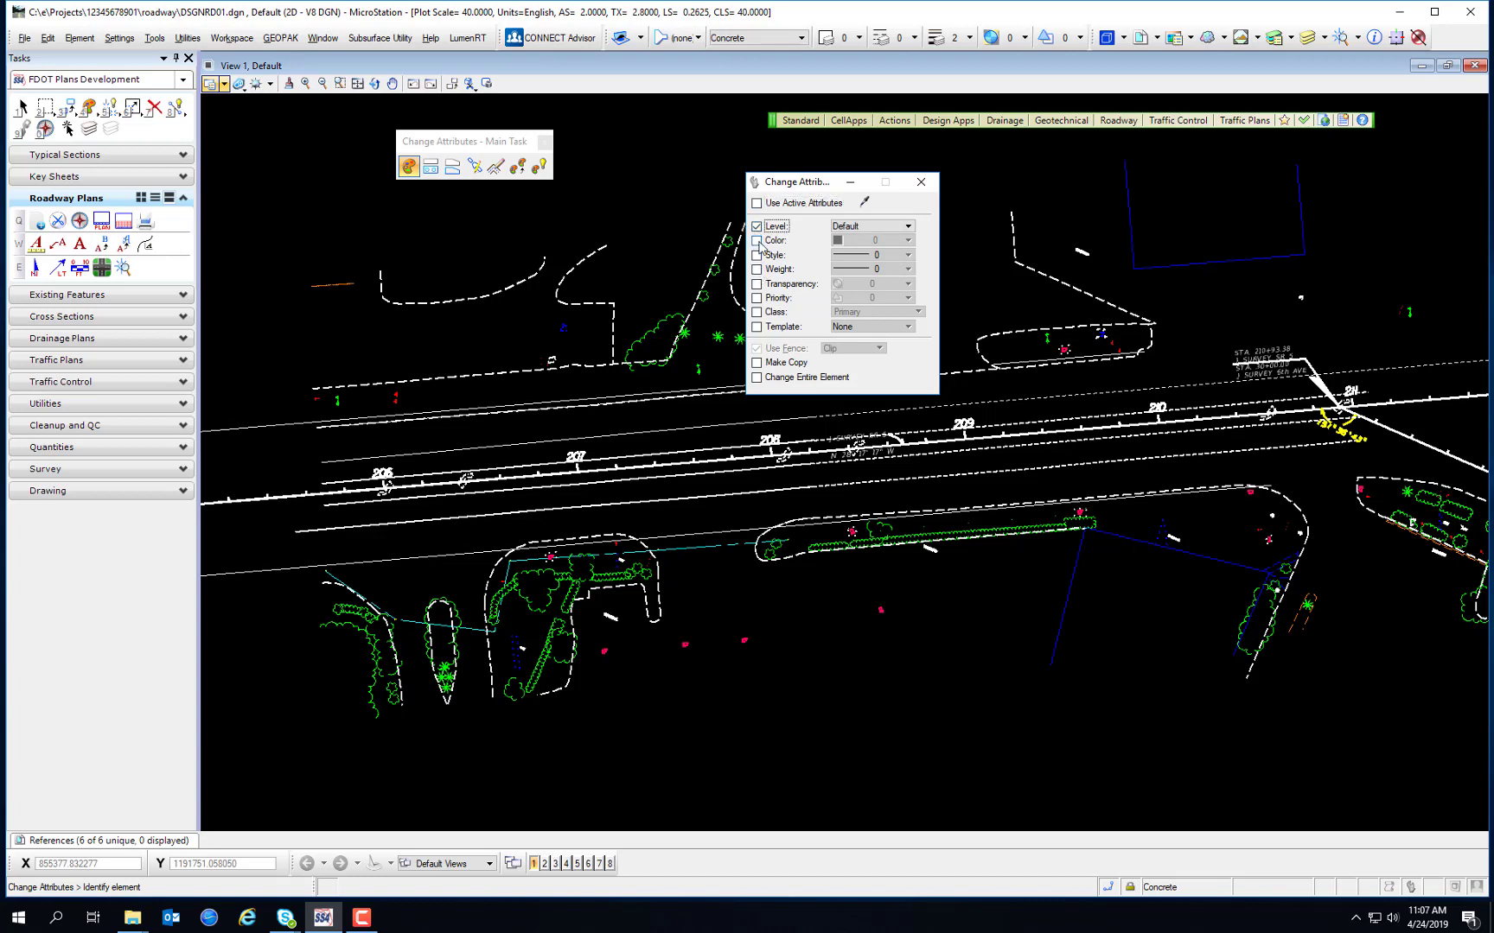
{"action": "left_click", "coordinate": [758, 226]}
Turn off the display of references ALGNRD01.DGN, TOPORD02.dgn, TOPORD01.DGN, TEXTRD01.DGN and utprrd01.dgn and return to element selection
{"action": "left_click", "coordinate": [1154, 41]}
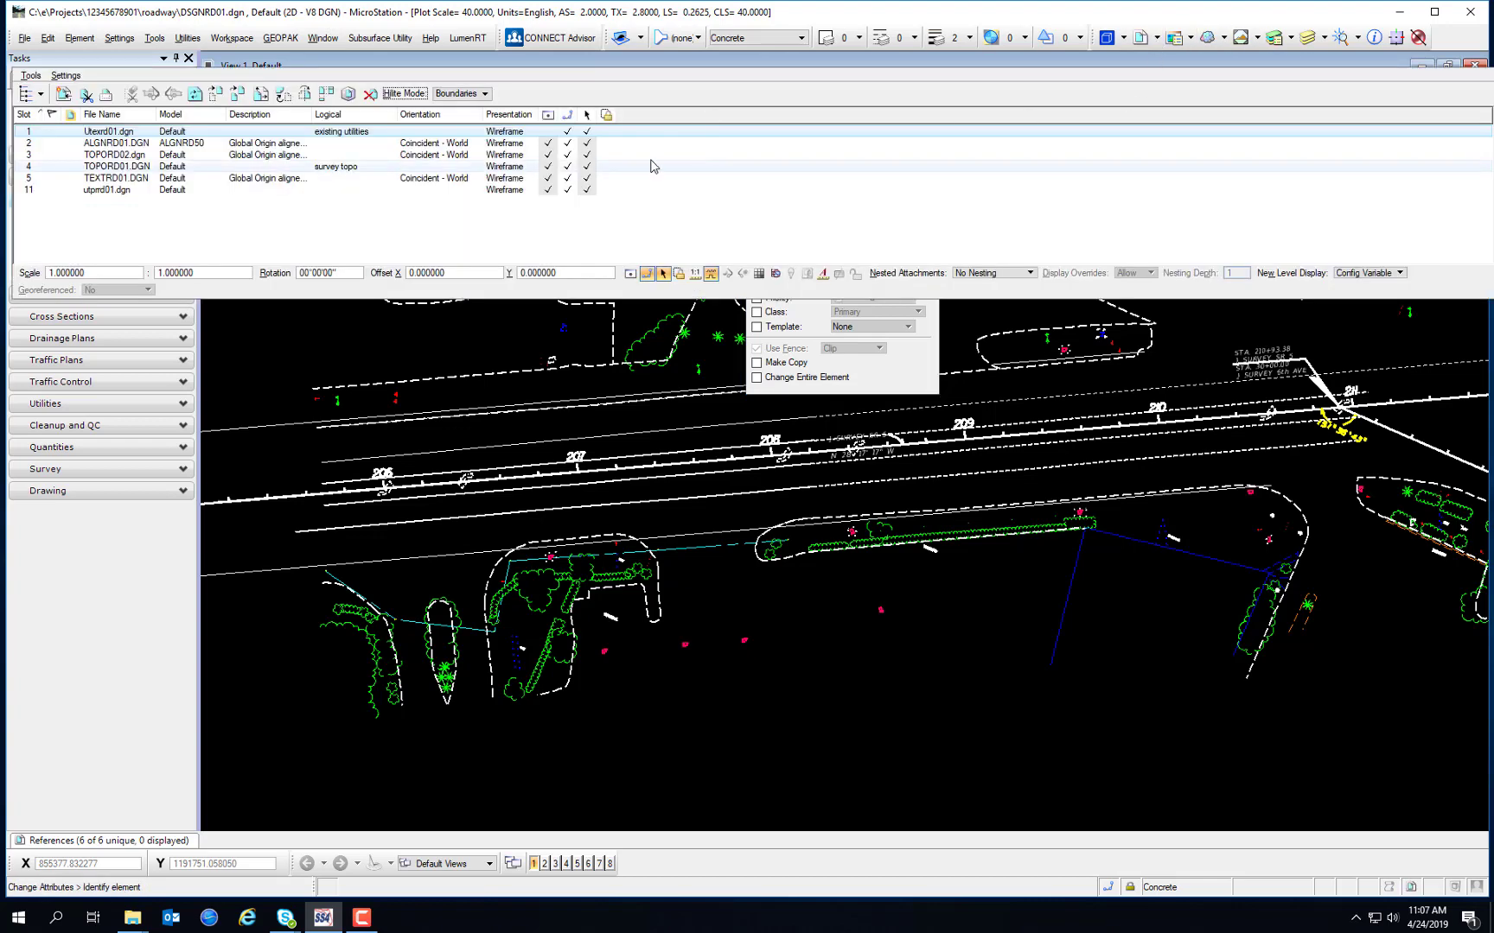
{"action": "left_click", "coordinate": [547, 143]}
{"action": "left_click", "coordinate": [547, 155]}
{"action": "left_click", "coordinate": [547, 166]}
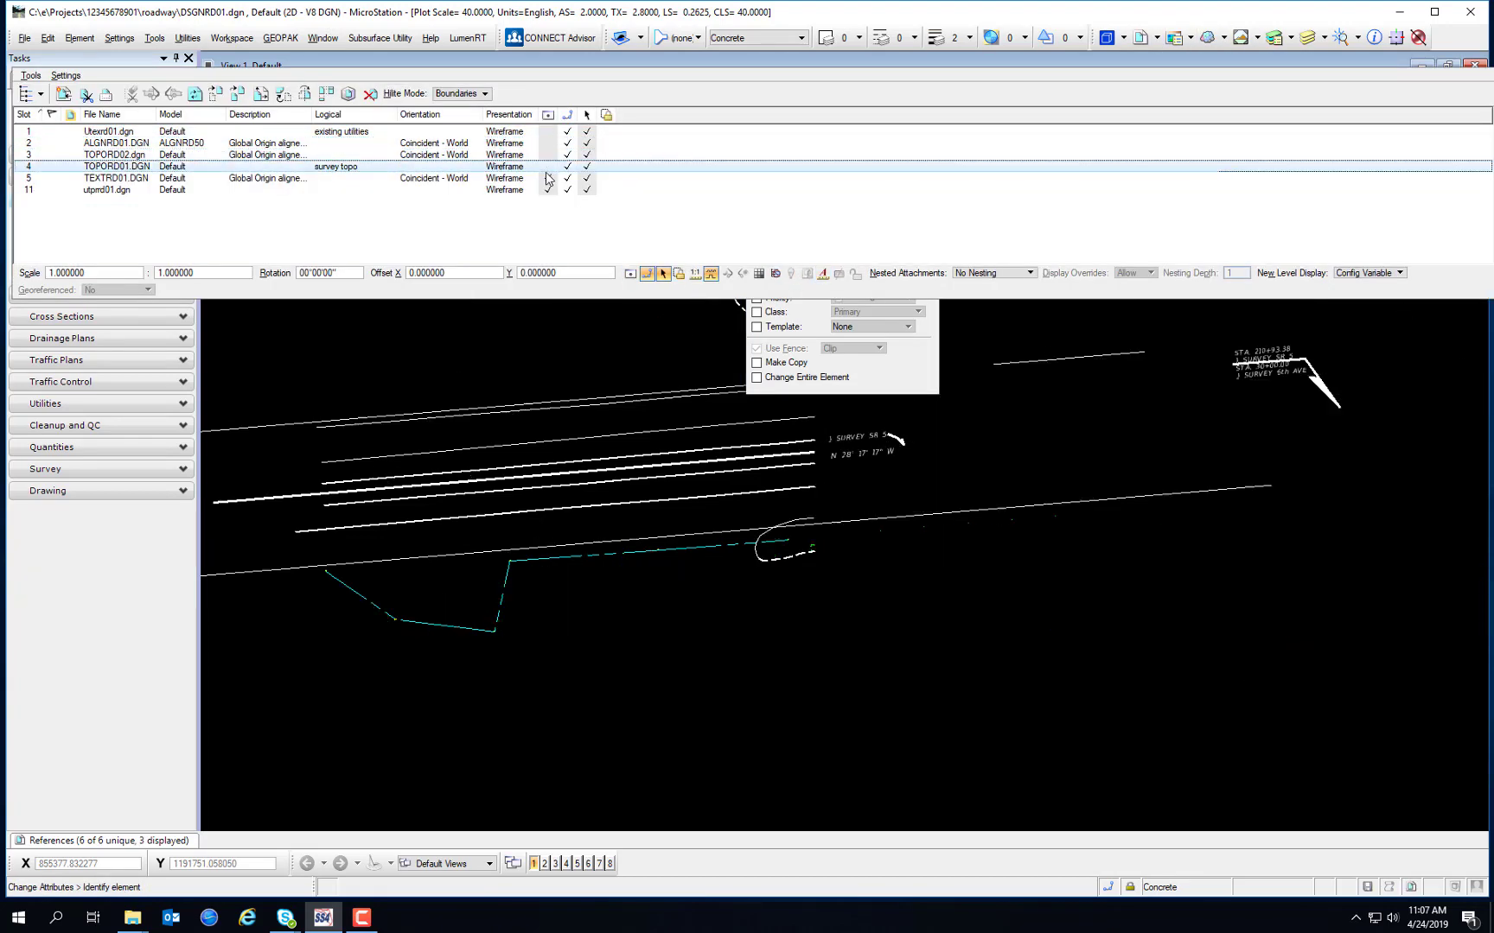
{"action": "left_click", "coordinate": [547, 178]}
{"action": "left_click", "coordinate": [547, 189]}
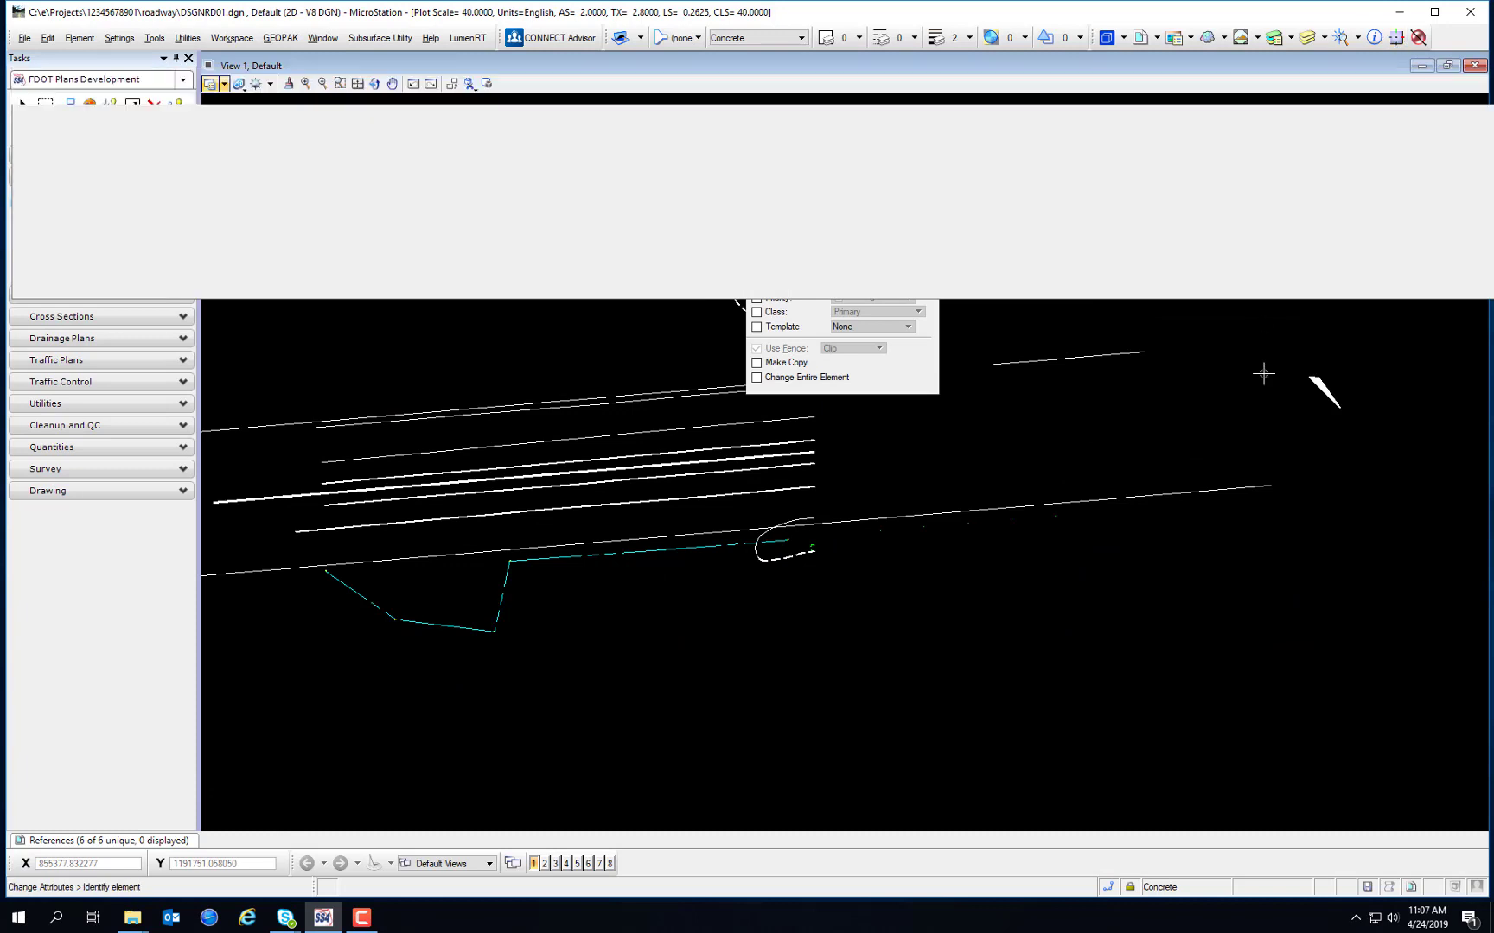
{"action": "key", "text": "Escape"}
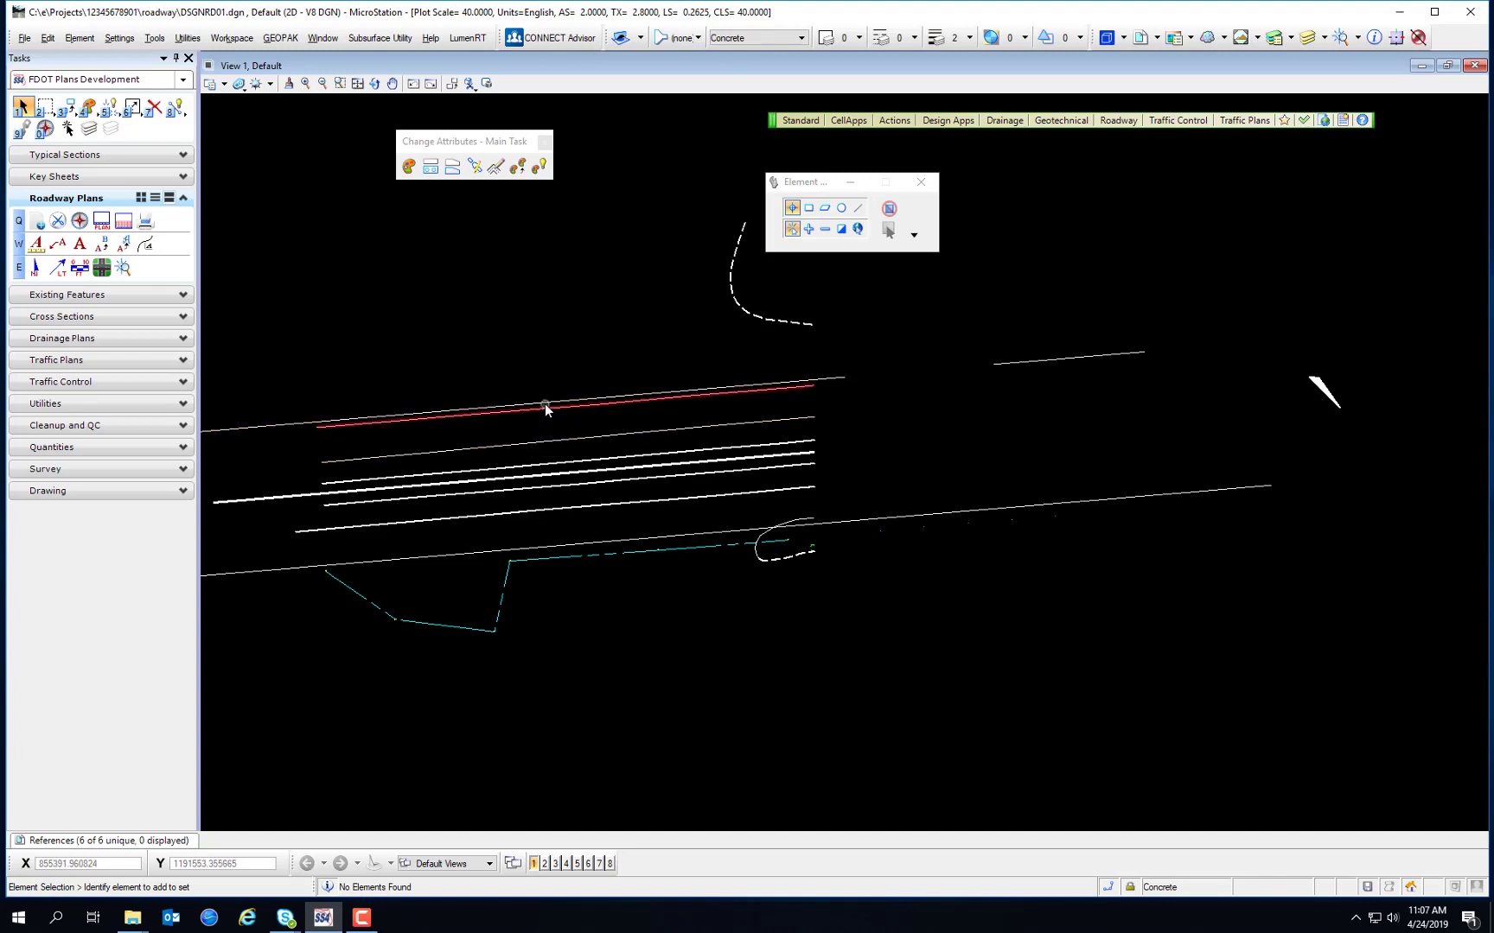
Change the level of the second roadway line from above to ShldrPaved with Change Element Attributes and check its level
{"action": "left_click", "coordinate": [408, 166]}
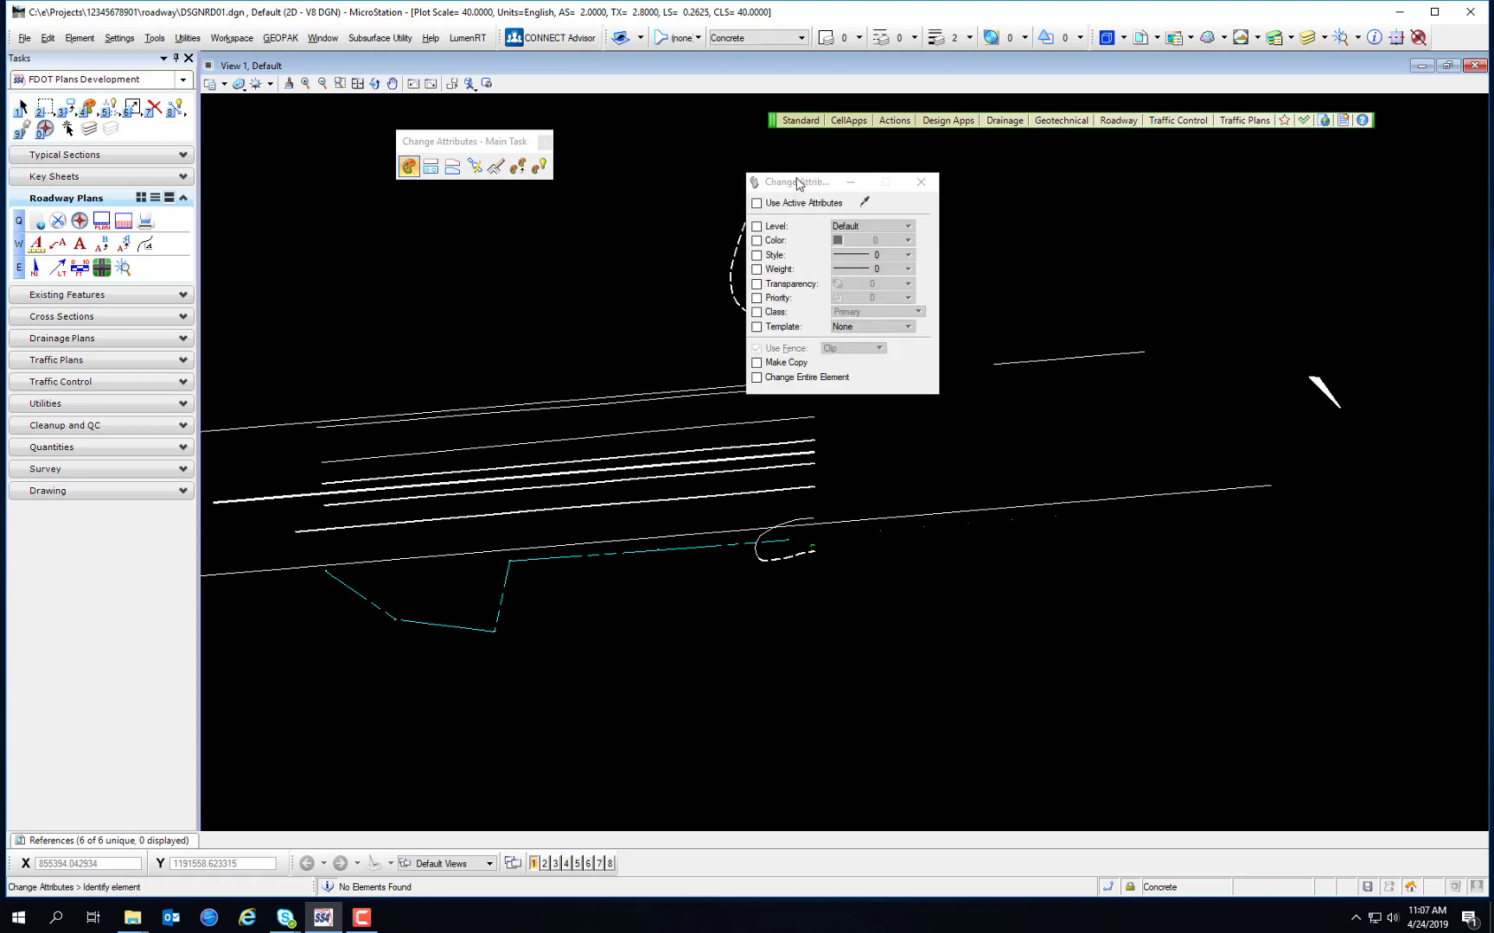
{"action": "left_click", "coordinate": [757, 227]}
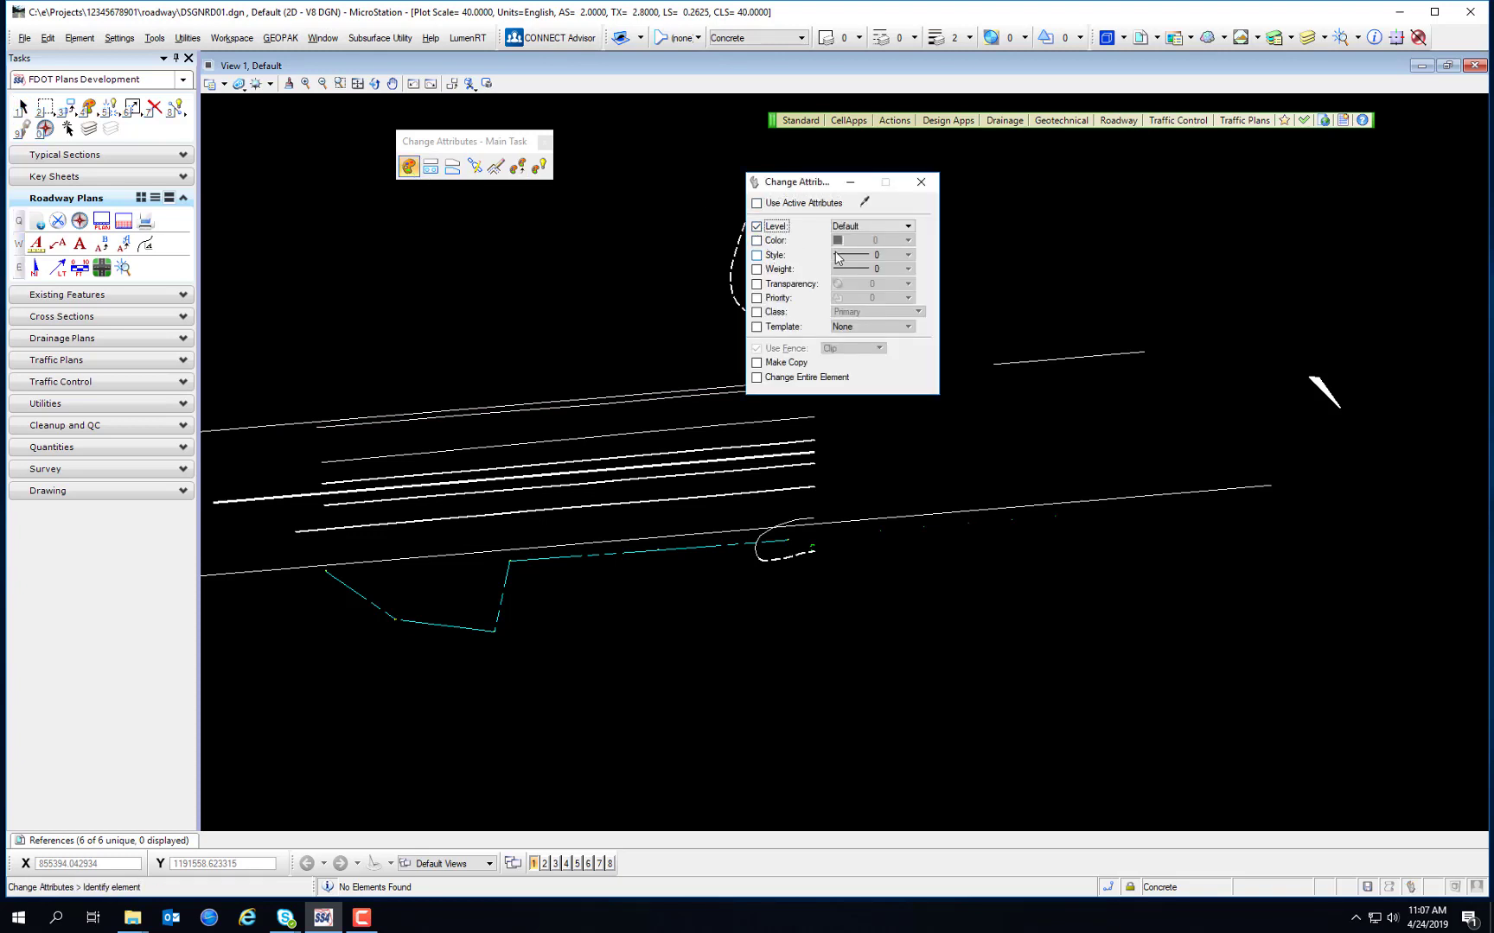
{"action": "left_click", "coordinate": [873, 225]}
{"action": "scroll", "coordinate": [877, 337], "scroll_direction": "down", "scroll_amount": 3}
{"action": "scroll", "coordinate": [877, 337], "scroll_direction": "down", "scroll_amount": 5}
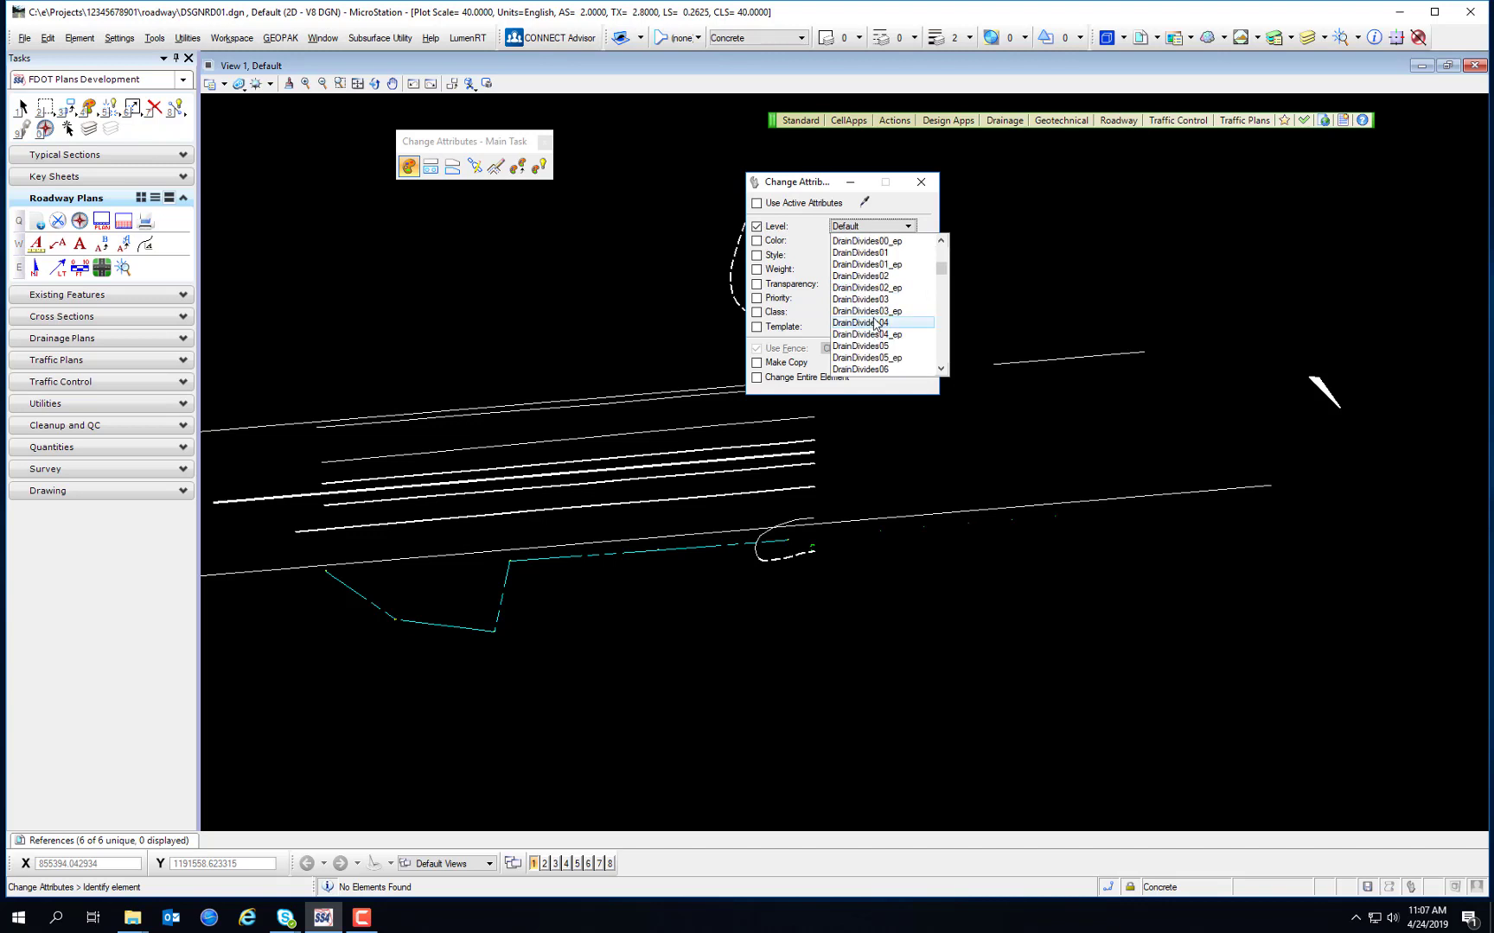
{"action": "left_click_drag", "start_coordinate": [945, 274], "coordinate": [942, 334]}
{"action": "scroll", "coordinate": [898, 298], "scroll_direction": "up", "scroll_amount": 2}
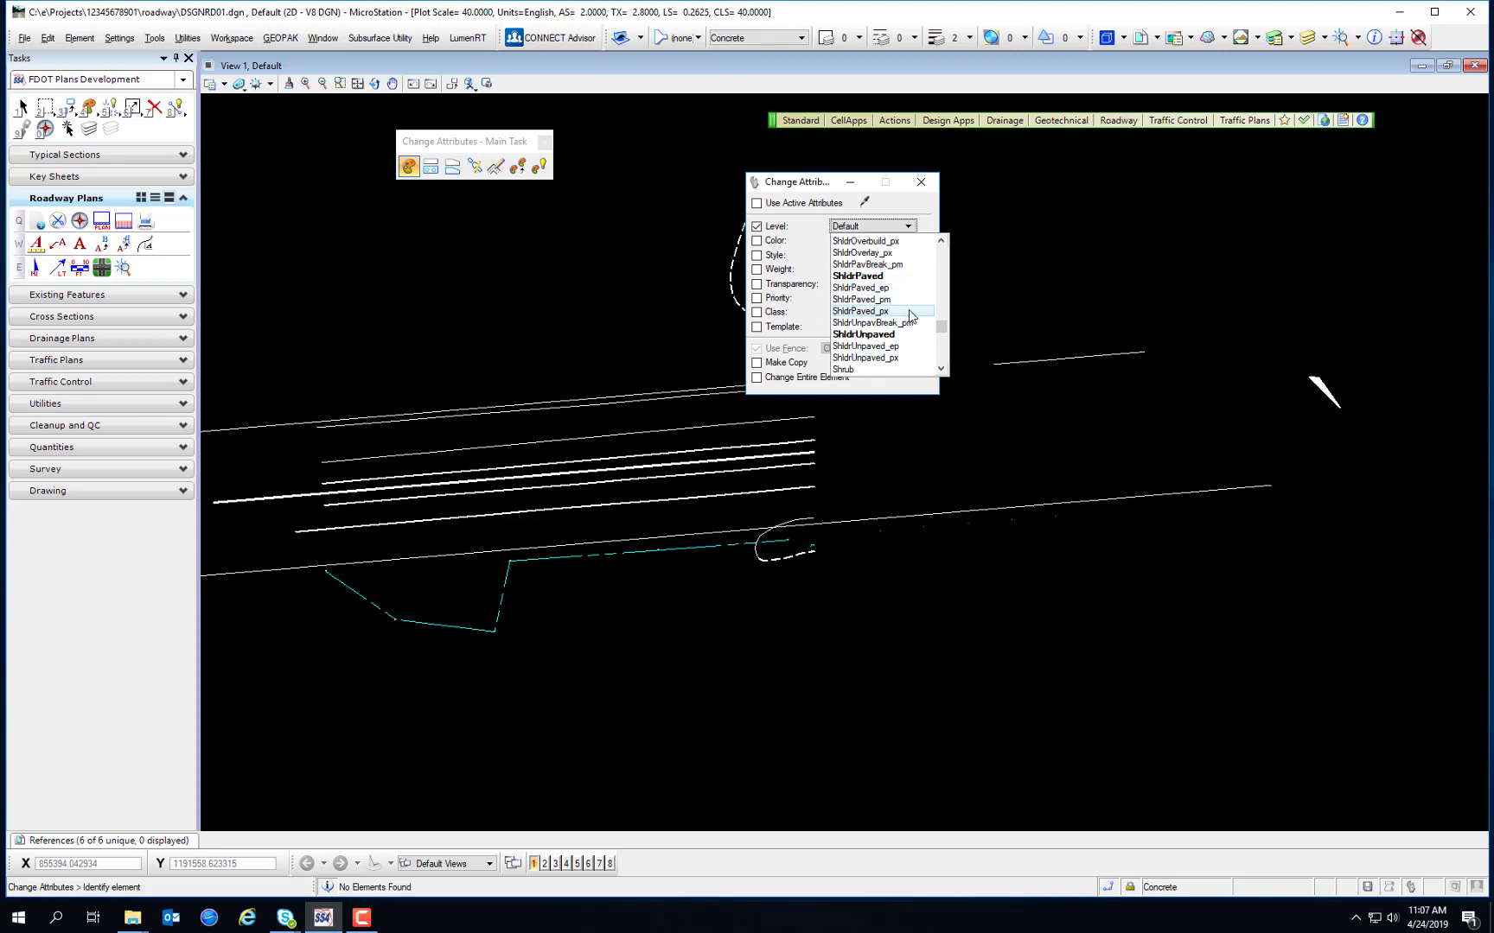
{"action": "left_click", "coordinate": [875, 276]}
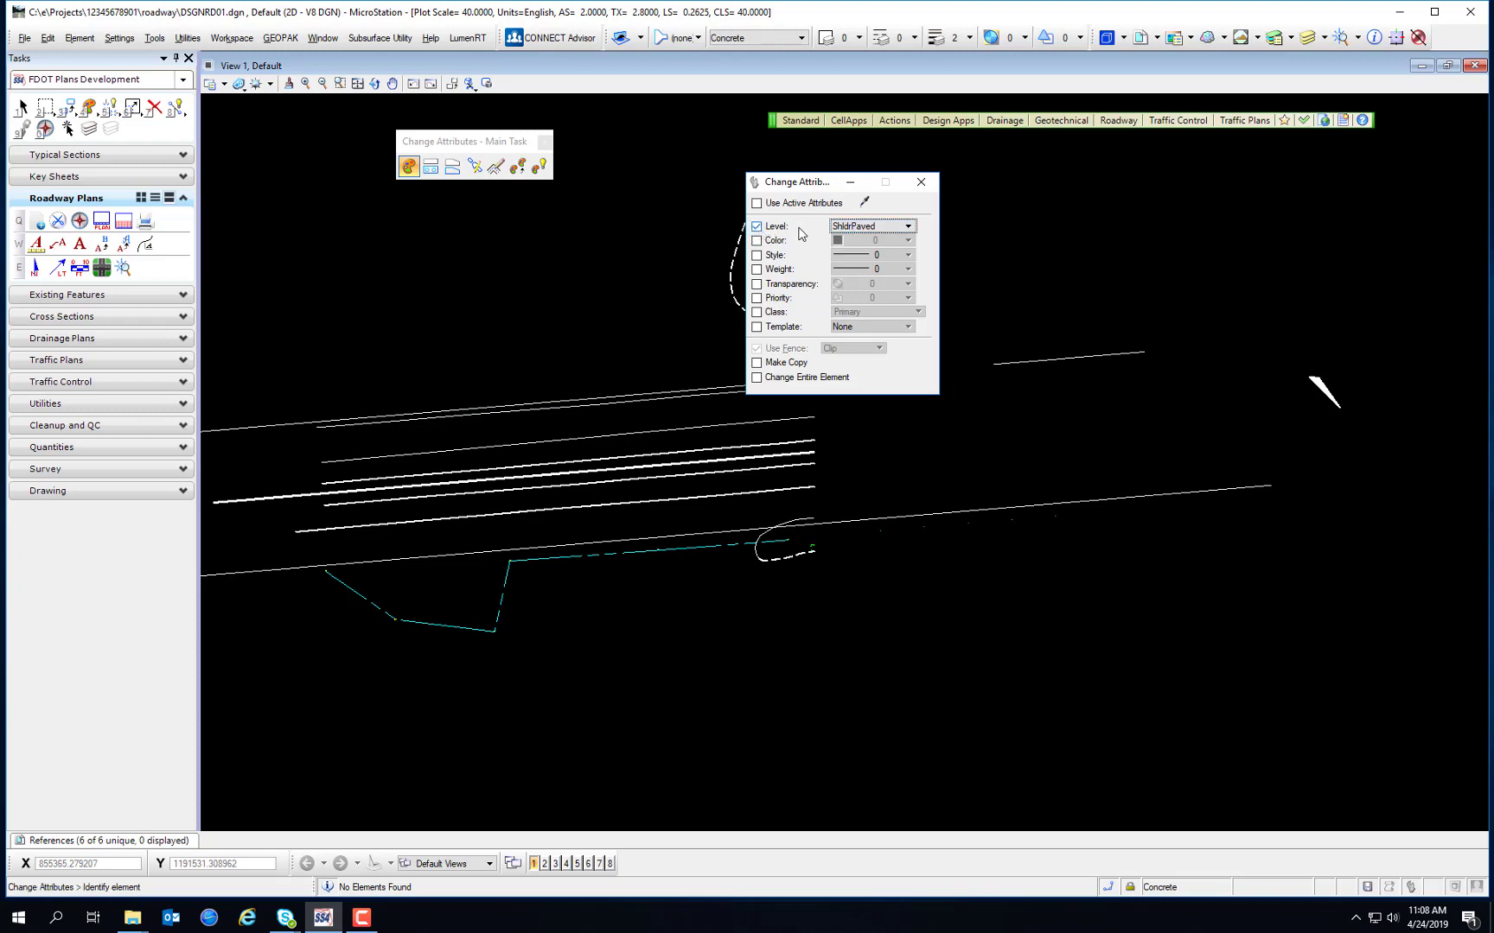
{"action": "left_click", "coordinate": [626, 401]}
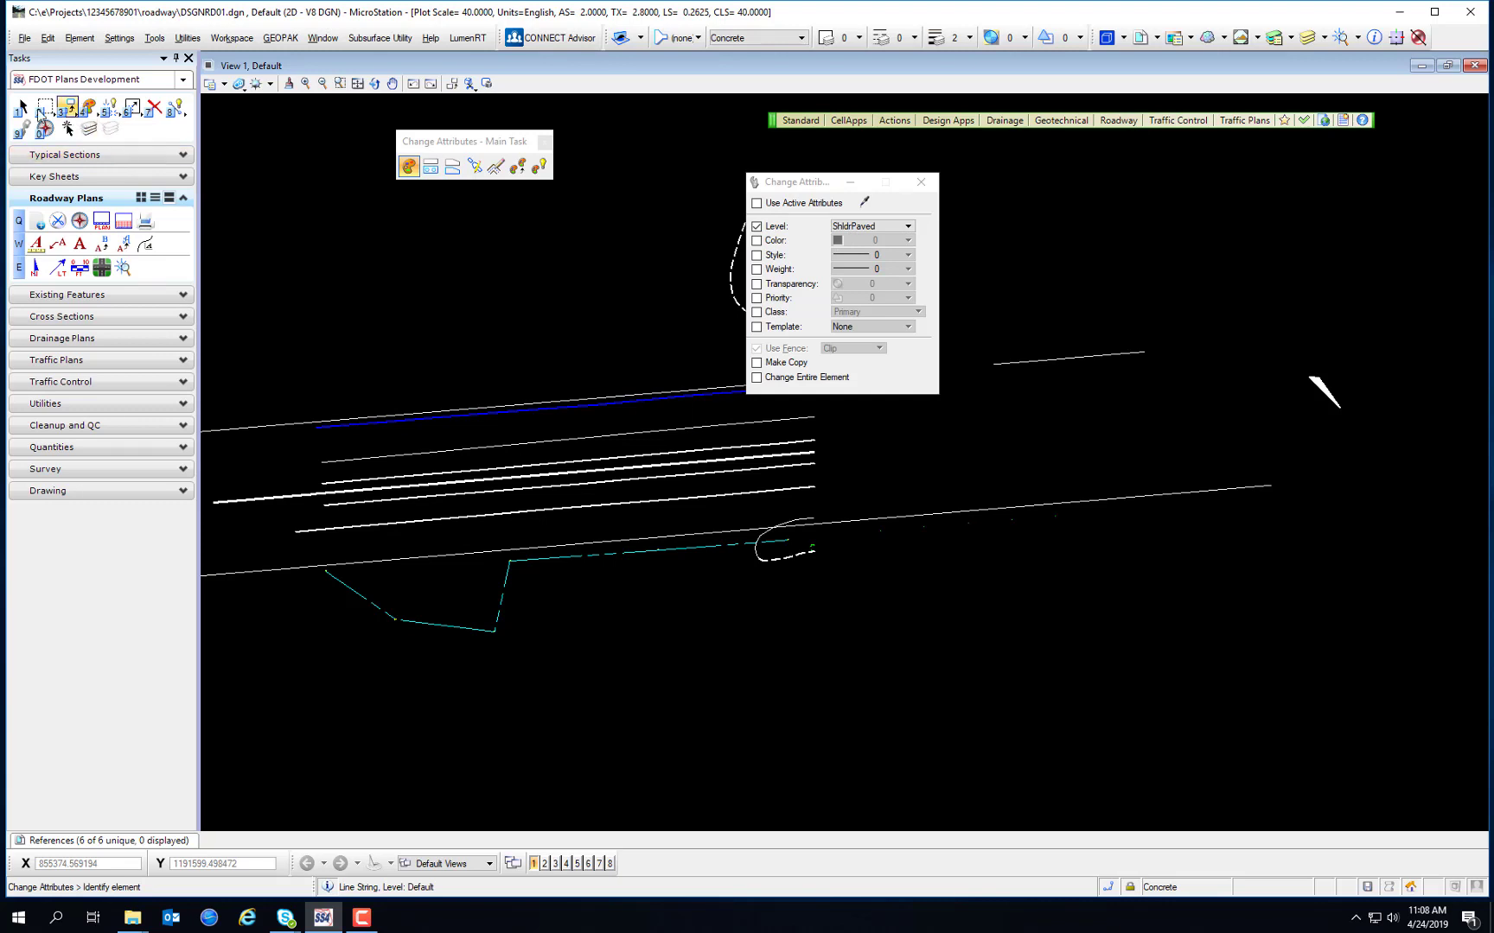
{"action": "left_click", "coordinate": [22, 108]}
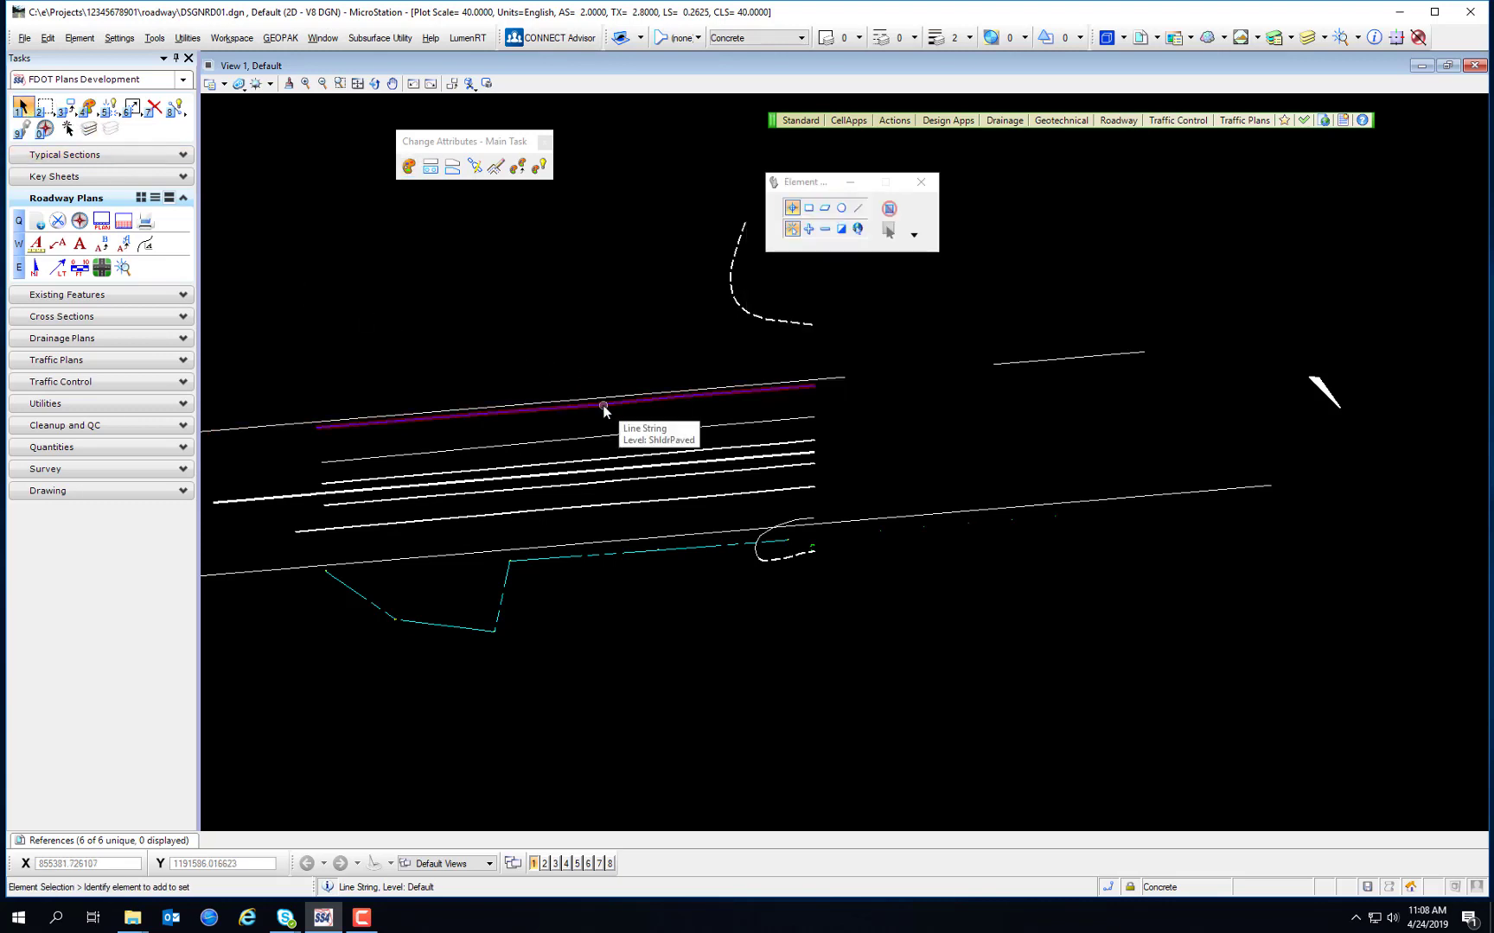
Include ByLevel color, style and weight along with level ShldrPaved in the Change Element Attributes settings
{"action": "left_click", "coordinate": [408, 166]}
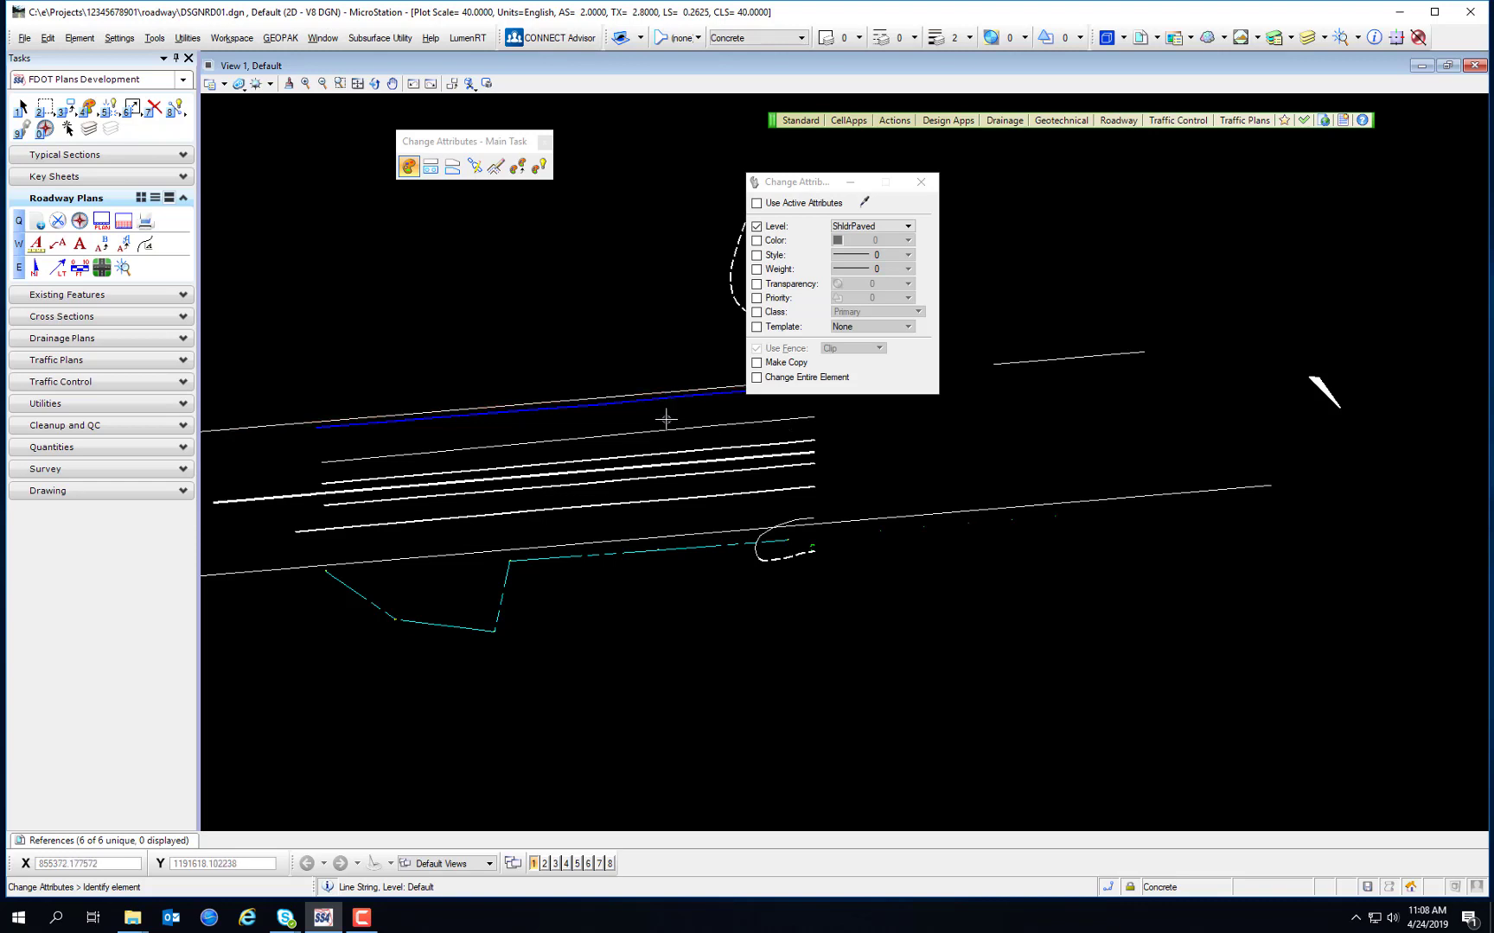
{"action": "scroll", "coordinate": [686, 439], "scroll_direction": "up", "scroll_amount": 2}
{"action": "left_click", "coordinate": [756, 240]}
{"action": "left_click", "coordinate": [757, 255]}
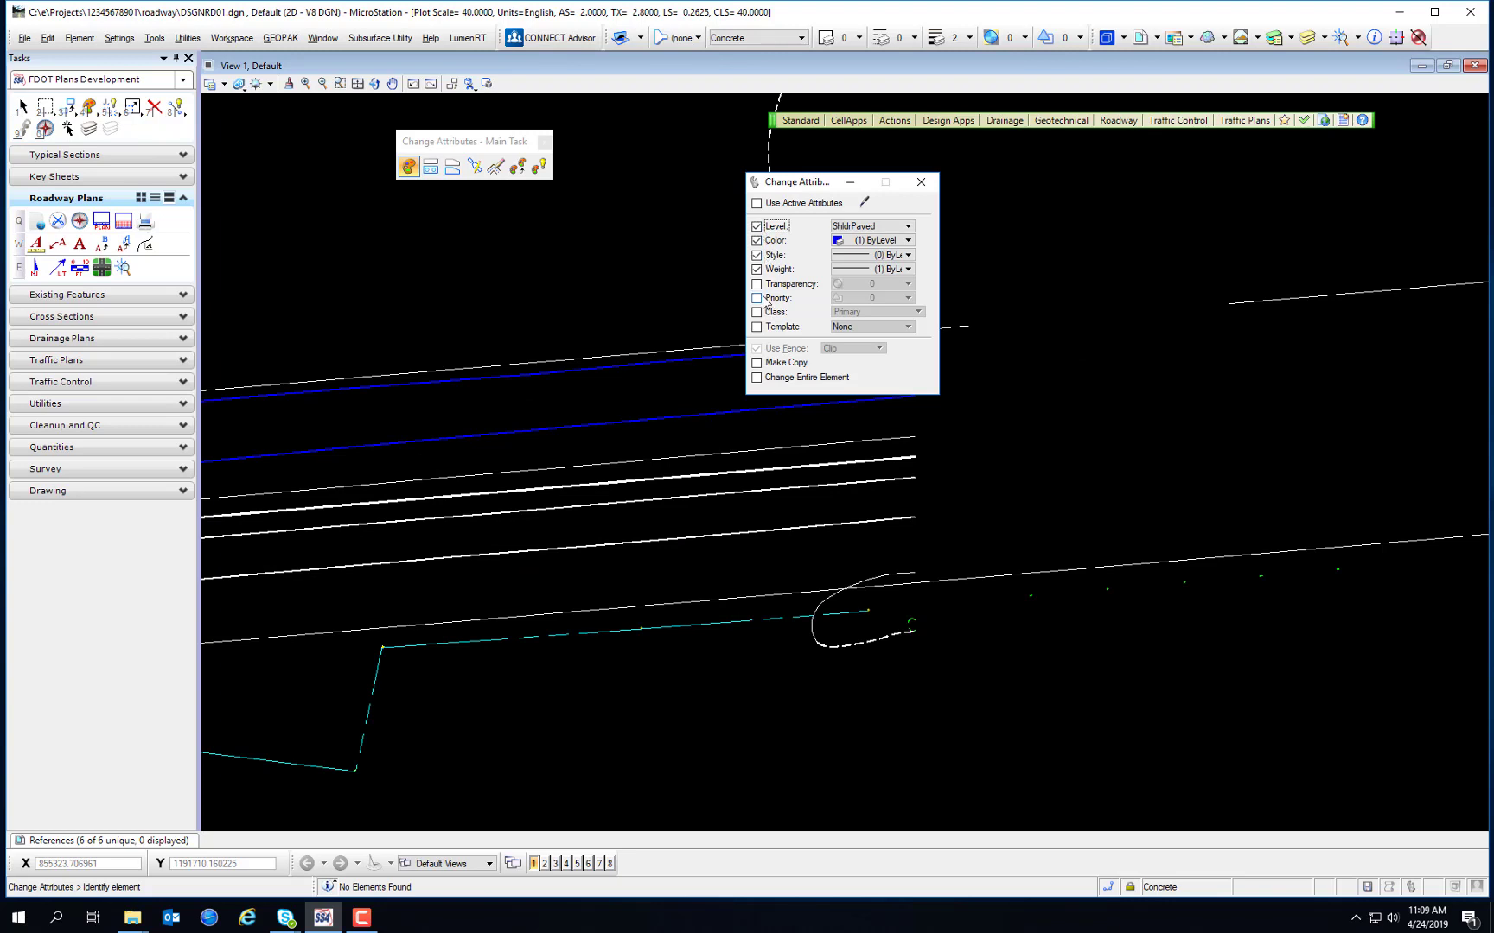
{"action": "left_click", "coordinate": [756, 269]}
Try the Transparency, Priority and Class options of the attribute change and switch each one off again
{"action": "left_click", "coordinate": [756, 283]}
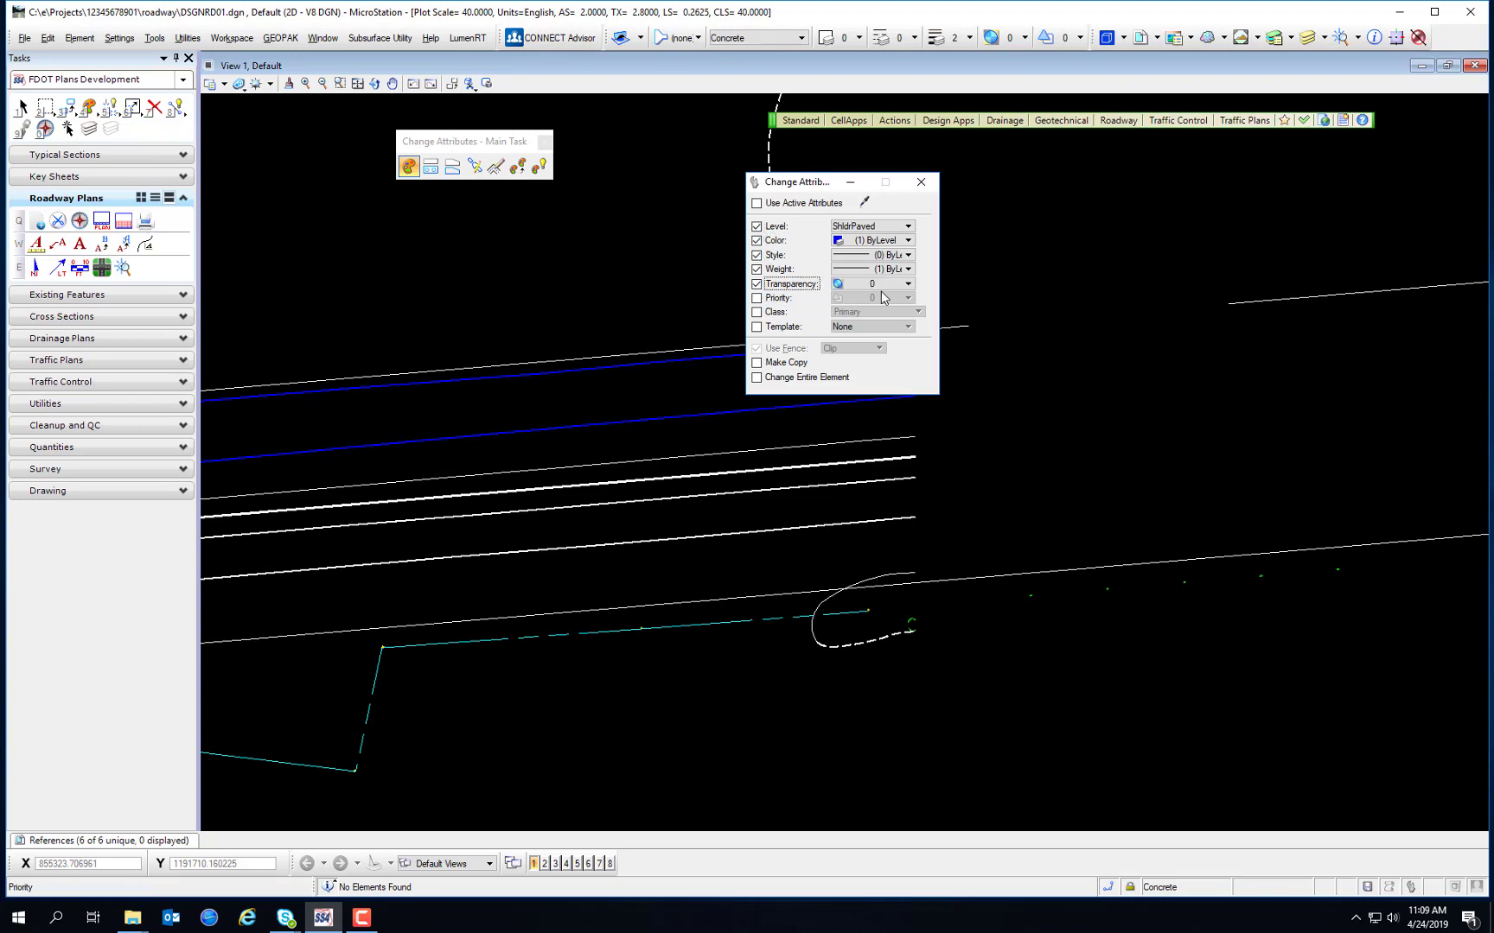
{"action": "left_click", "coordinate": [756, 284]}
{"action": "left_click", "coordinate": [756, 297]}
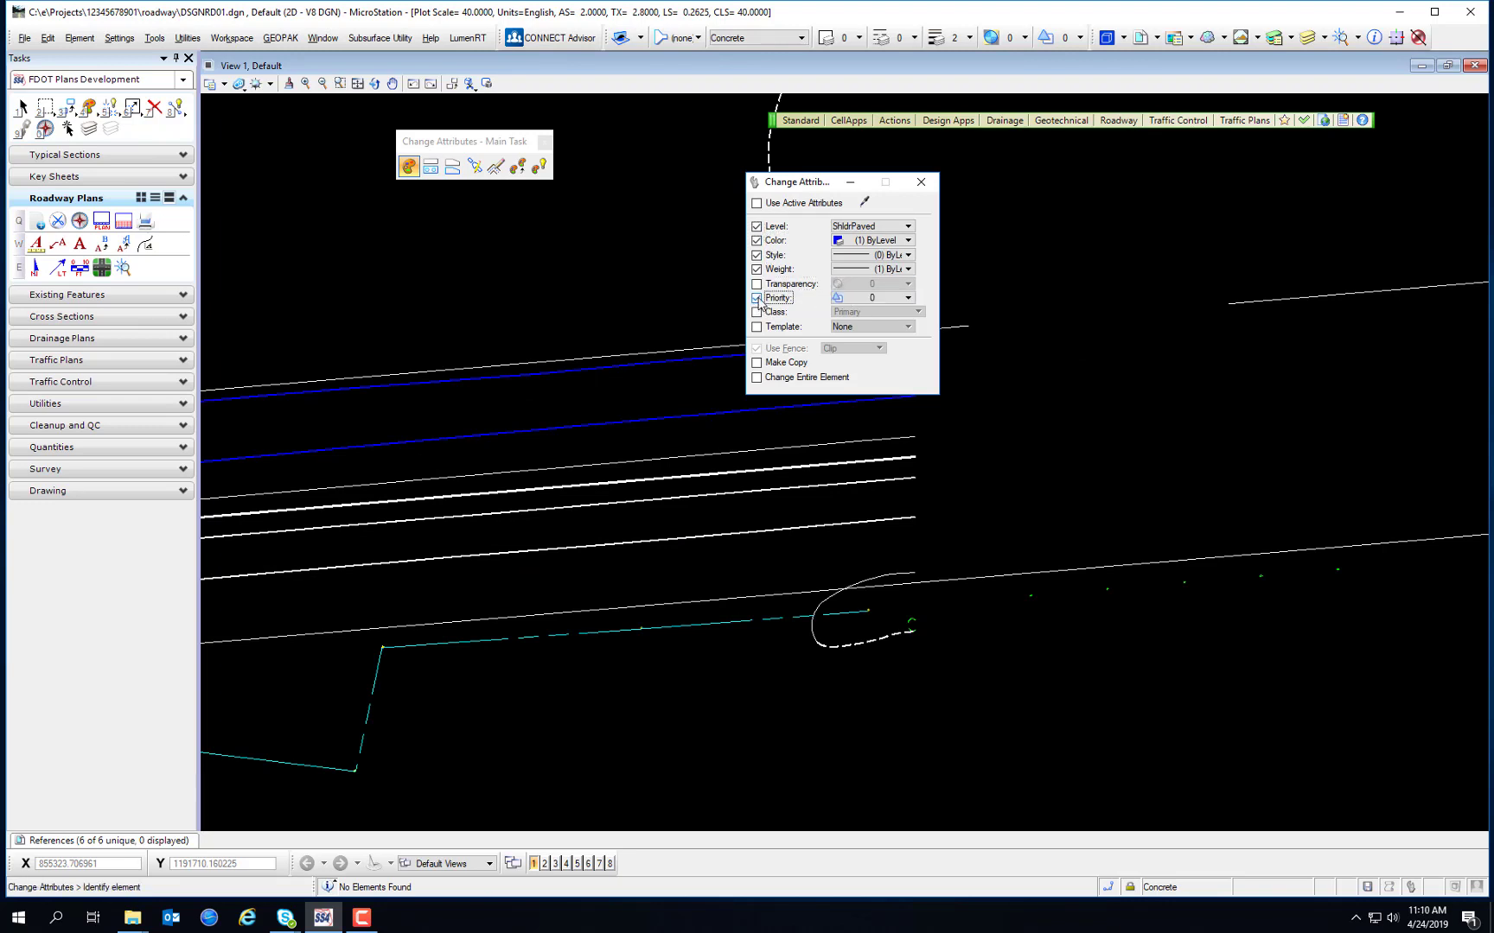
{"action": "left_click", "coordinate": [757, 297]}
{"action": "left_click", "coordinate": [757, 313]}
{"action": "left_click", "coordinate": [916, 311]}
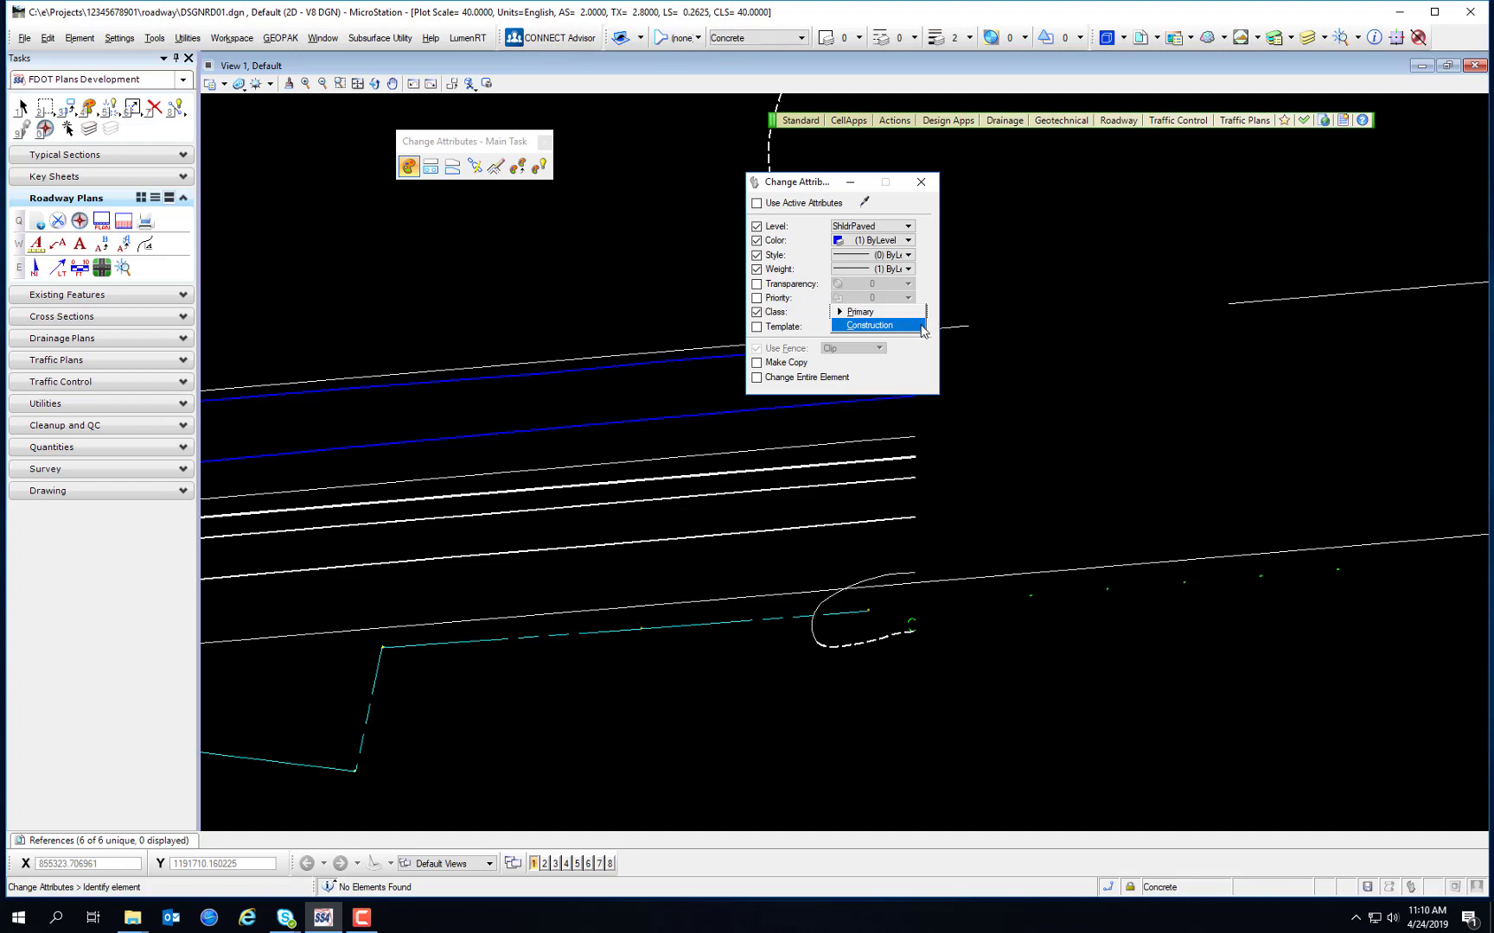
{"action": "left_click", "coordinate": [902, 350]}
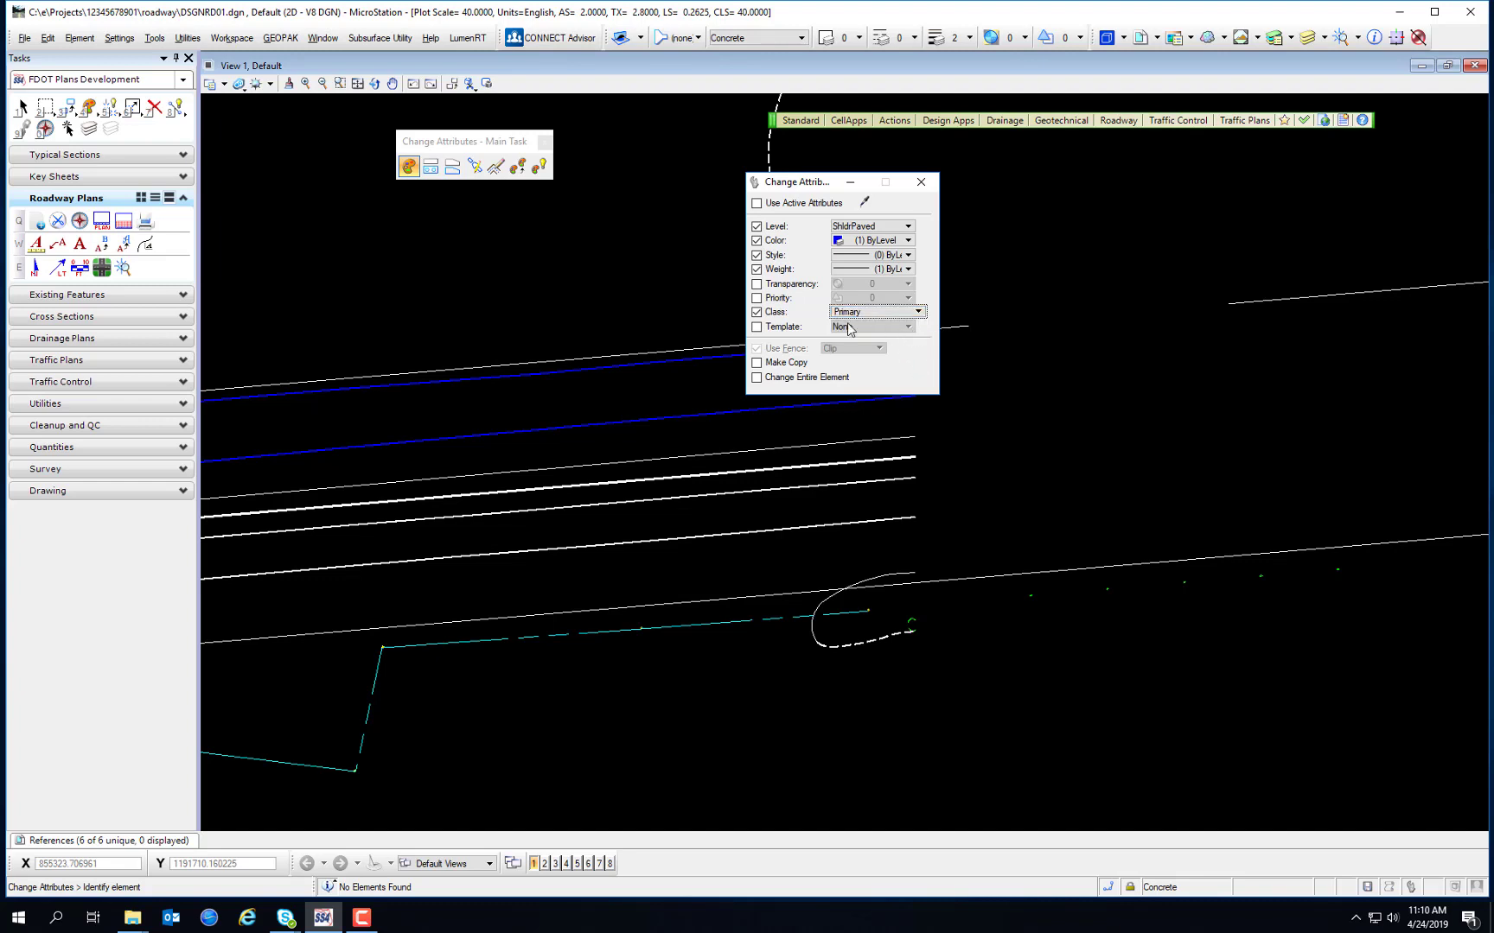
{"action": "left_click", "coordinate": [757, 312]}
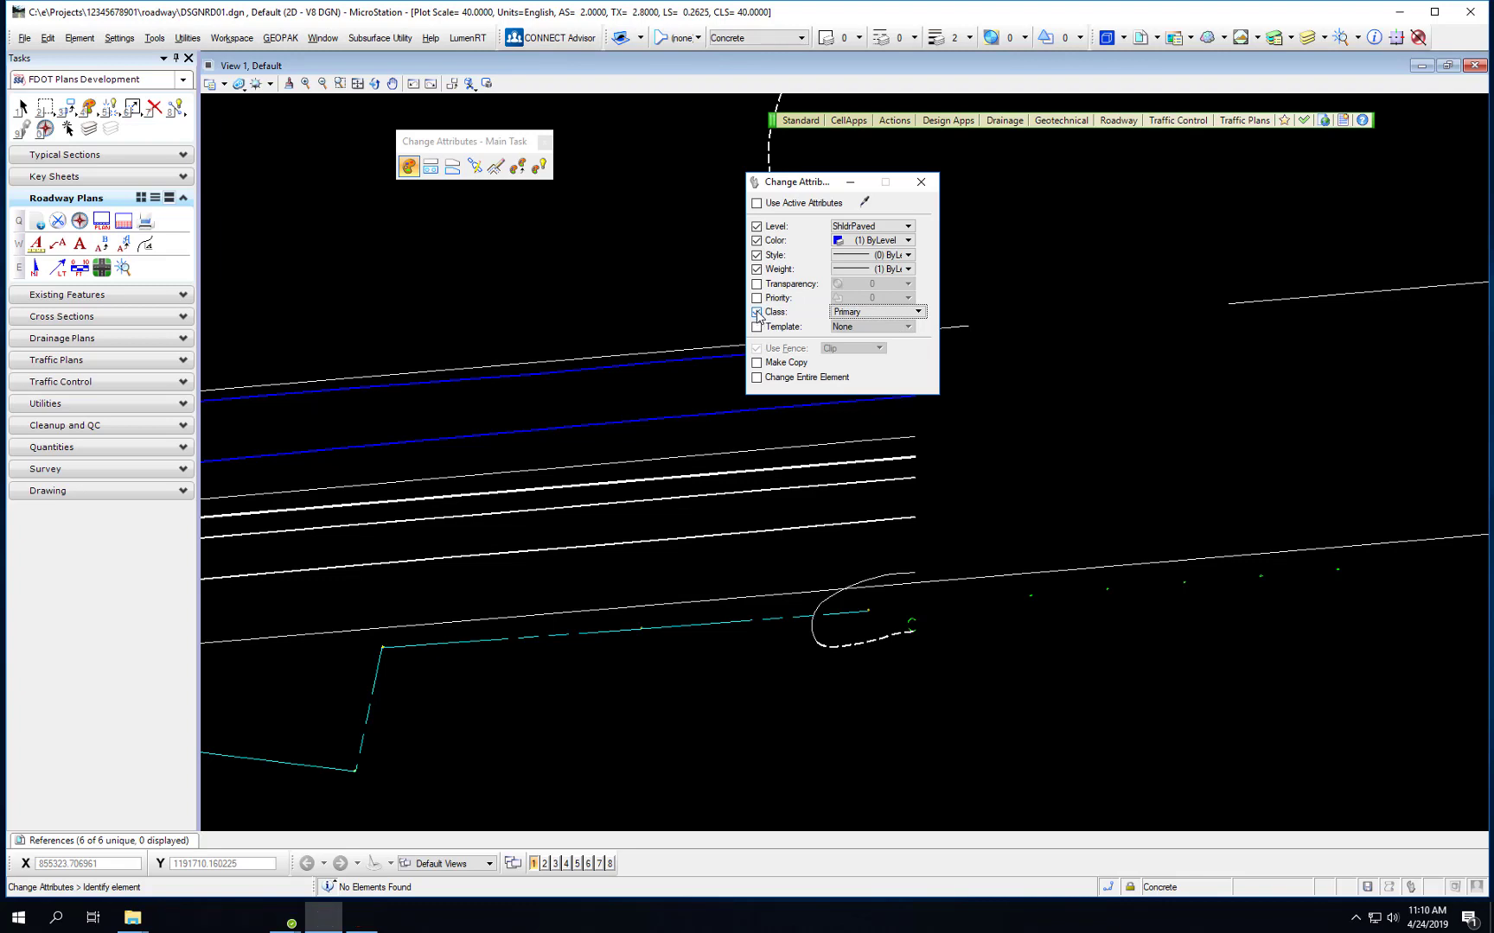
Switch off the Class option of the attribute change and try Make Copy, leaving it switched off
{"action": "left_click", "coordinate": [757, 316]}
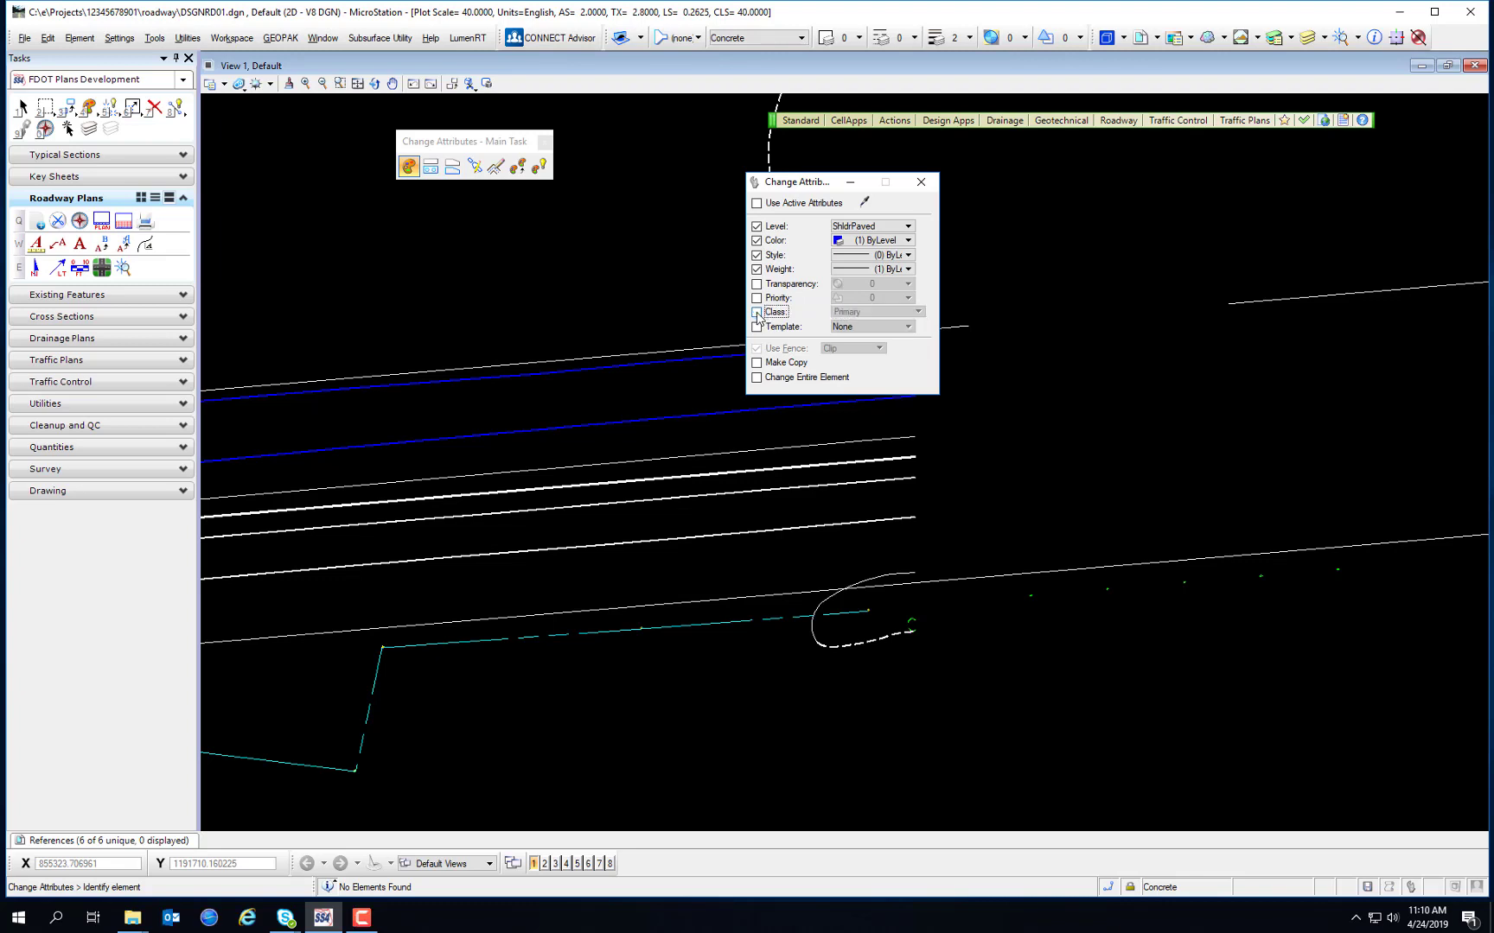
{"action": "left_click", "coordinate": [758, 363]}
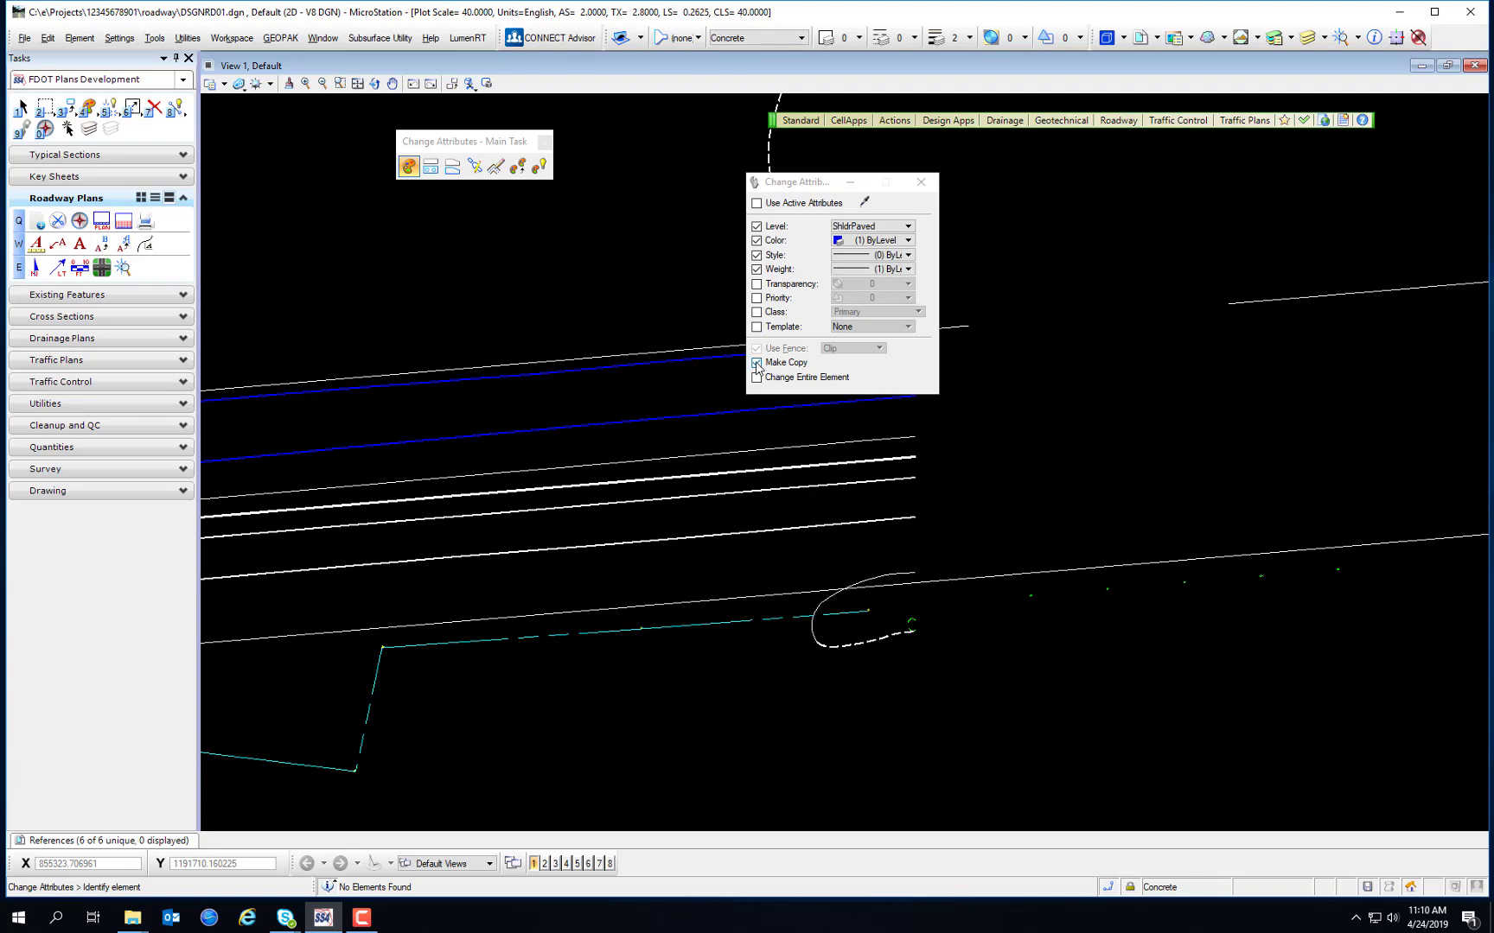
{"action": "left_click", "coordinate": [758, 364]}
{"action": "left_click", "coordinate": [803, 187]}
Use Match Element Attributes to sample the blue ShldrPaved line, the cyan dashed RWLine_ep line and a white Default line in turn
{"action": "left_click", "coordinate": [865, 202]}
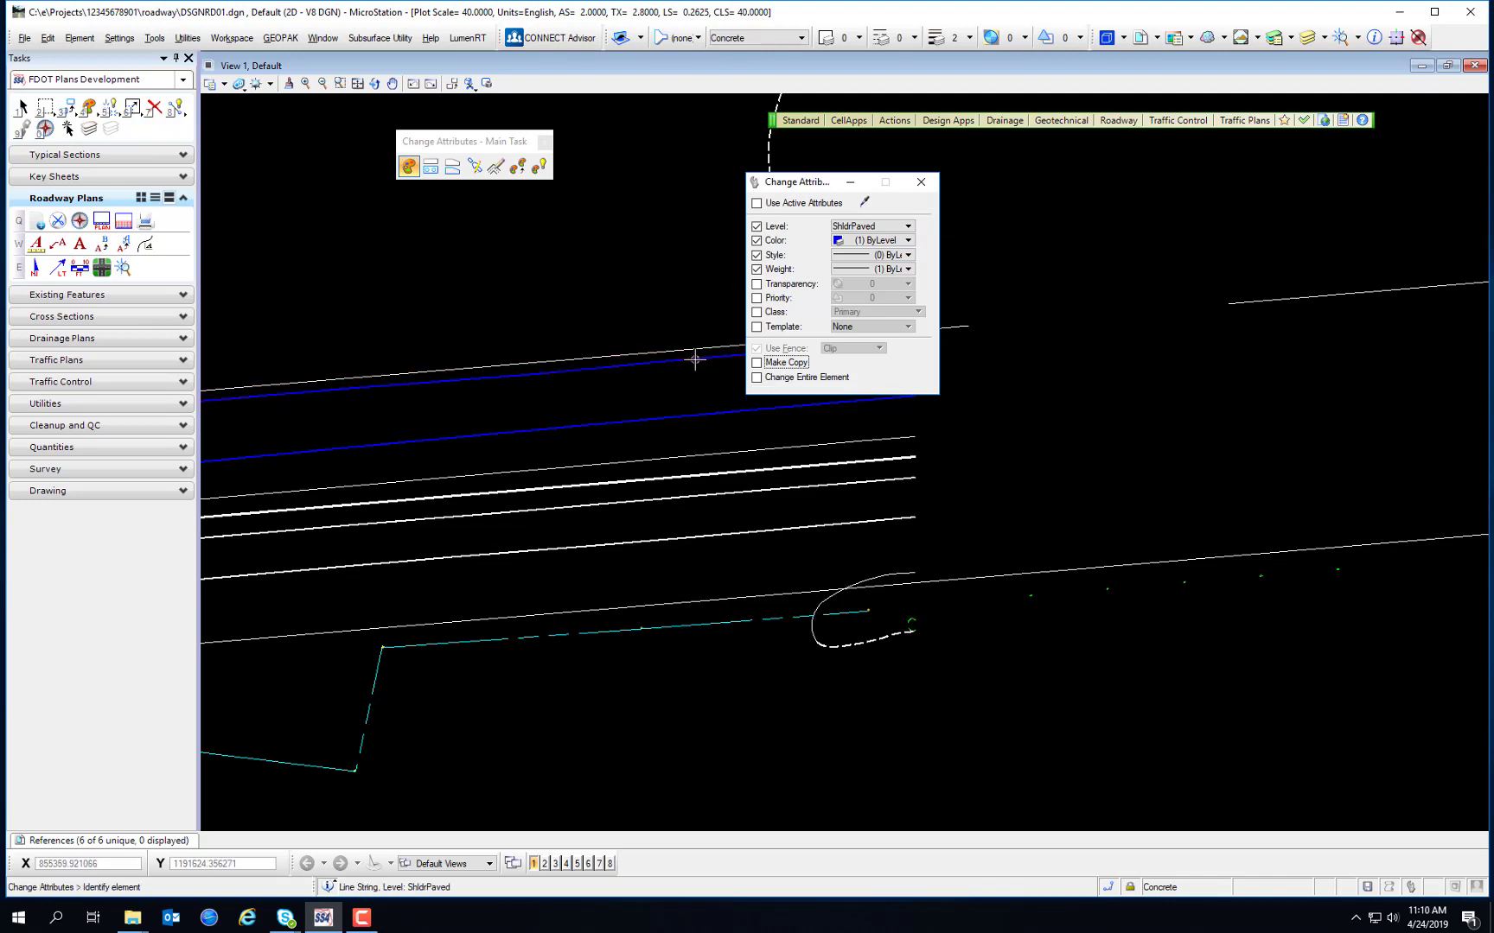
{"action": "left_click", "coordinate": [694, 359]}
{"action": "left_click", "coordinate": [864, 202]}
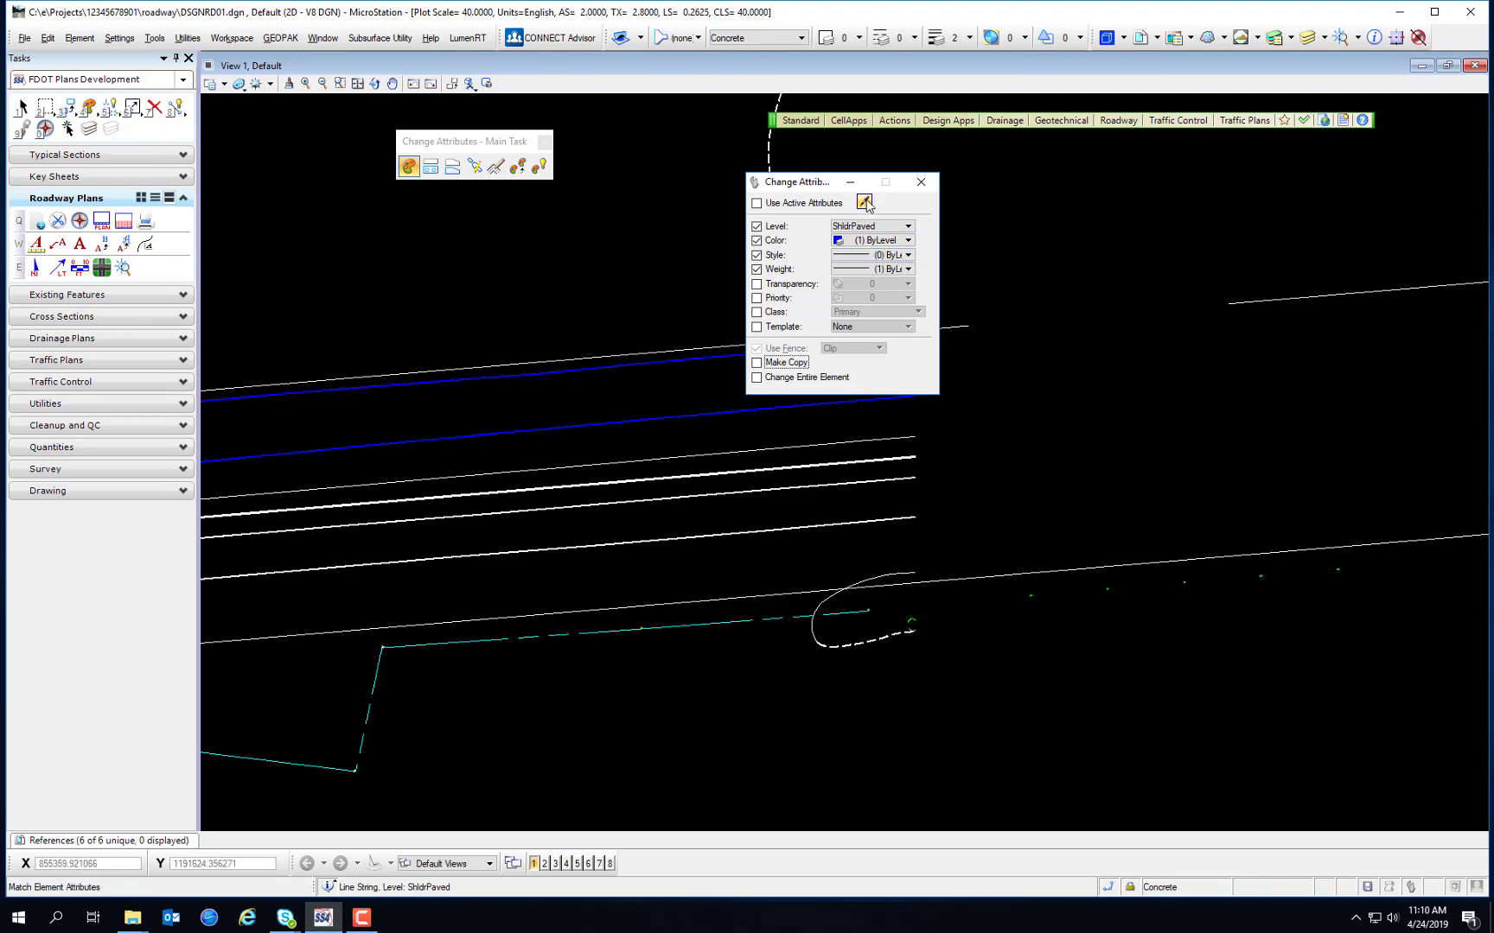
{"action": "left_click", "coordinate": [728, 623]}
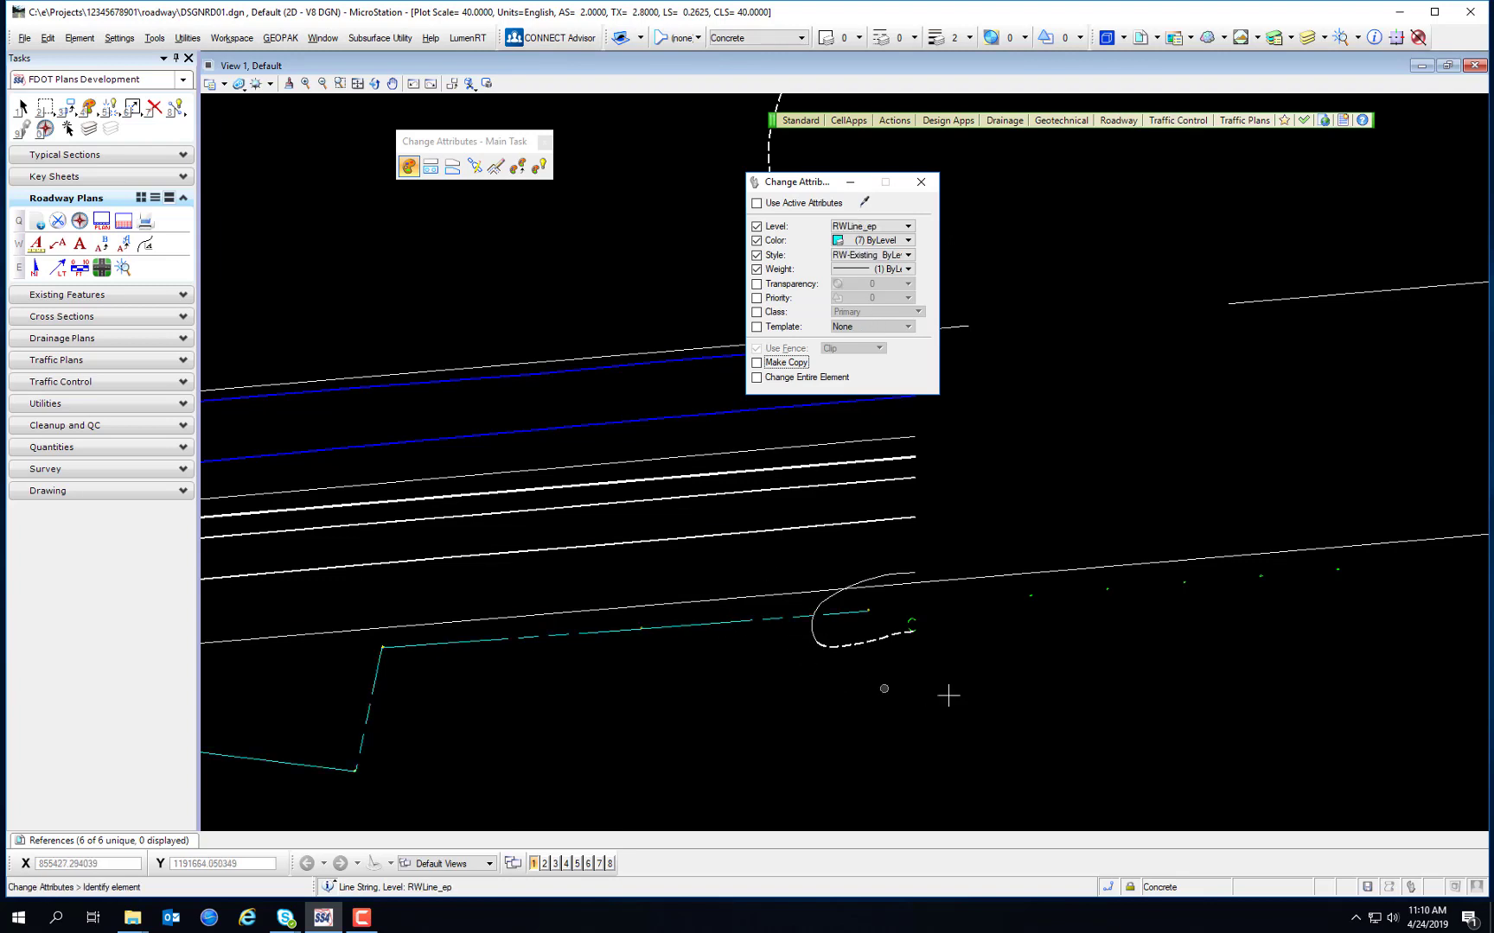
{"action": "left_click", "coordinate": [865, 202]}
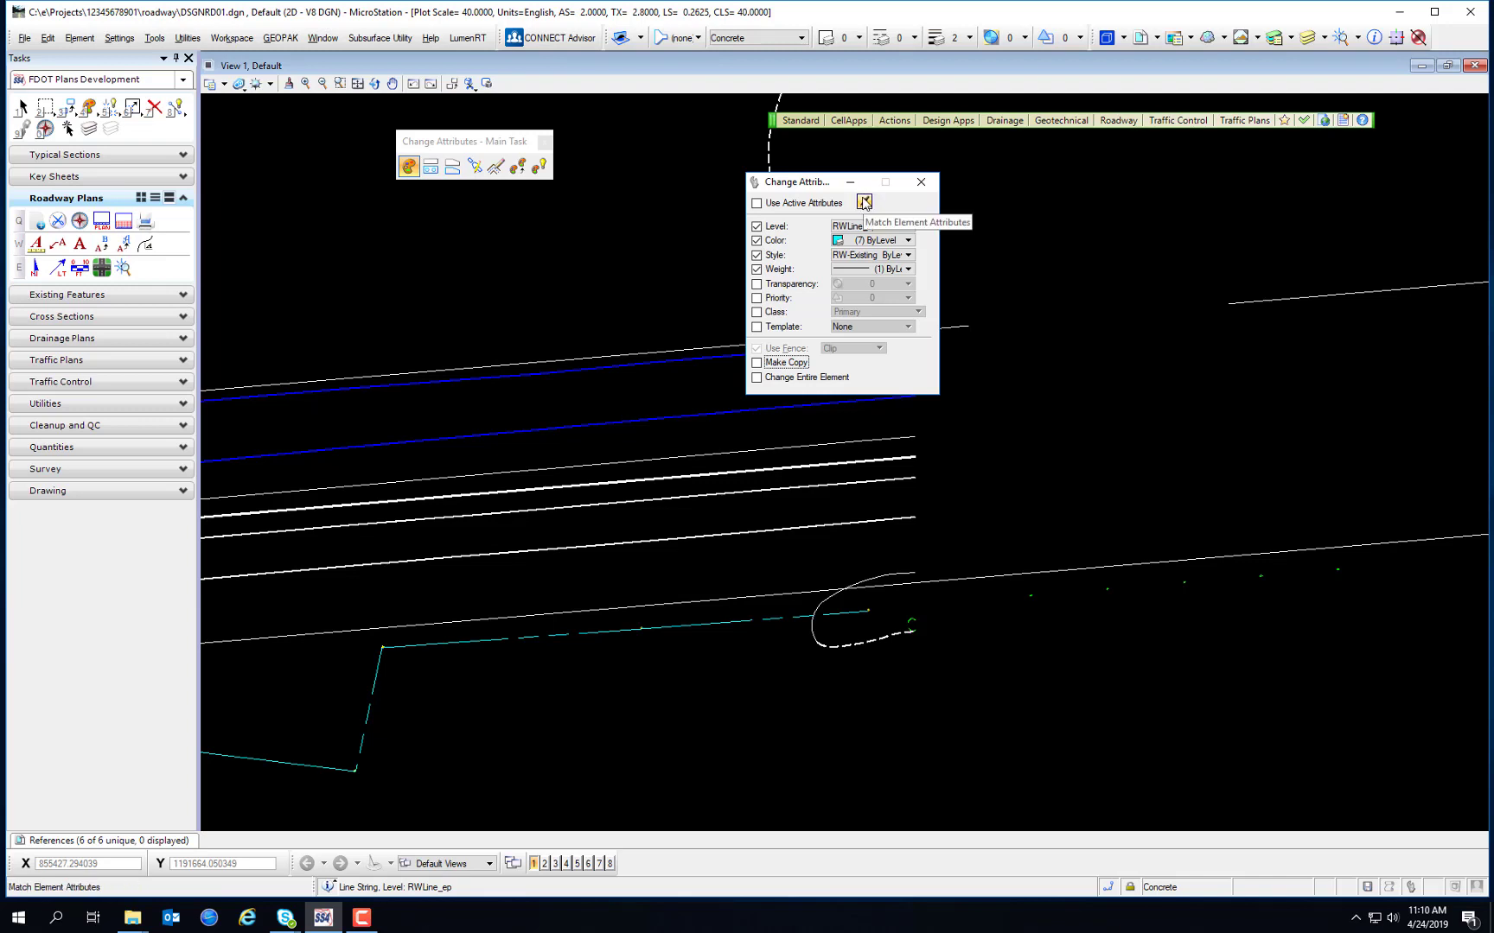
{"action": "left_click", "coordinate": [864, 202]}
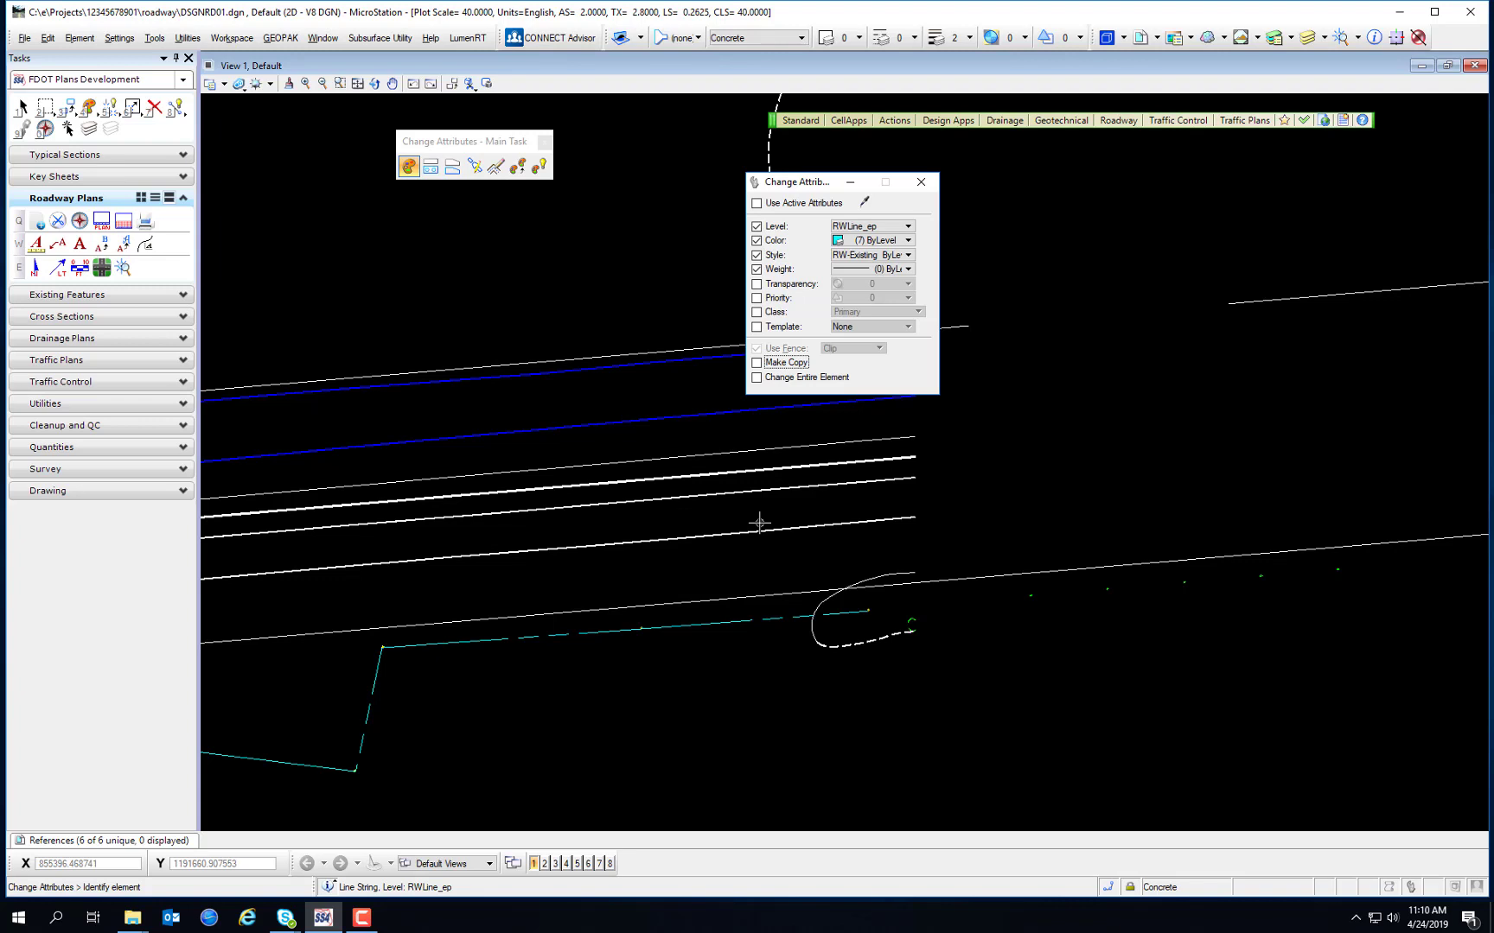
{"action": "left_click", "coordinate": [863, 202]}
{"action": "left_click", "coordinate": [759, 450]}
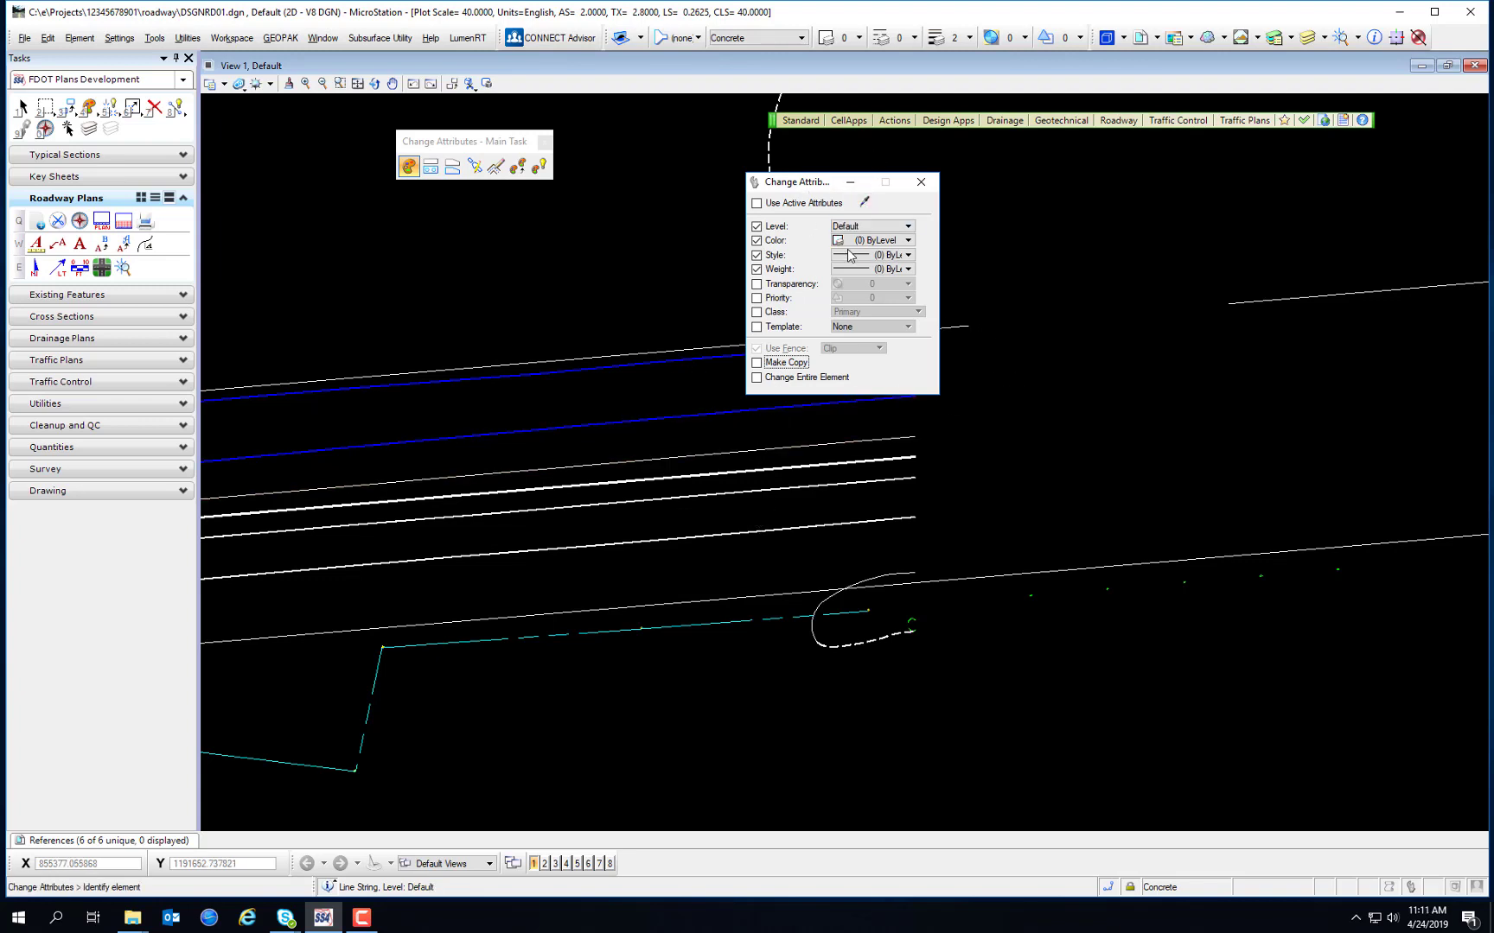
Match the change settings to the upper blue ShldrPaved line and apply them to the lower blue line and three white lines
{"action": "left_click", "coordinate": [863, 202]}
{"action": "left_click", "coordinate": [714, 358]}
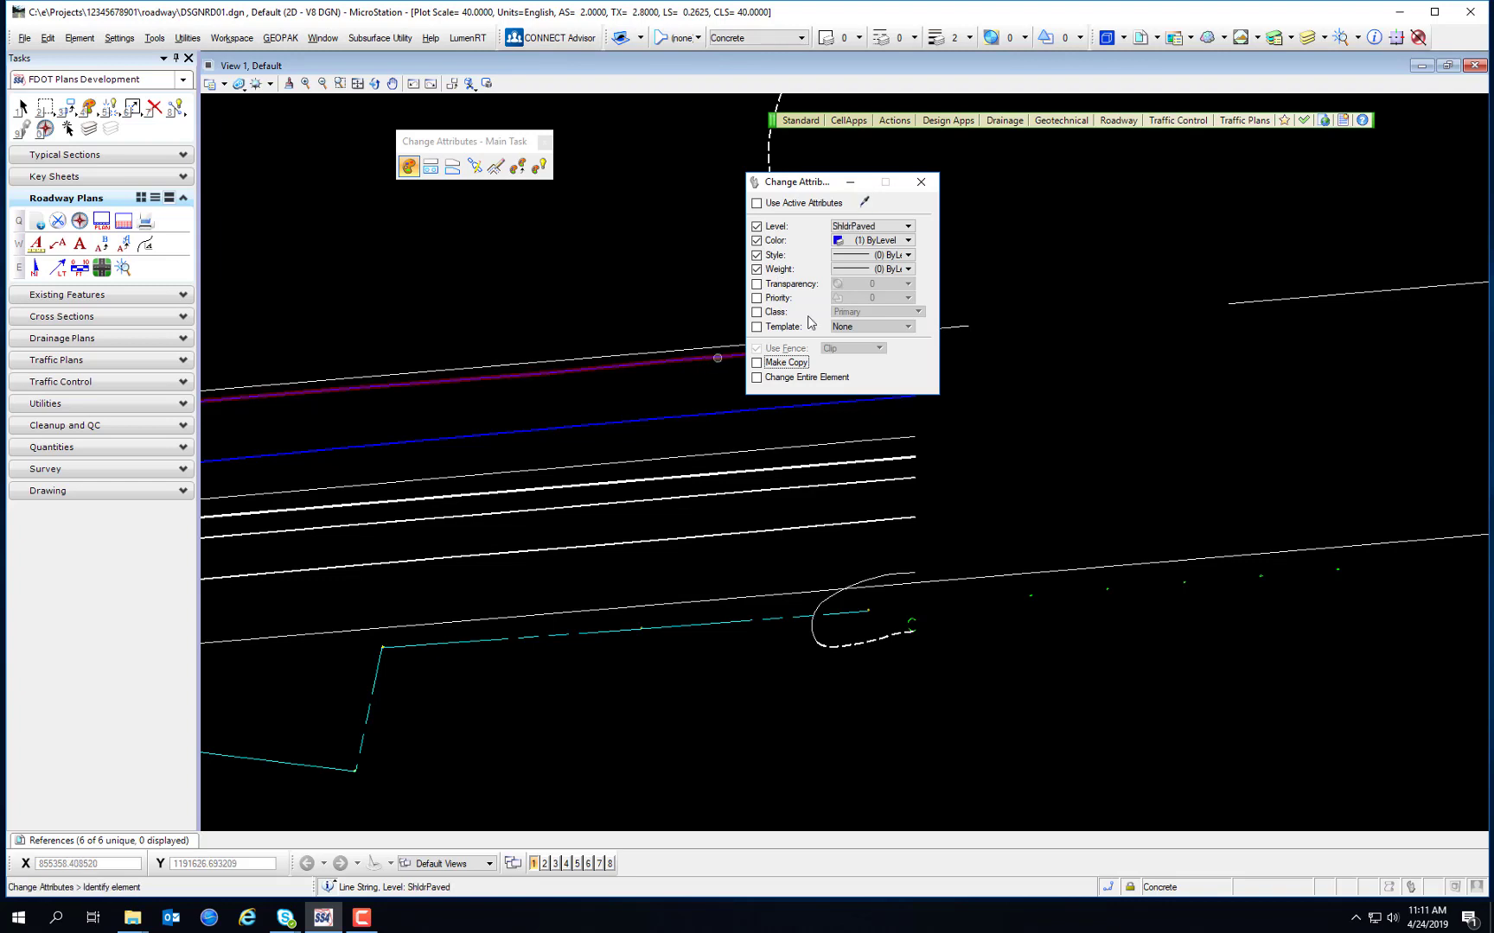
{"action": "left_click", "coordinate": [784, 407]}
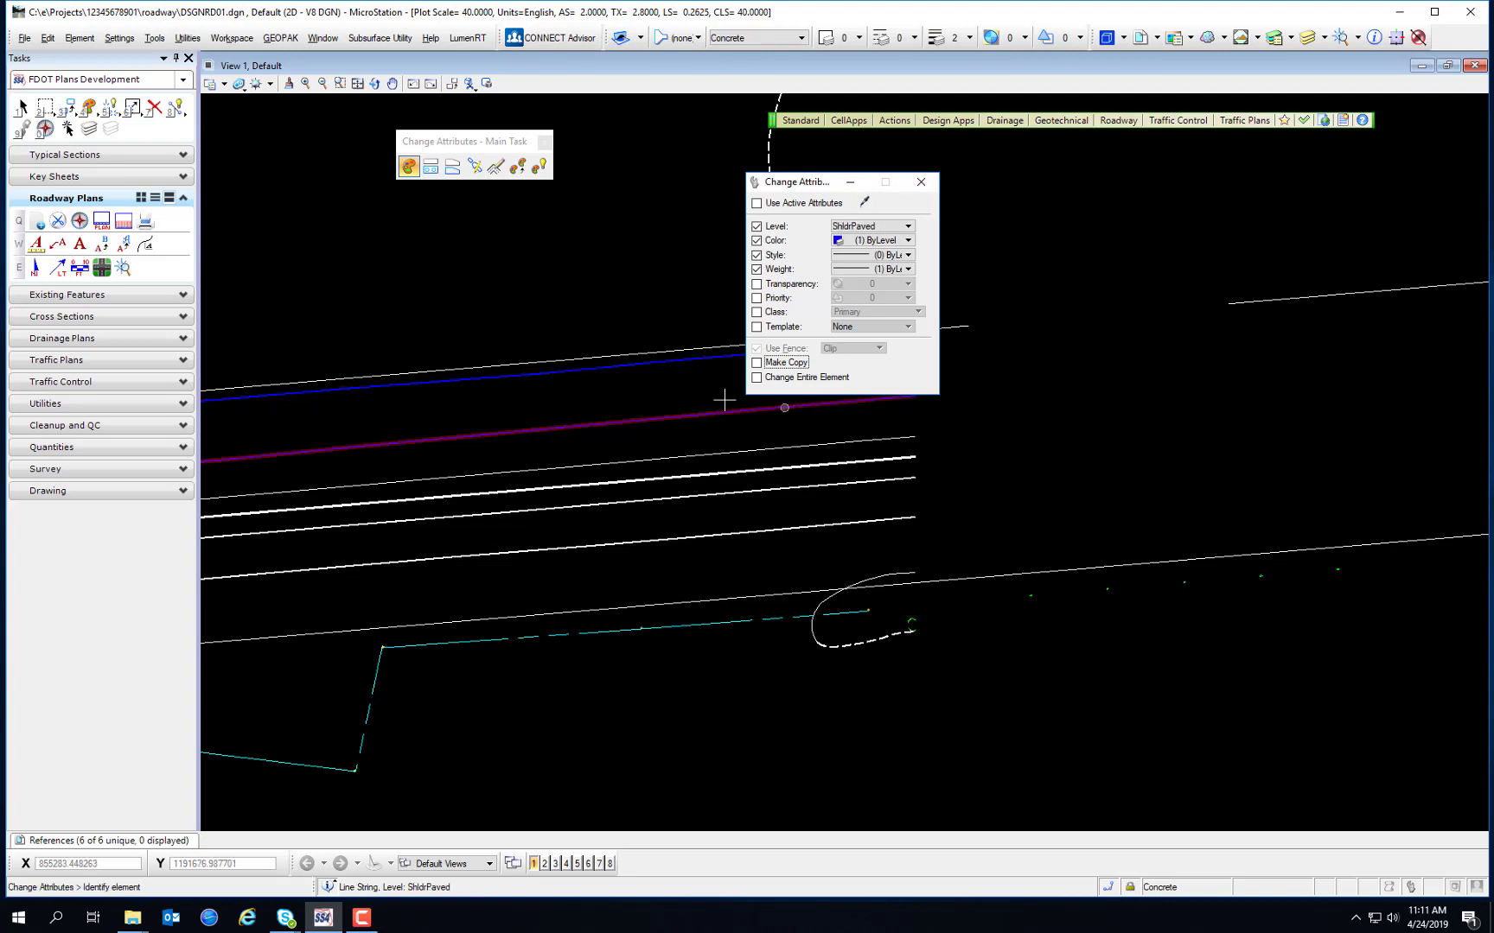
{"action": "left_click", "coordinate": [722, 399]}
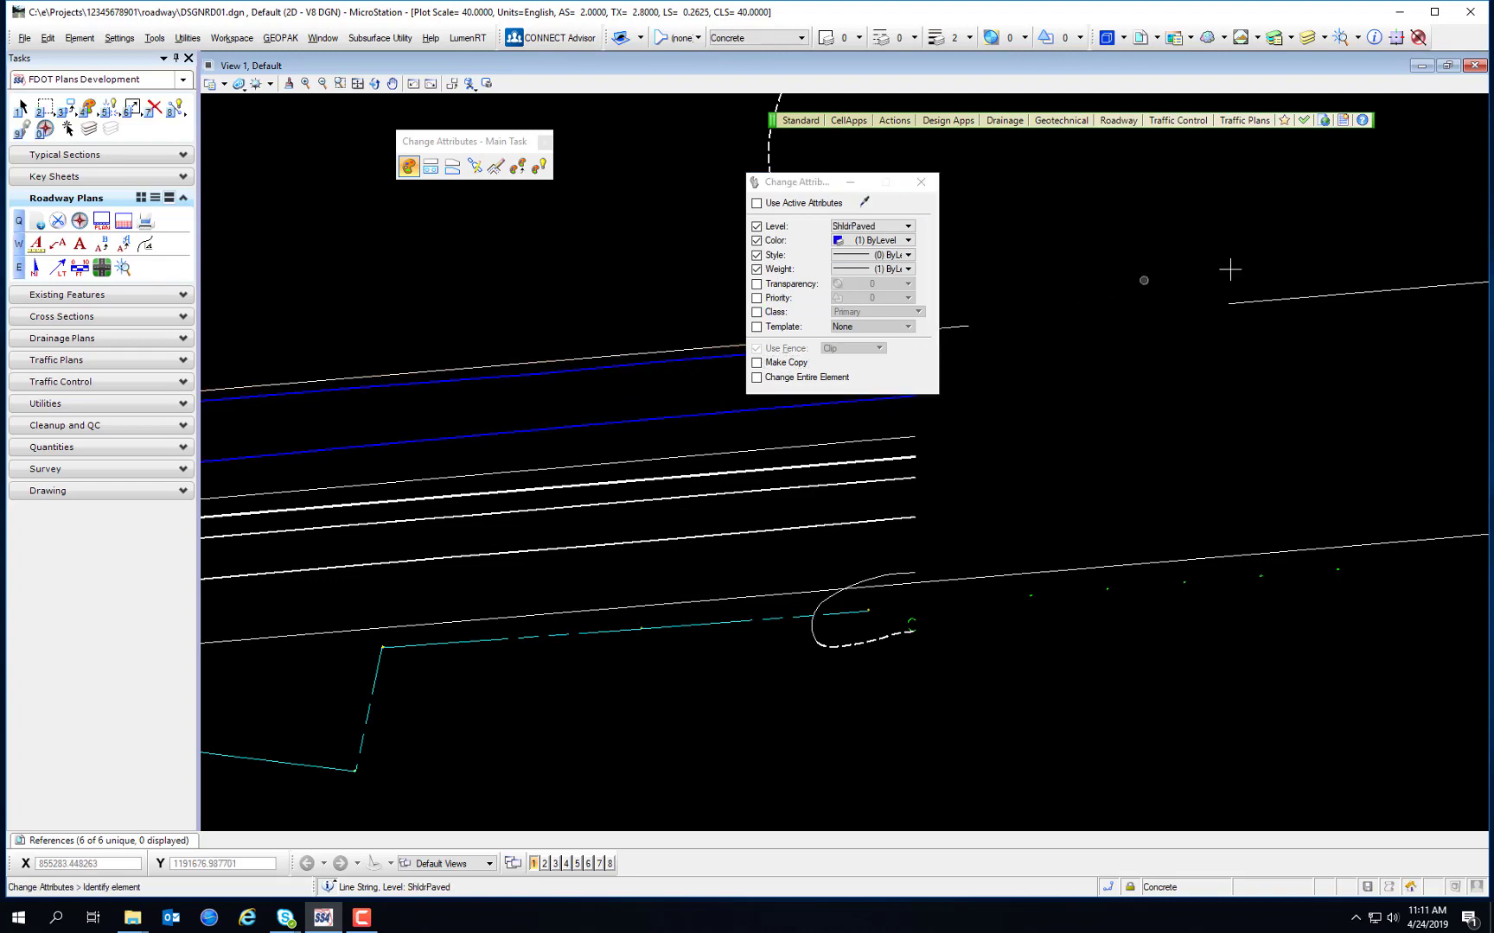
{"action": "left_click", "coordinate": [1245, 301]}
{"action": "left_click", "coordinate": [889, 439]}
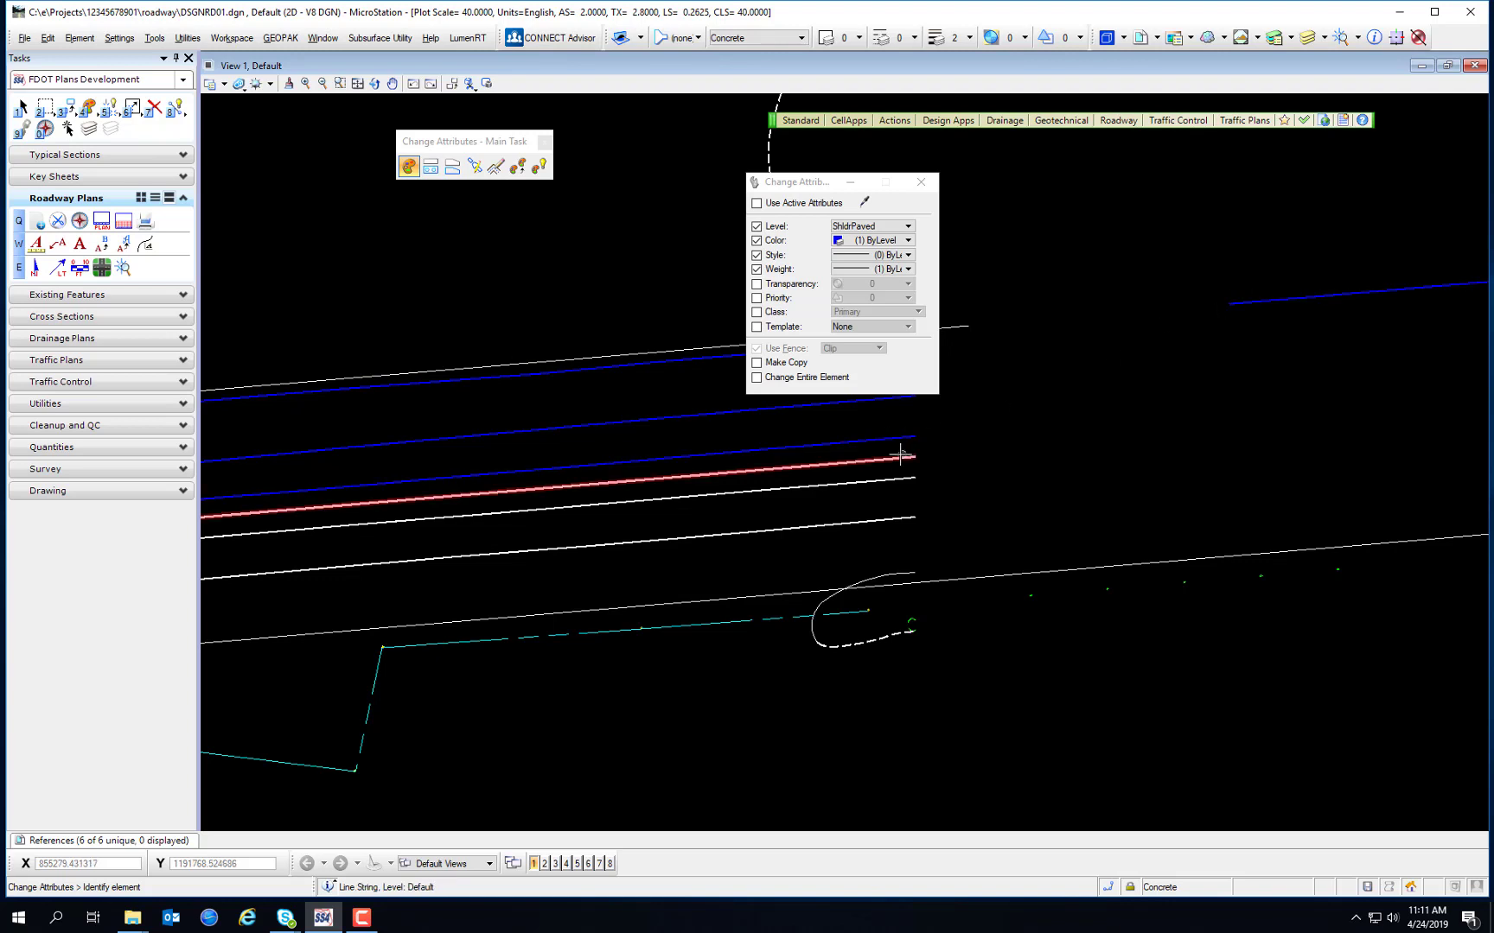
{"action": "left_click", "coordinate": [899, 455]}
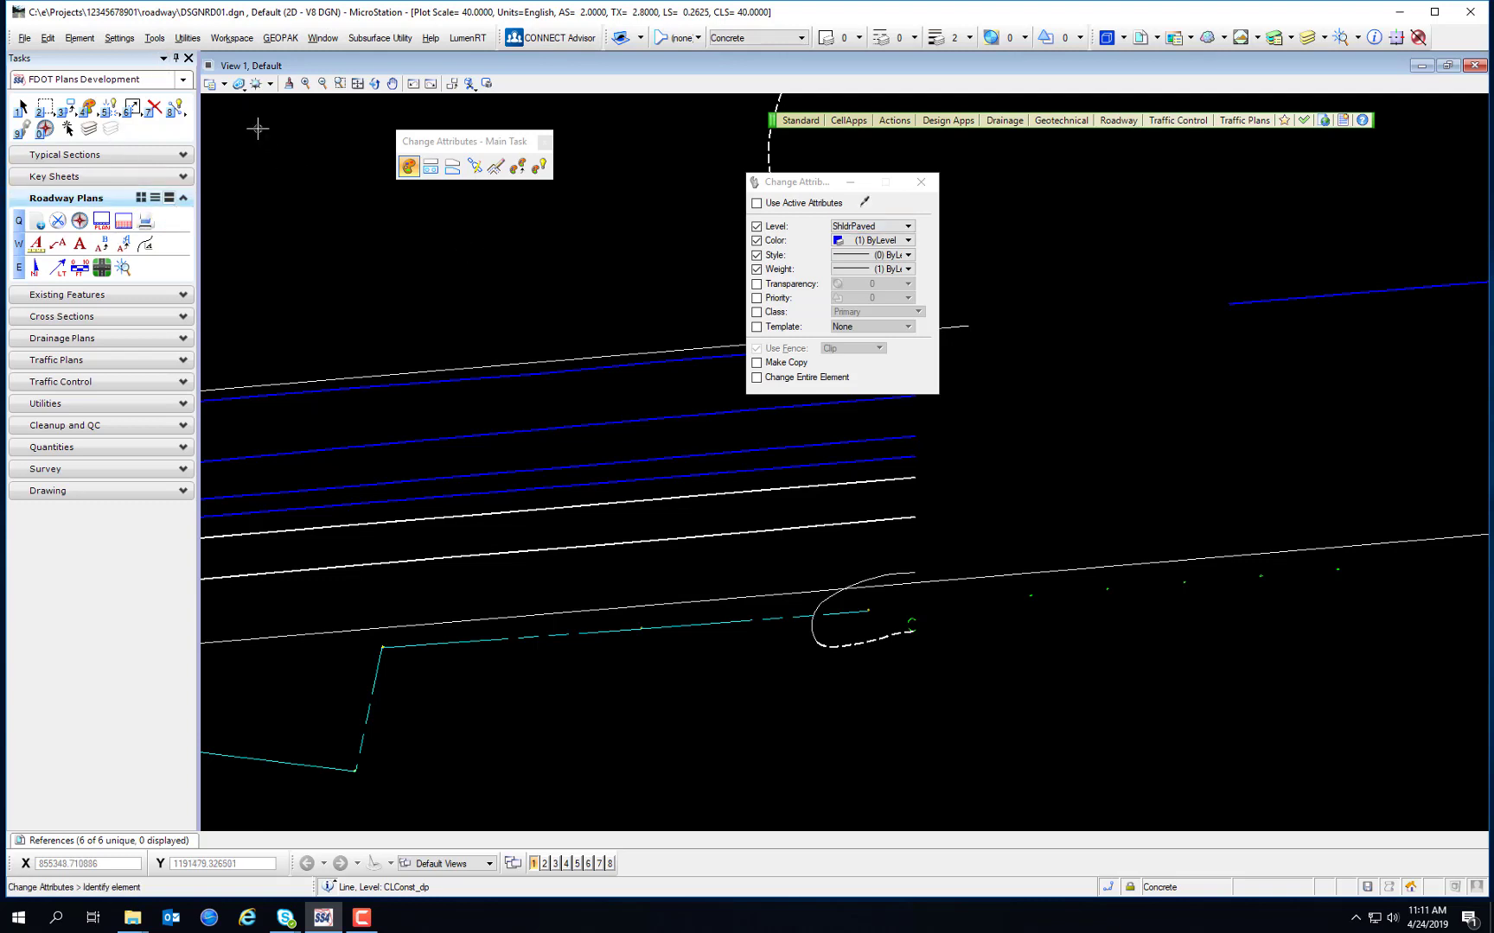
Undo the attribute changes on the three white lines and return to element selection
{"action": "key", "text": "ctrl+z"}
{"action": "key", "text": "ctrl+z"}
{"action": "key", "text": "ctrl+z"}
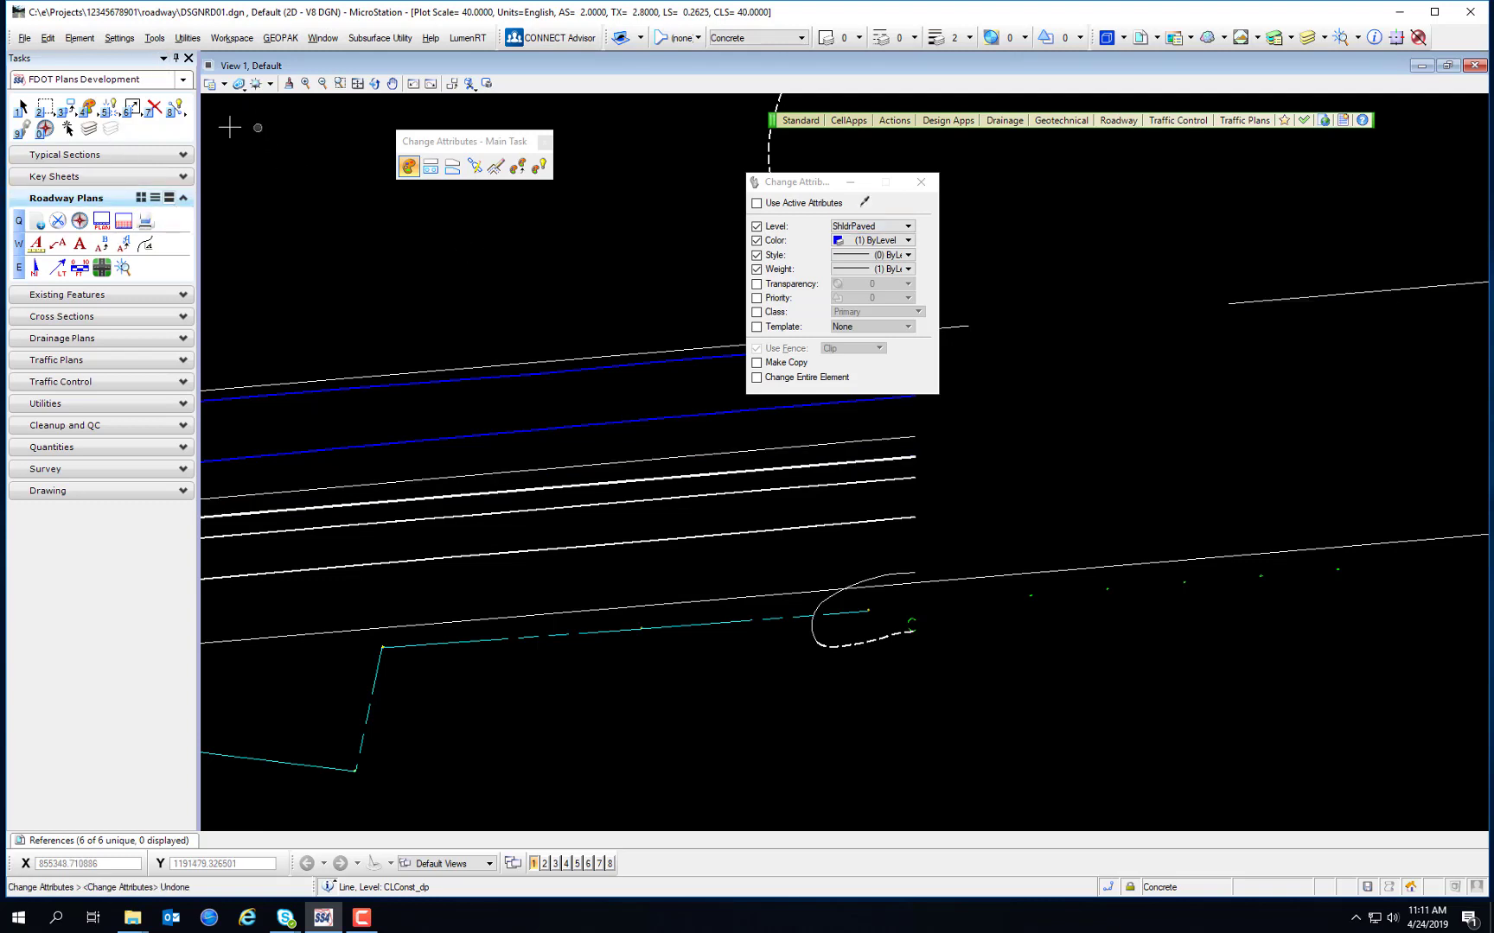
{"action": "left_click", "coordinate": [22, 108]}
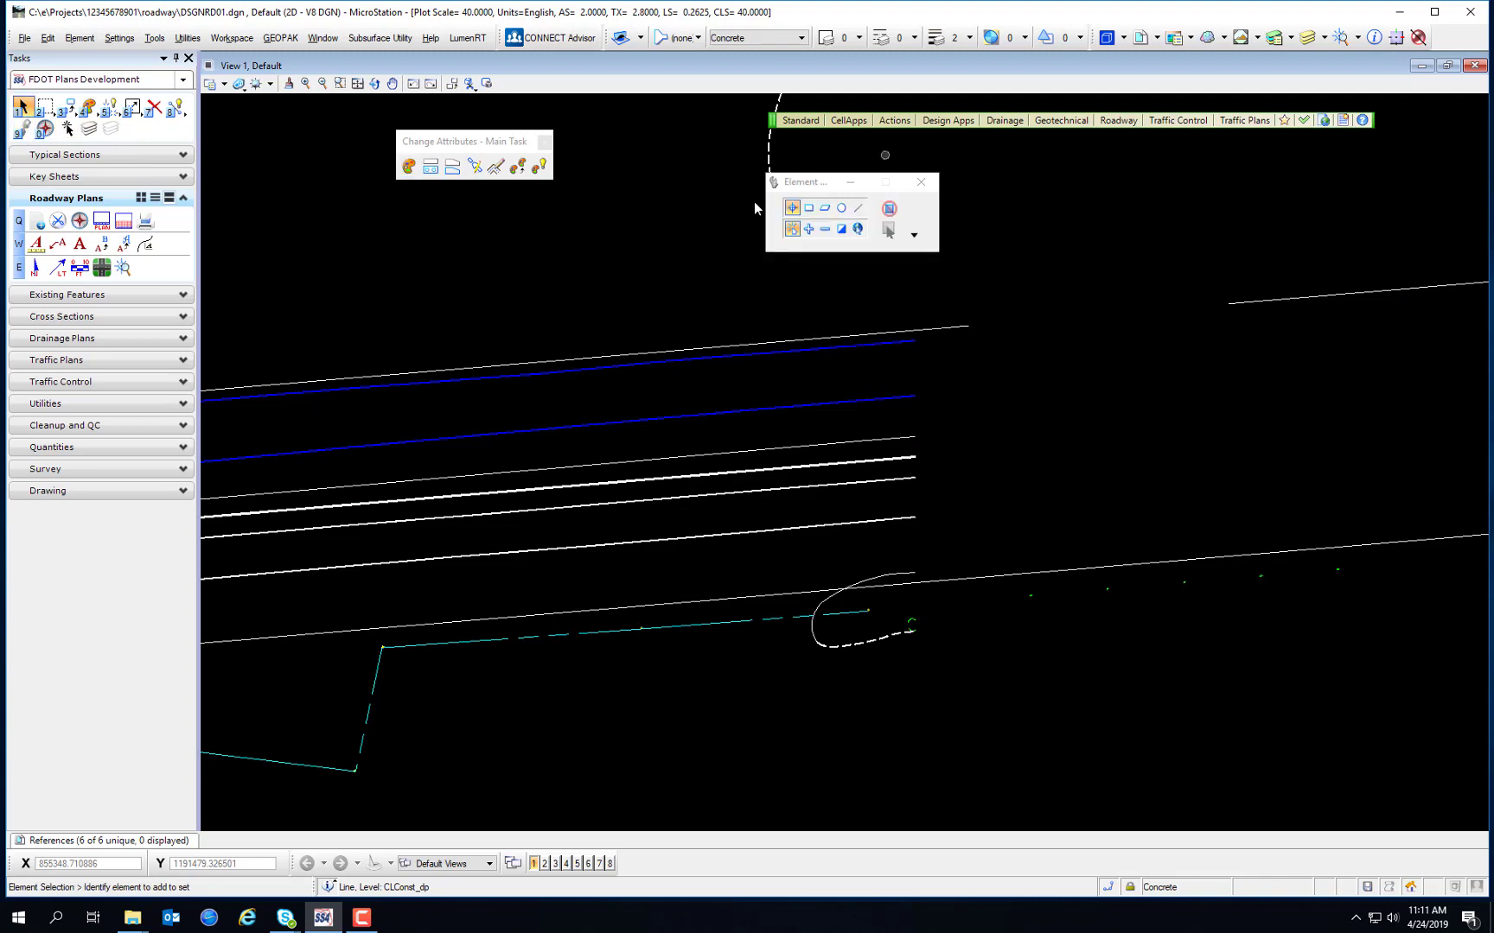
Review the settings of the Change Element to Active Area, Change Element Fill, Modify Line Style Attributes and Change Multi-line tools
{"action": "left_click", "coordinate": [429, 166]}
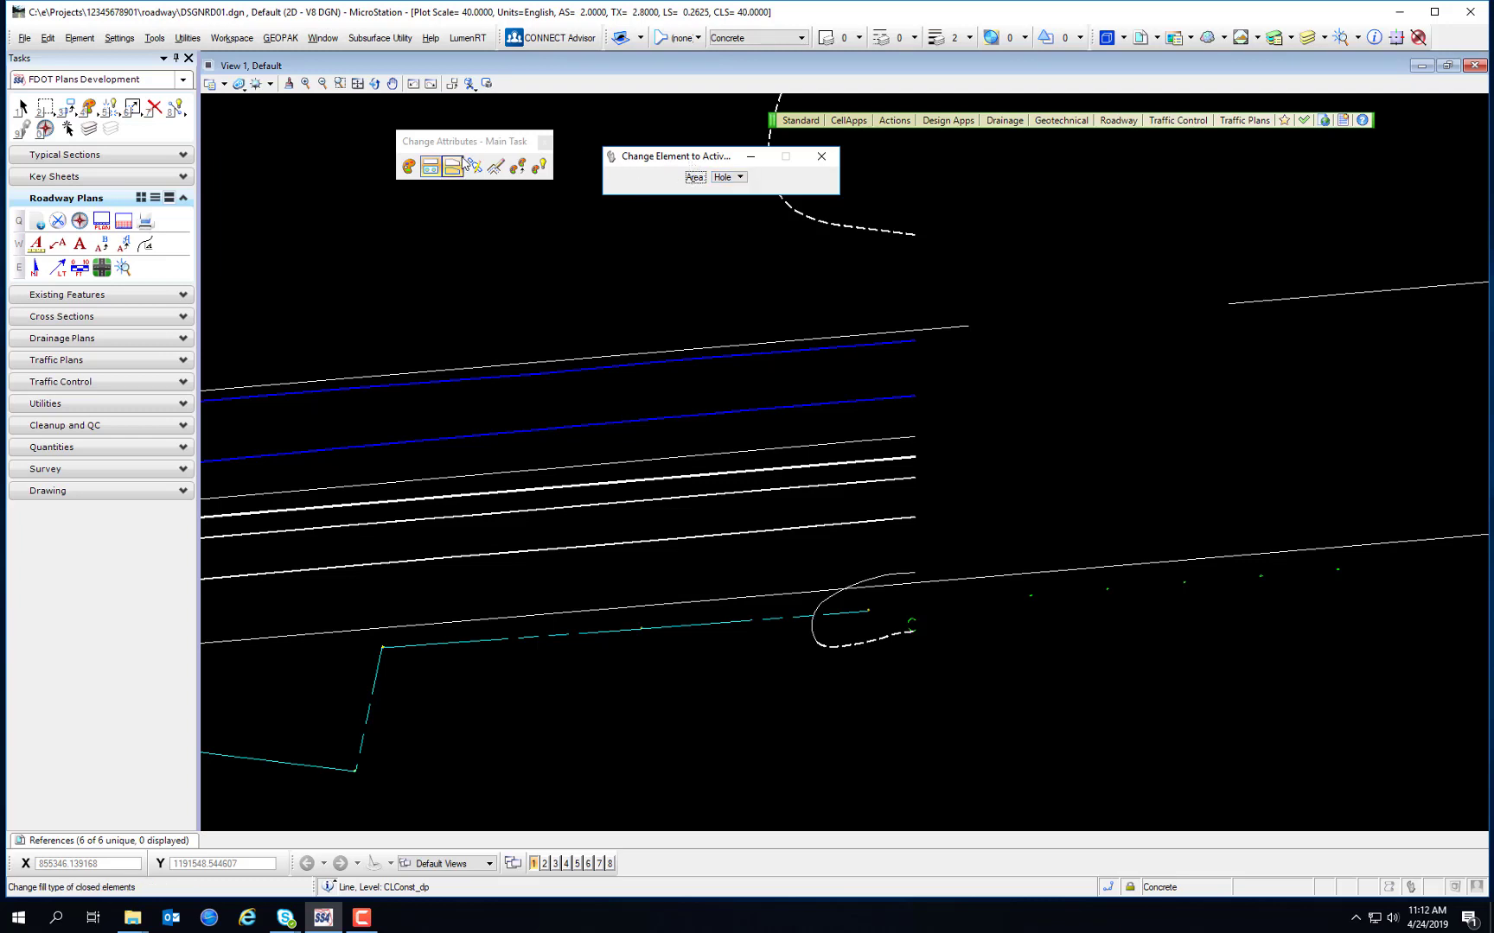
{"action": "left_click", "coordinate": [450, 169]}
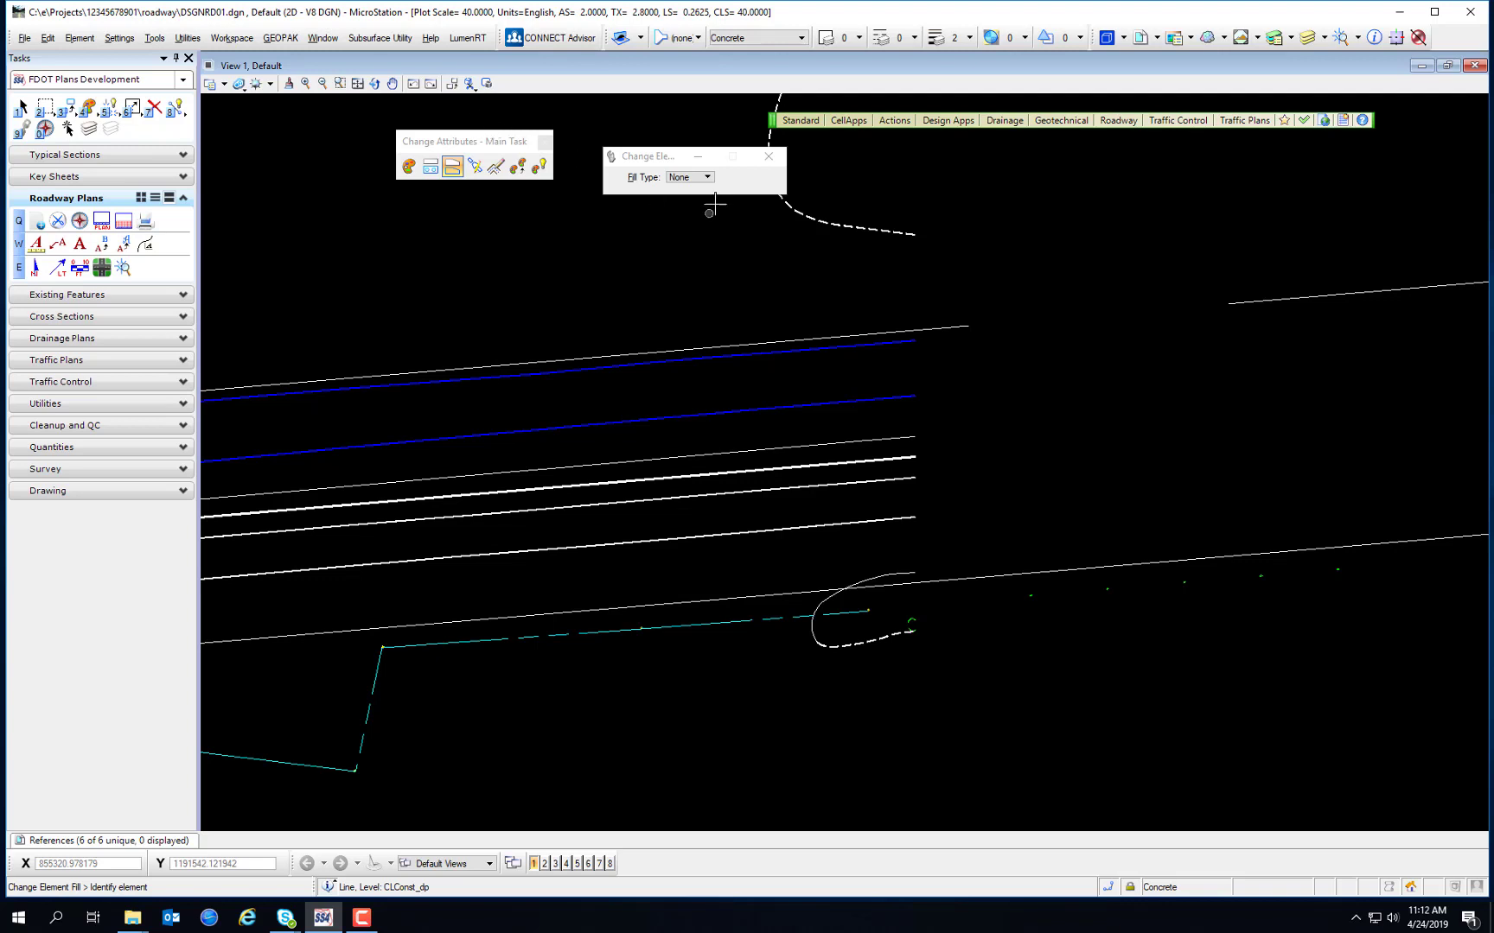
{"action": "left_click", "coordinate": [689, 178]}
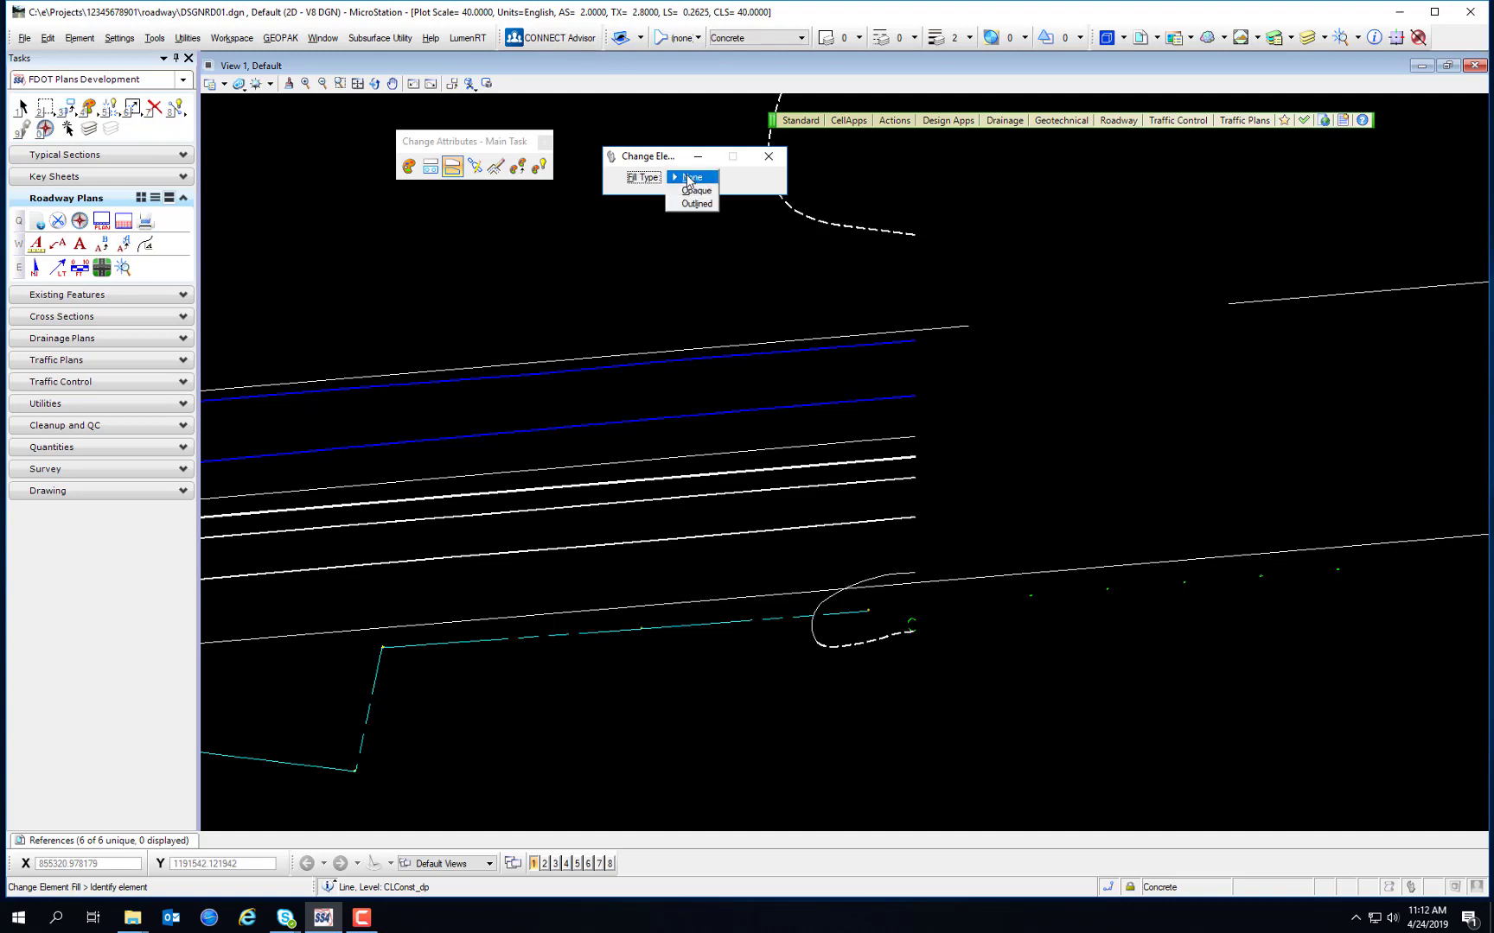
{"action": "left_click", "coordinate": [690, 178]}
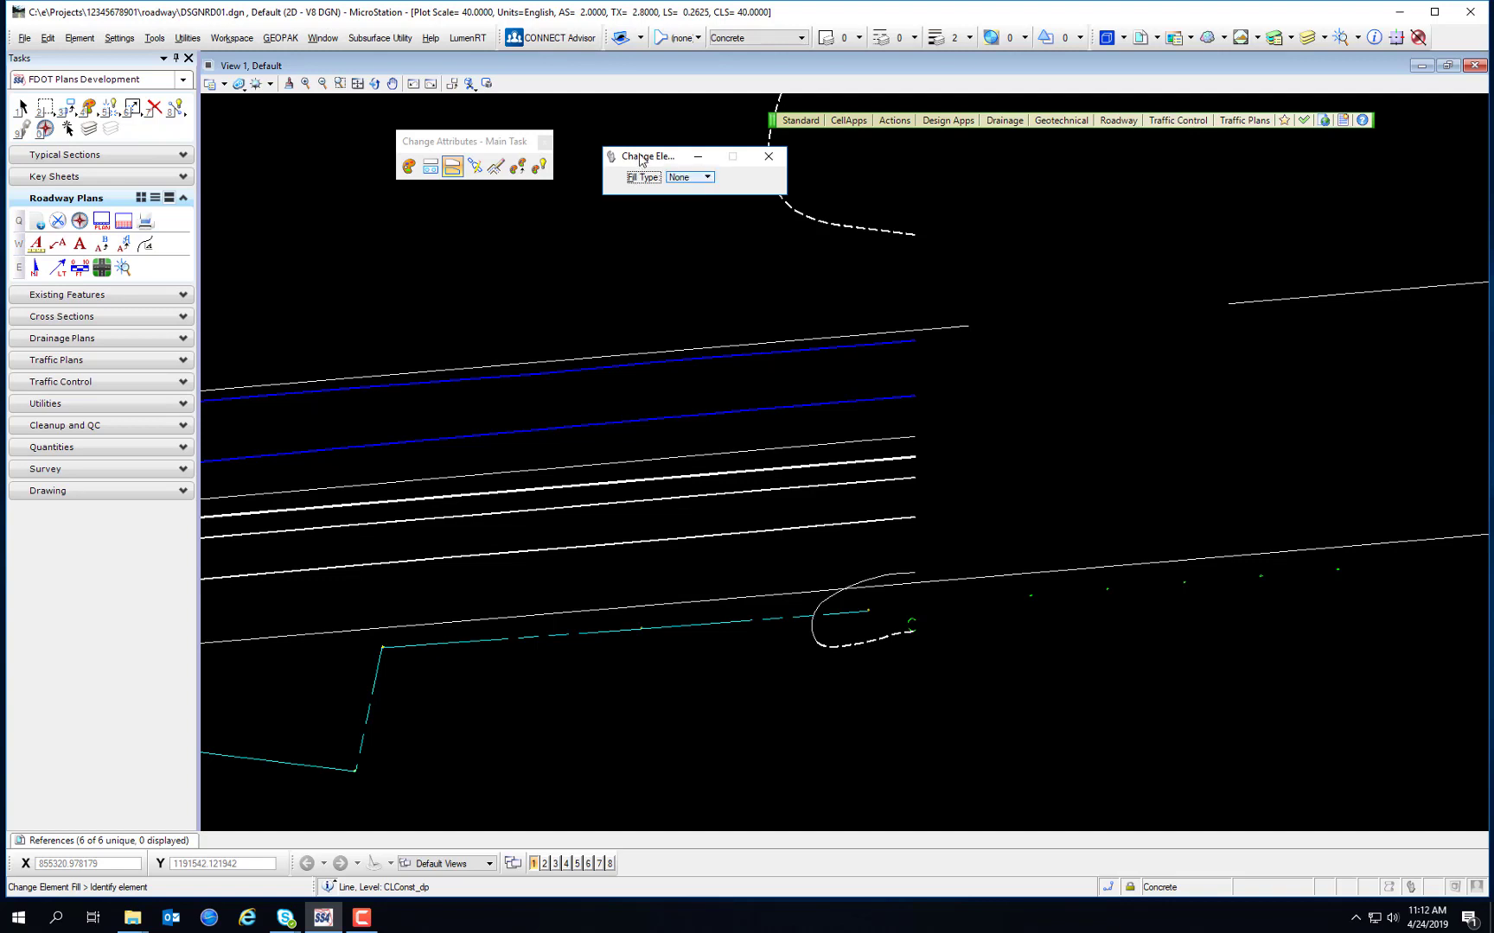
{"action": "left_click", "coordinate": [475, 166]}
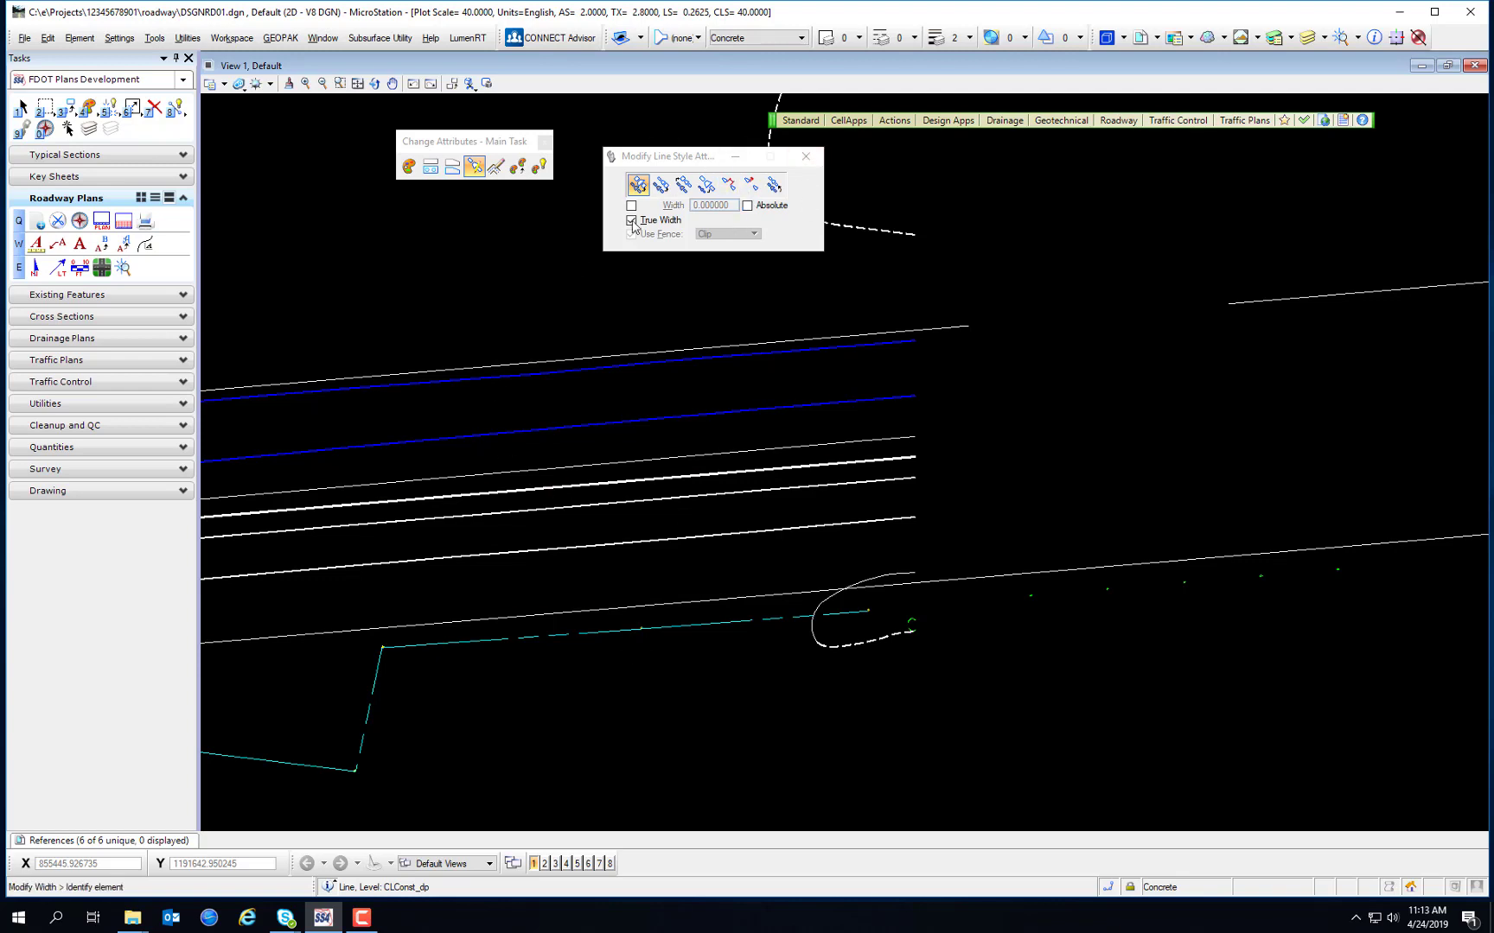
{"action": "left_click", "coordinate": [500, 165]}
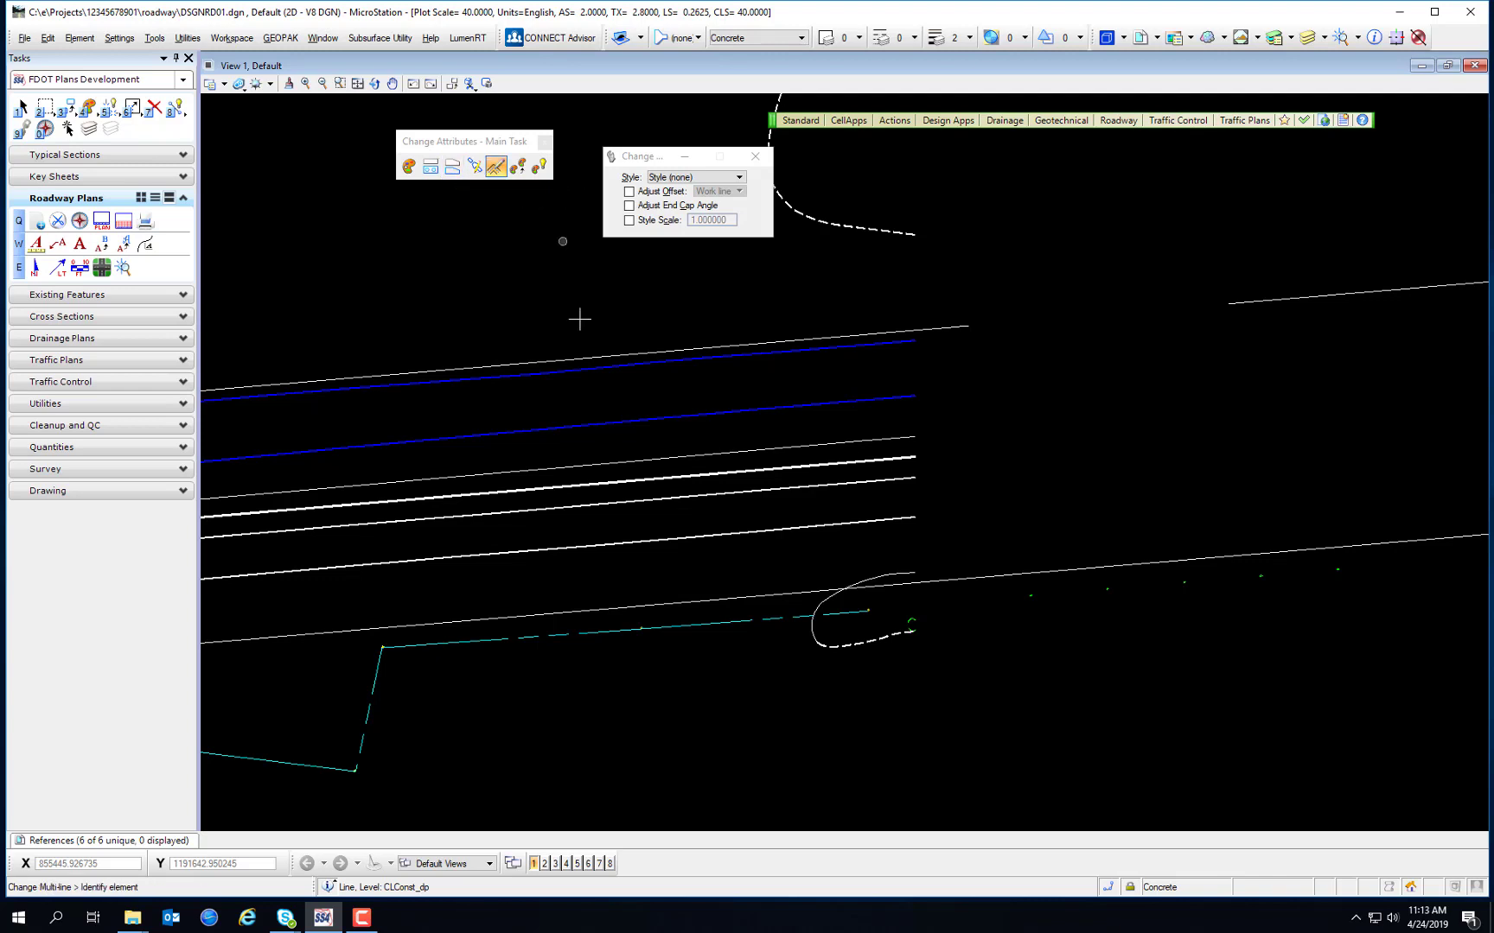
Match the active level, color, style and weight to the upper blue ShldrPaved line with Match Element Attributes
{"action": "left_click", "coordinate": [518, 167]}
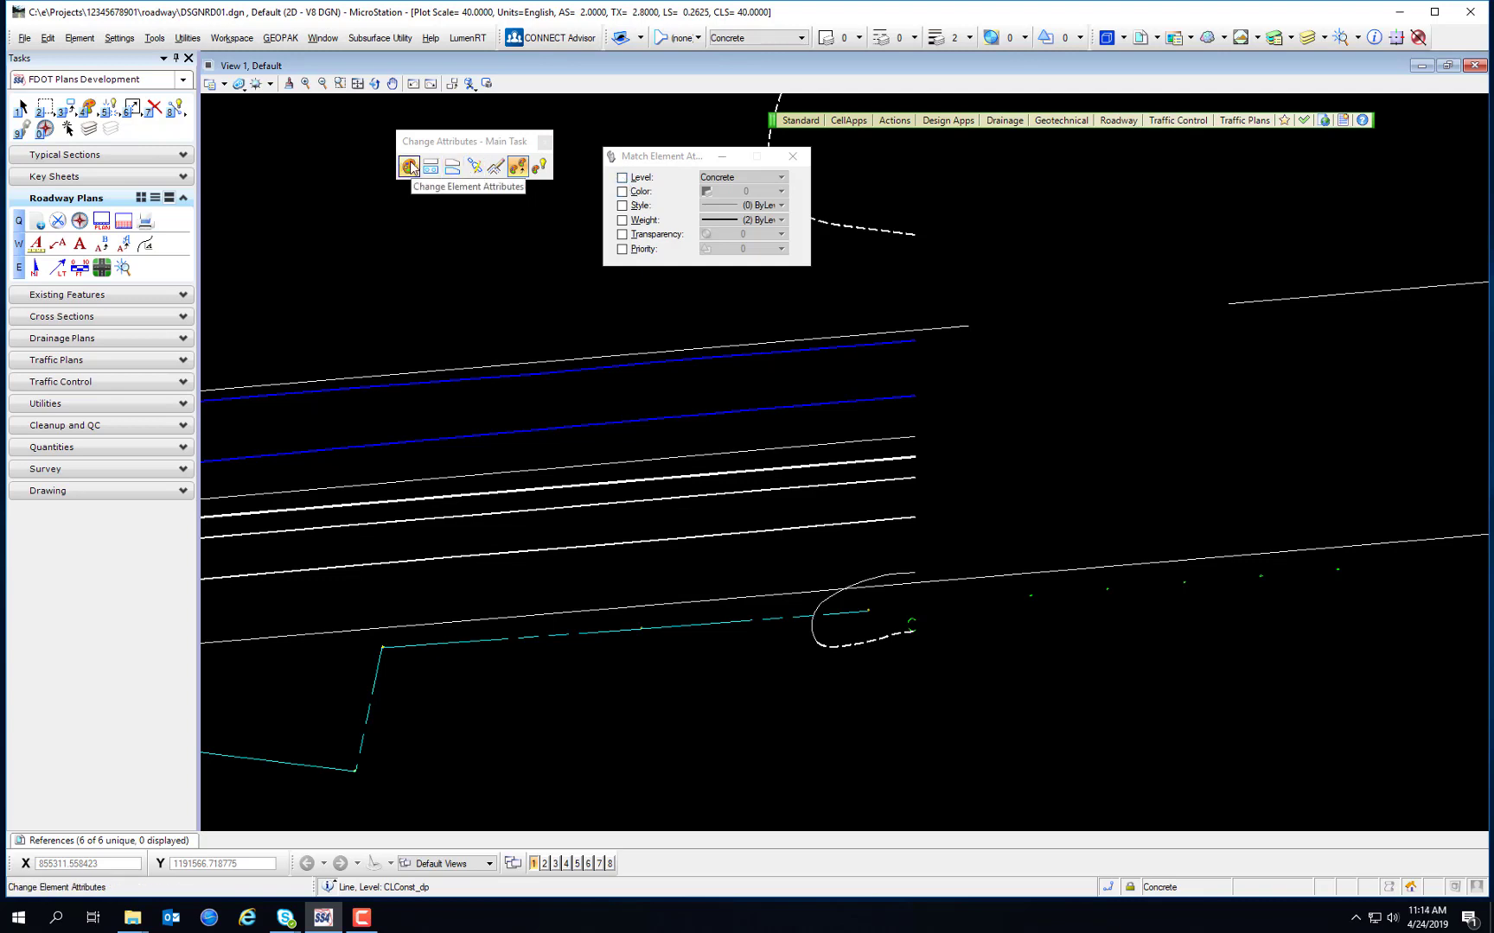
{"action": "left_click", "coordinate": [623, 178]}
{"action": "left_click", "coordinate": [622, 191]}
{"action": "left_click", "coordinate": [622, 206]}
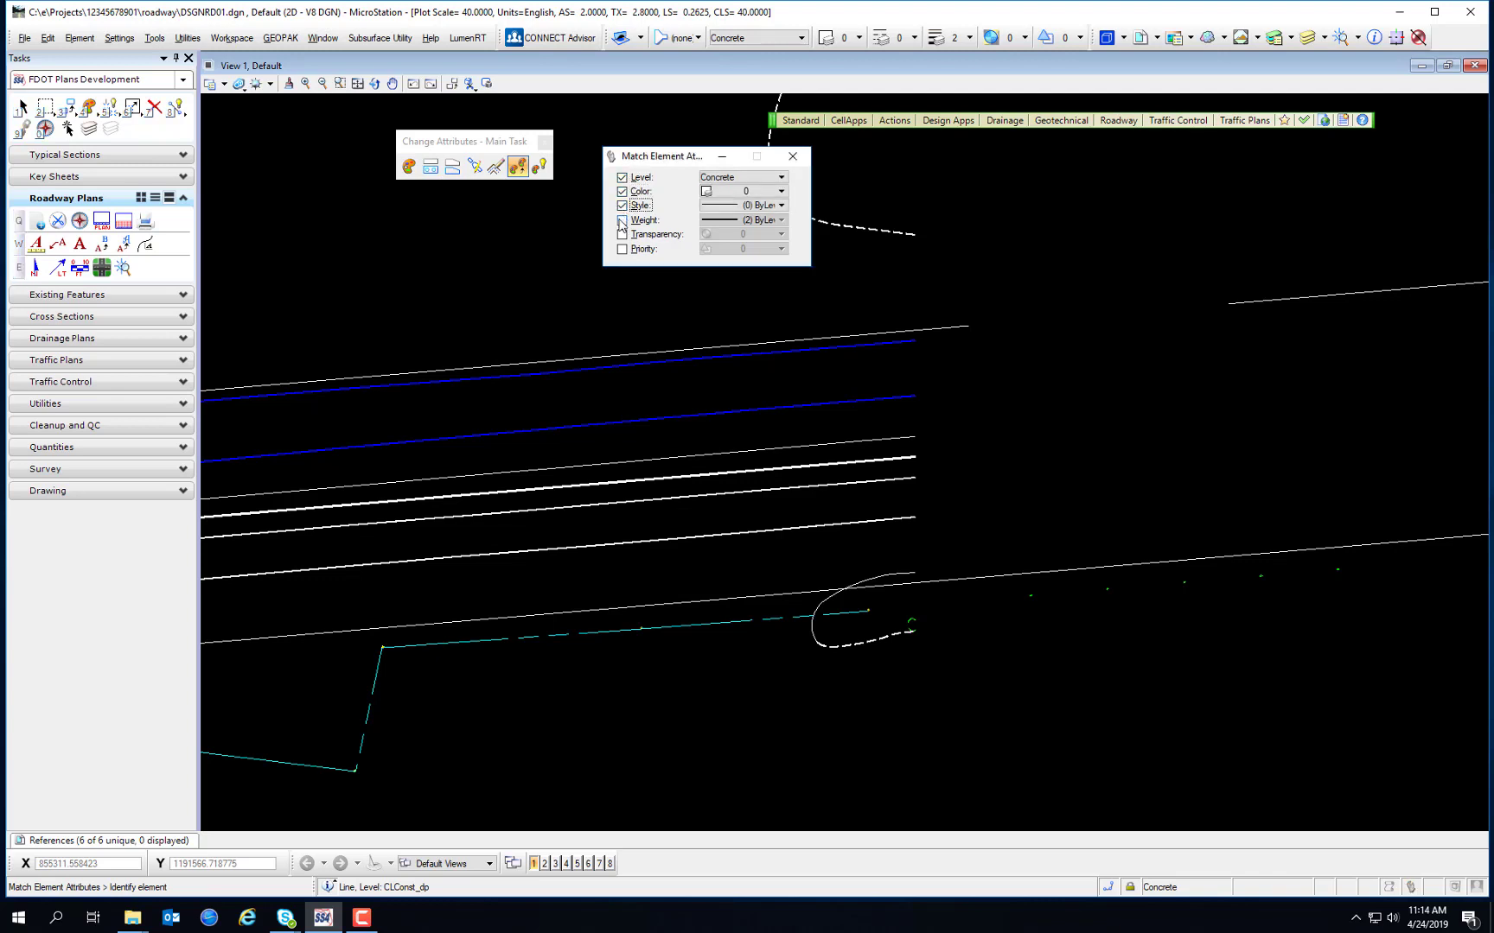
{"action": "left_click", "coordinate": [623, 219]}
{"action": "left_click", "coordinate": [745, 353]}
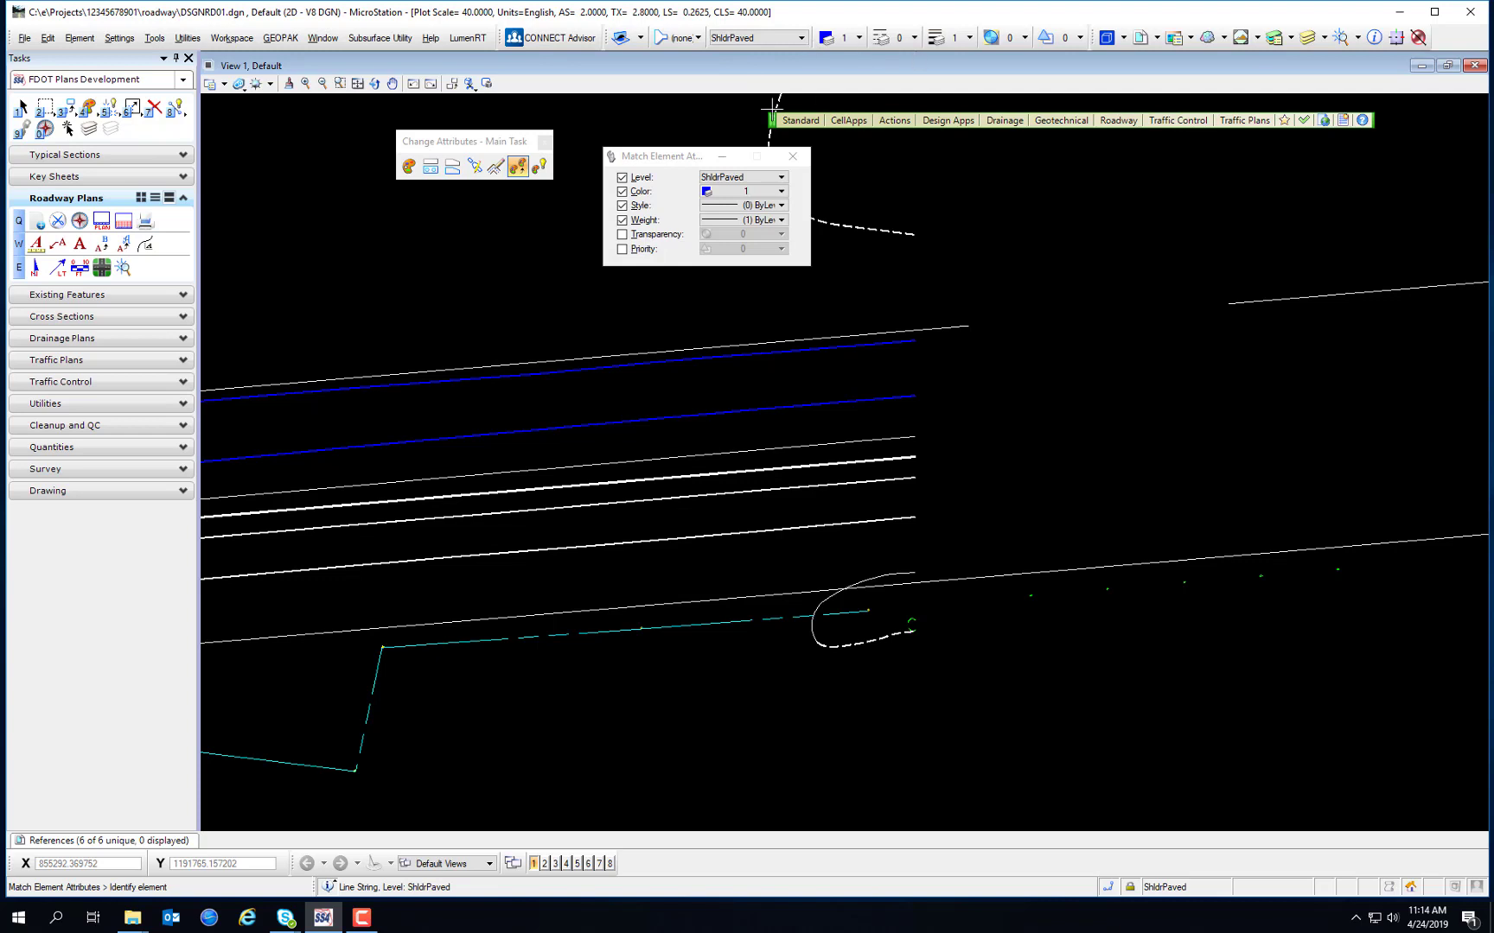
Match all element settings from the upper blue ShldrPaved line, then from the white Default line below, and return to element selection
{"action": "left_click", "coordinate": [549, 173]}
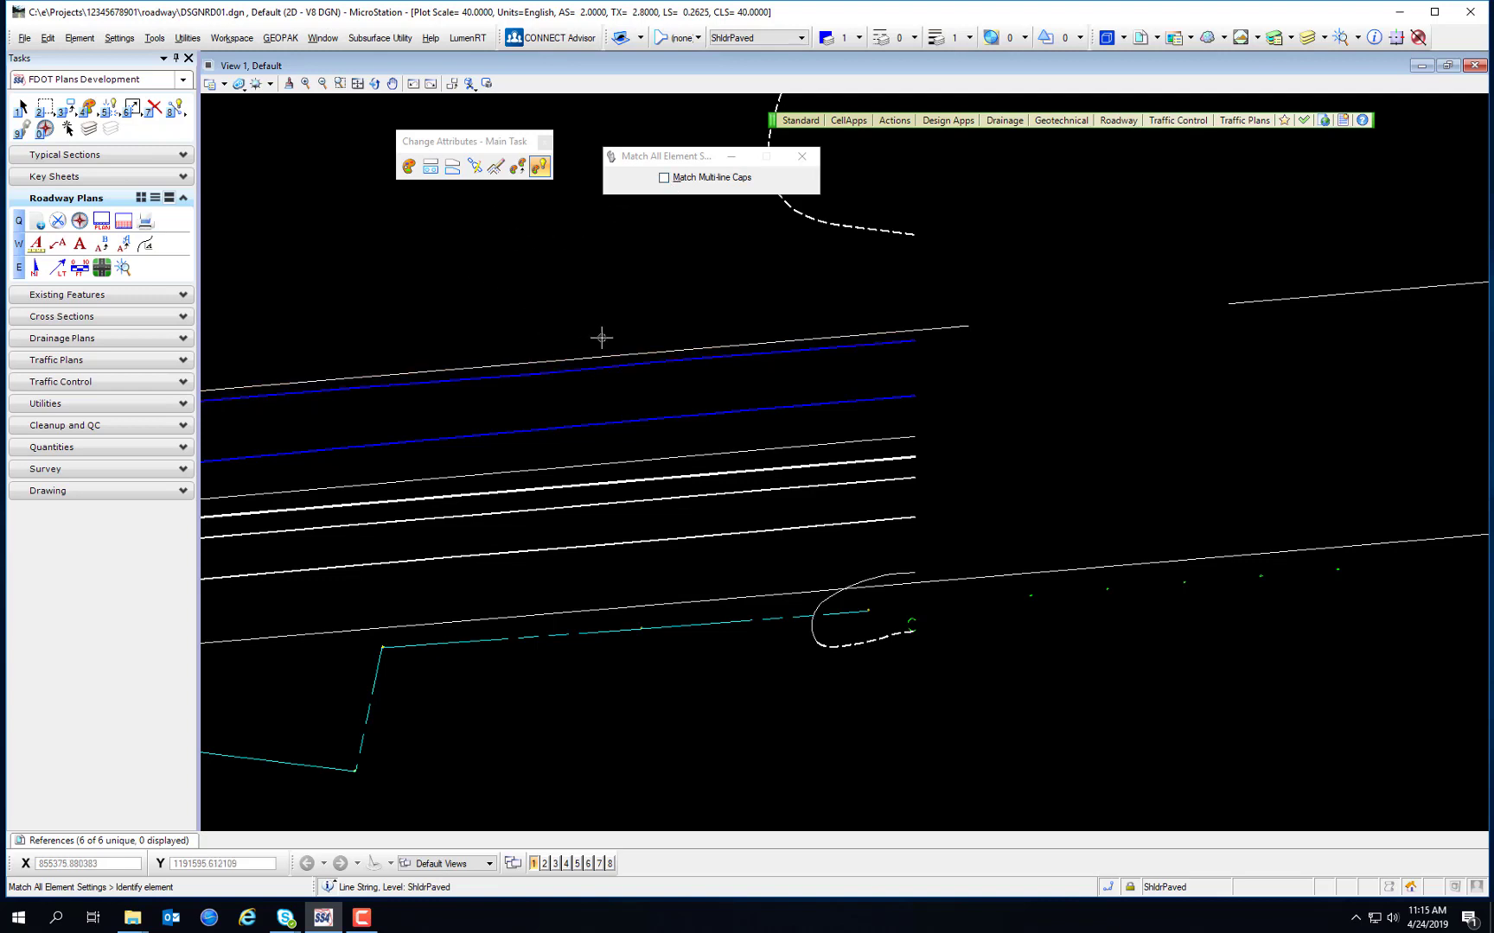
{"action": "left_click", "coordinate": [636, 366]}
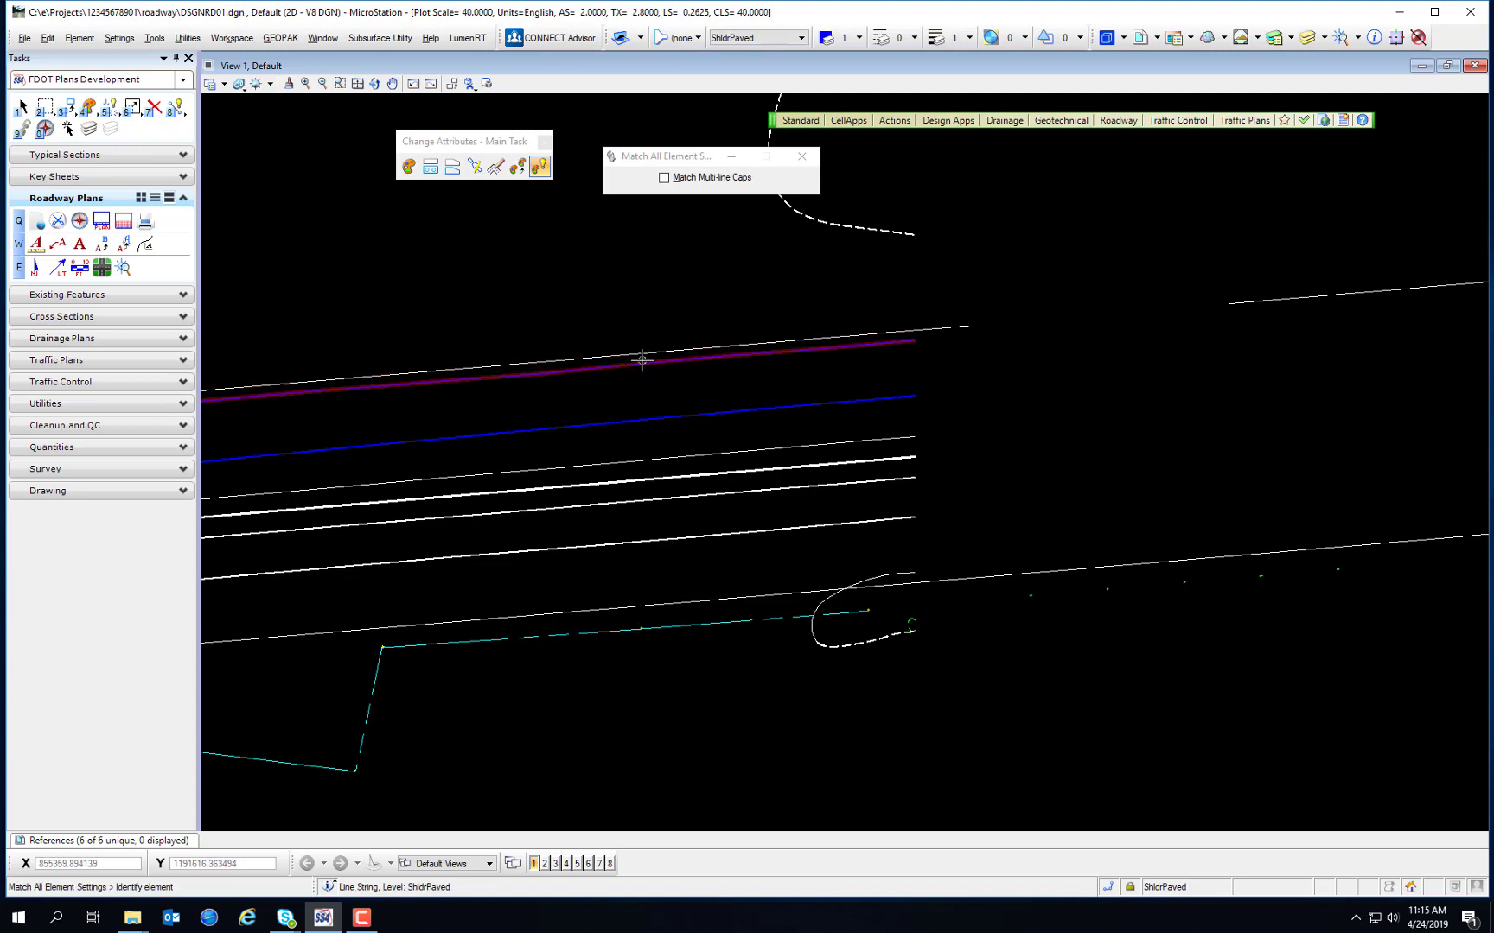
{"action": "left_click", "coordinate": [736, 452]}
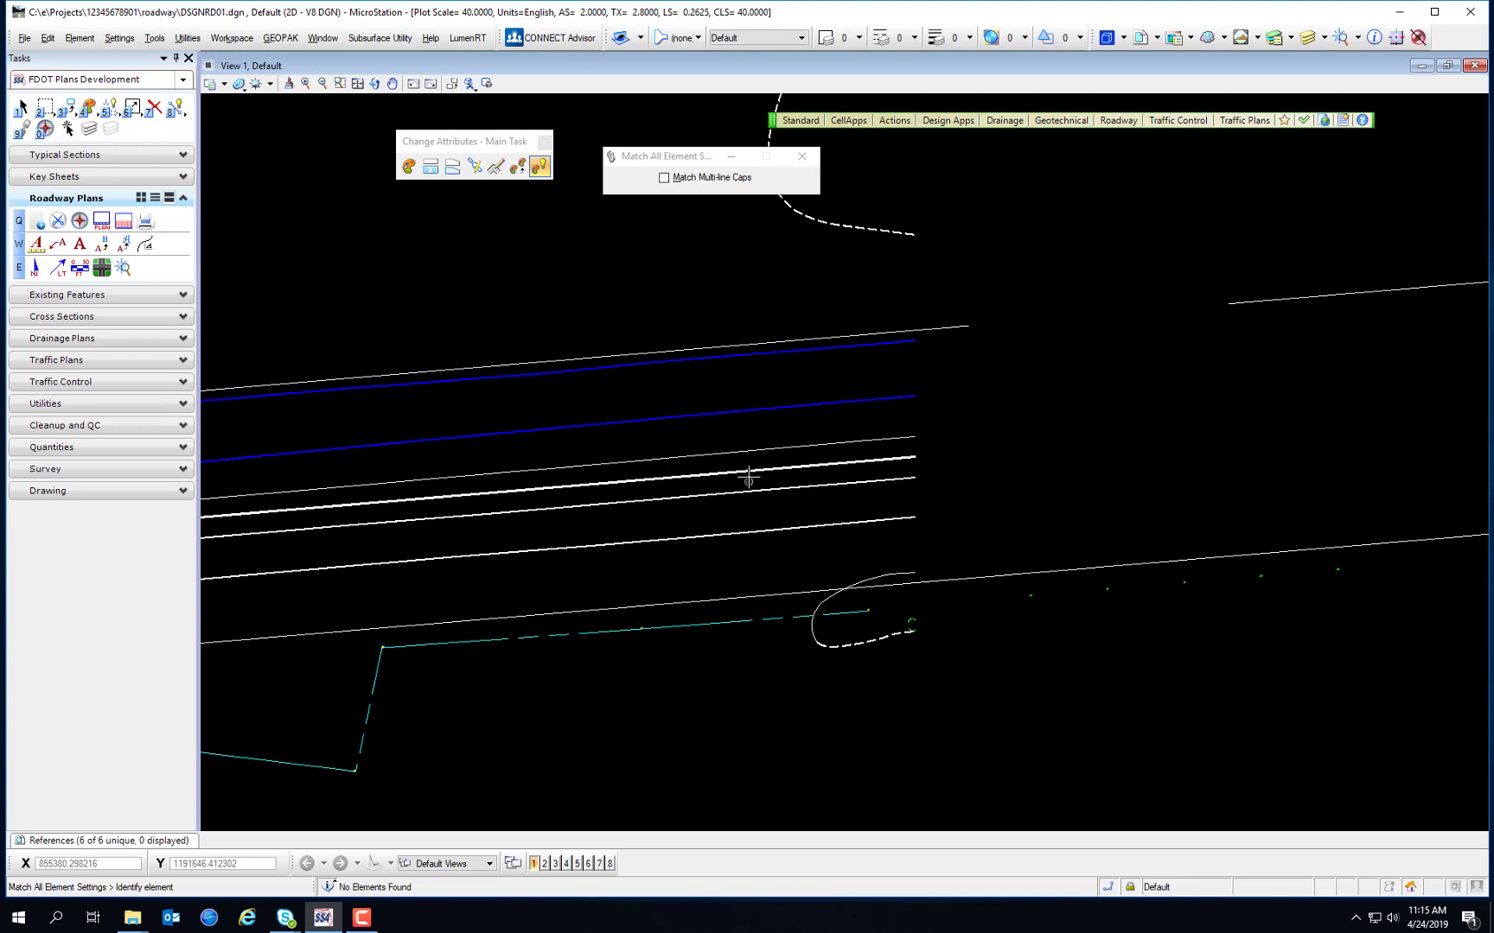
{"action": "left_click", "coordinate": [21, 108]}
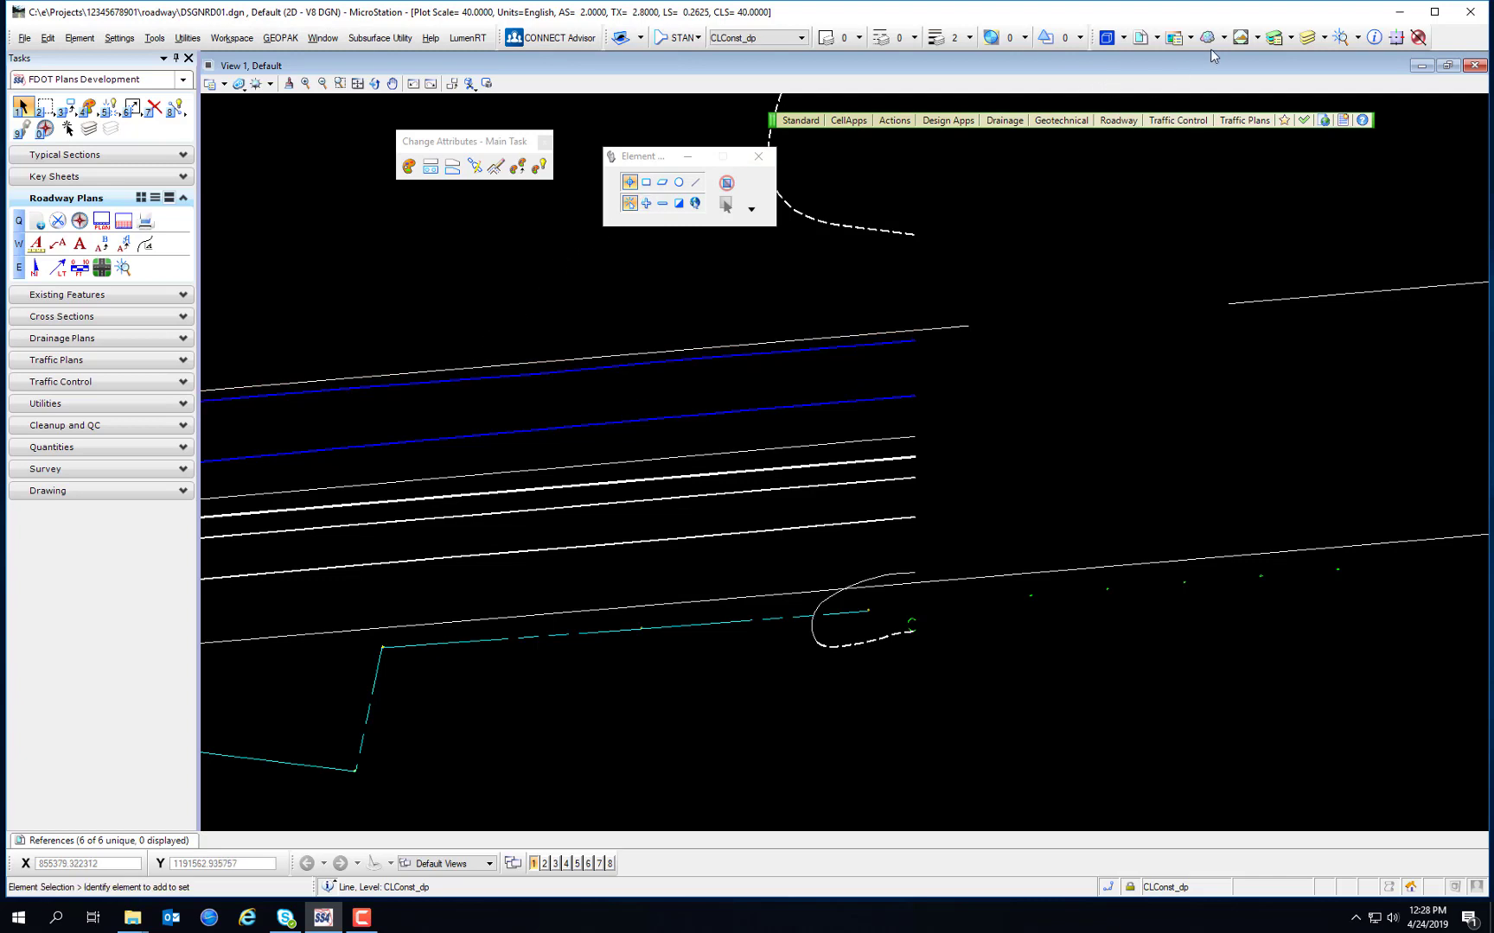
Open Level Manager for DSGNRD01.dgn and set its level filter to (none)
{"action": "left_click", "coordinate": [1274, 39]}
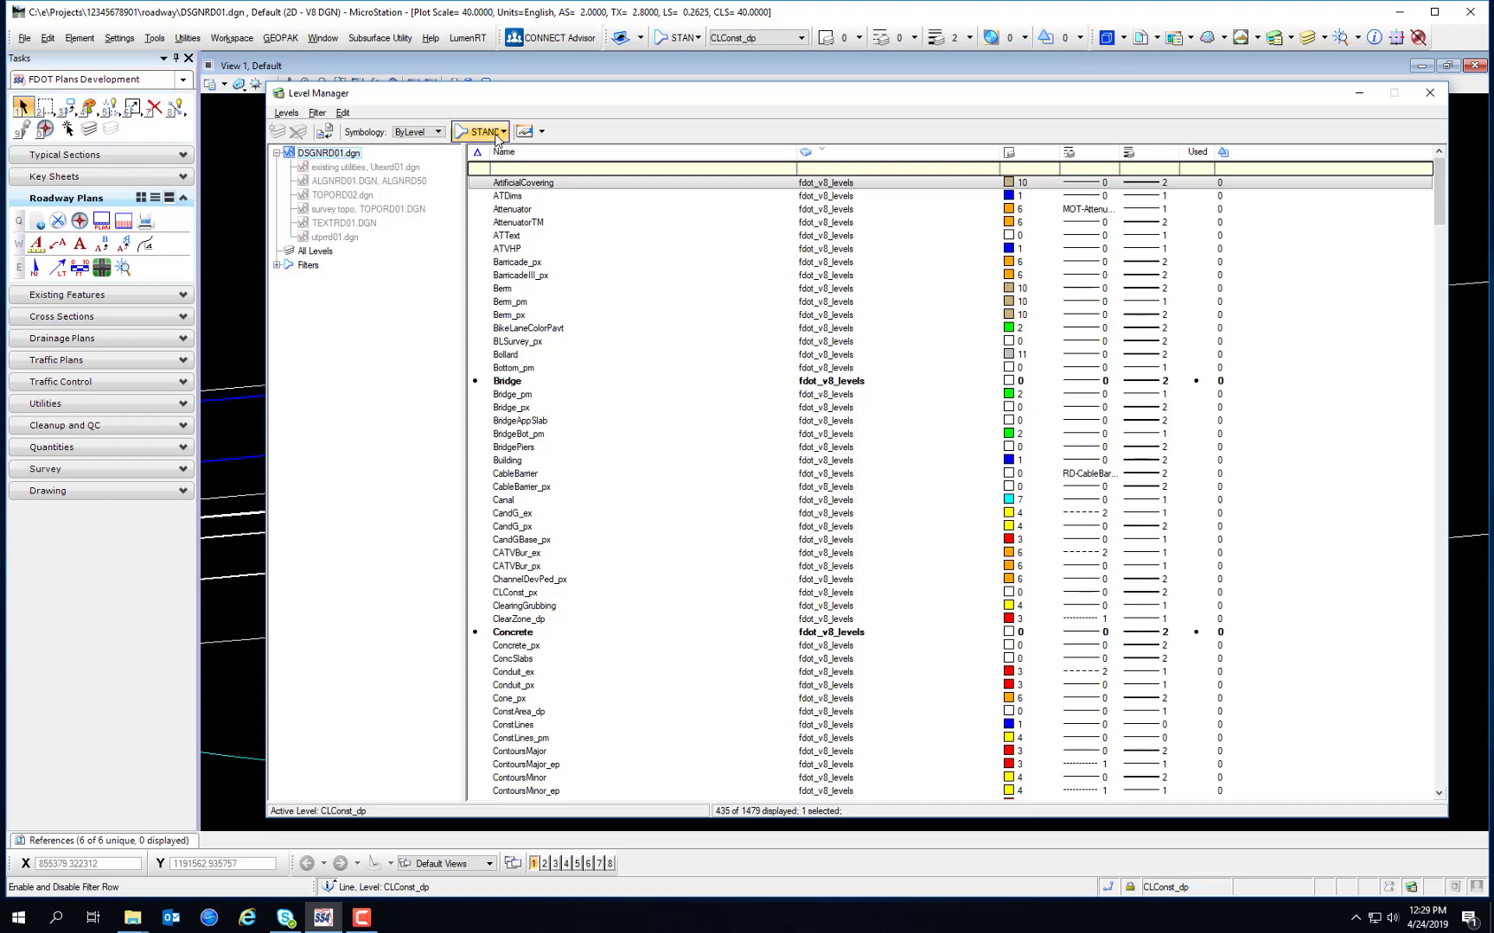
{"action": "left_click", "coordinate": [498, 134]}
{"action": "scroll", "coordinate": [560, 164], "scroll_direction": "up", "scroll_amount": 8}
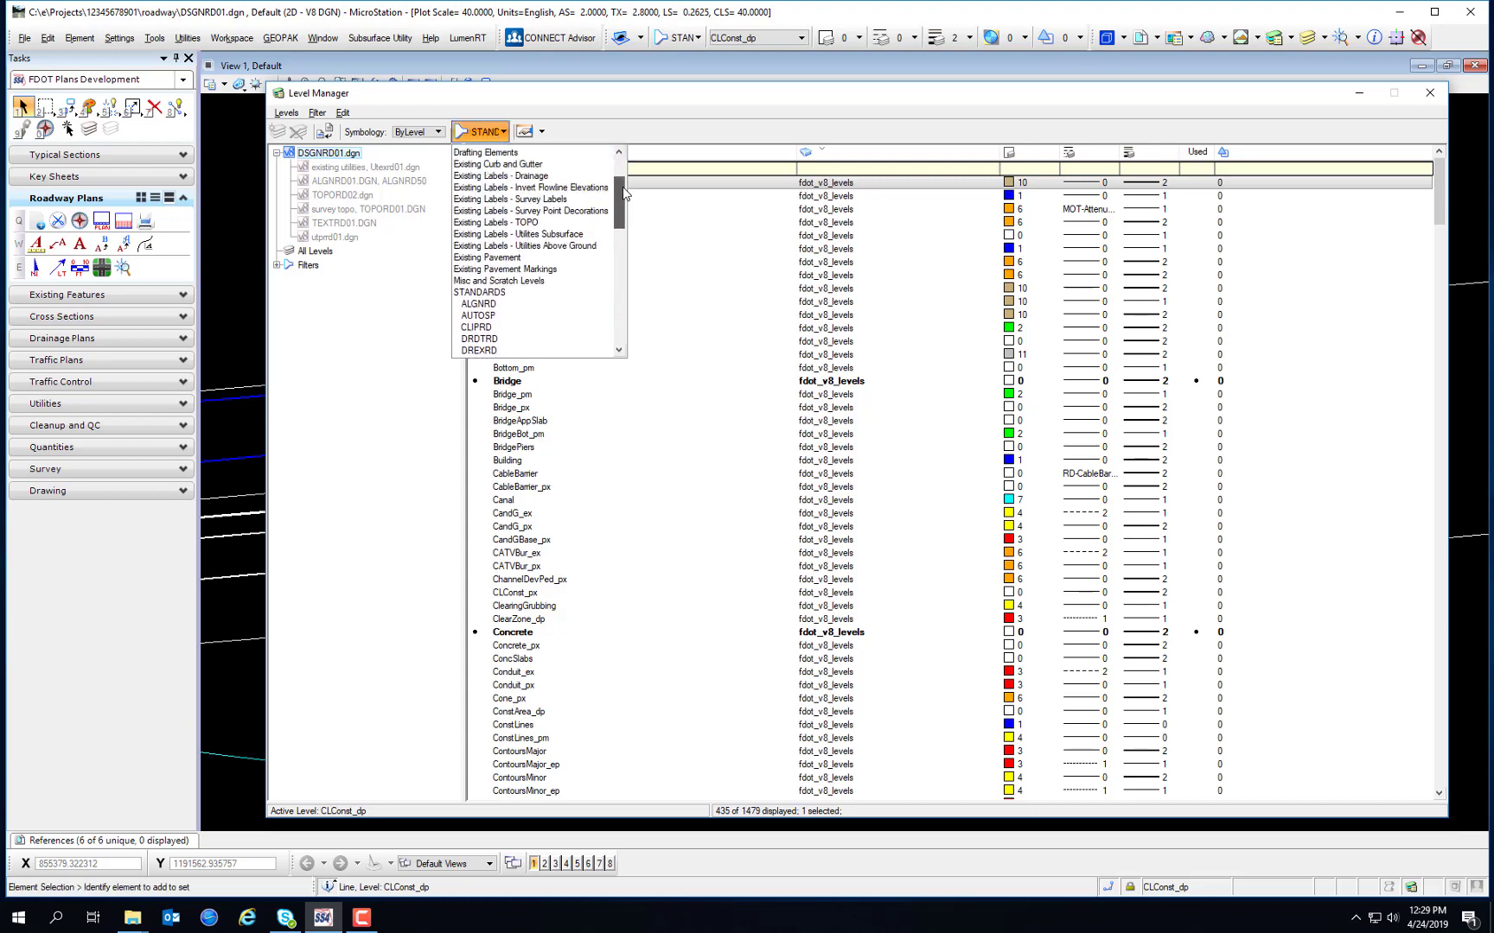
{"action": "left_click", "coordinate": [536, 153]}
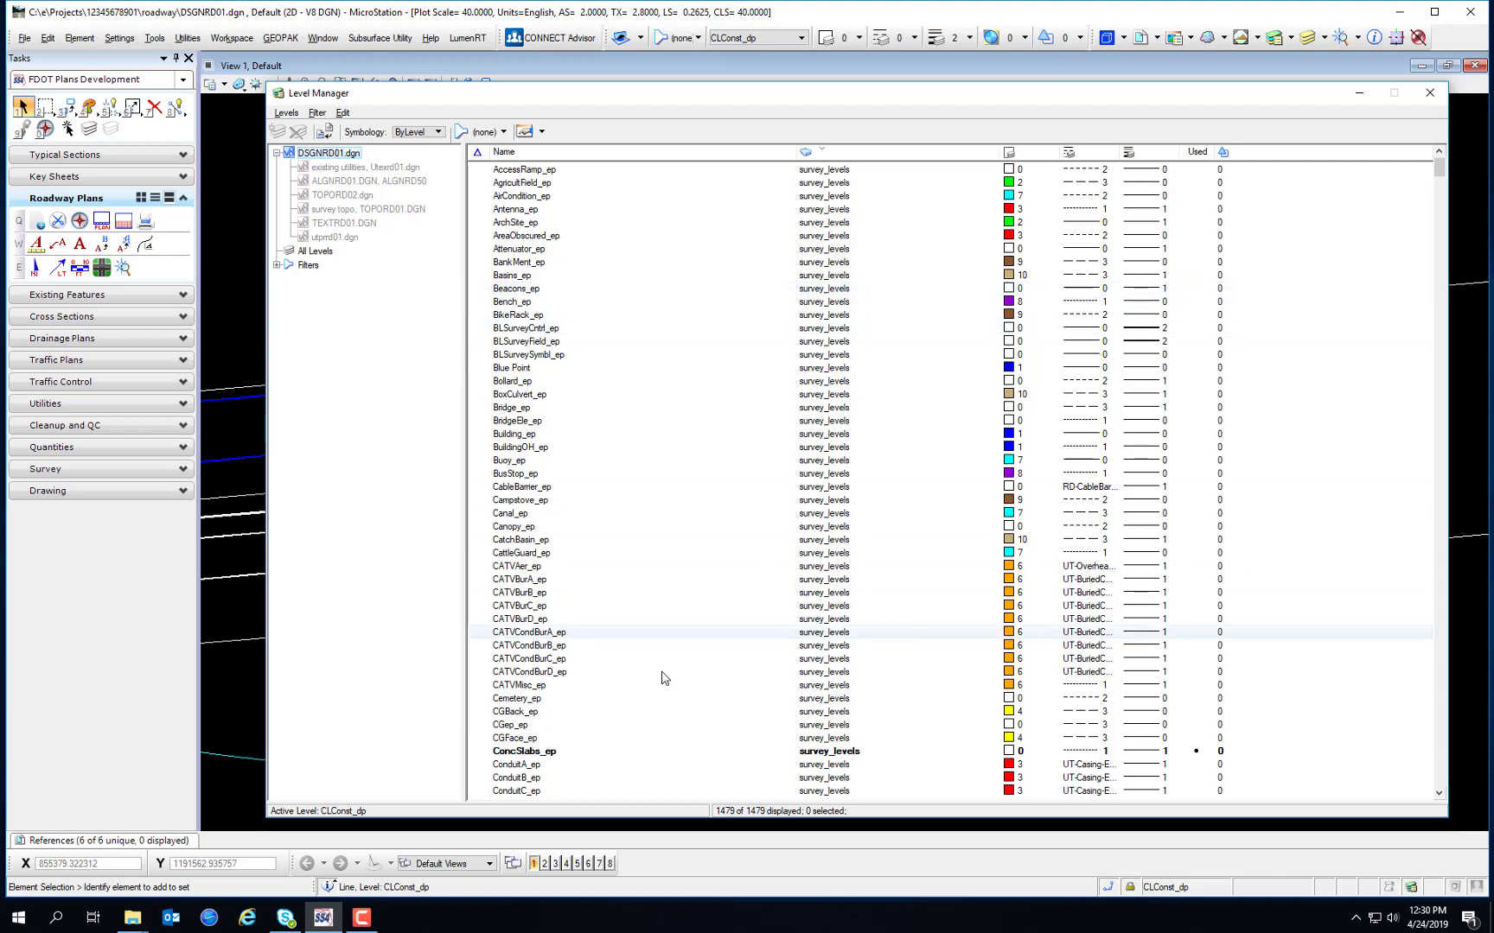
Browse the unfiltered level list and sort it by Used so the levels in use are listed first
{"action": "scroll", "coordinate": [749, 609], "scroll_direction": "down", "scroll_amount": 3}
{"action": "scroll", "coordinate": [748, 605], "scroll_direction": "down", "scroll_amount": 9}
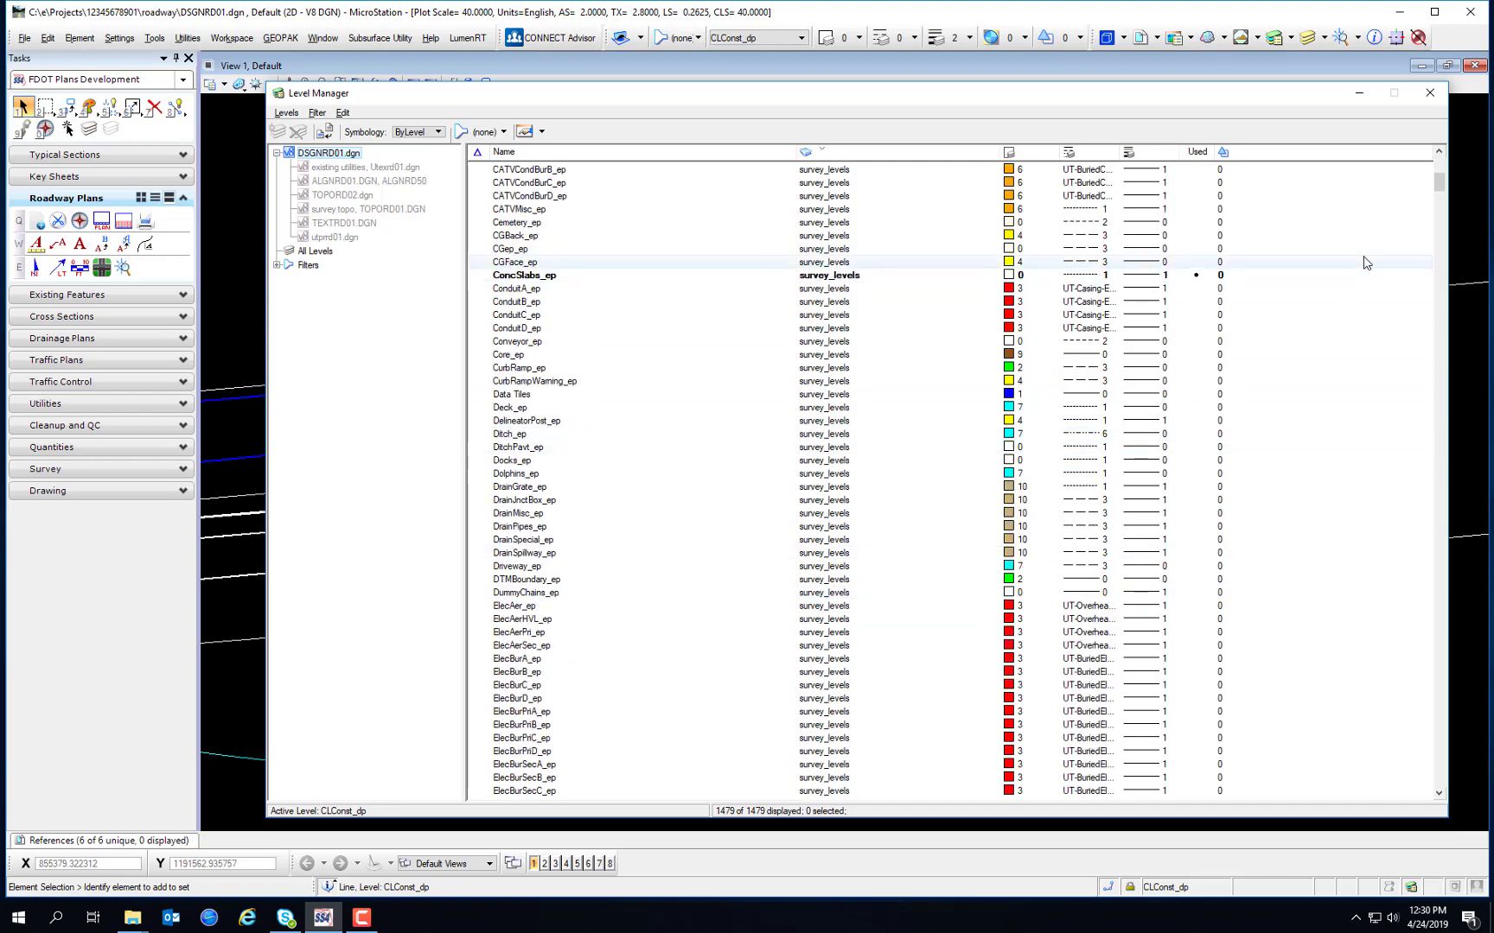
{"action": "left_click_drag", "start_coordinate": [1438, 194], "coordinate": [1409, 408]}
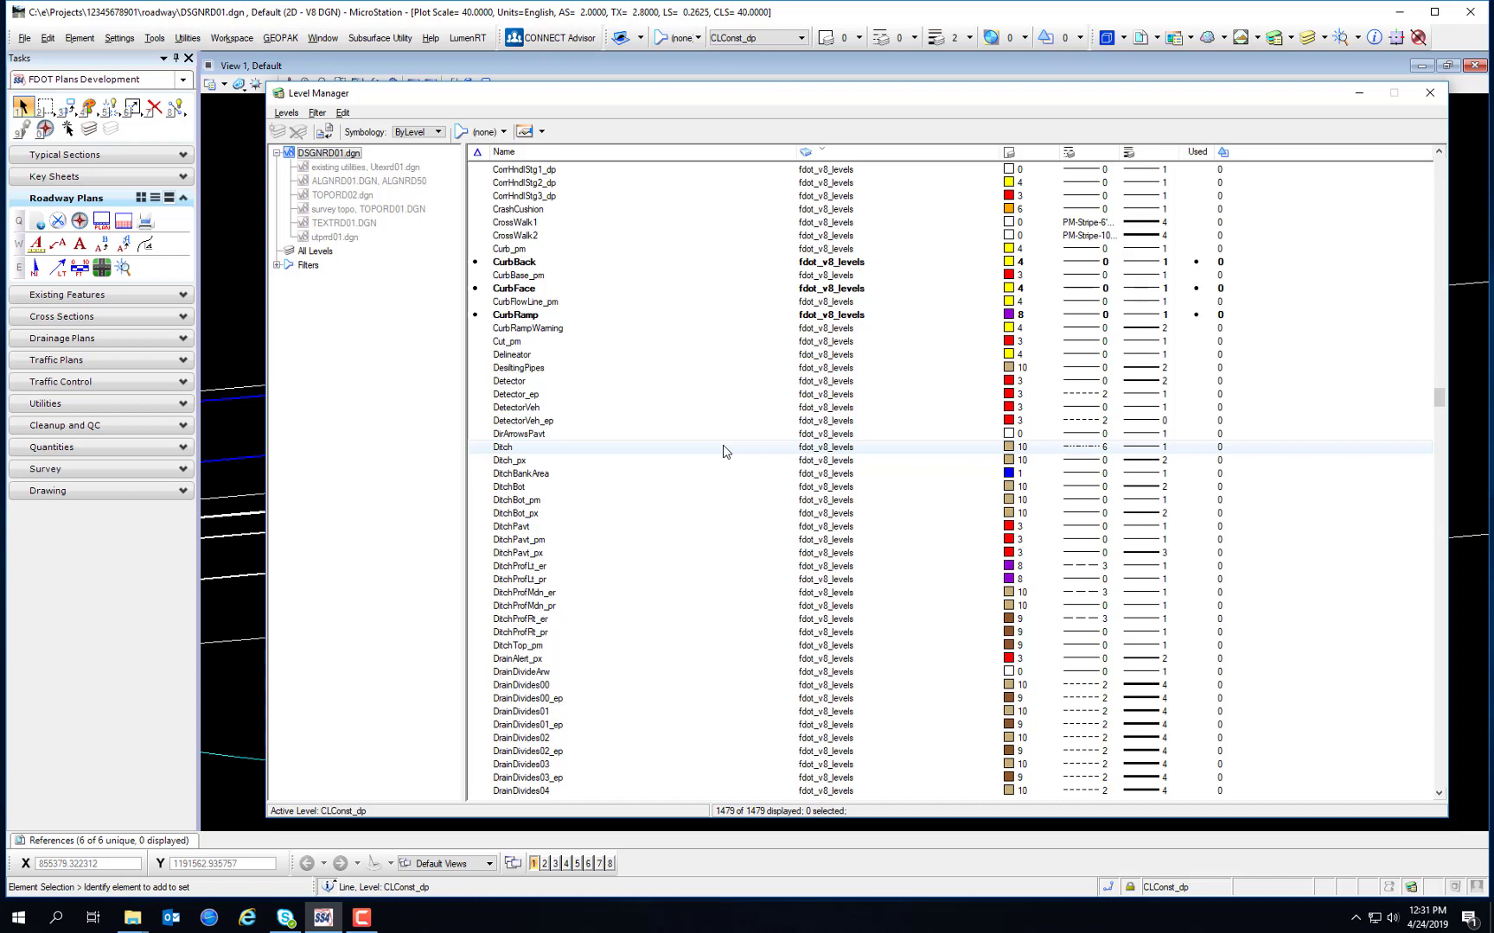
{"action": "left_click", "coordinate": [1191, 152]}
{"action": "left_click", "coordinate": [1189, 152]}
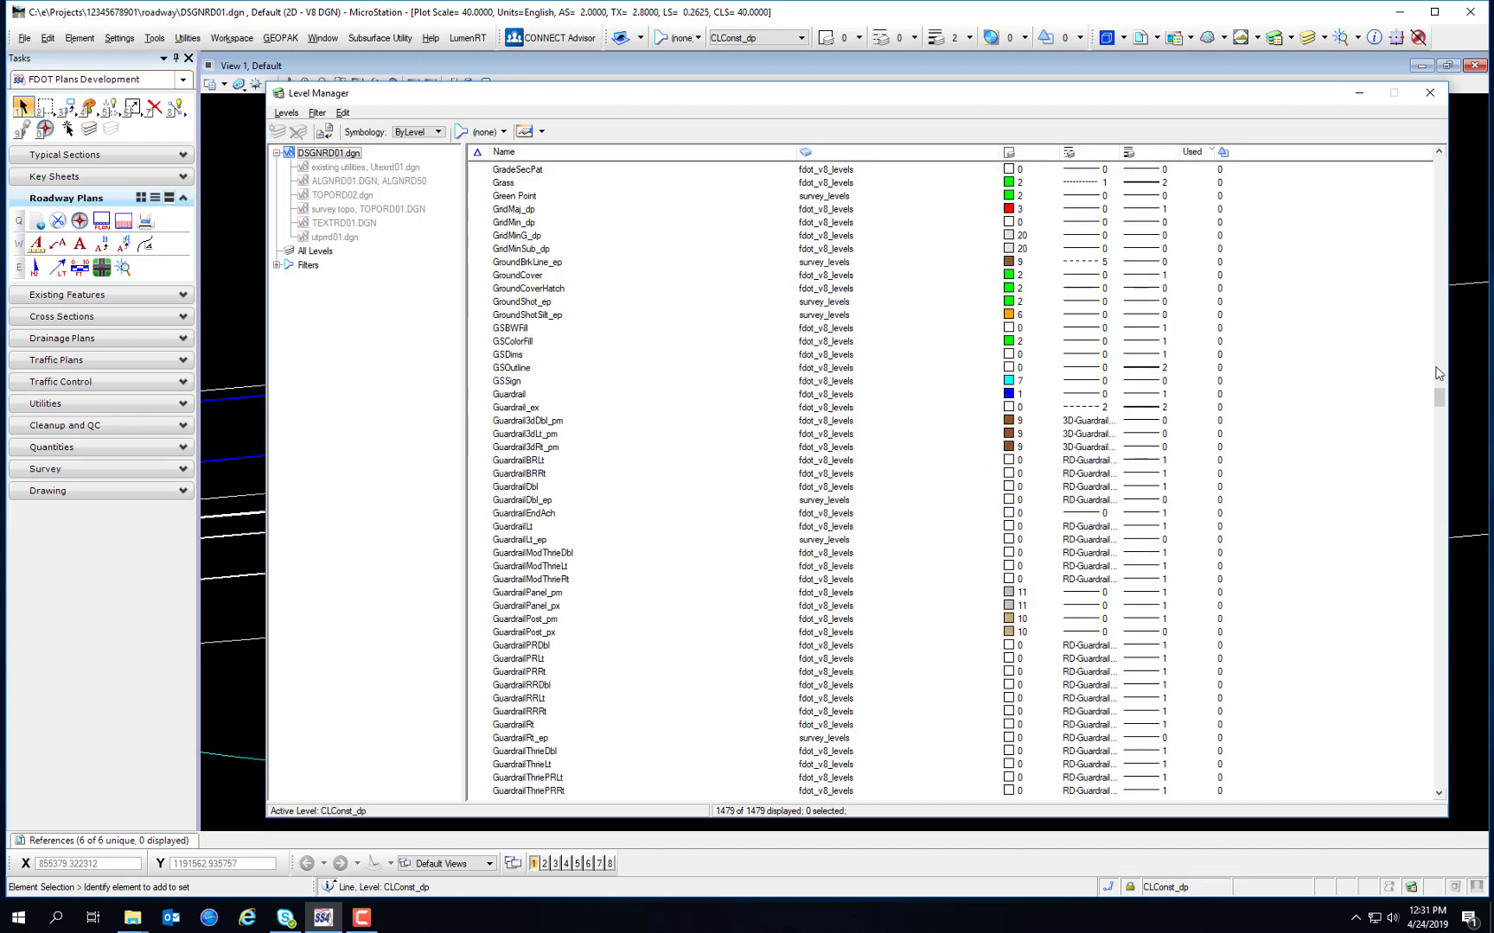
{"action": "left_click_drag", "start_coordinate": [1441, 396], "coordinate": [1439, 166]}
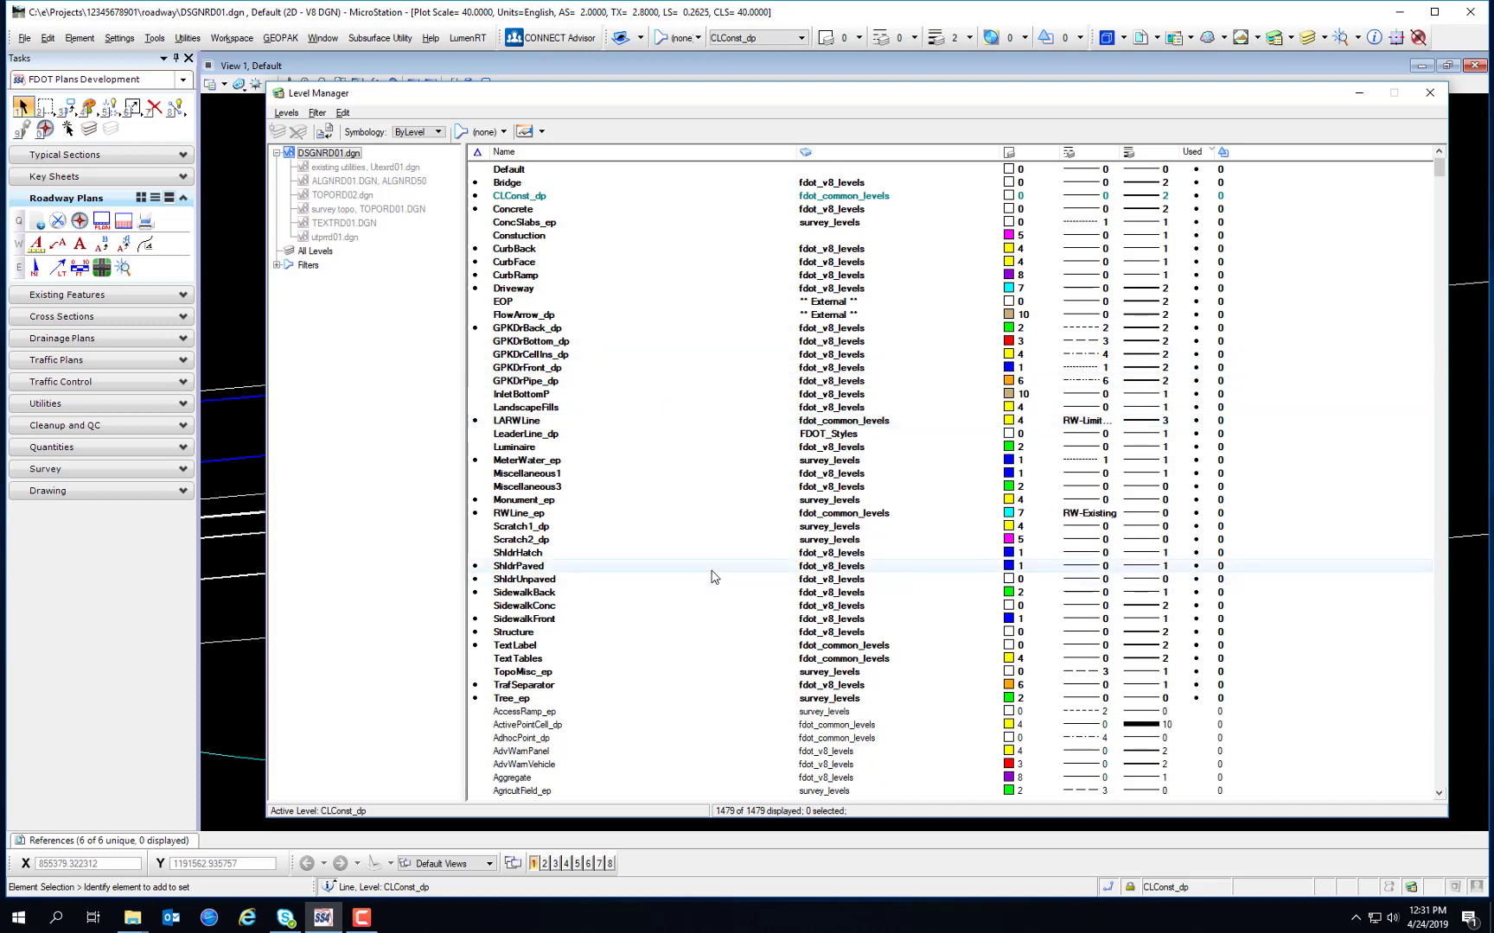
Jump to the active level in Level Manager, and list the levels of the DSGNRD filter under STANDARDS
{"action": "right_click", "coordinate": [711, 612]}
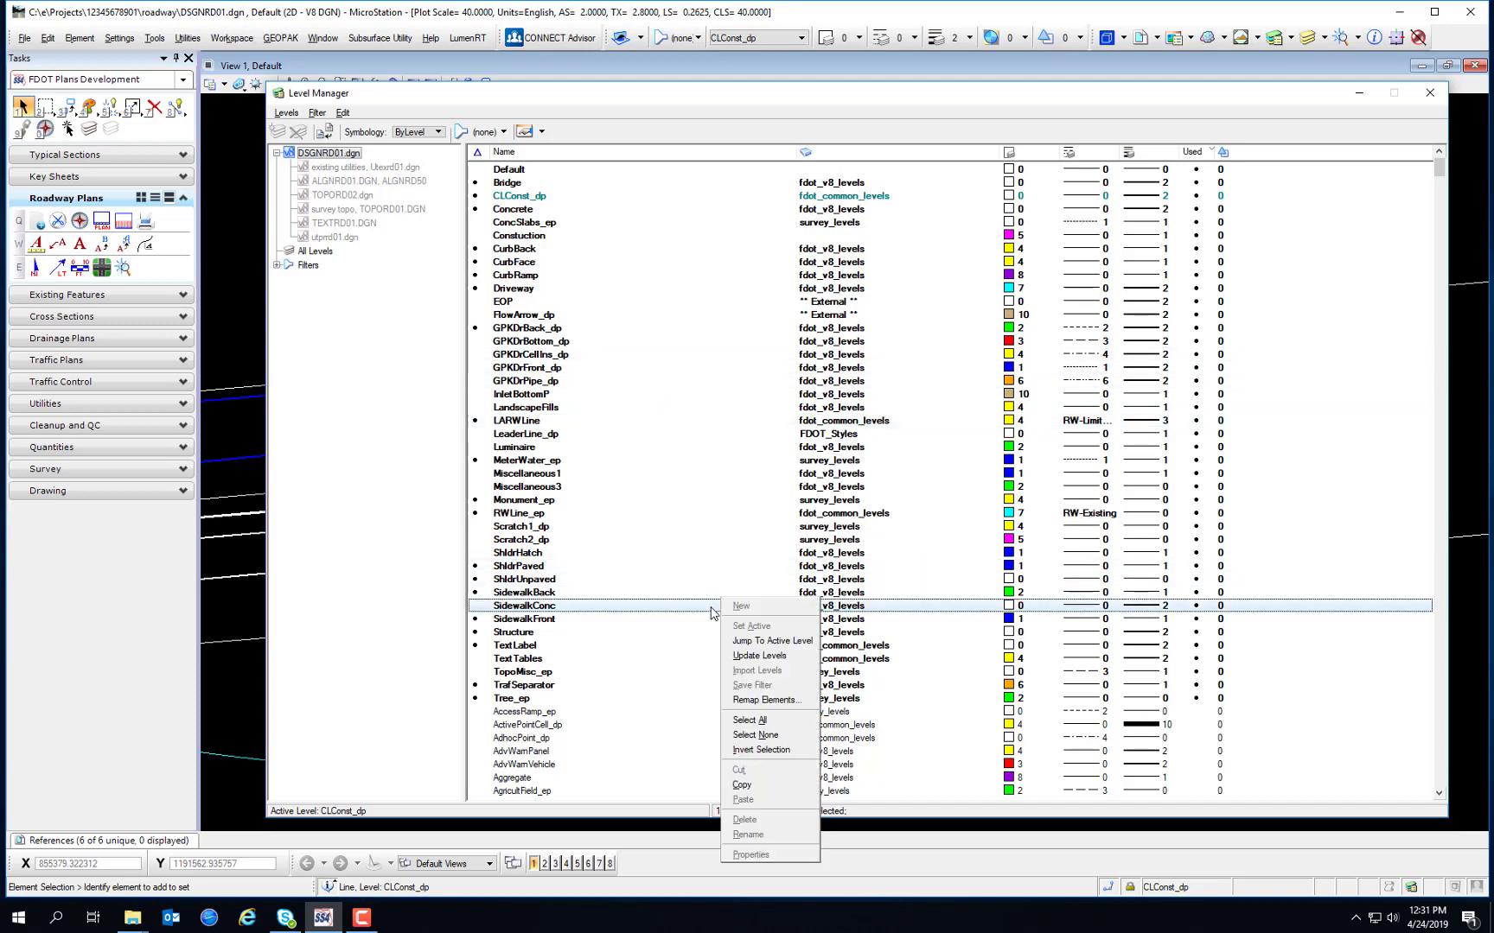
{"action": "left_click", "coordinate": [751, 650]}
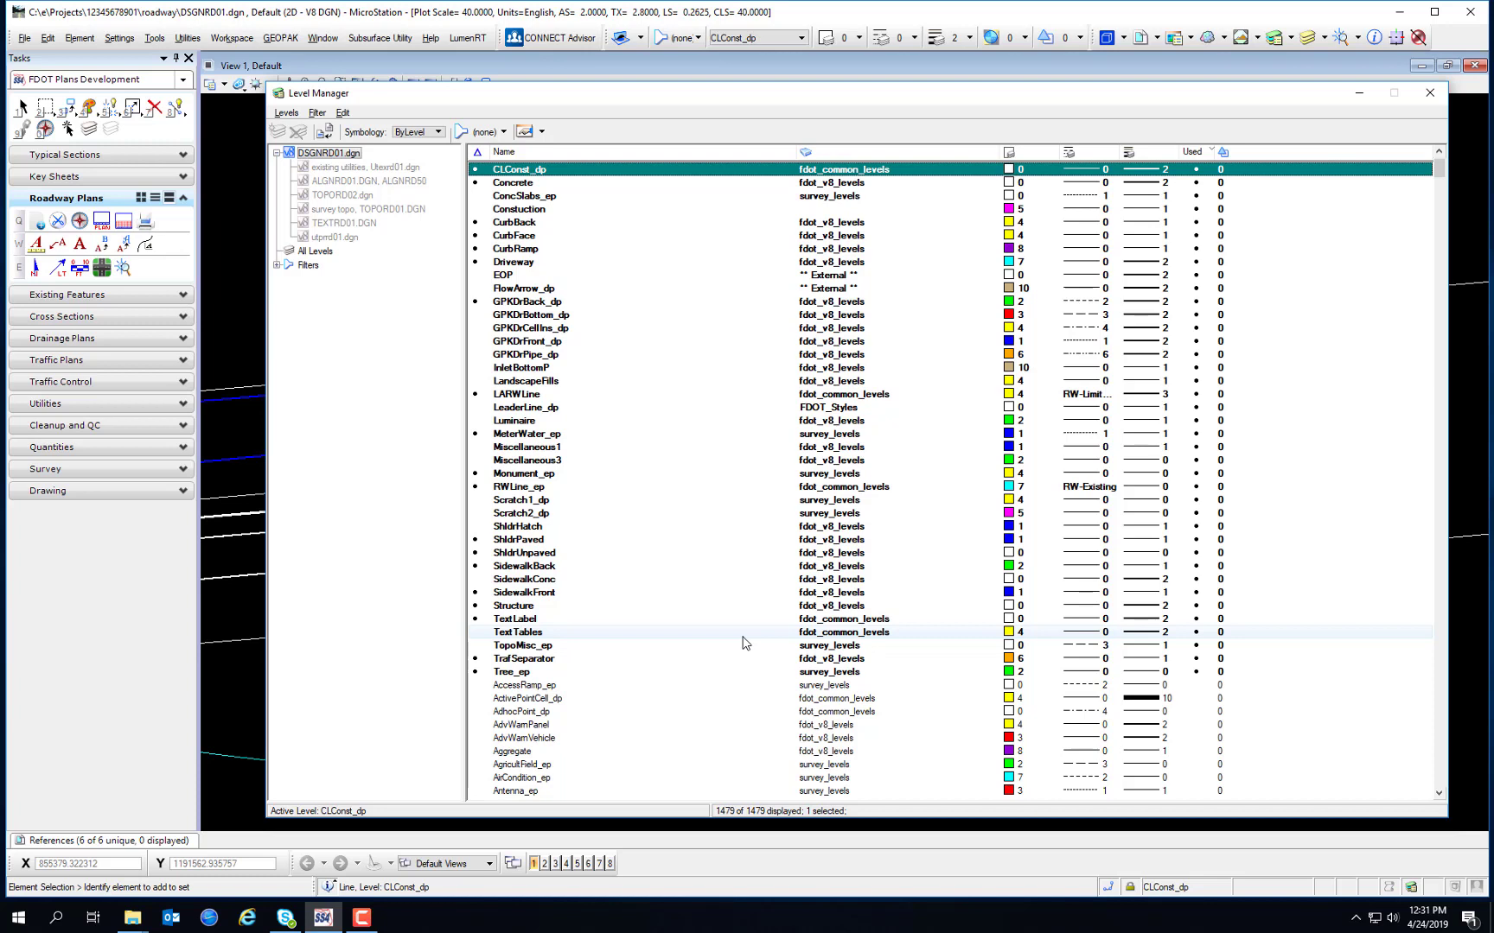
{"action": "left_click", "coordinate": [278, 267]}
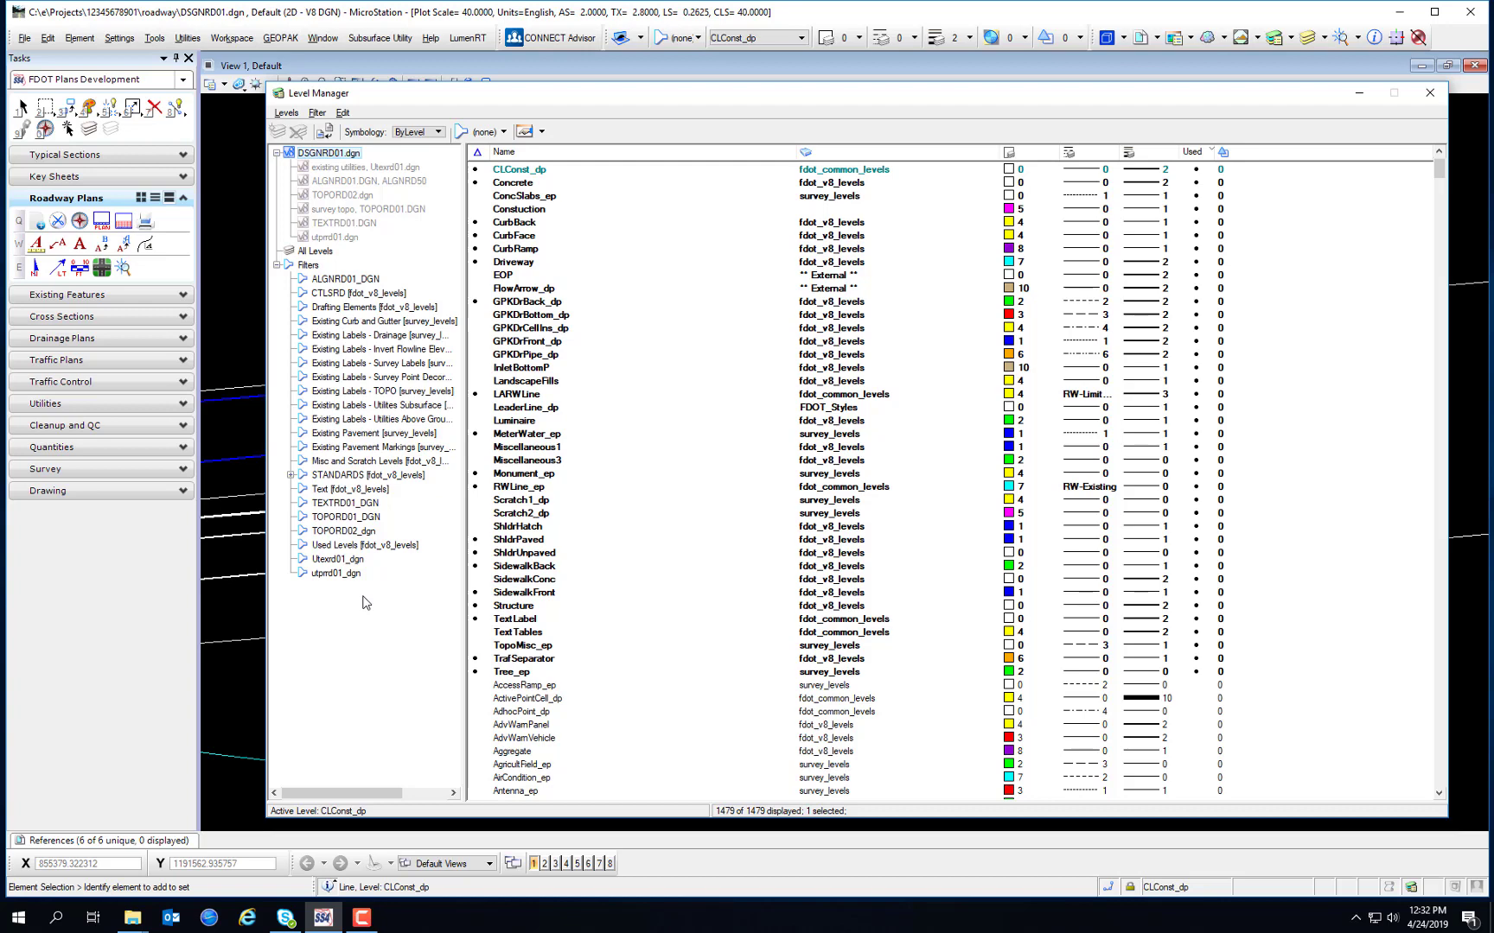
{"action": "left_click", "coordinate": [290, 476]}
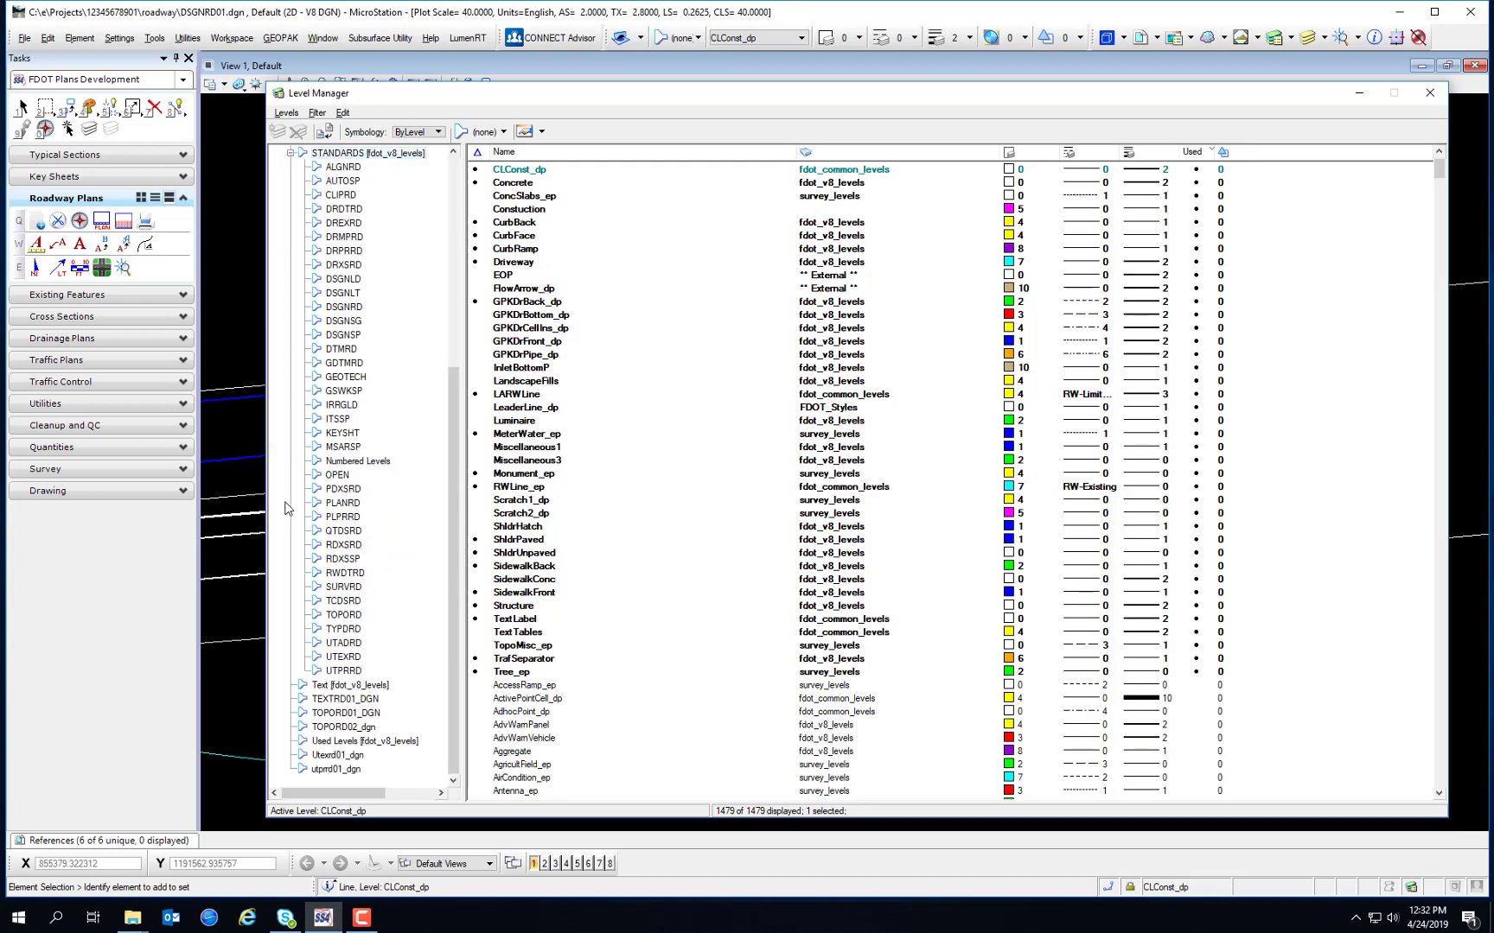
{"action": "left_click", "coordinate": [356, 311]}
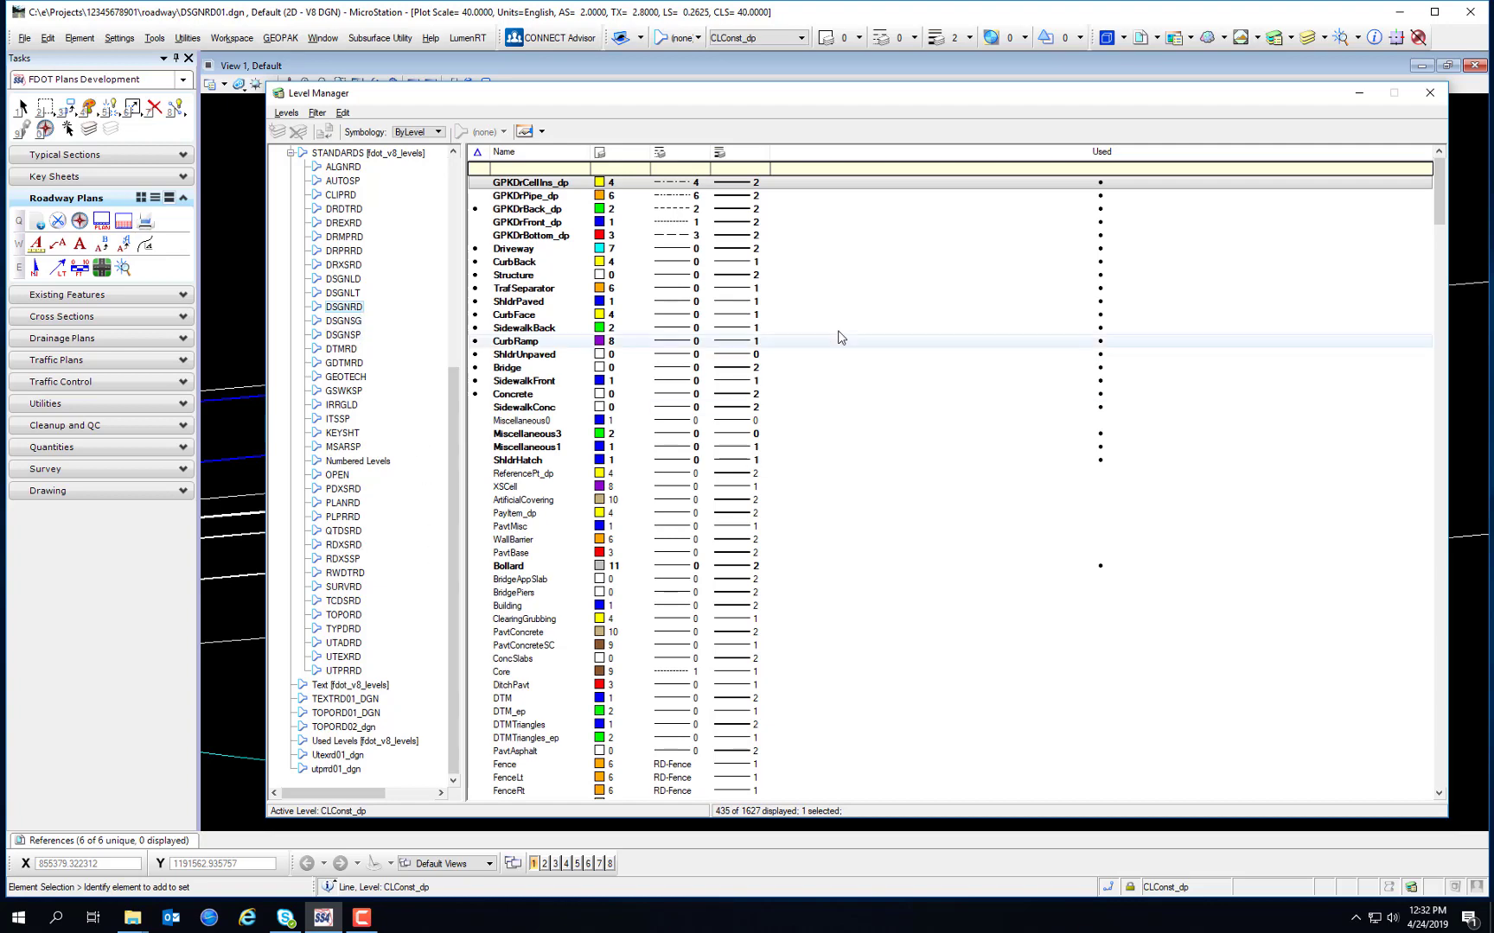
{"action": "left_click", "coordinate": [1432, 95]}
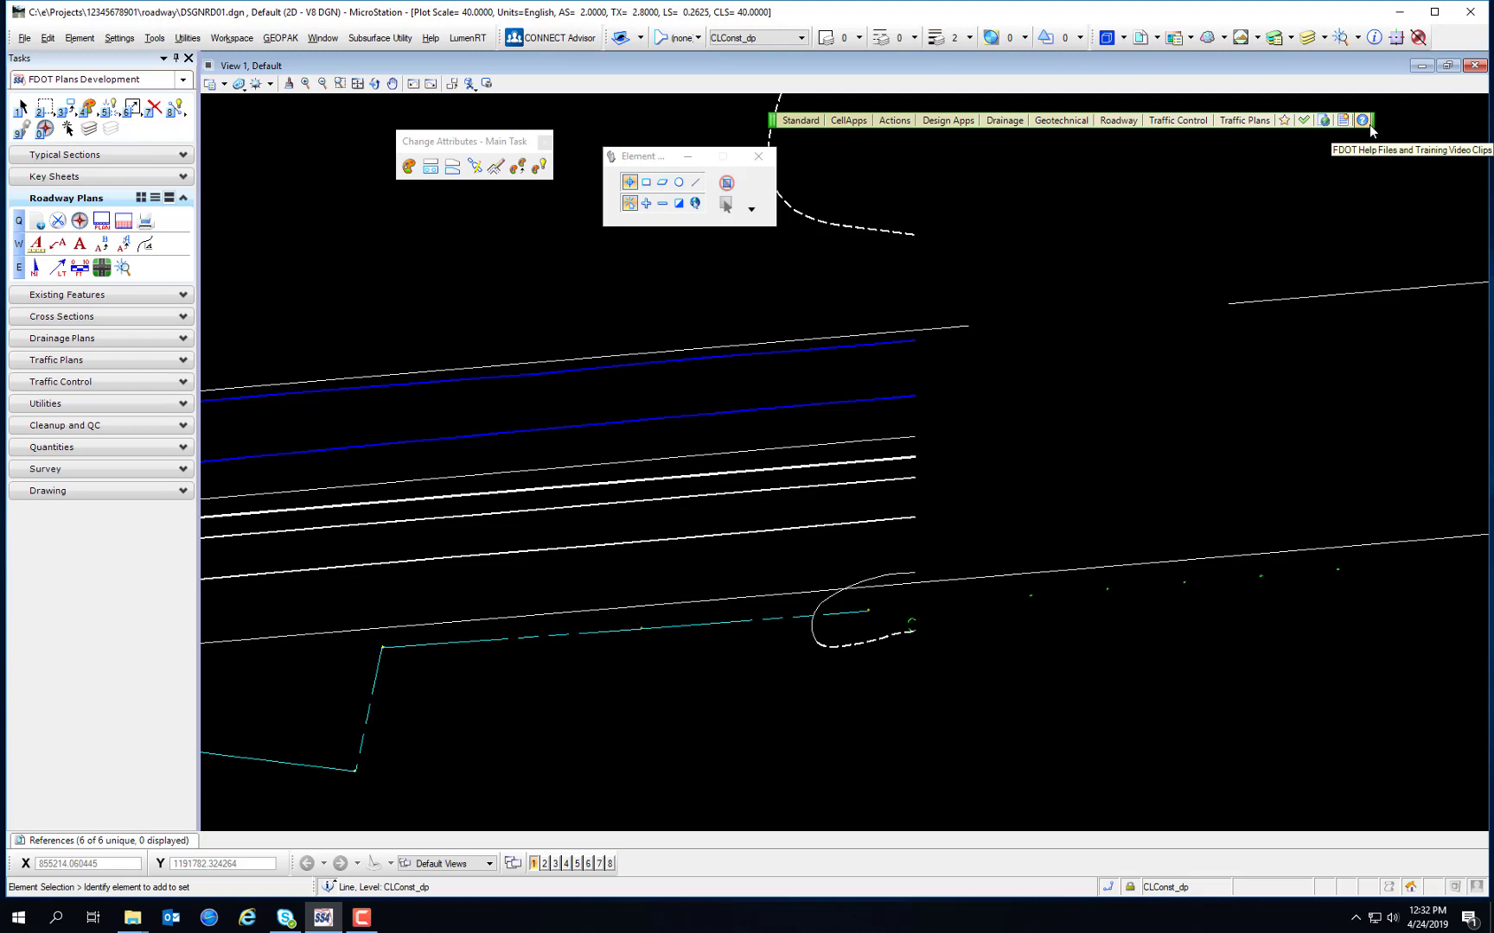
Turn on the display of all six attached reference files, from Utexrd01.dgn through utprrd01.dgn
{"action": "scroll", "coordinate": [1063, 337], "scroll_direction": "down", "scroll_amount": 5}
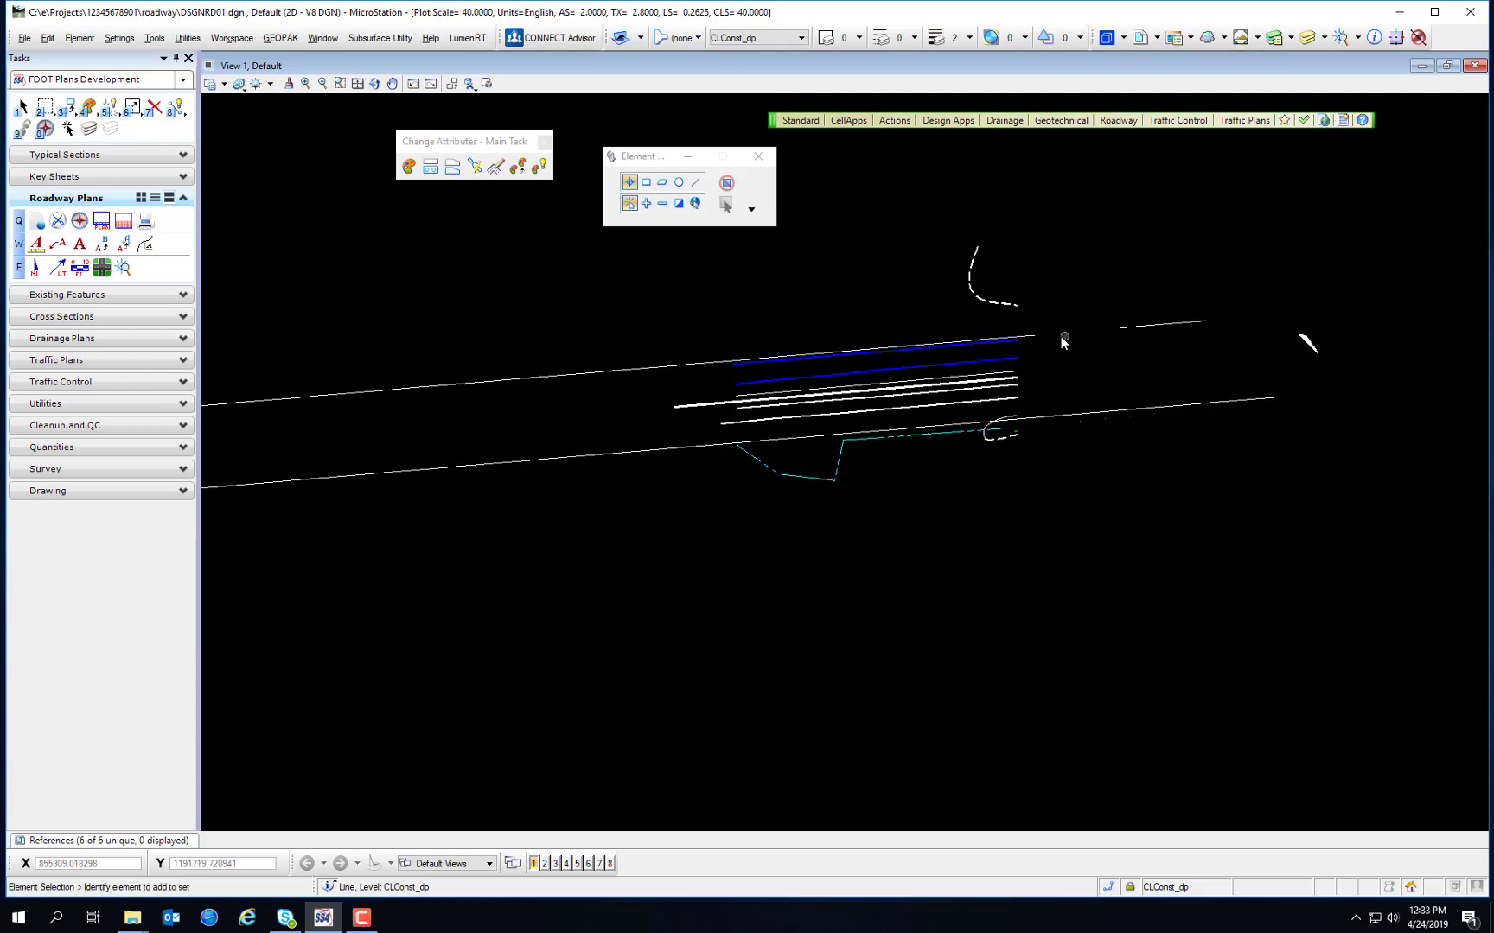
{"action": "left_click", "coordinate": [1156, 41]}
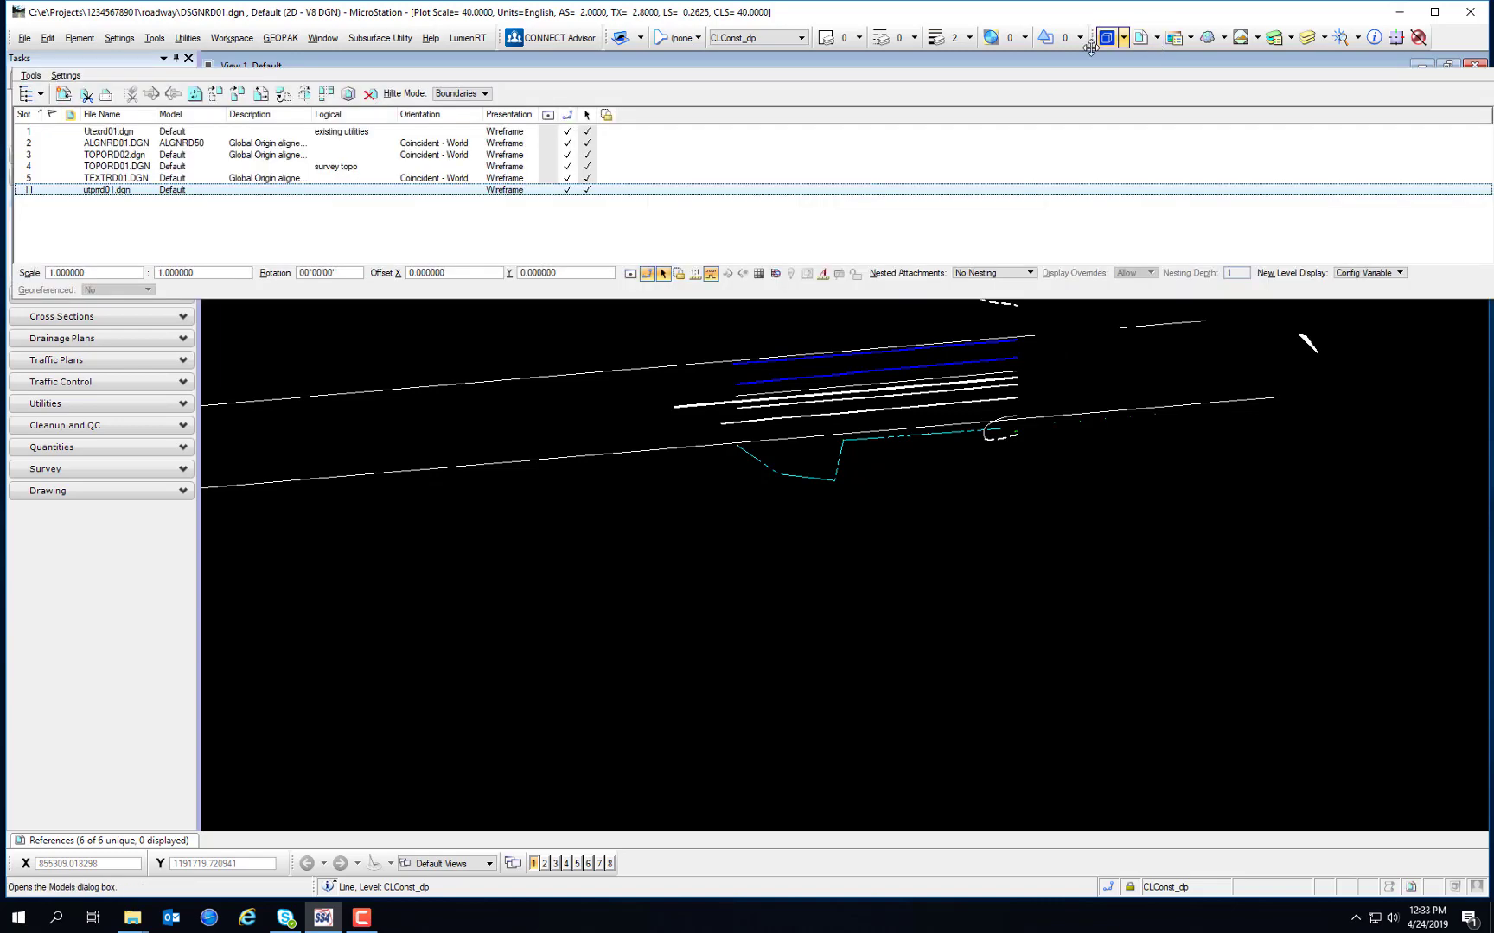
{"action": "left_click", "coordinate": [548, 131]}
{"action": "left_click", "coordinate": [548, 142]}
{"action": "left_click", "coordinate": [548, 154]}
{"action": "left_click", "coordinate": [548, 166]}
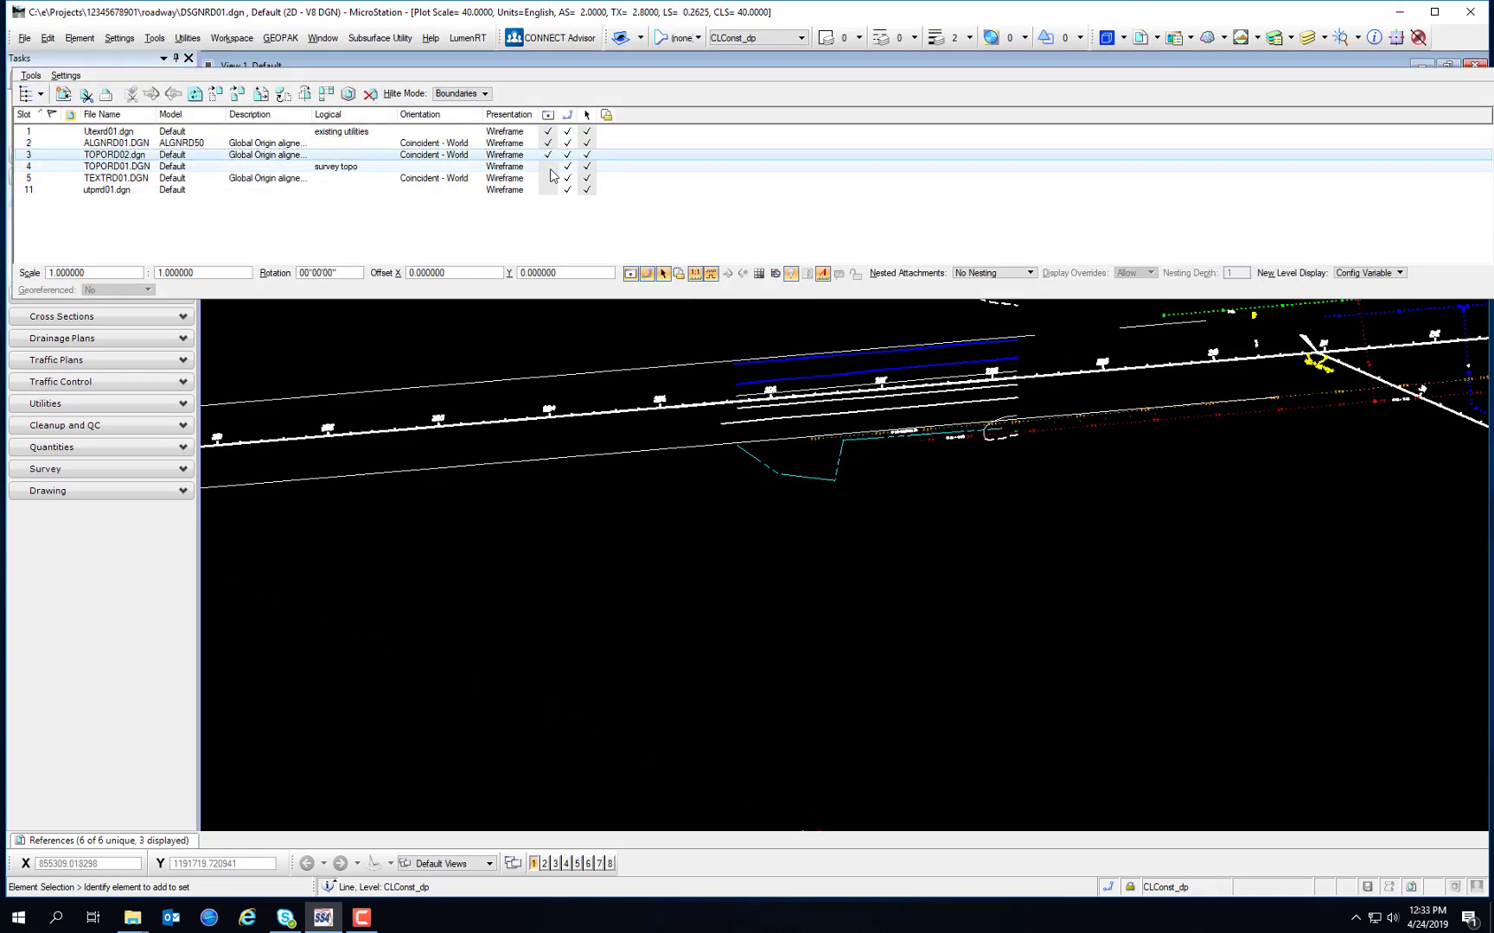
{"action": "left_click", "coordinate": [548, 178]}
{"action": "left_click", "coordinate": [548, 190]}
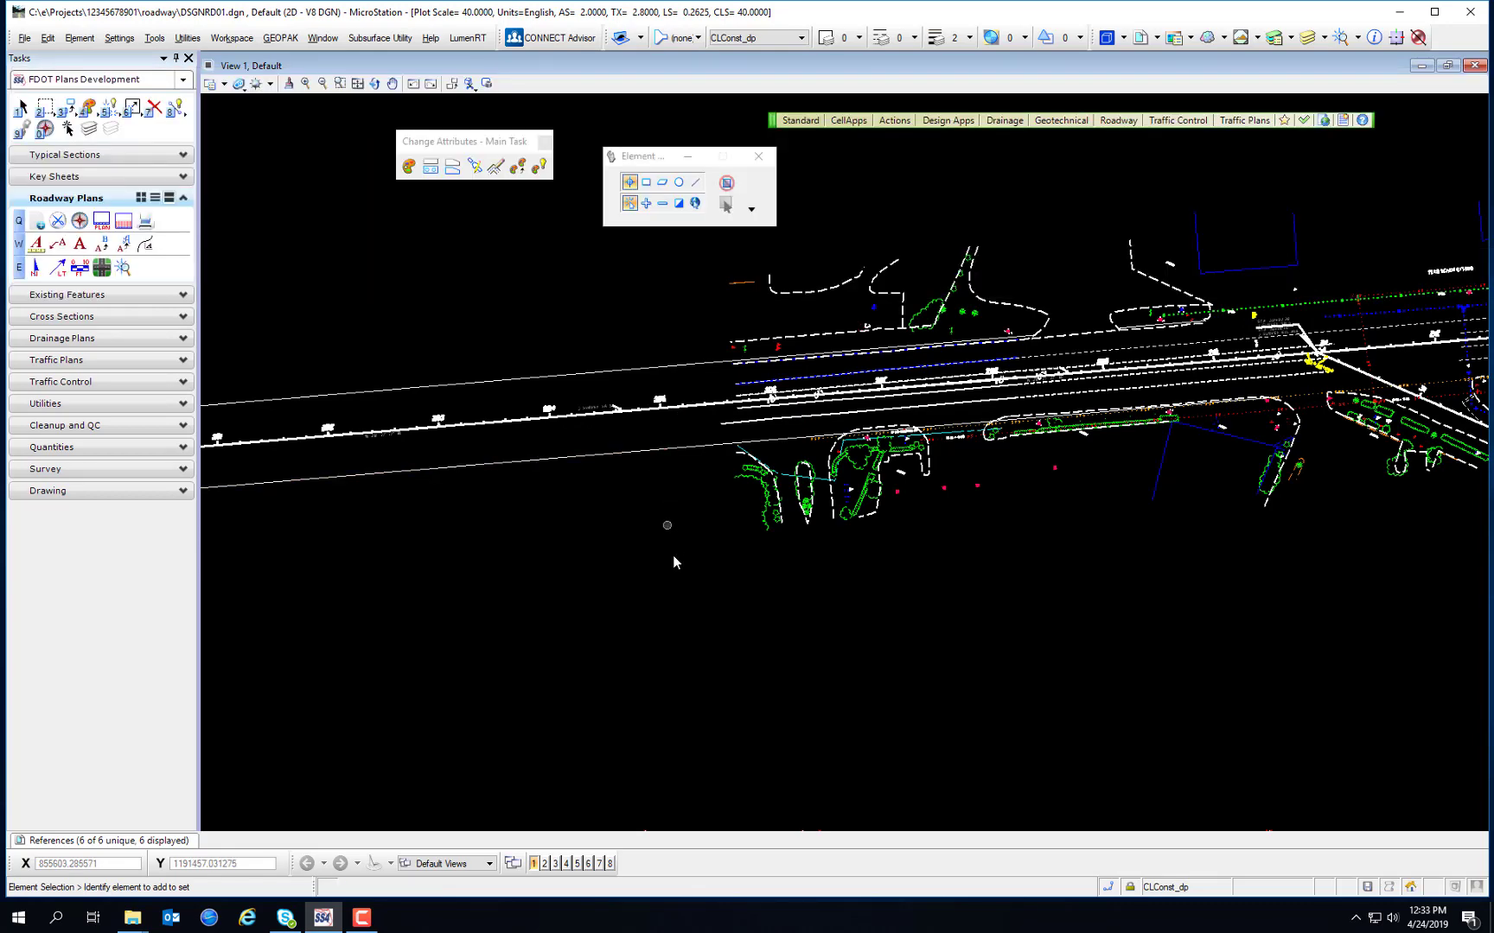
Find the text 273 in the drawing with Find/Replace Text, keeping the view at the located station
{"action": "mouse_move", "coordinate": [1295, 430]}
{"action": "middle_mouse_down"}
{"action": "mouse_move", "coordinate": [966, 517]}
{"action": "mouse_move", "coordinate": [897, 512]}
{"action": "middle_mouse_up"}
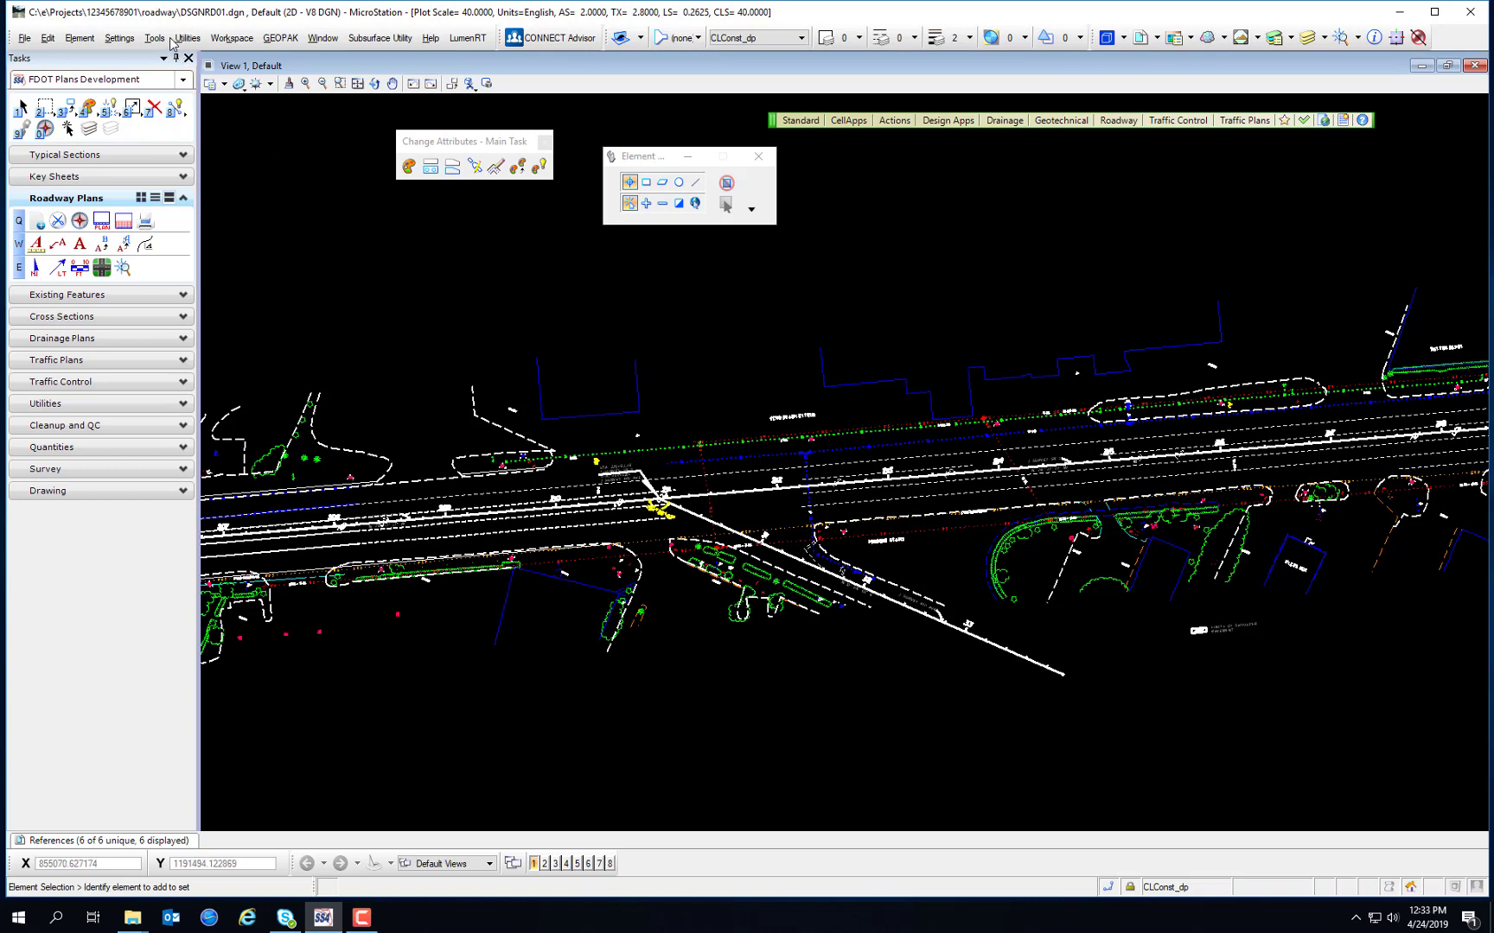
{"action": "left_click", "coordinate": [49, 39]}
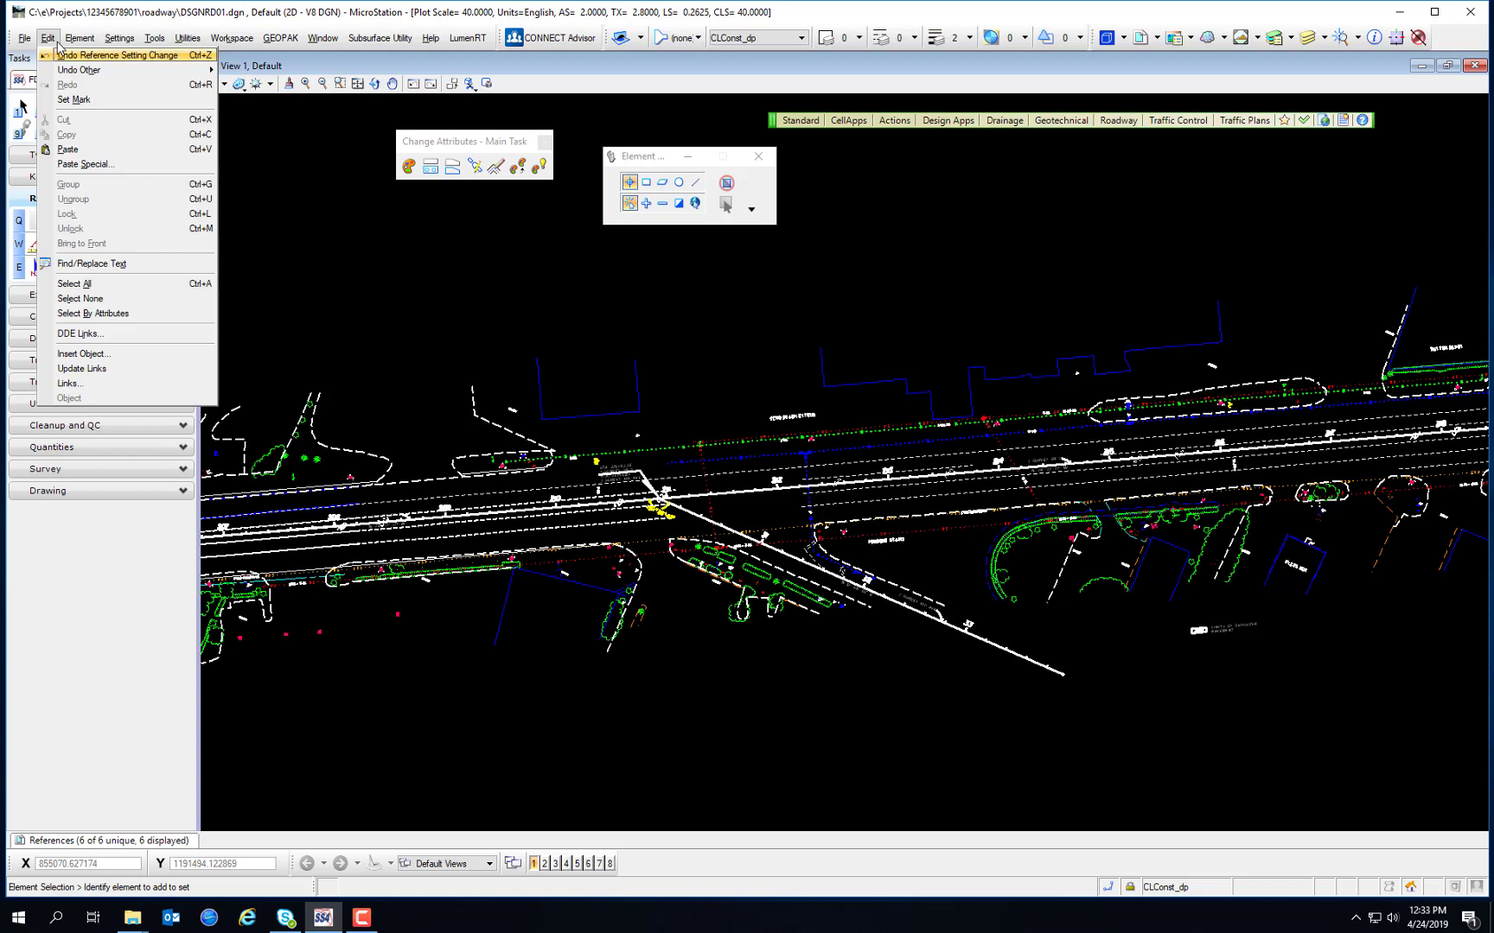
{"action": "left_click", "coordinate": [152, 264]}
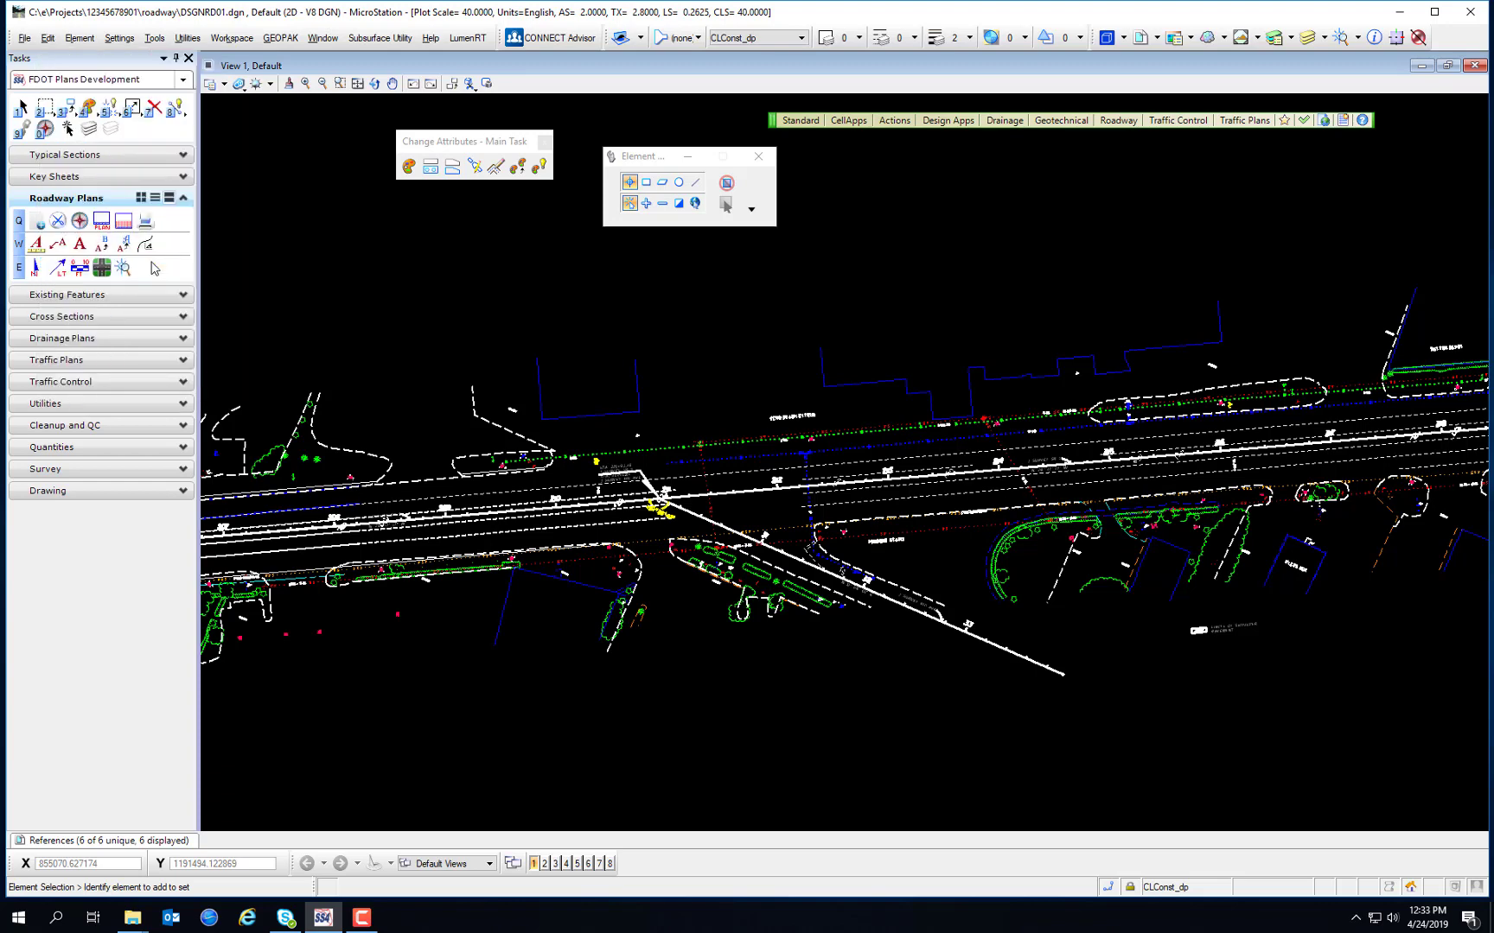
{"action": "left_click_drag", "start_coordinate": [299, 195], "coordinate": [979, 271]}
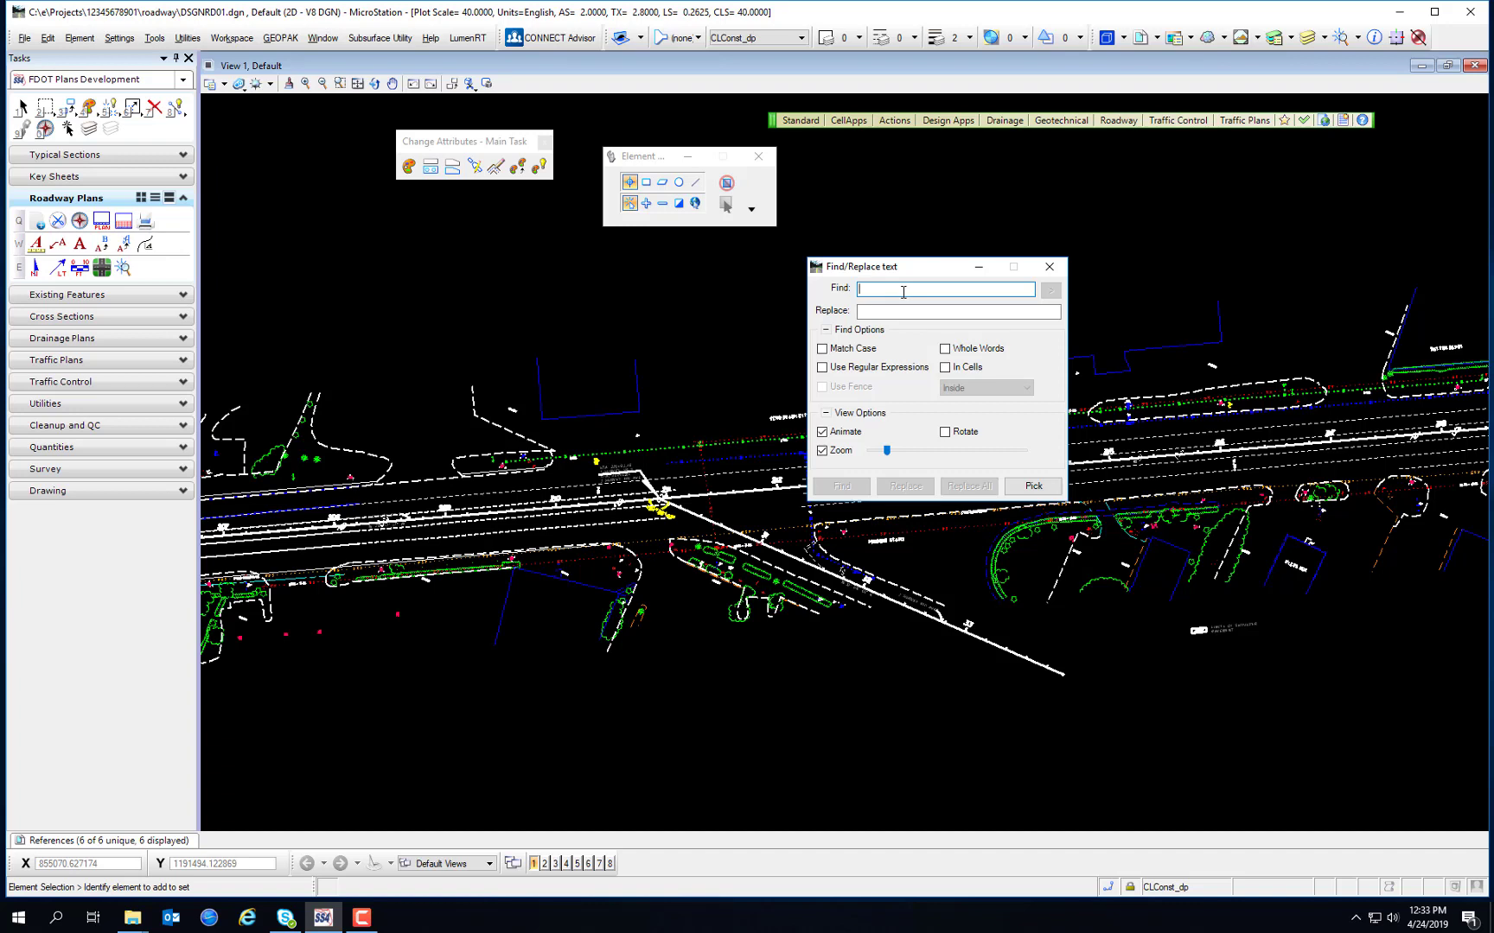
{"action": "type", "text": "273"}
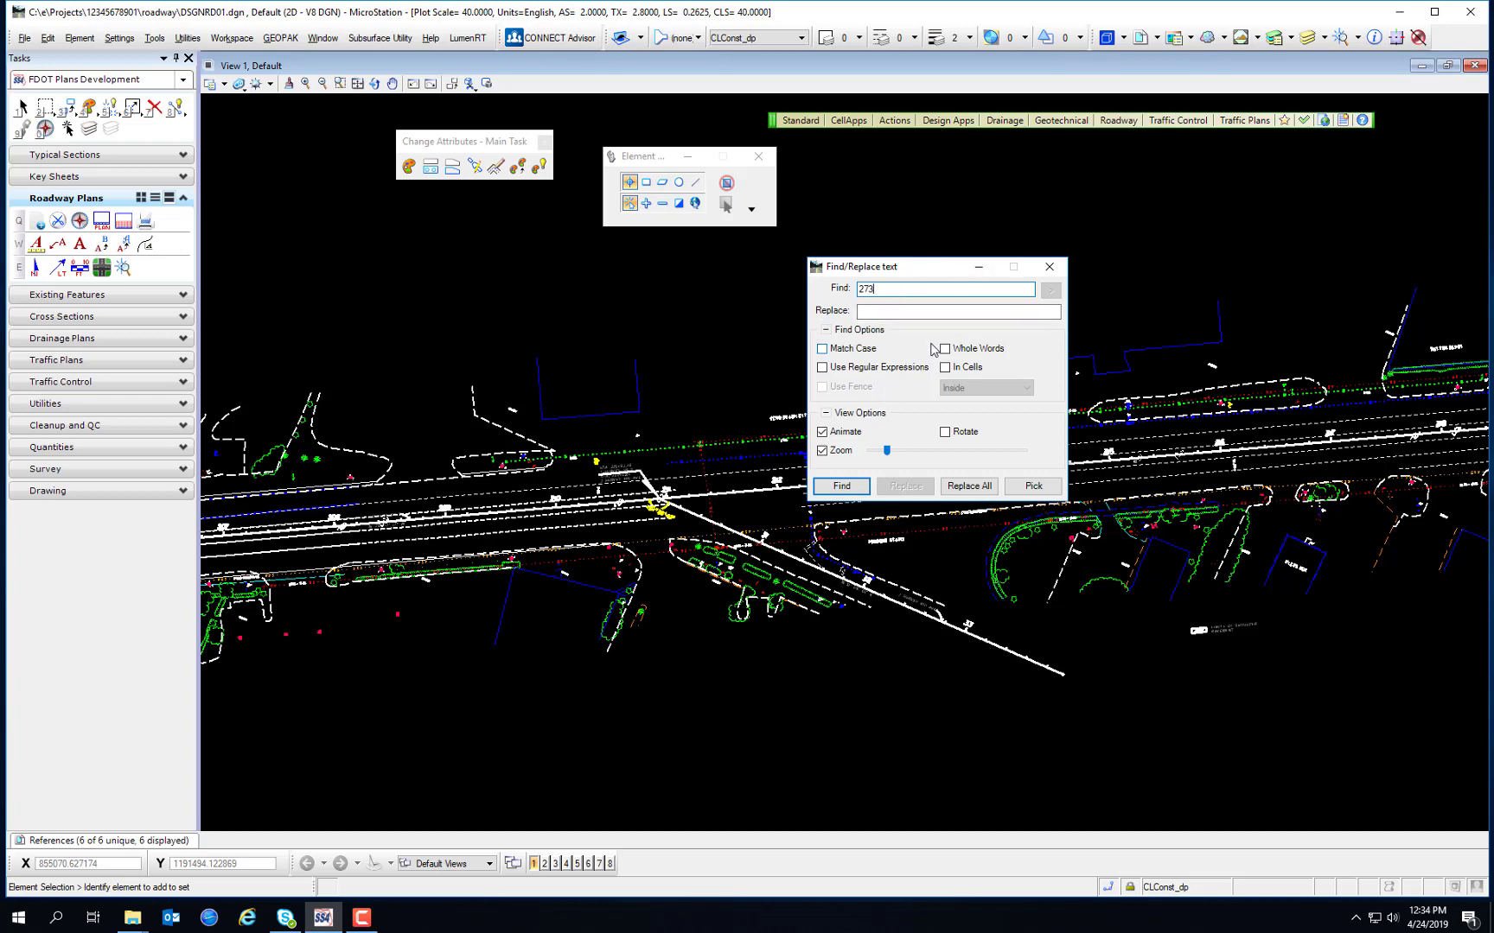
{"action": "left_click", "coordinate": [833, 487]}
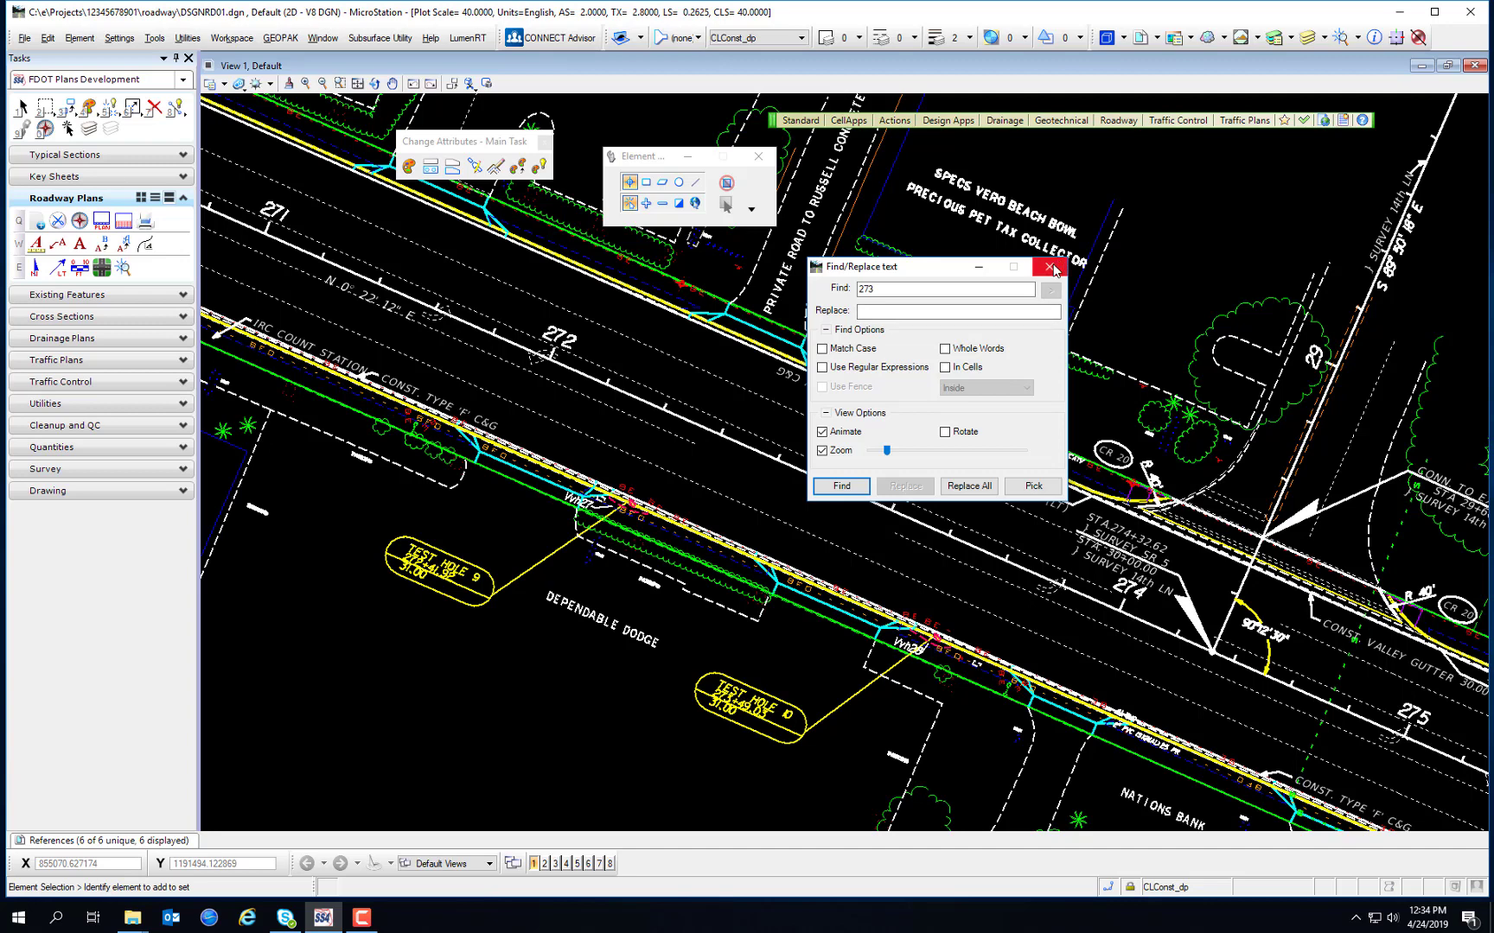
{"action": "left_click", "coordinate": [1052, 269]}
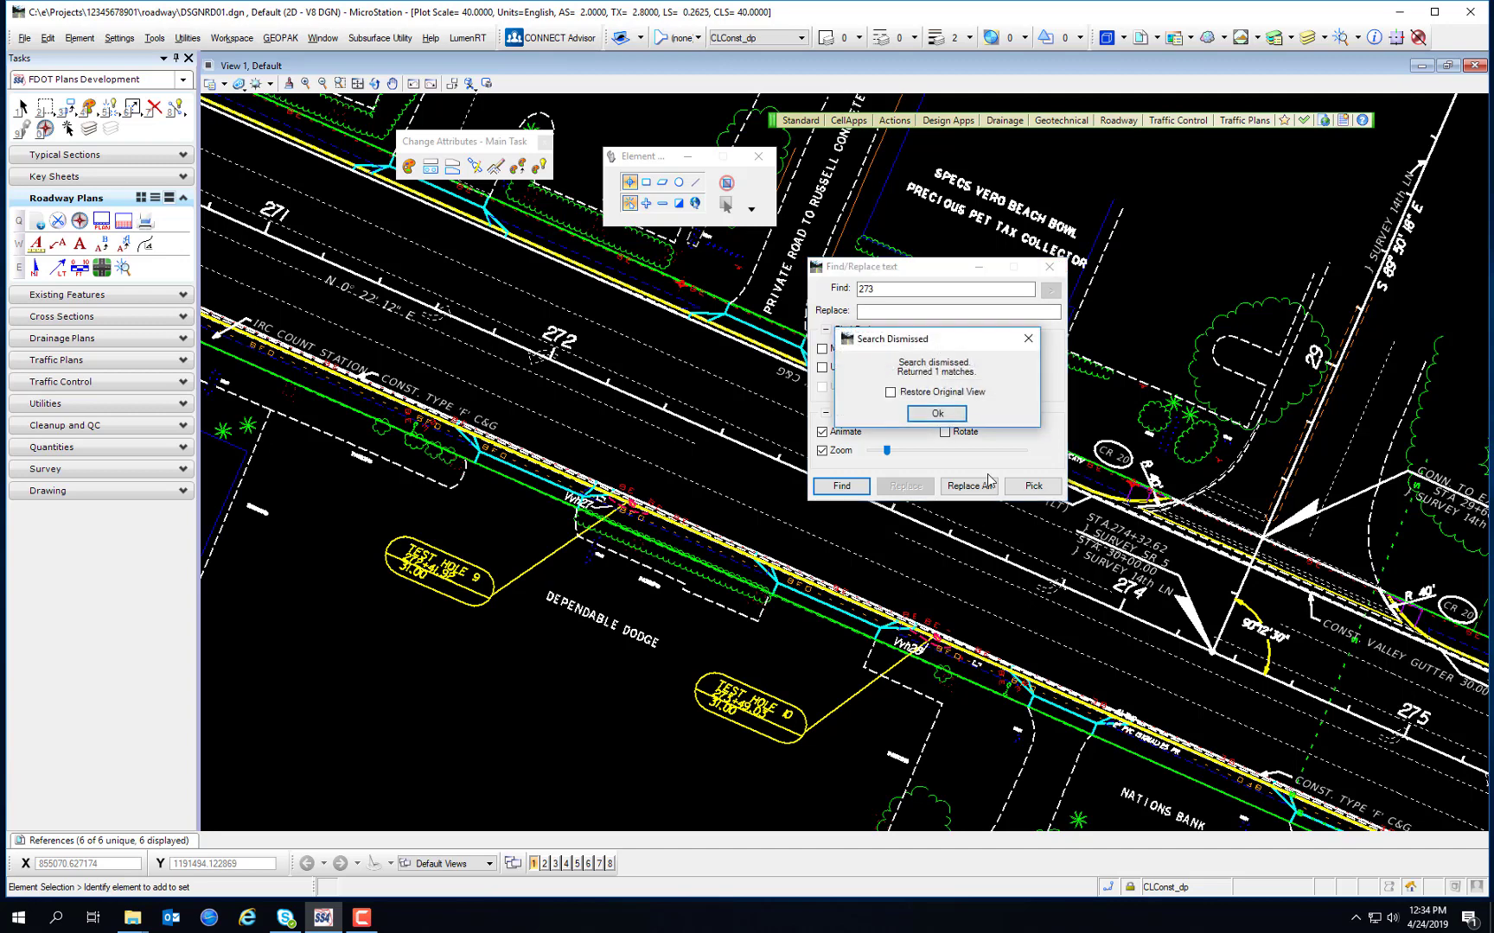
{"action": "left_click", "coordinate": [937, 413]}
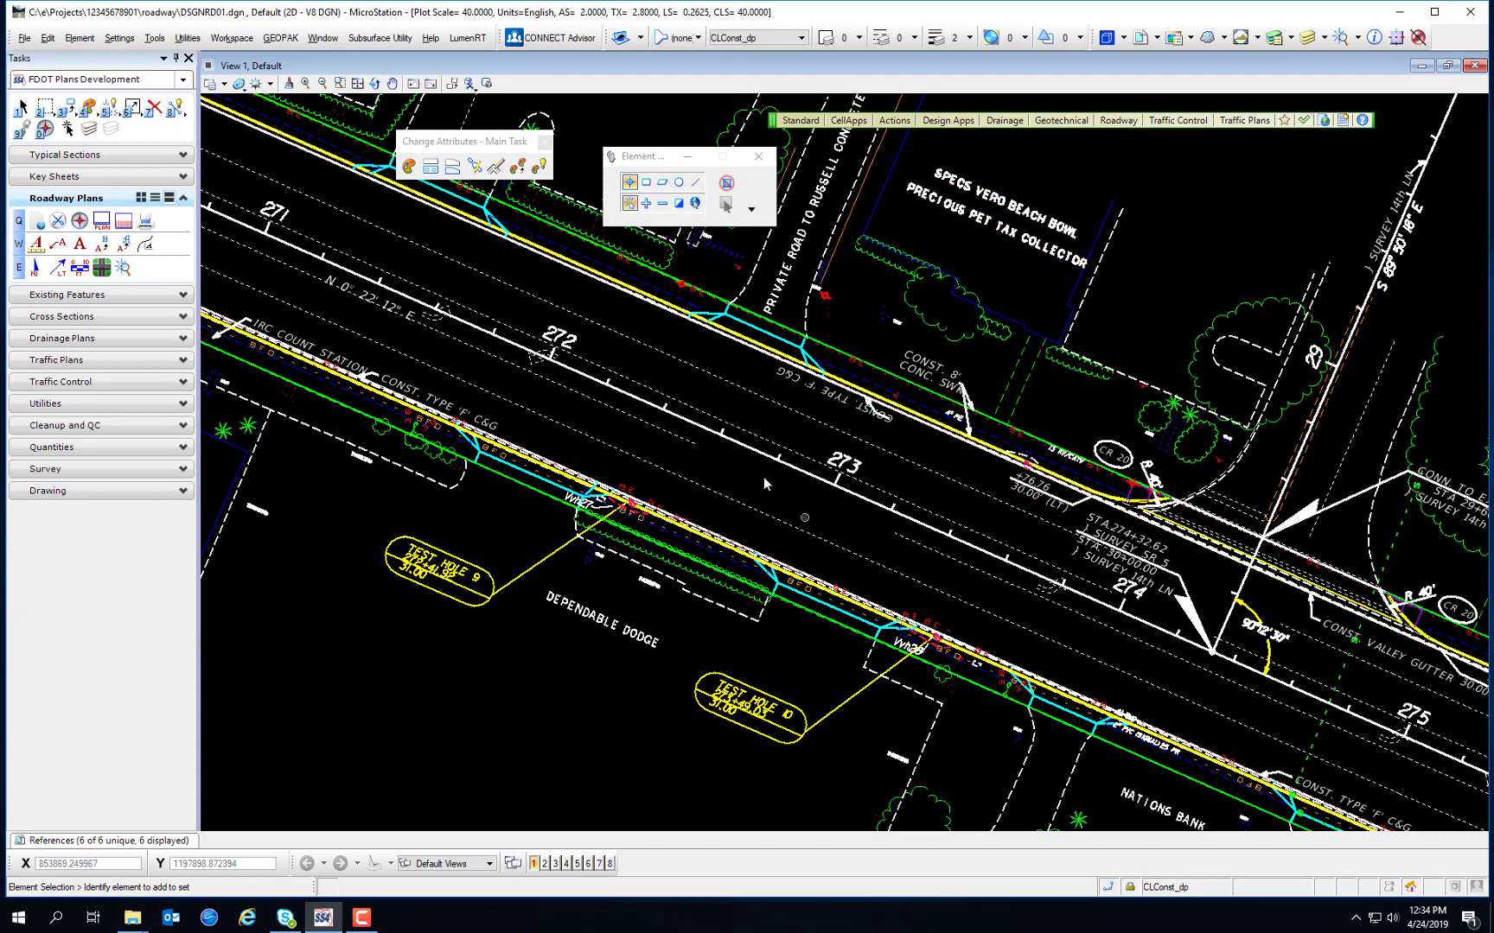
Rotate the view with the 2 Points method, defining its X axis along the baseline from station 273 to station 274
{"action": "left_click", "coordinate": [375, 84]}
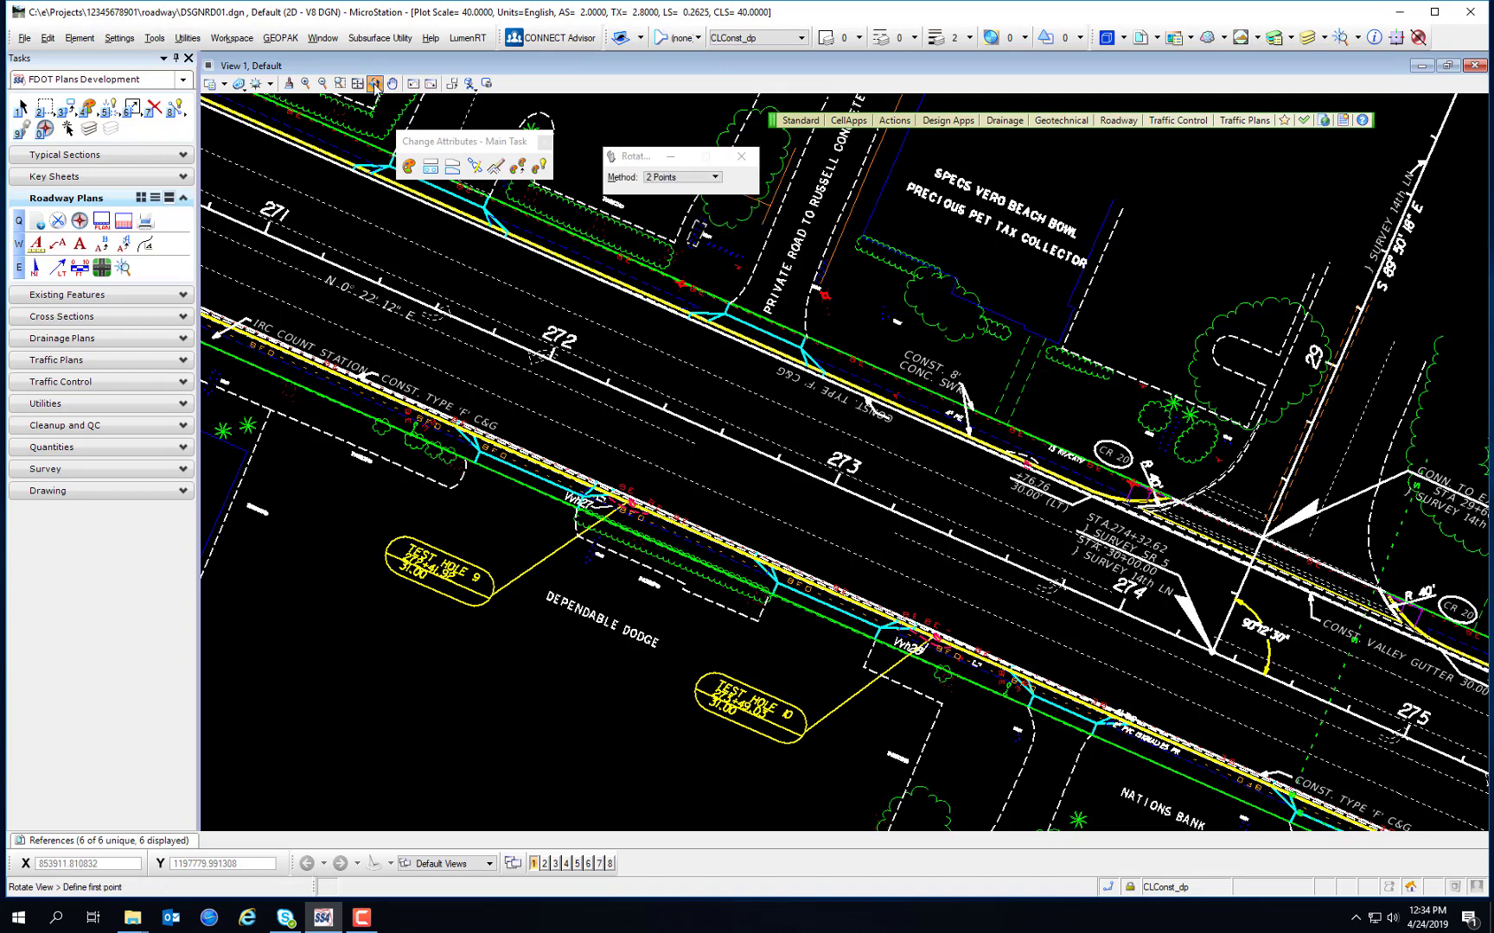
{"action": "left_click", "coordinate": [683, 178]}
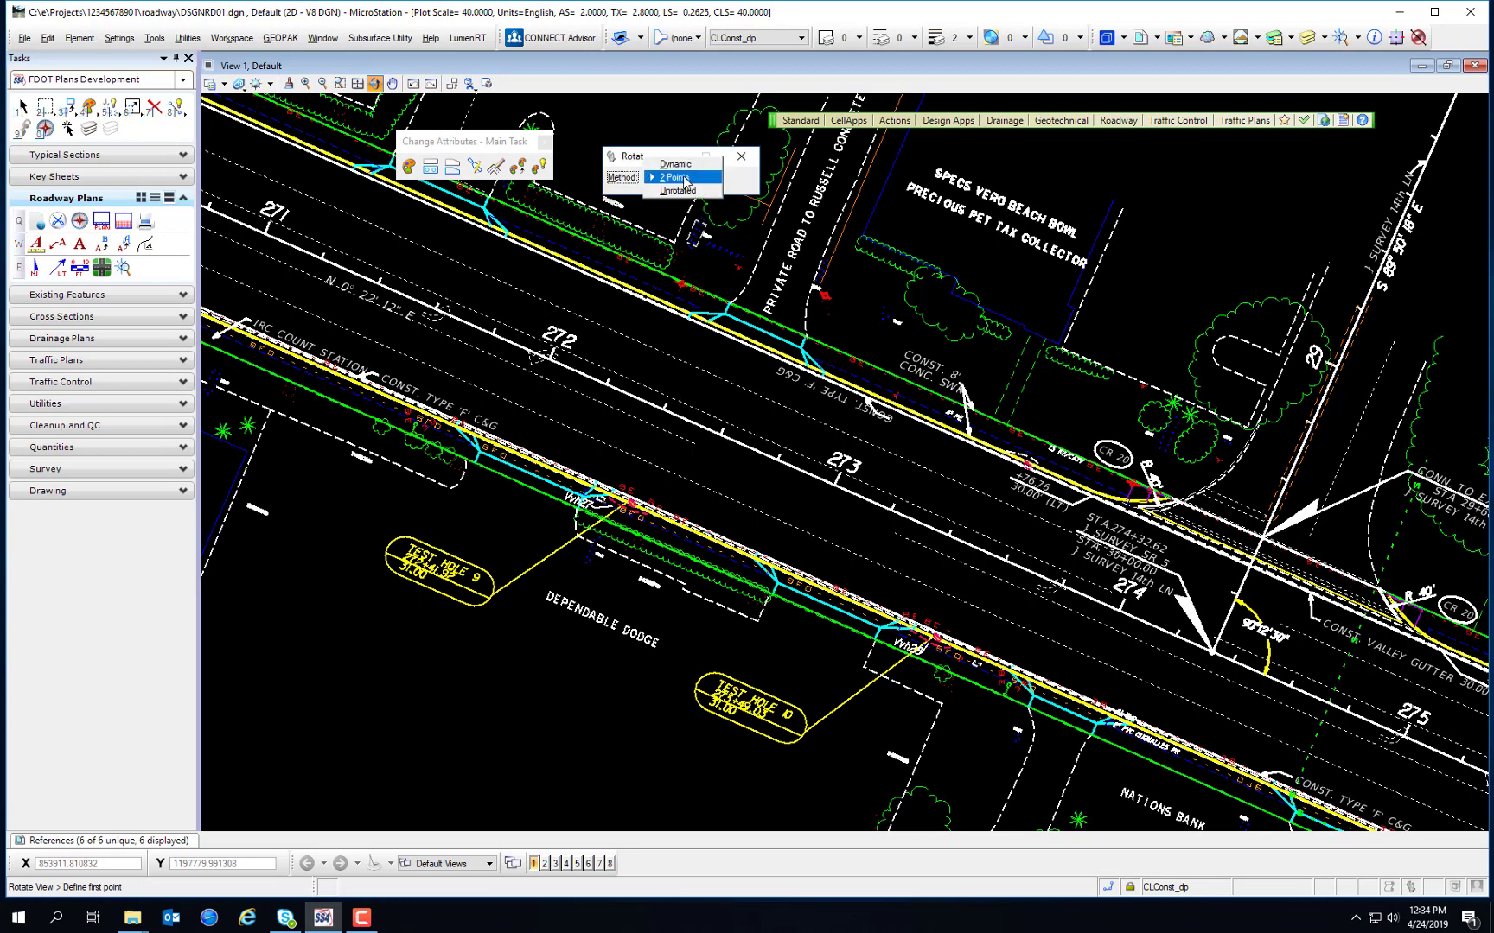
{"action": "left_click", "coordinate": [683, 177]}
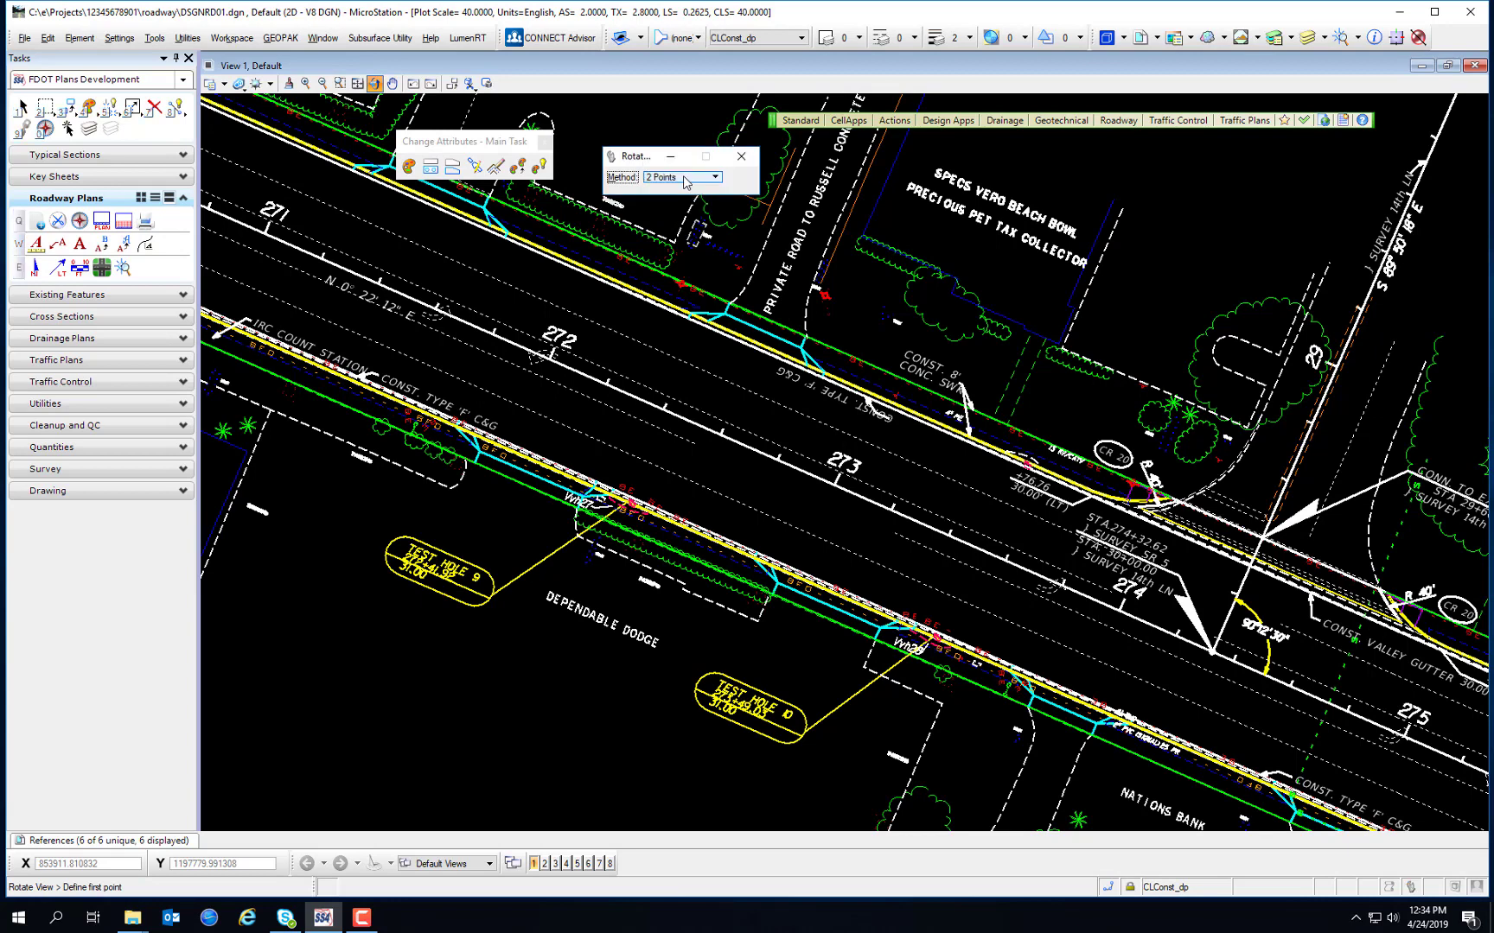
{"action": "left_click", "coordinate": [838, 474]}
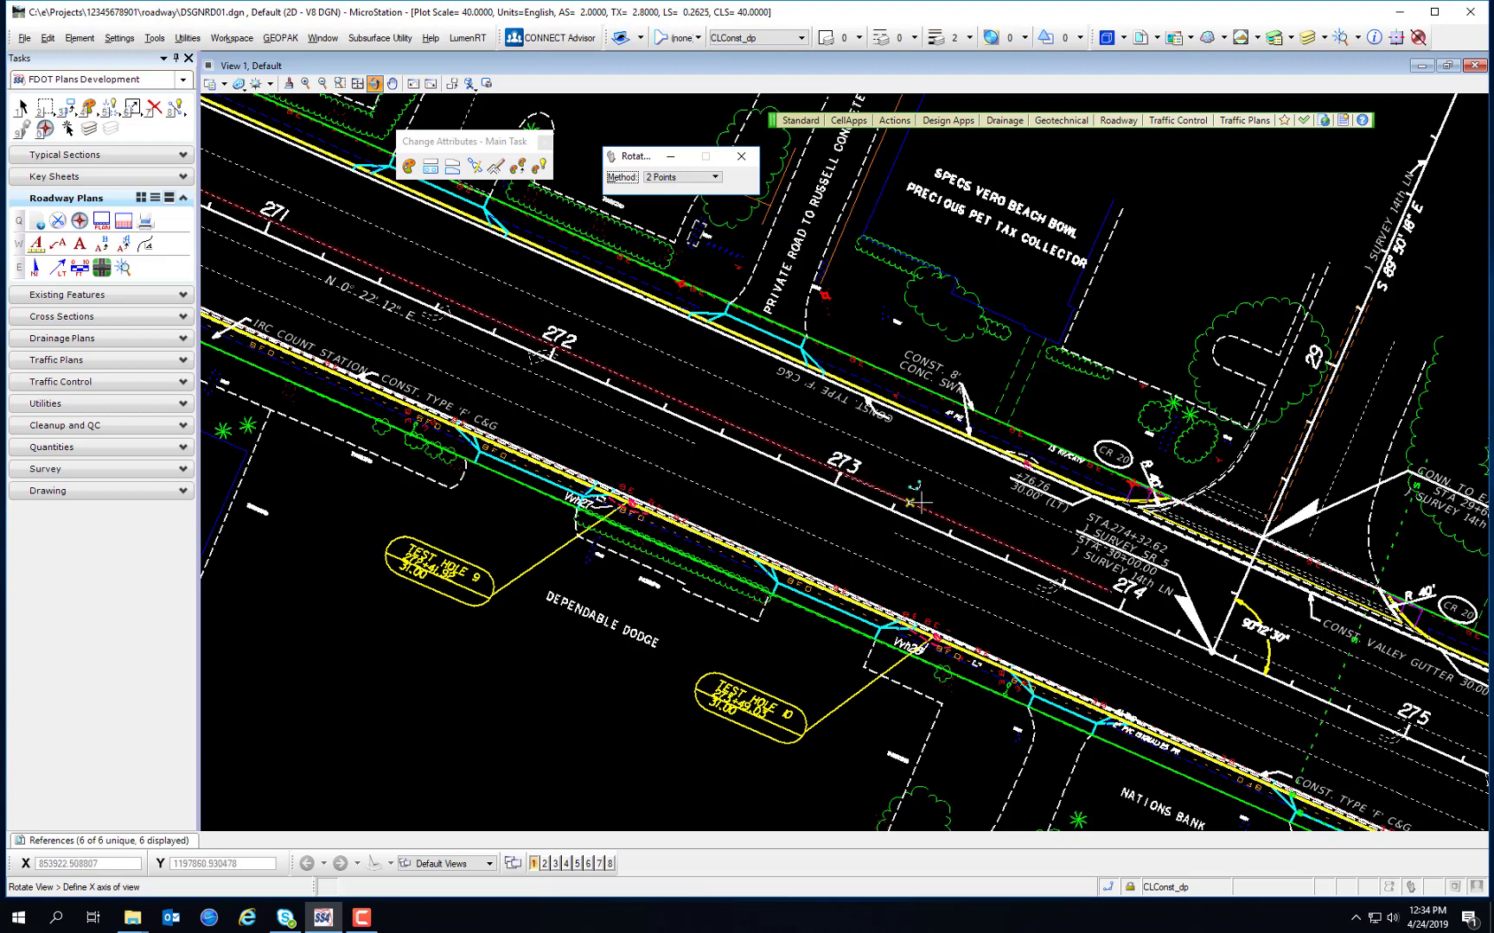
{"action": "scroll", "coordinate": [836, 482], "scroll_direction": "up", "scroll_amount": 5}
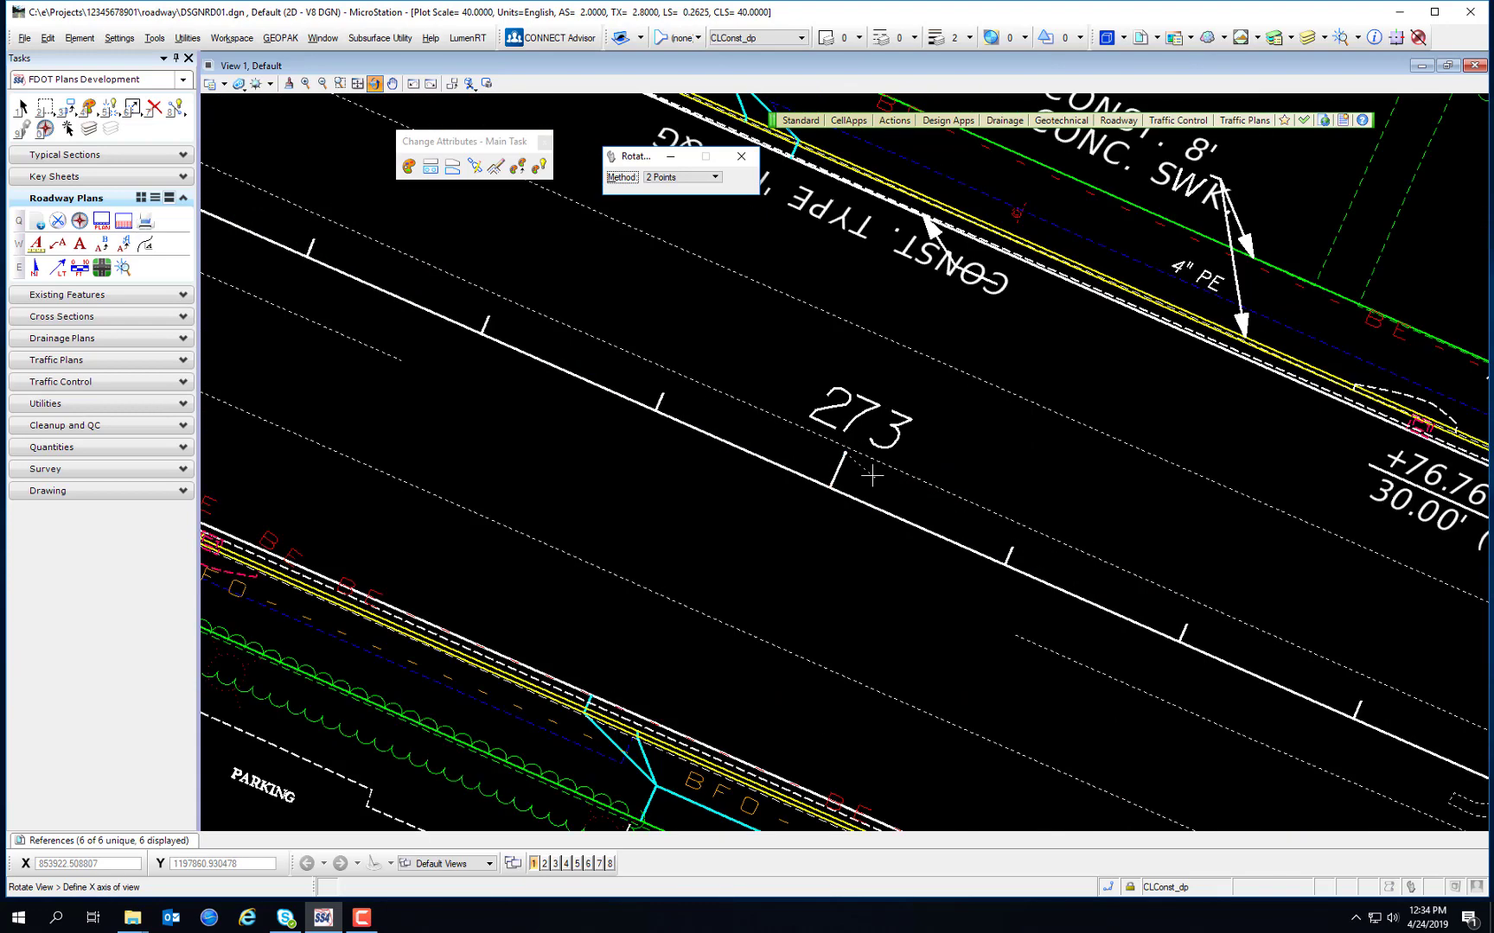
{"action": "scroll", "coordinate": [872, 475], "scroll_direction": "down", "scroll_amount": 5}
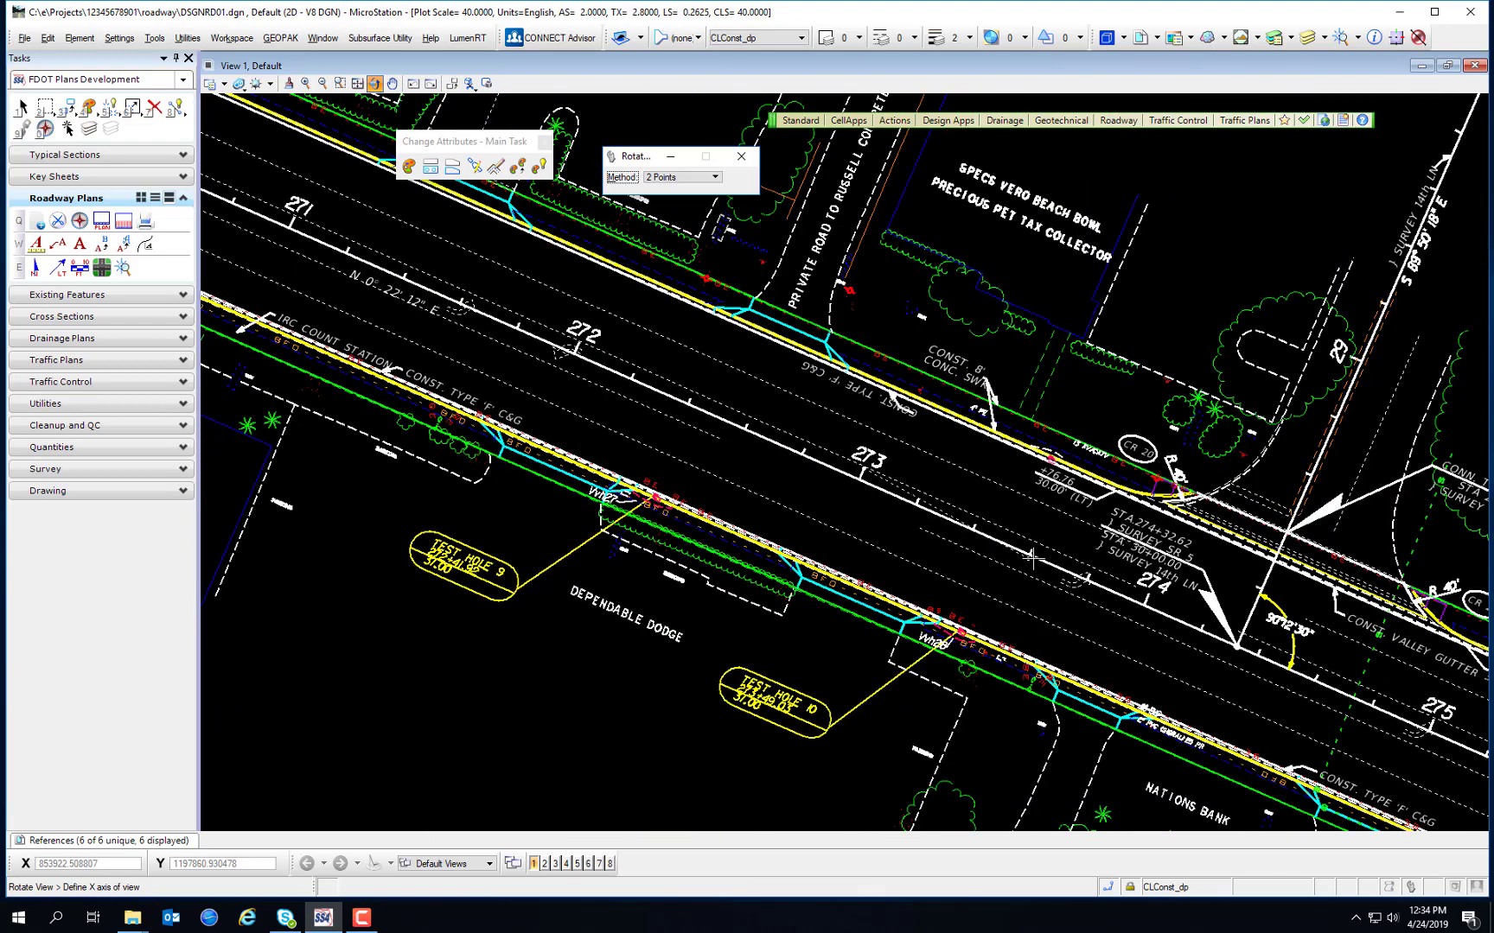
{"action": "left_click", "coordinate": [1153, 593]}
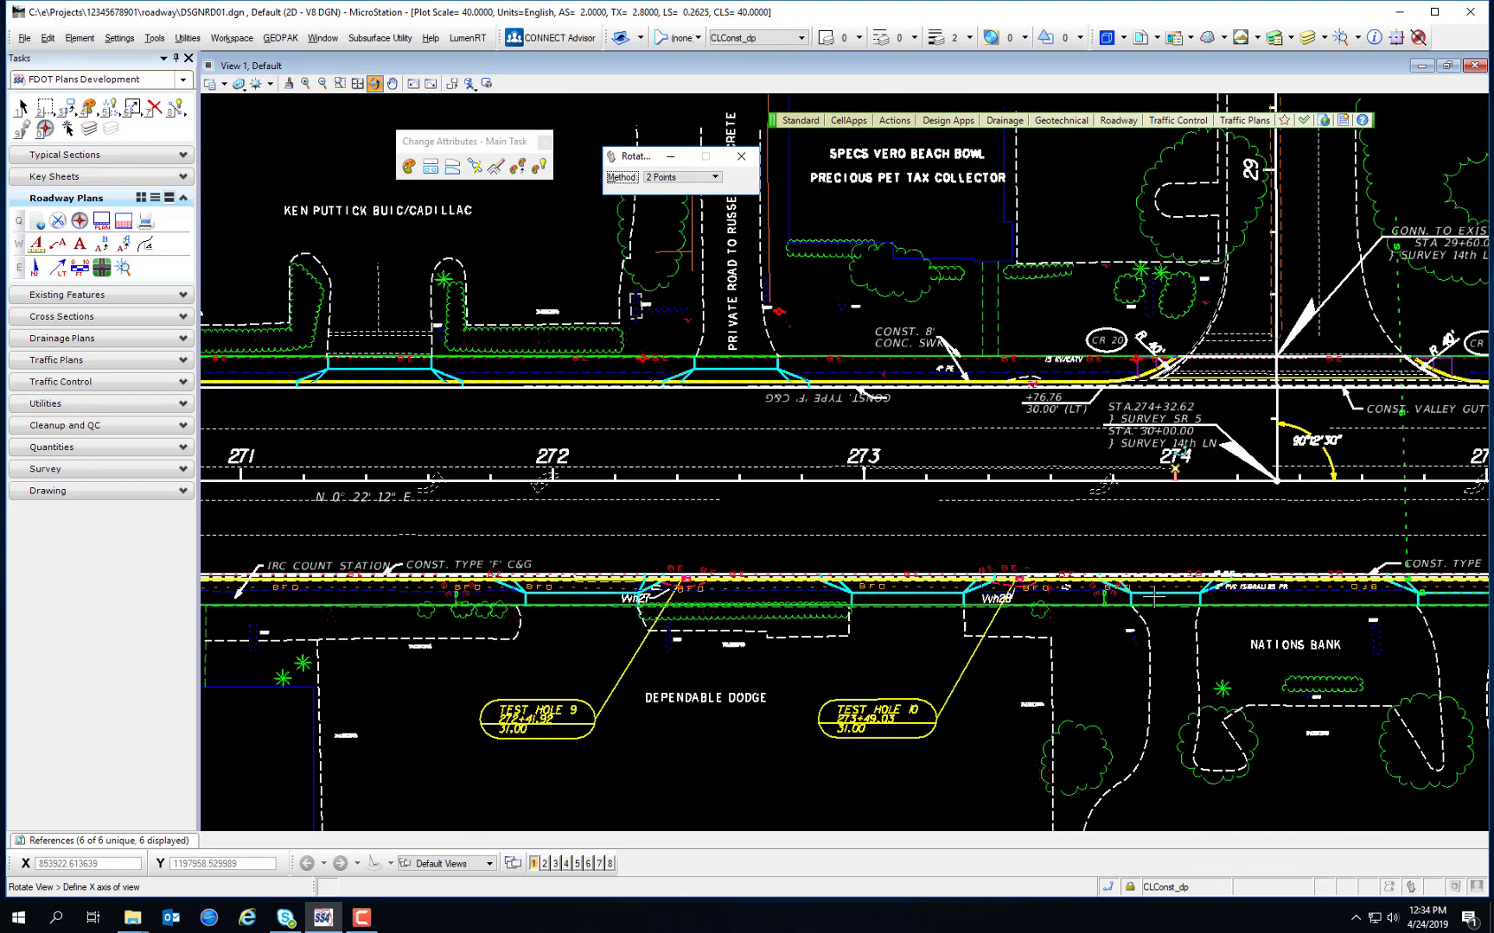
{"action": "right_click", "coordinate": [854, 498]}
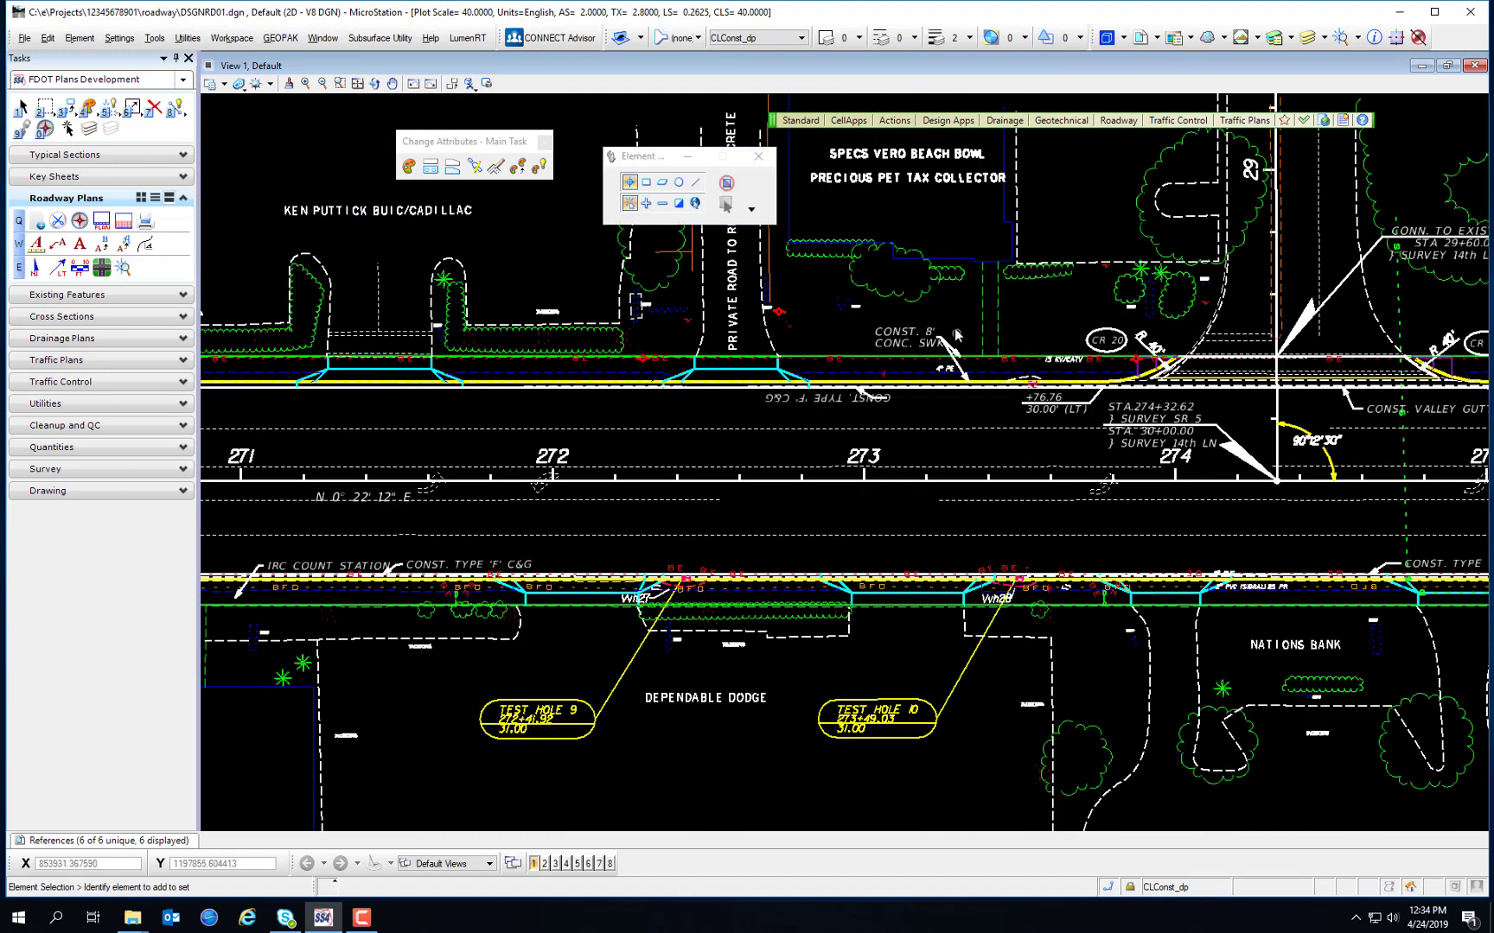
Turn off the TextLabel level of DSGNRD01.dgn in Level Display
{"action": "mouse_move", "coordinate": [984, 220]}
{"action": "middle_mouse_down"}
{"action": "mouse_move", "coordinate": [948, 281]}
{"action": "mouse_move", "coordinate": [923, 403]}
{"action": "middle_mouse_up"}
{"action": "scroll", "coordinate": [928, 459], "scroll_direction": "up", "scroll_amount": 2}
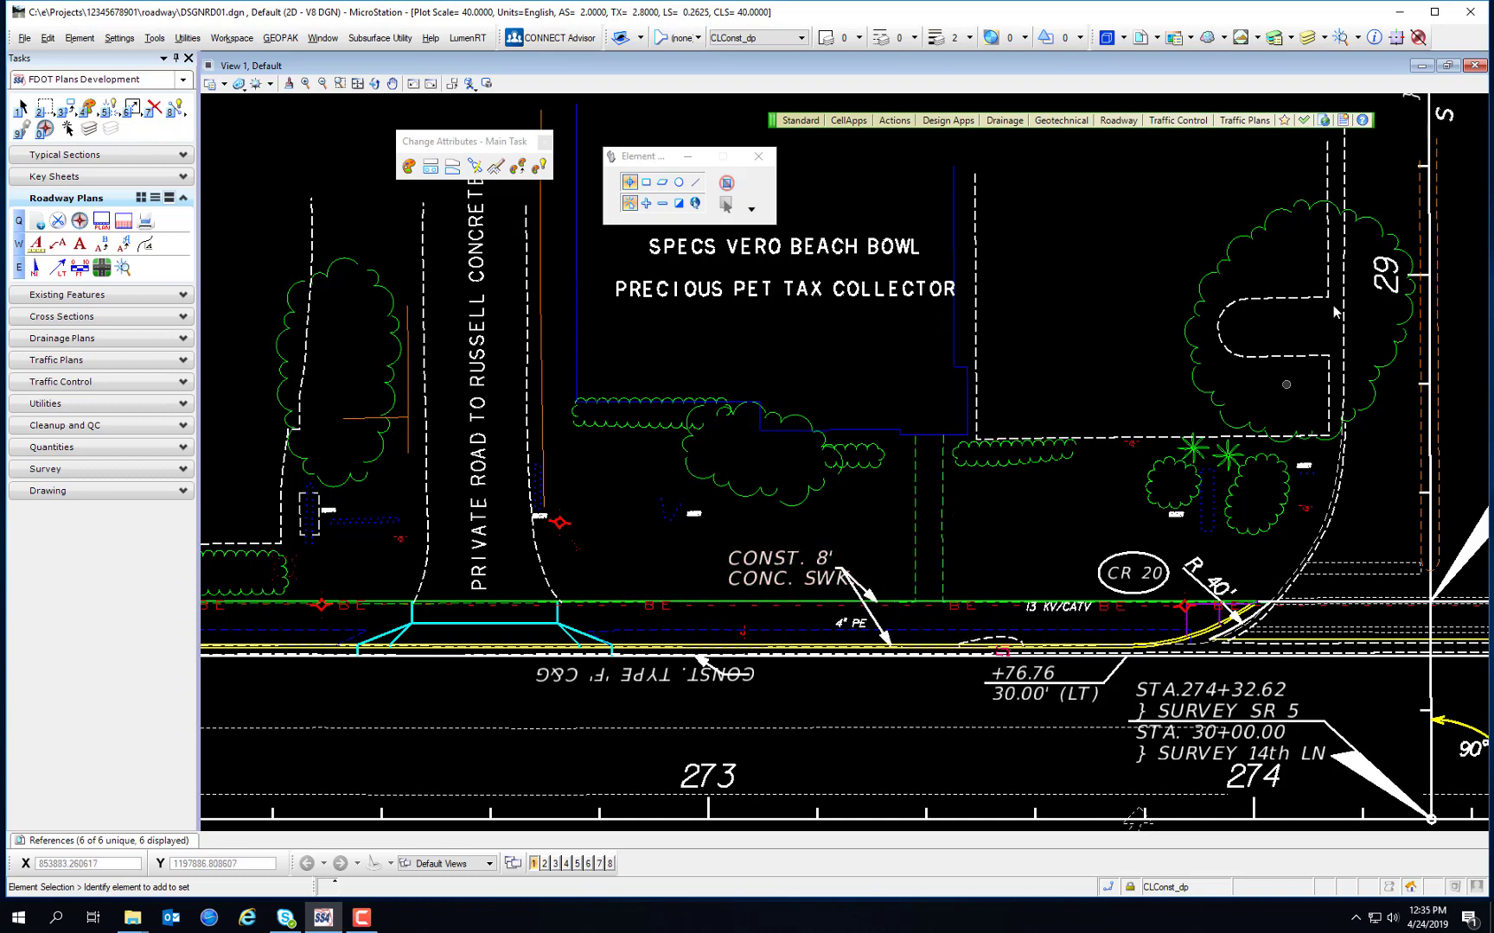
{"action": "left_click", "coordinate": [1310, 38]}
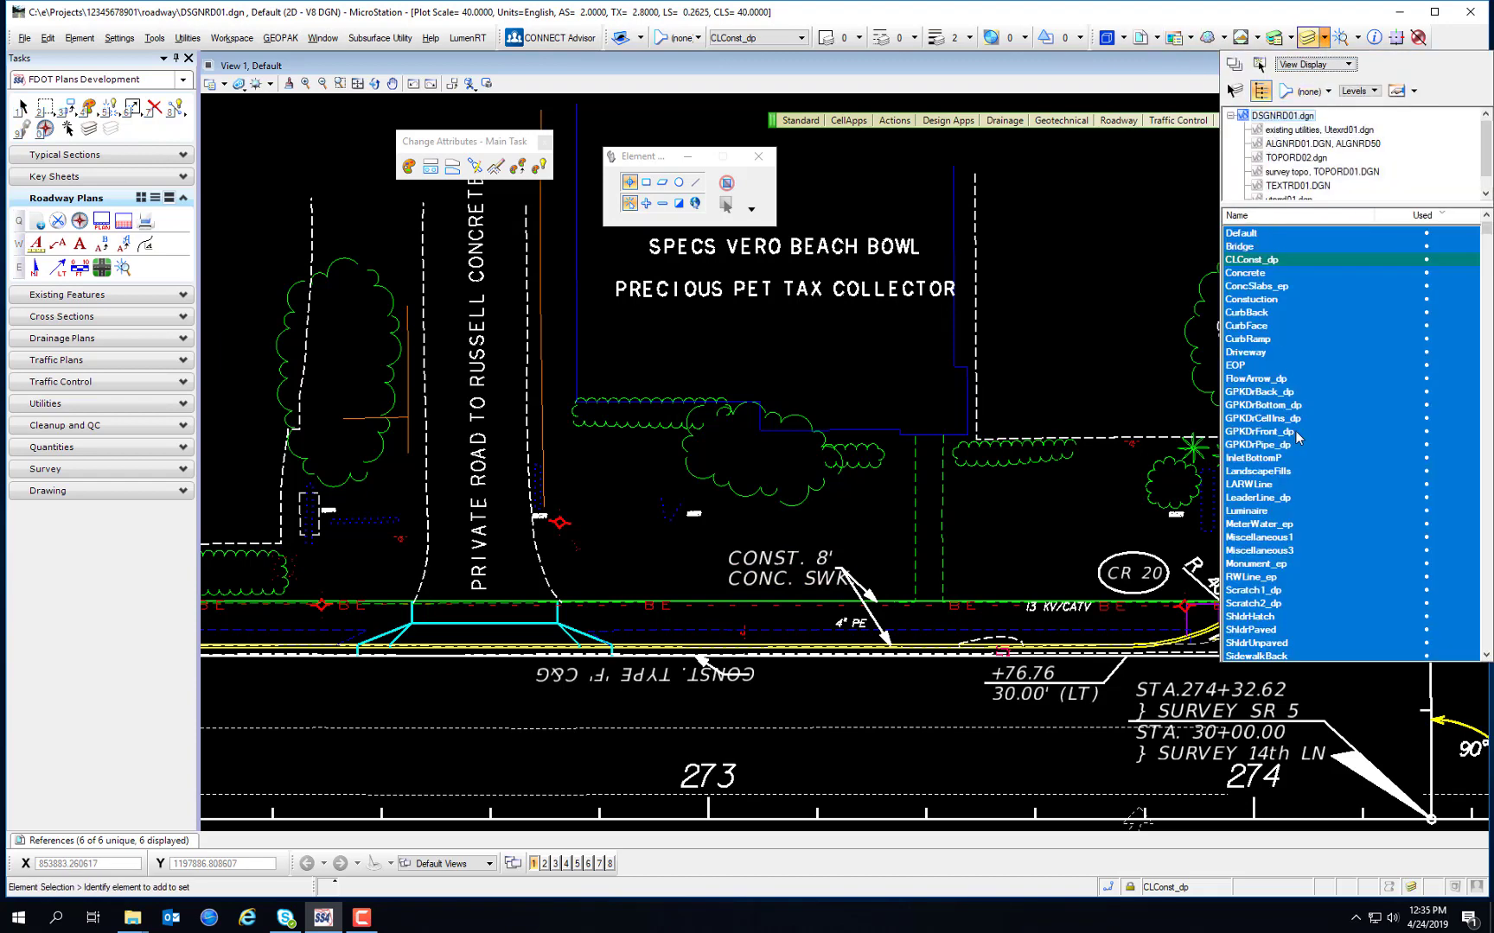
{"action": "scroll", "coordinate": [1310, 455], "scroll_direction": "down", "scroll_amount": 5}
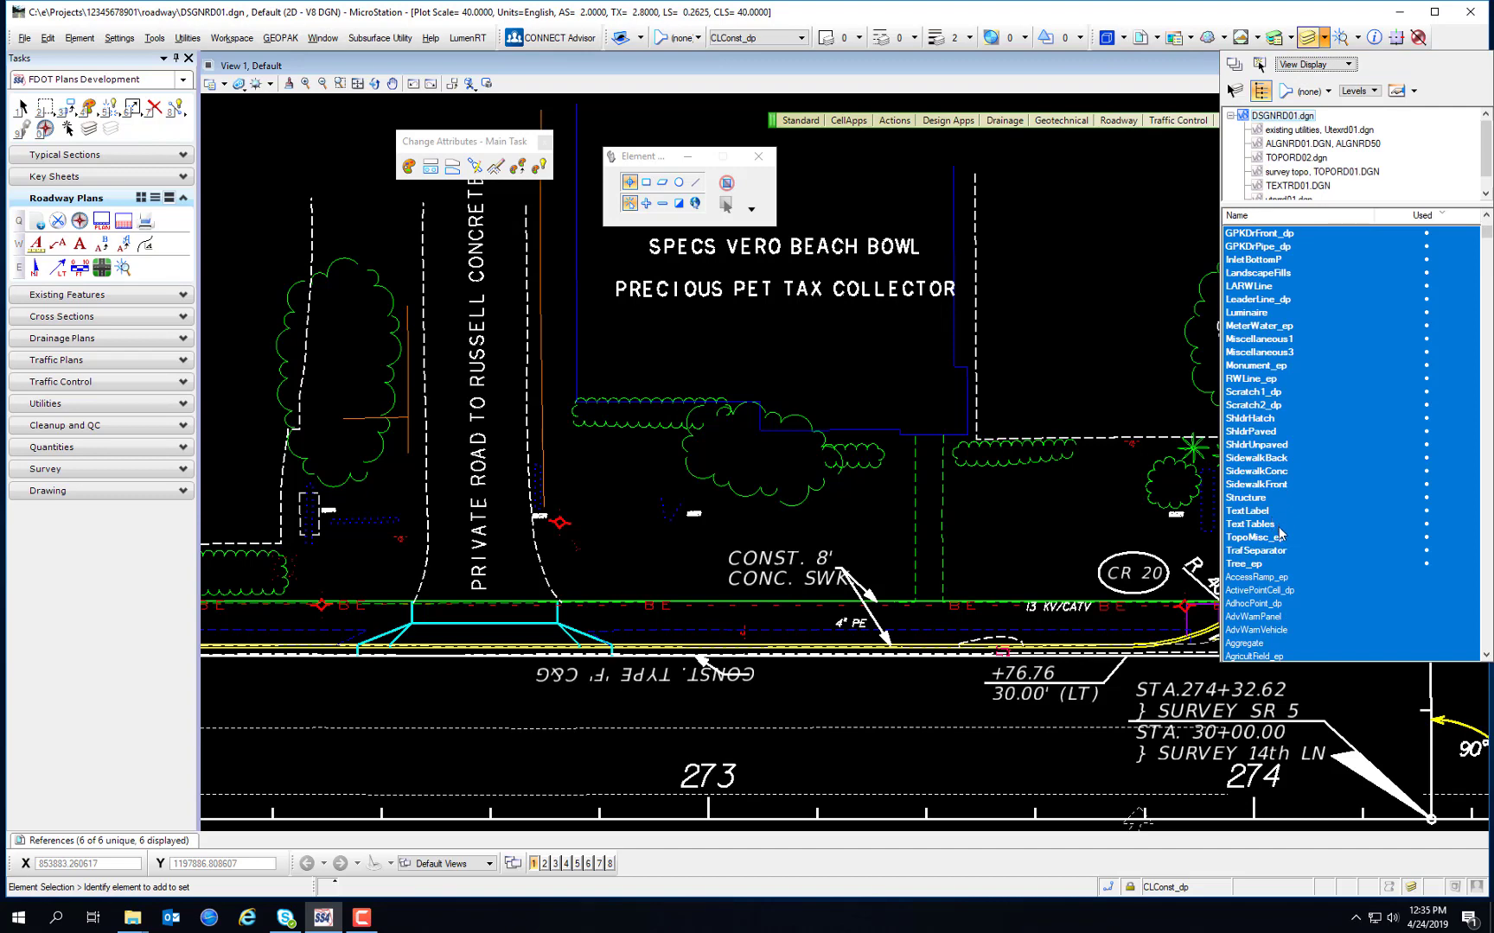
{"action": "left_click", "coordinate": [1272, 514]}
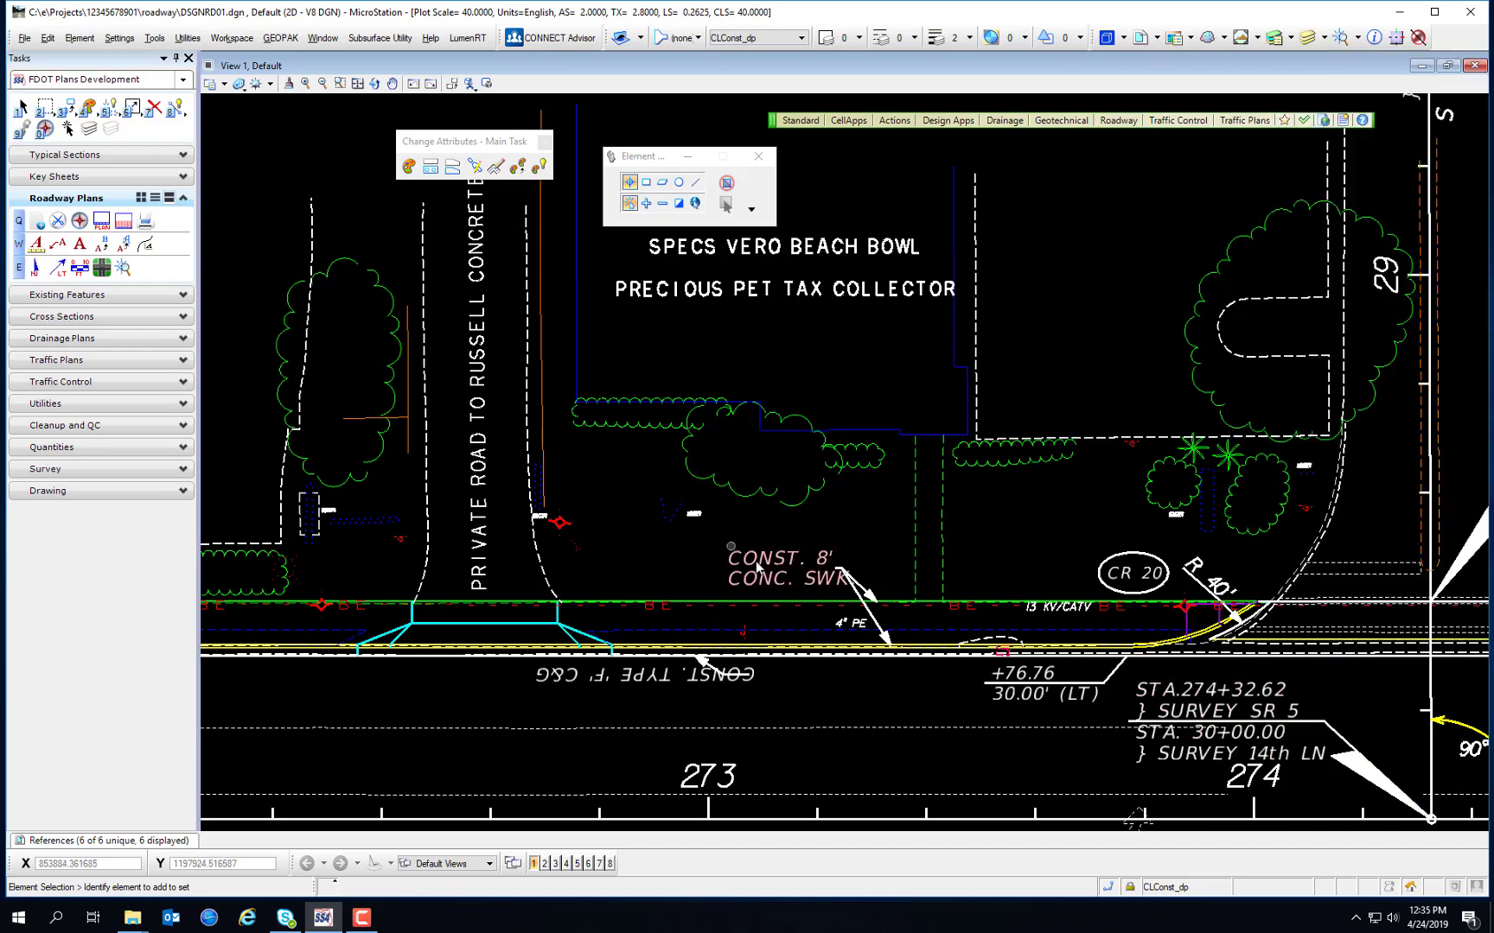
Identify the level of the CONST. 8' CONC. SWK label and turn off TextLabel of reference TEXTRD01.DGN in Level Display
{"action": "mouse_move", "coordinate": [784, 561]}
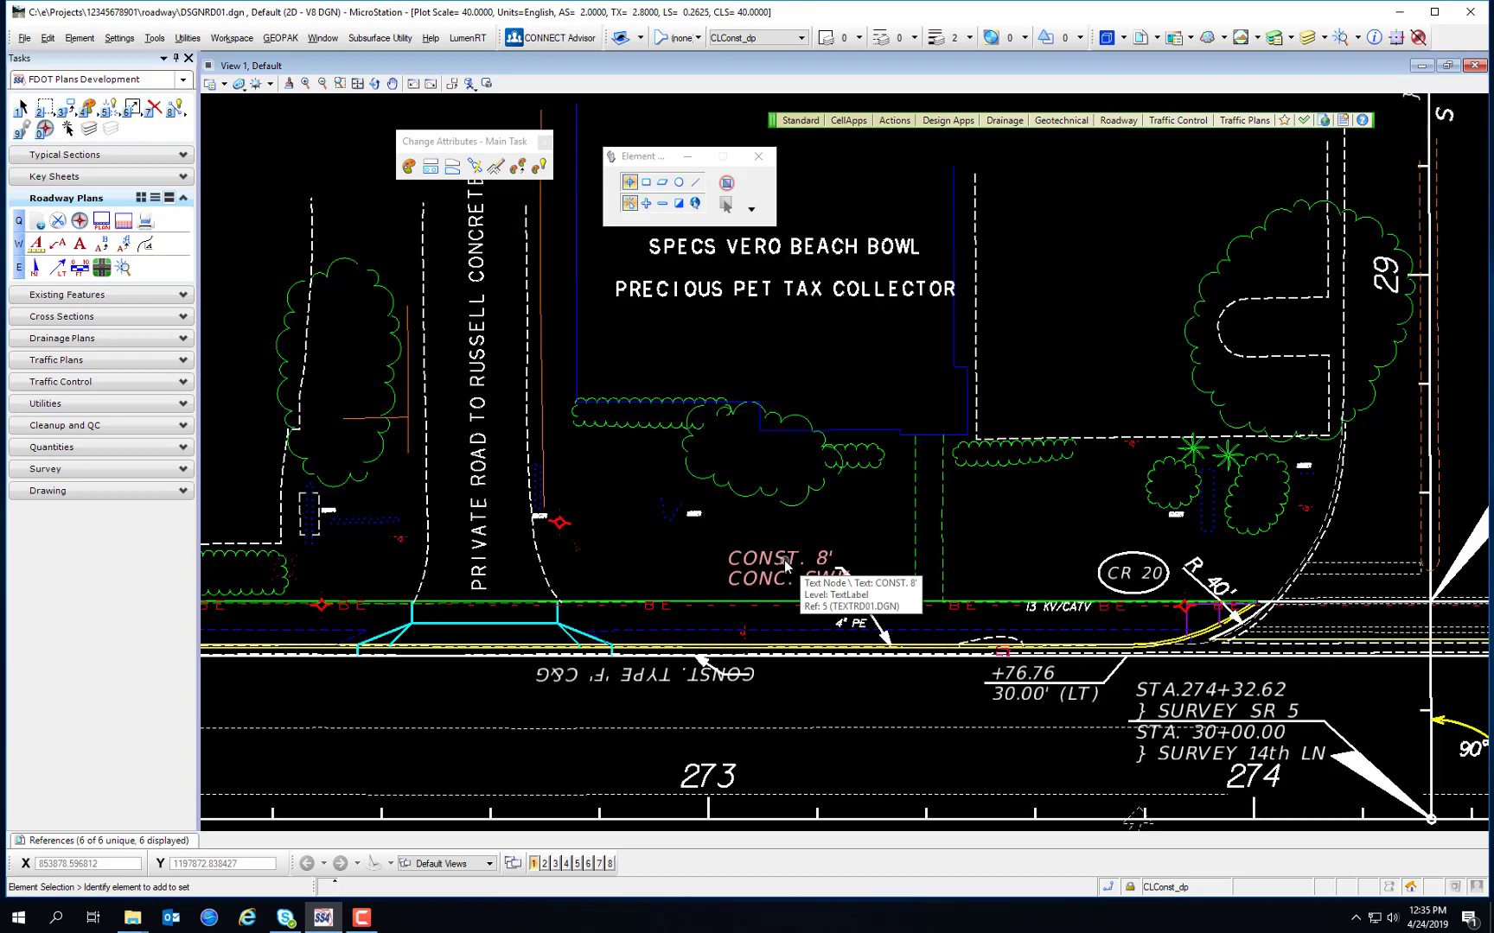
{"action": "left_click", "coordinate": [1324, 38]}
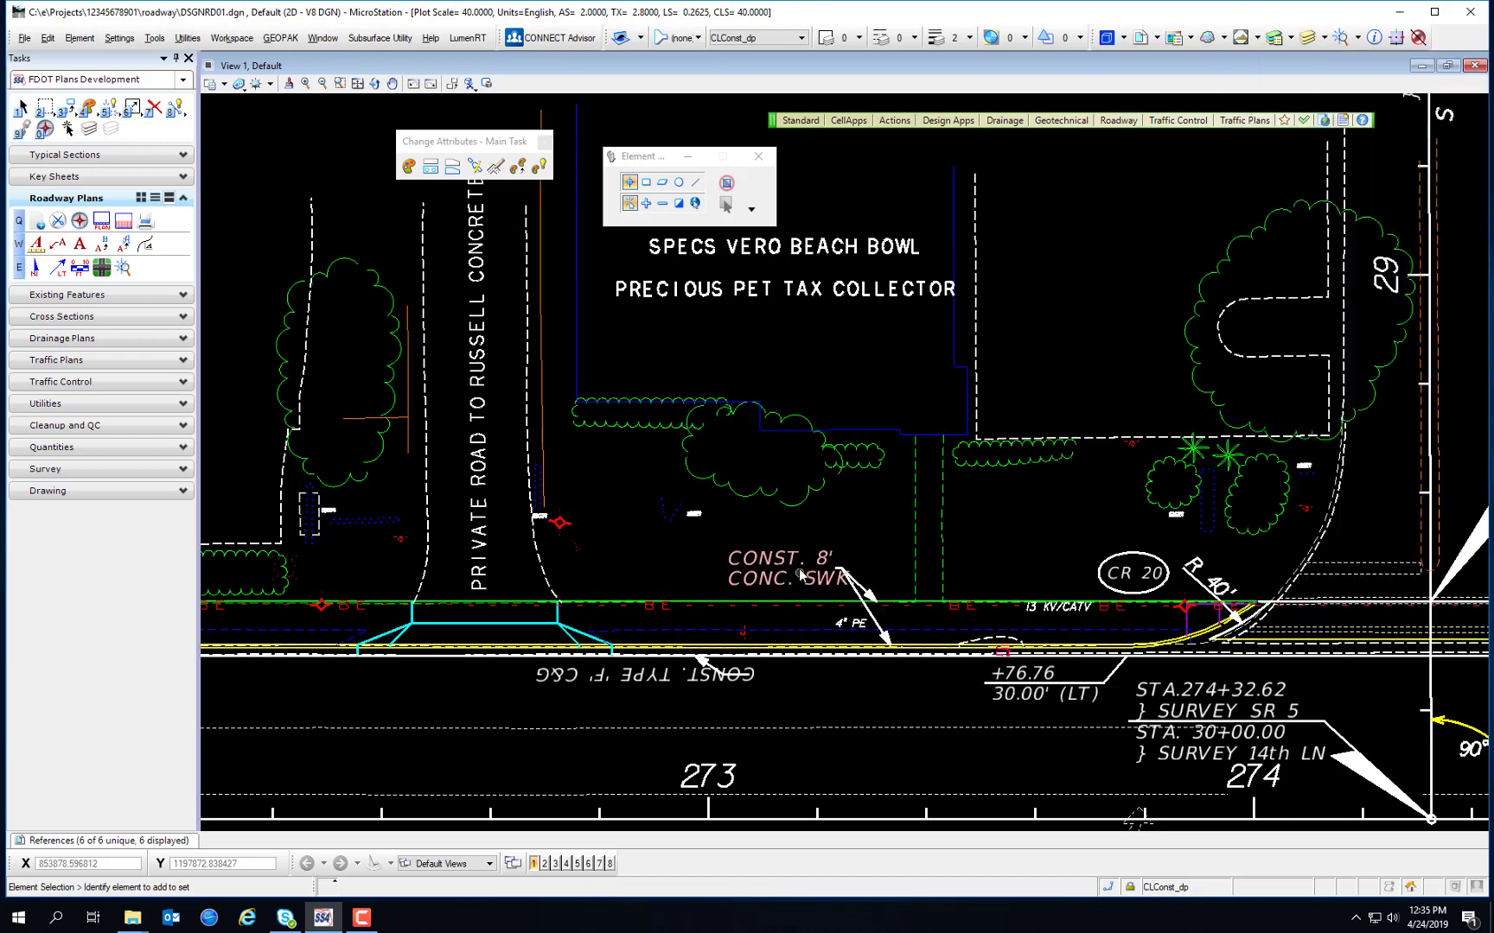
{"action": "mouse_move", "coordinate": [796, 564]}
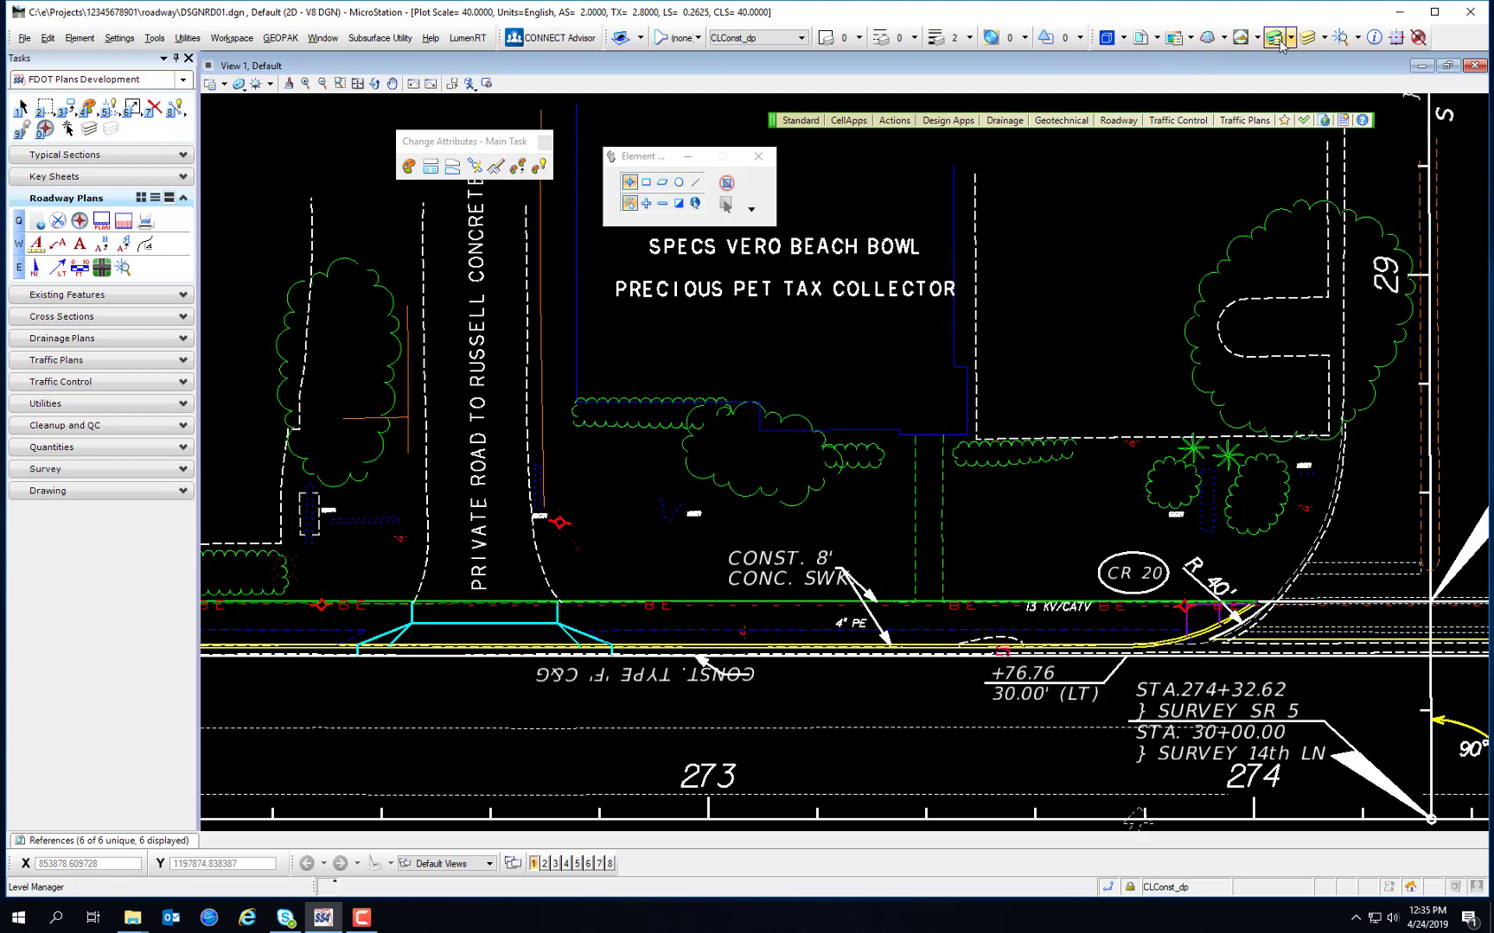
{"action": "left_click", "coordinate": [1307, 37]}
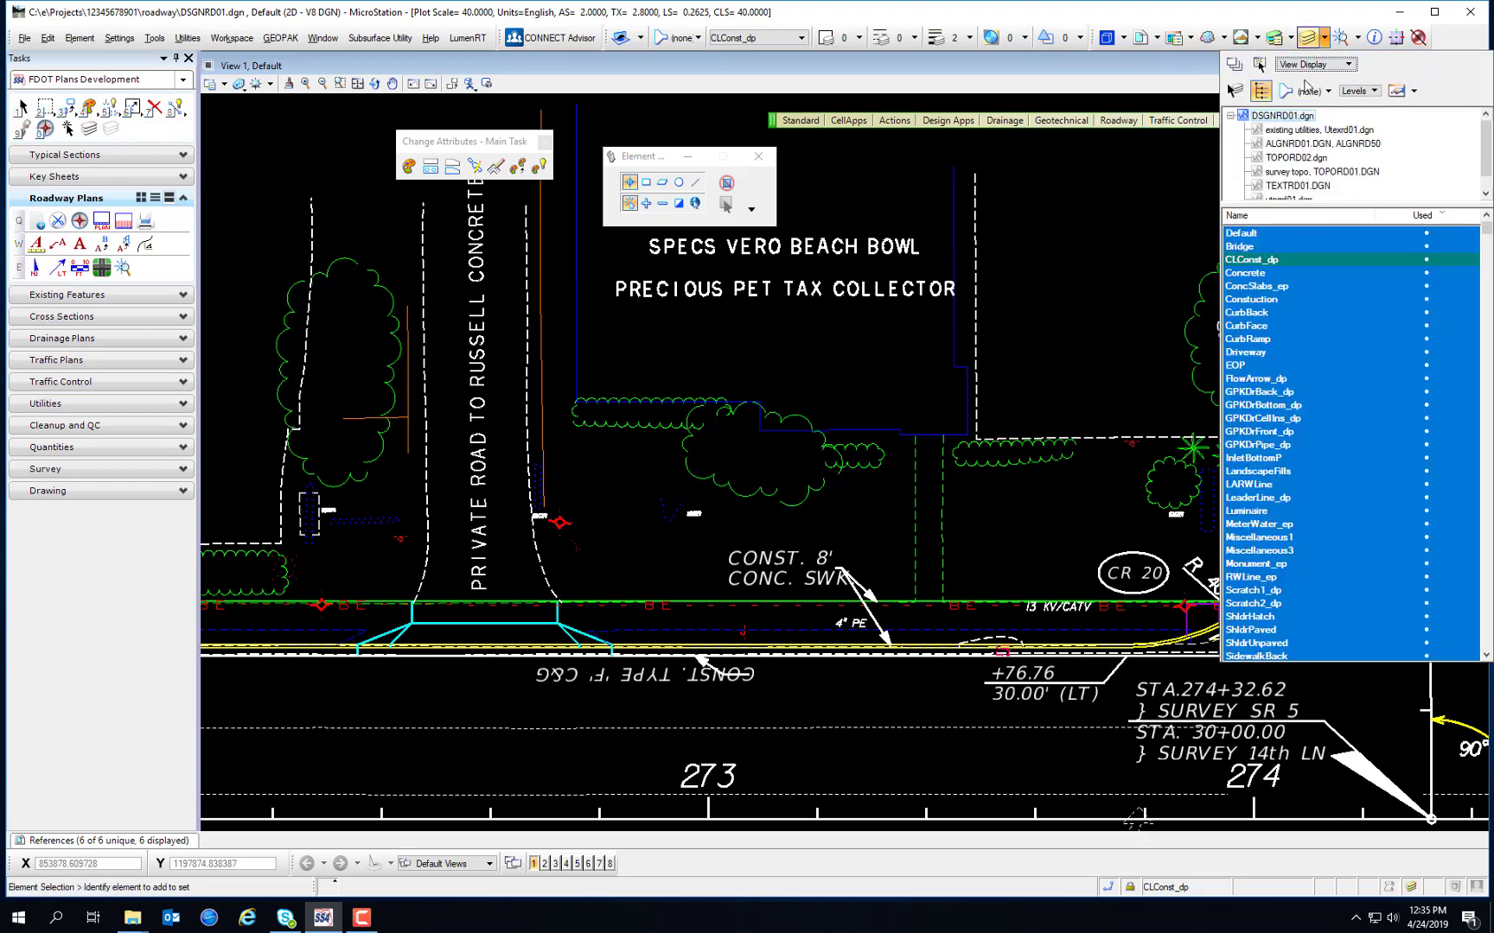
{"action": "left_click", "coordinate": [1300, 185]}
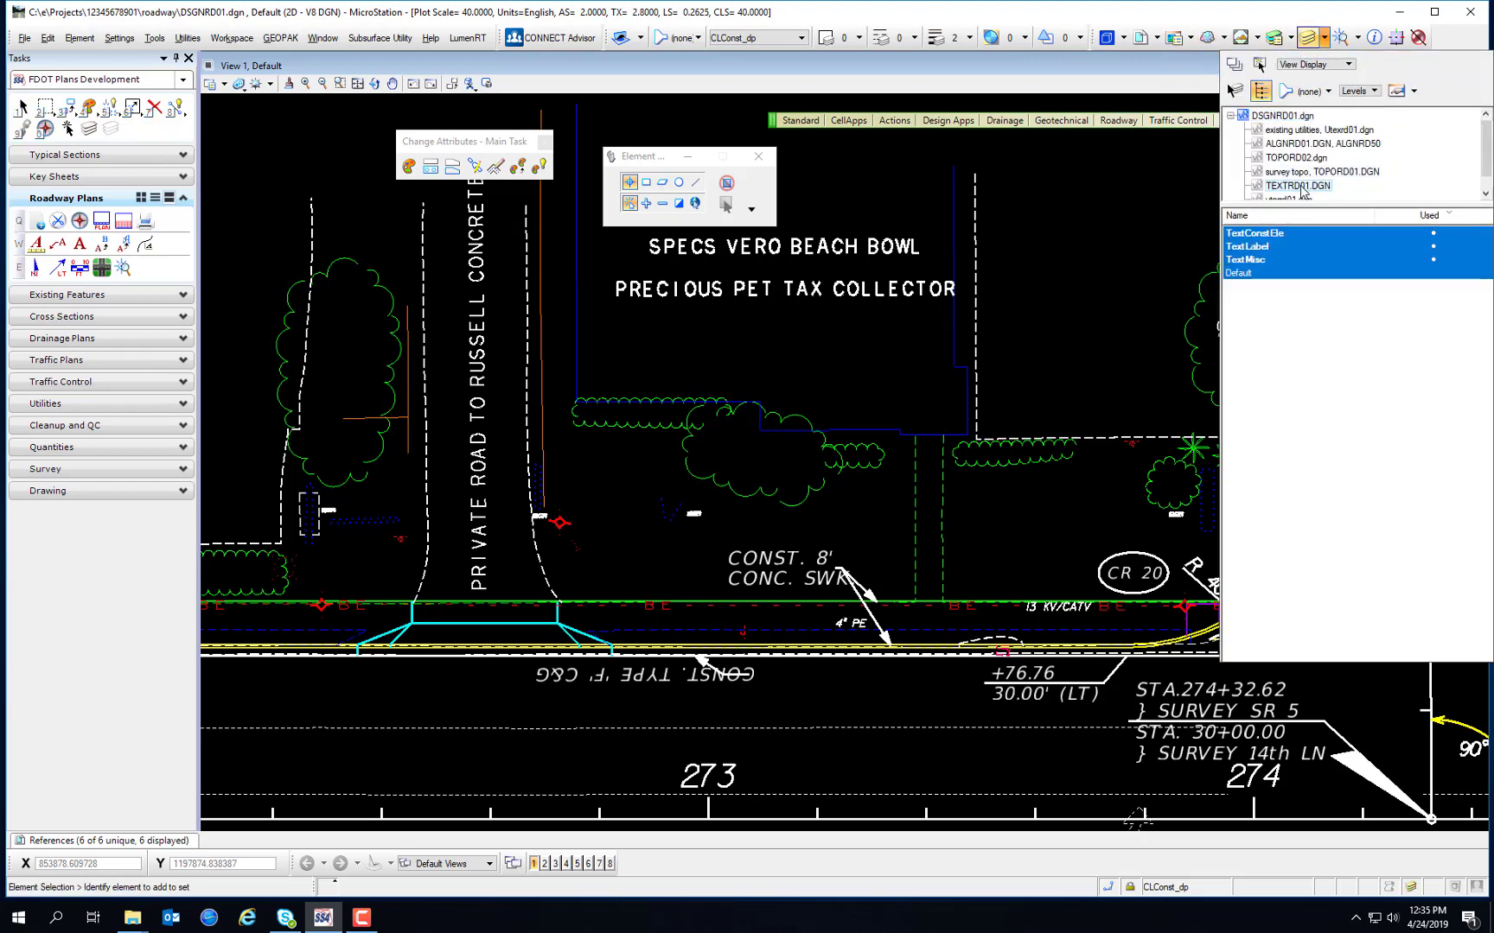
{"action": "left_click", "coordinate": [1242, 252]}
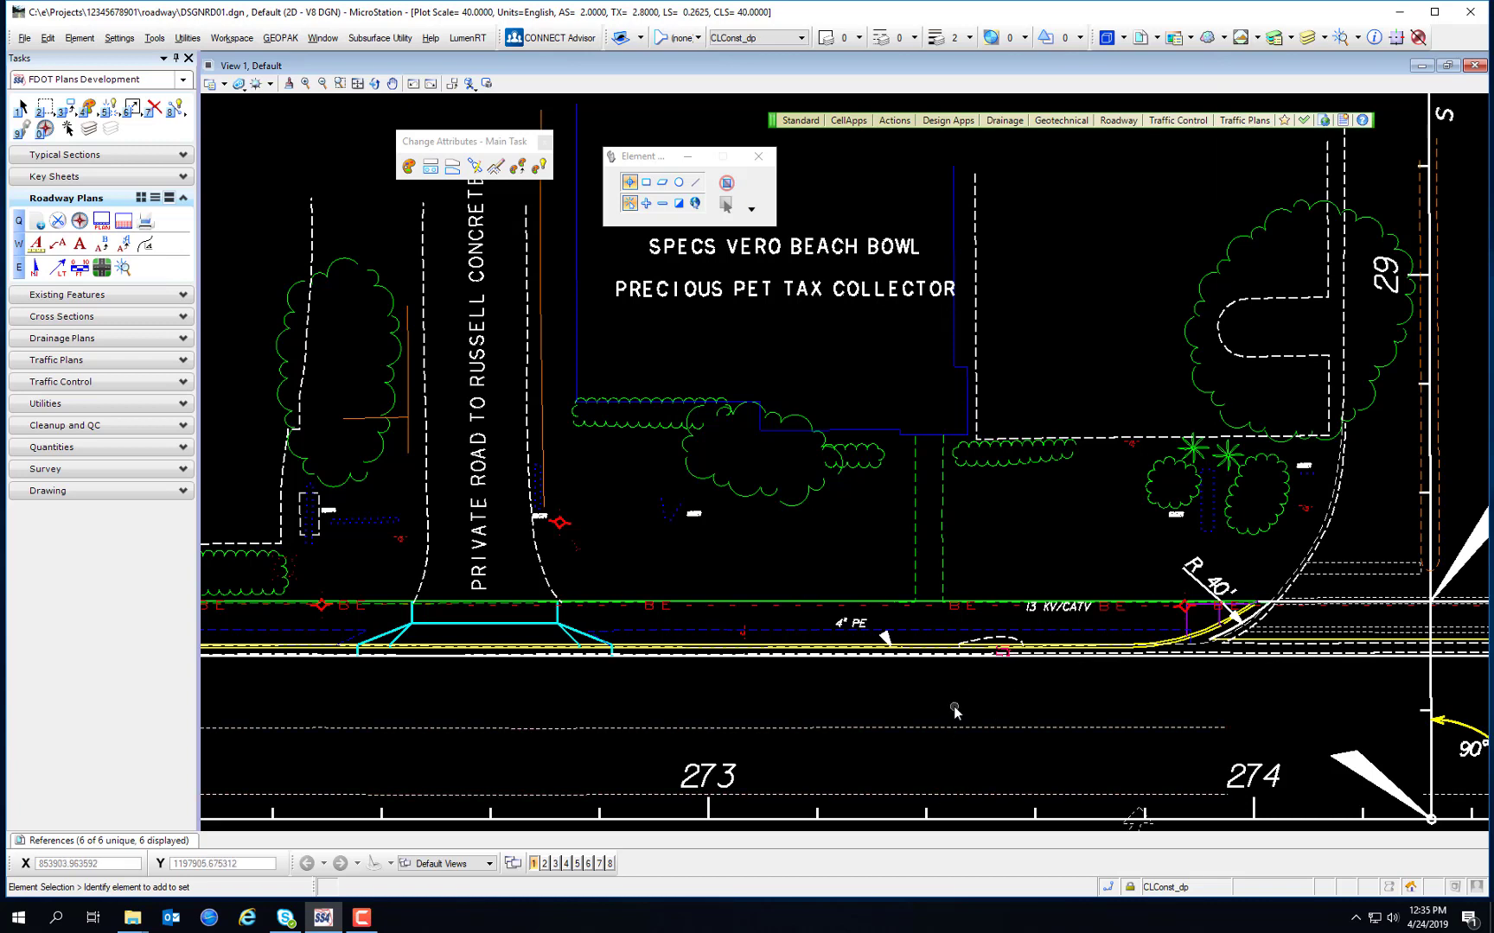
Turn the Text view attribute of View 1 off and back on
{"action": "left_click", "coordinate": [224, 85]}
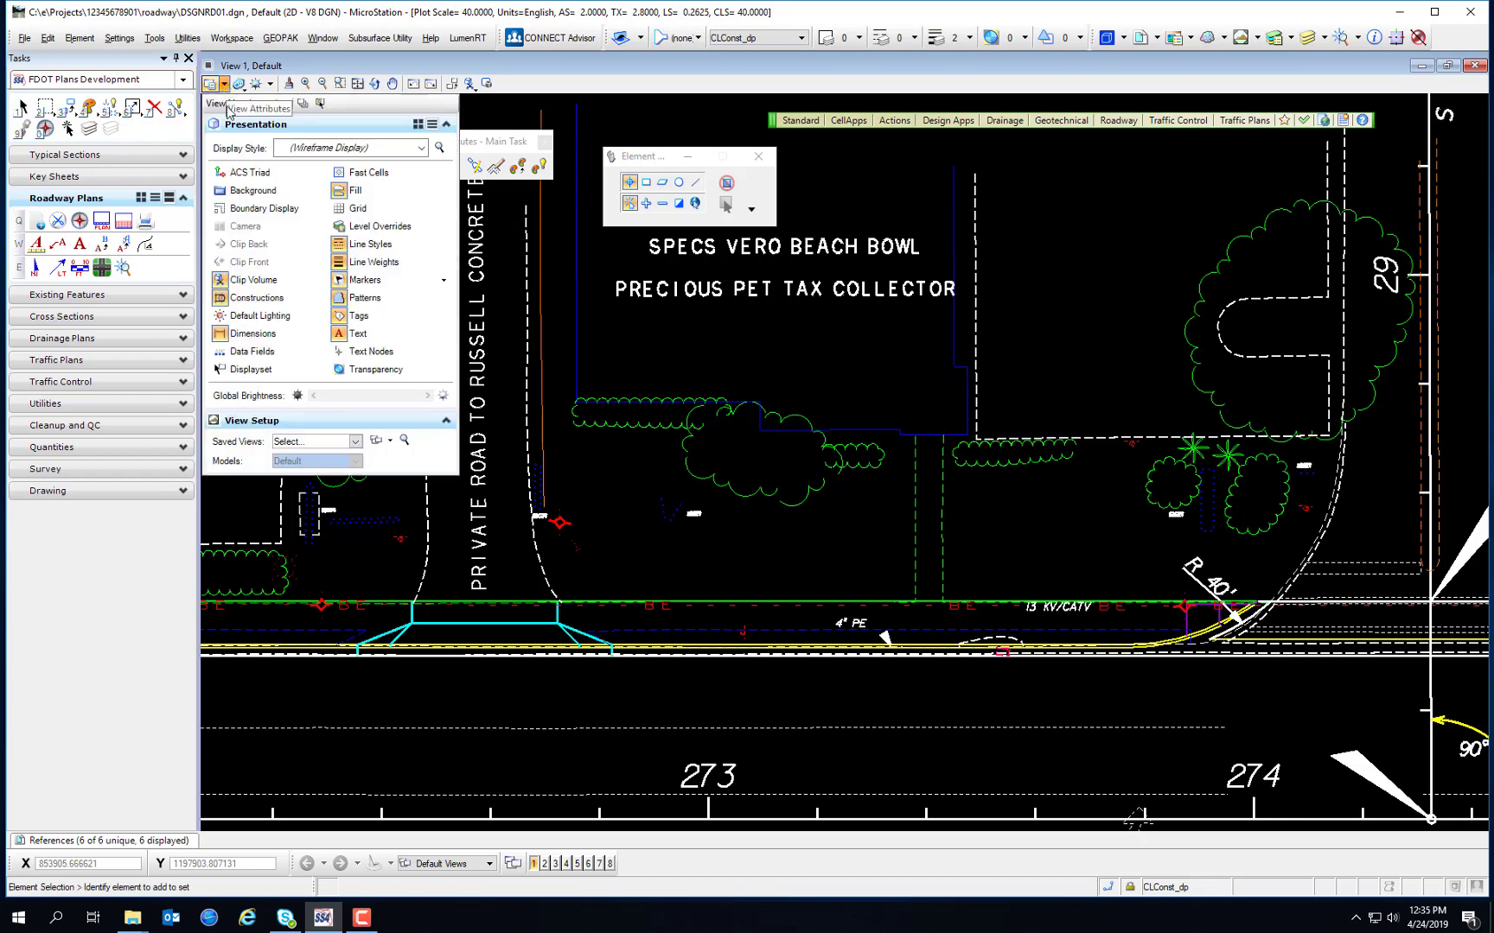
{"action": "left_click", "coordinate": [373, 339]}
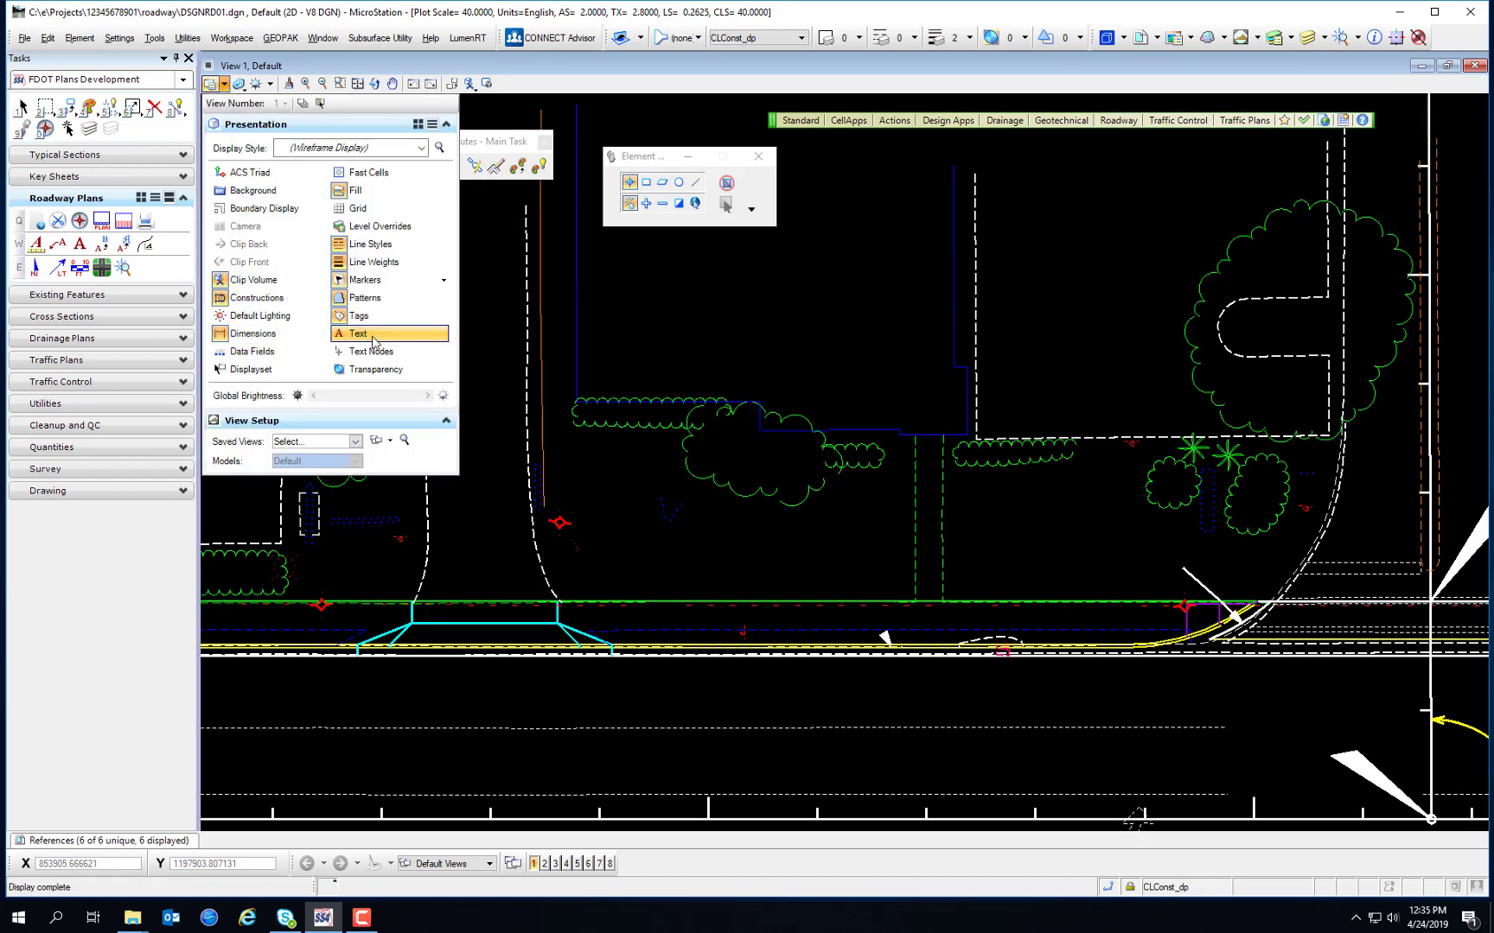
{"action": "left_click", "coordinate": [374, 339]}
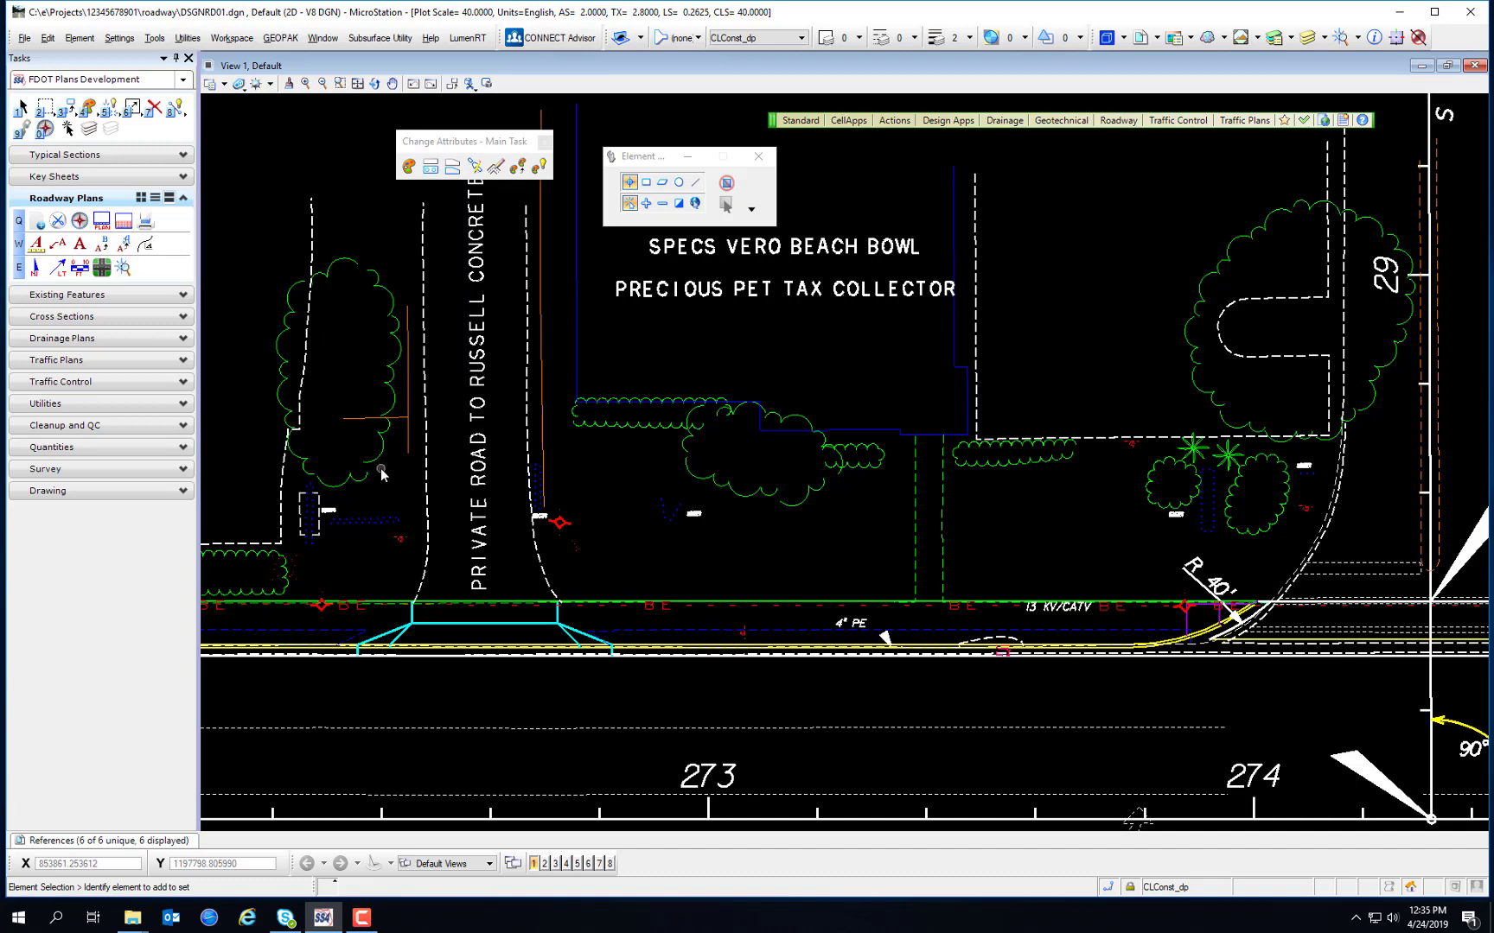
Set Fence as the active level
{"action": "left_click", "coordinate": [767, 39]}
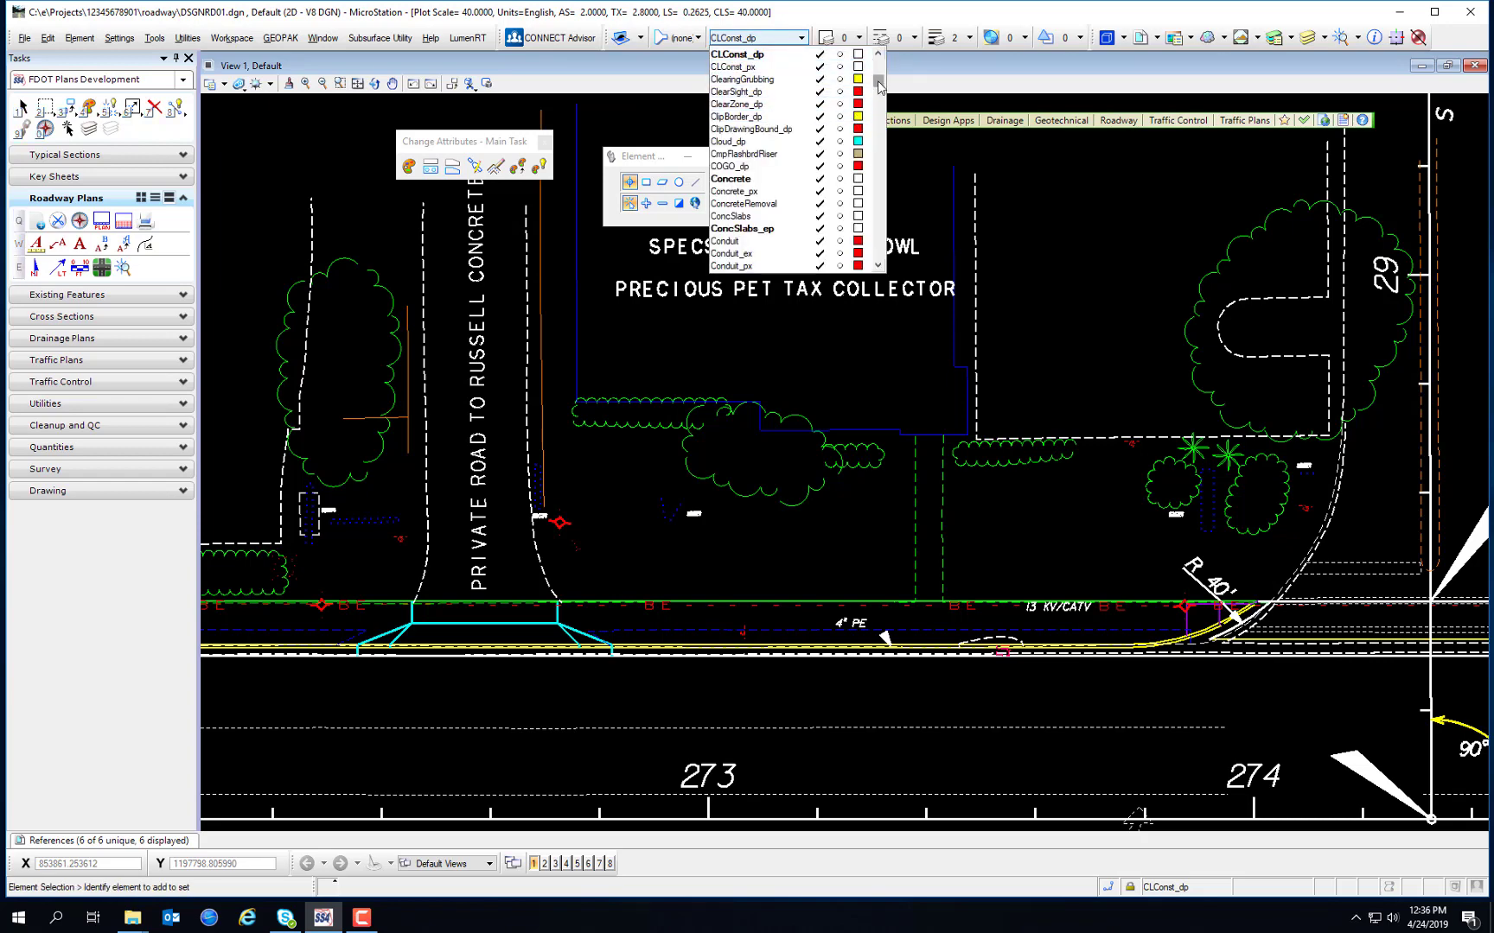
{"action": "scroll", "coordinate": [879, 84], "scroll_direction": "up", "scroll_amount": 10}
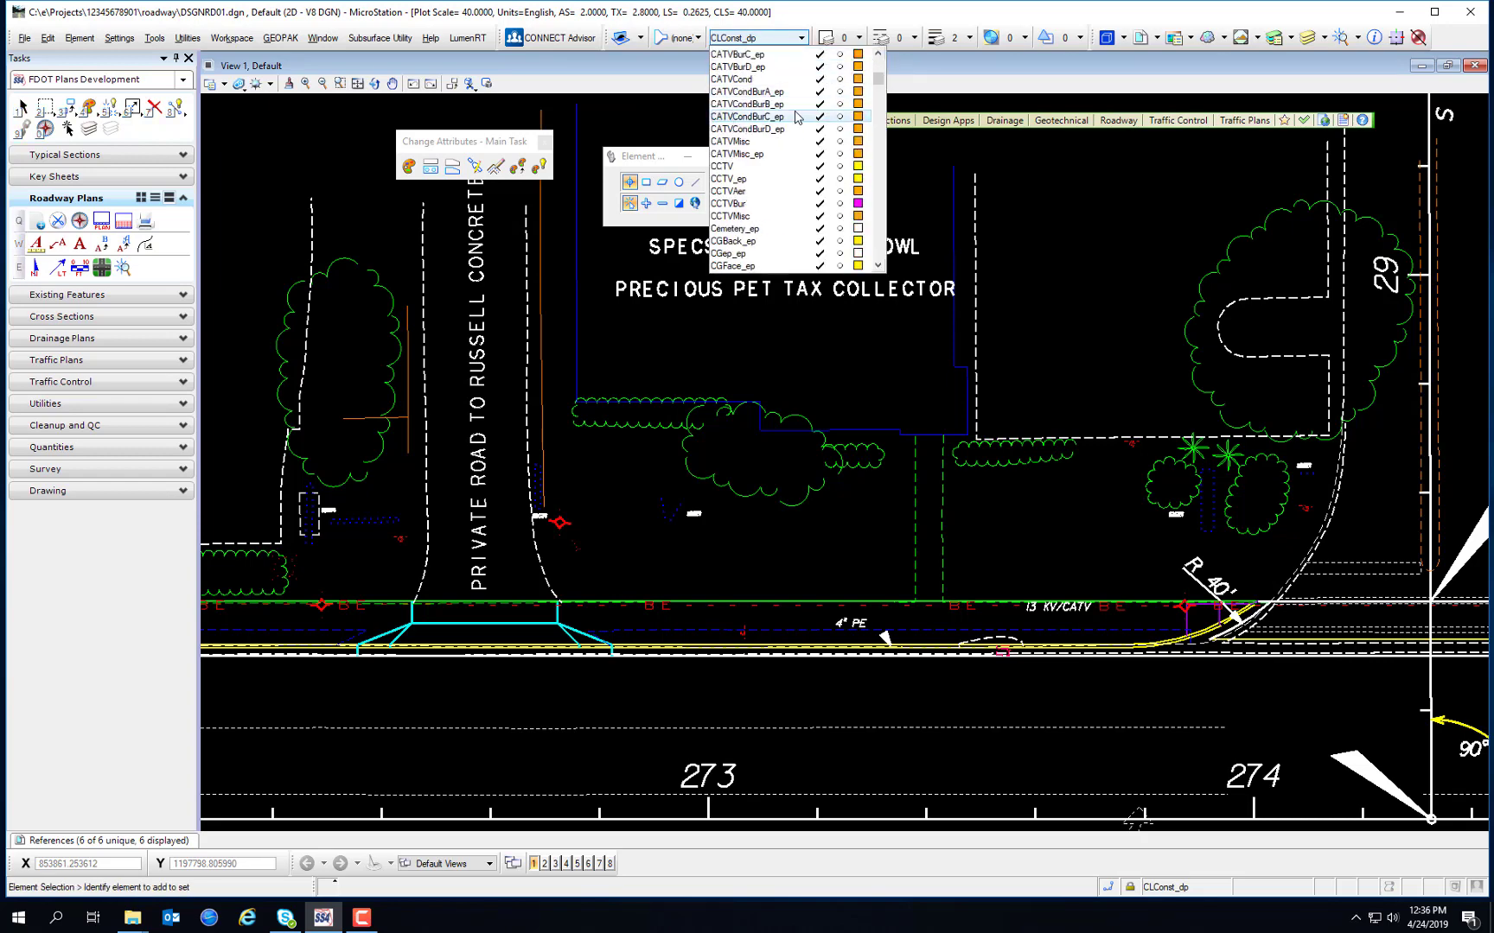
{"action": "scroll", "coordinate": [762, 113], "scroll_direction": "down", "scroll_amount": 5}
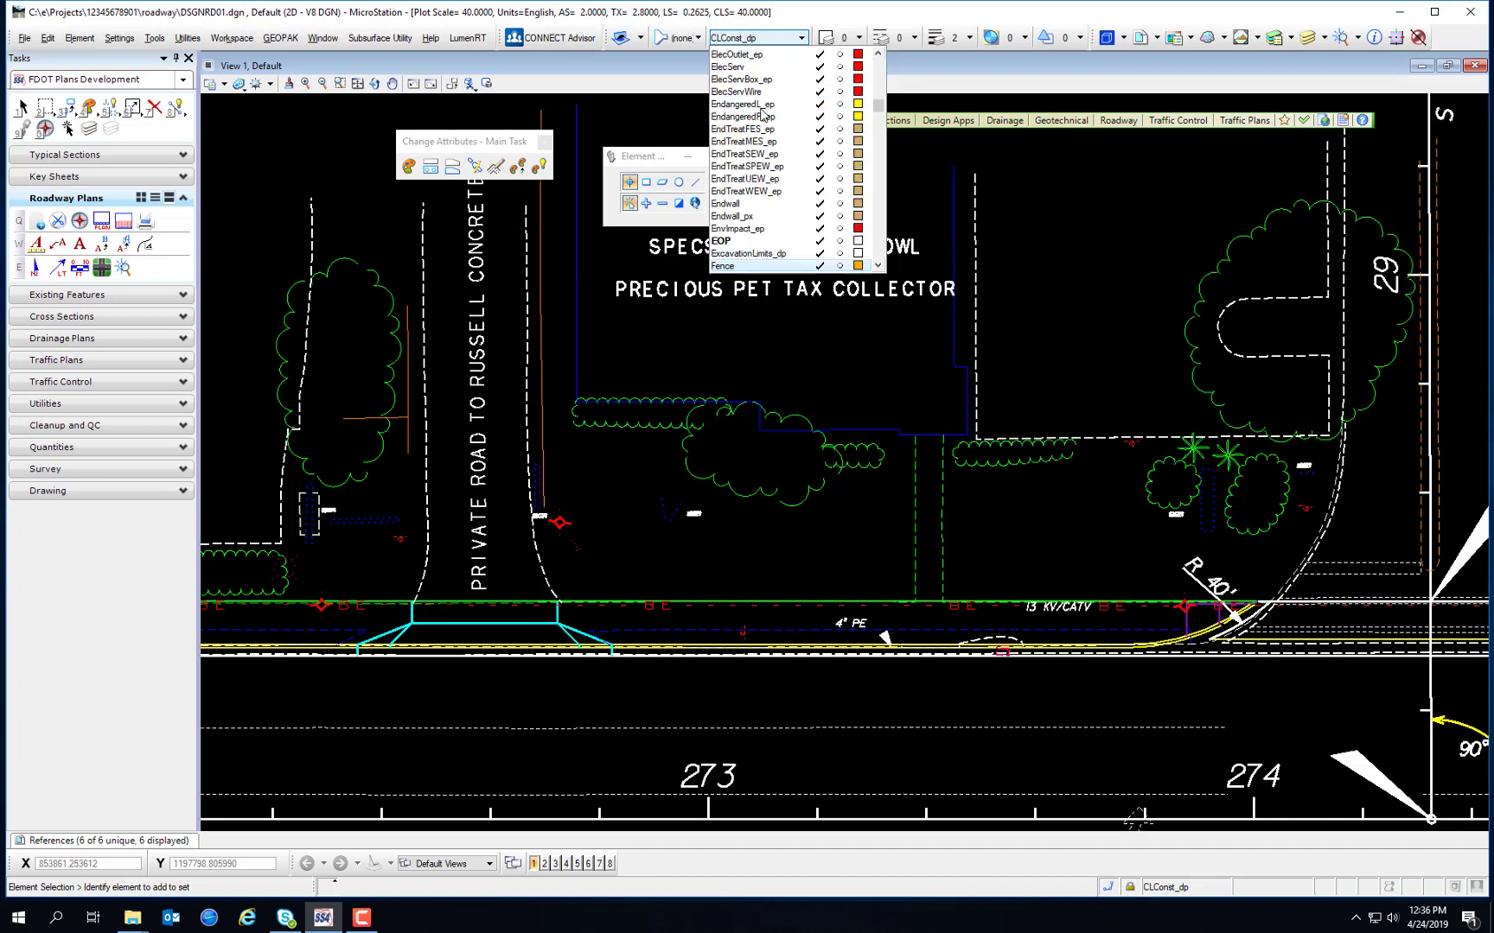
{"action": "scroll", "coordinate": [754, 151], "scroll_direction": "down", "scroll_amount": 3}
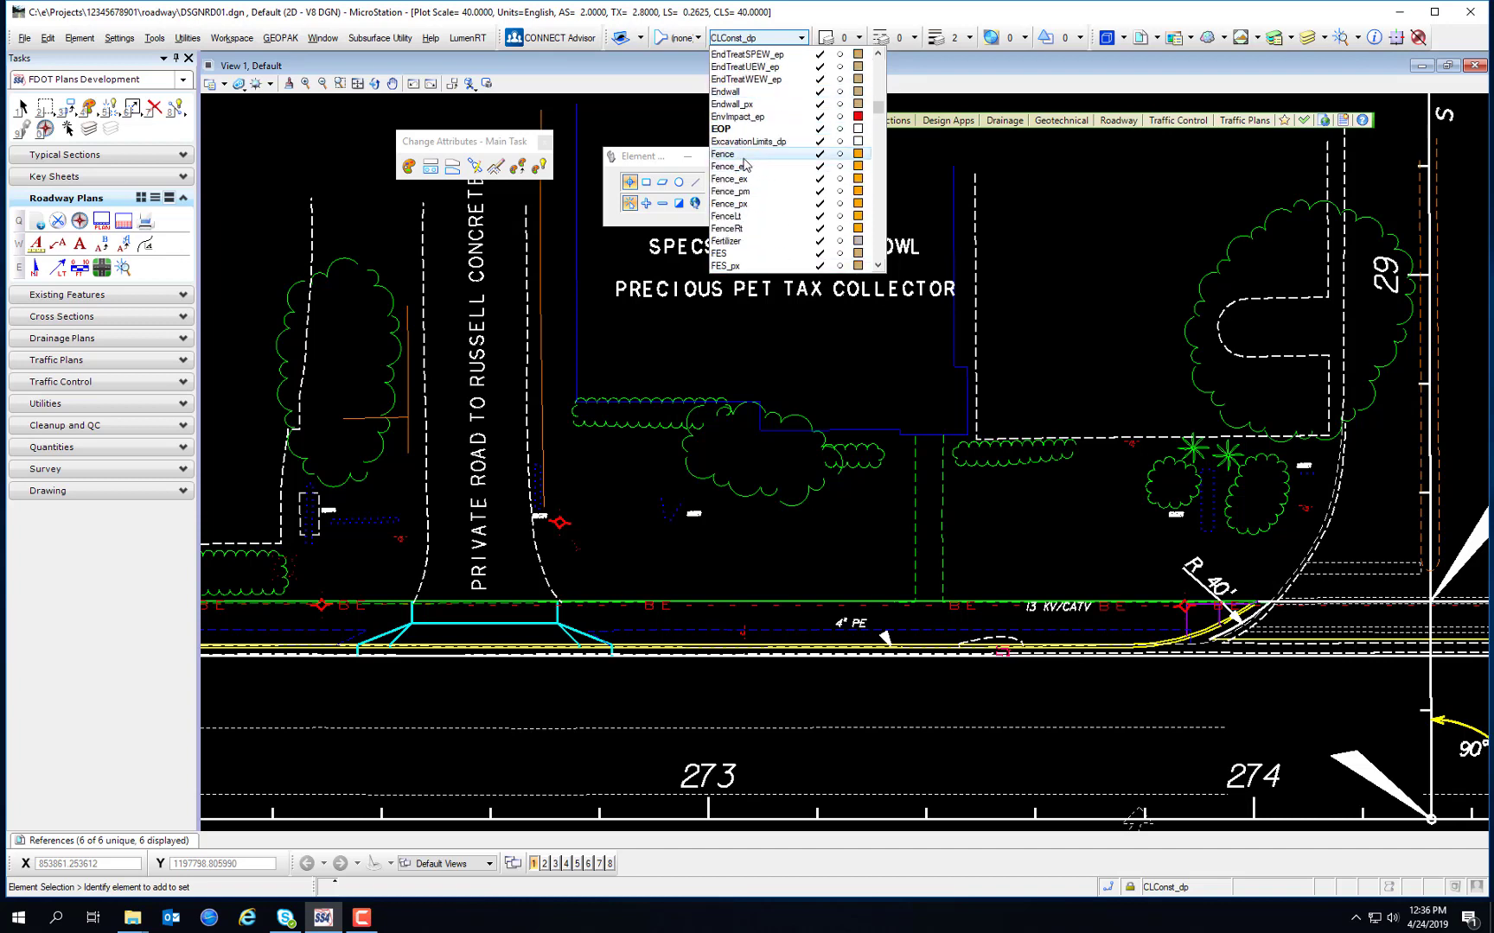
{"action": "left_click", "coordinate": [742, 156]}
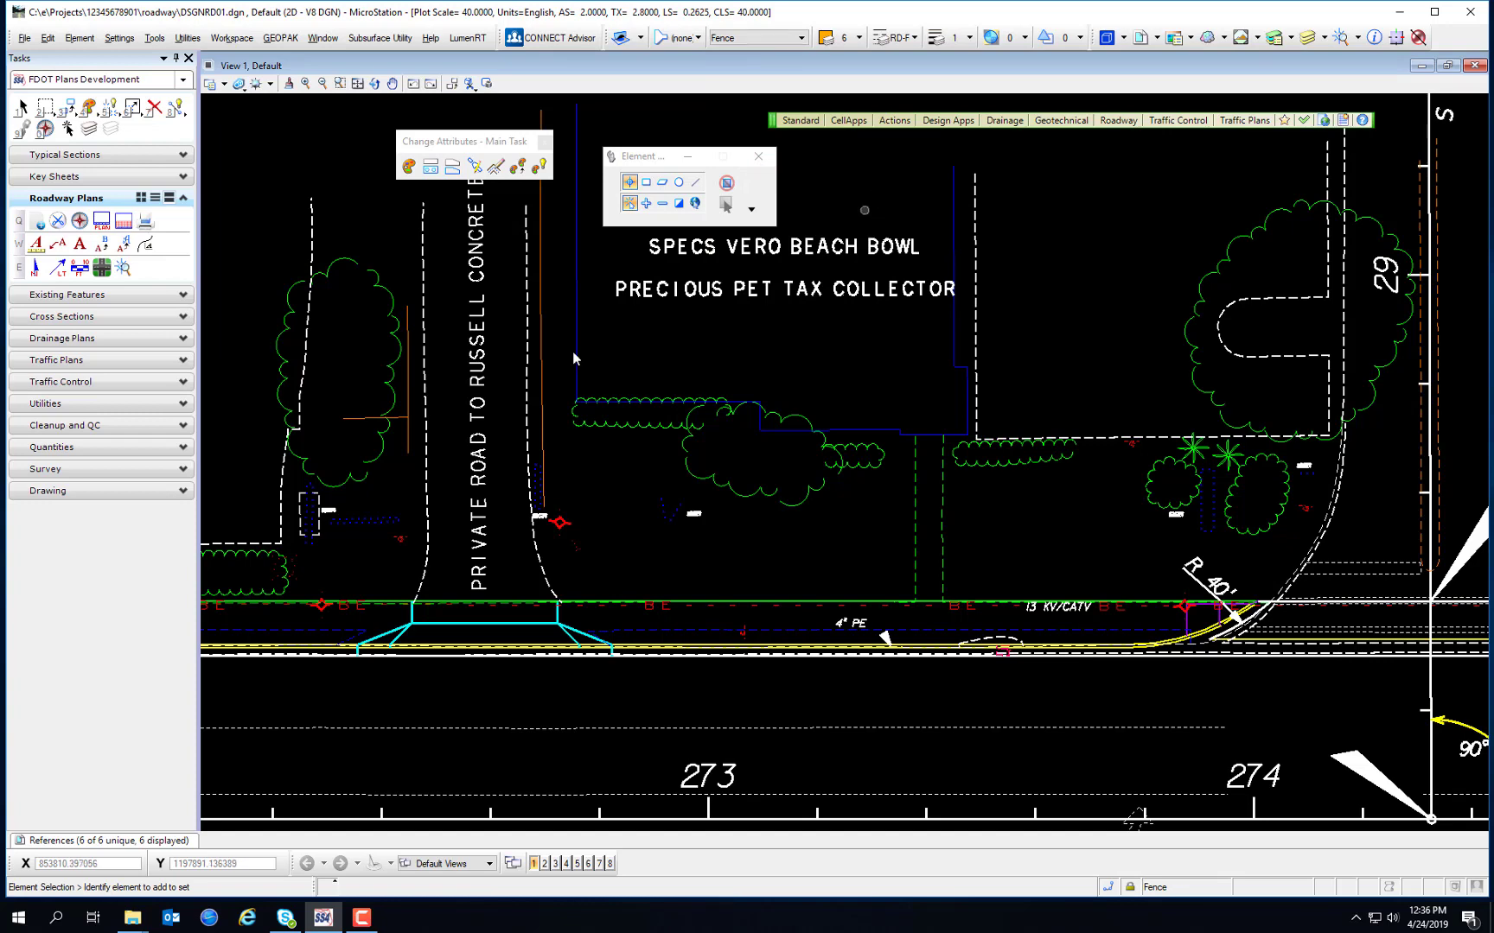
Draw an L-shaped fence with Place Line above station 273, running down beside the dashed walkway and across toward the private road
{"action": "left_click", "coordinate": [91, 490]}
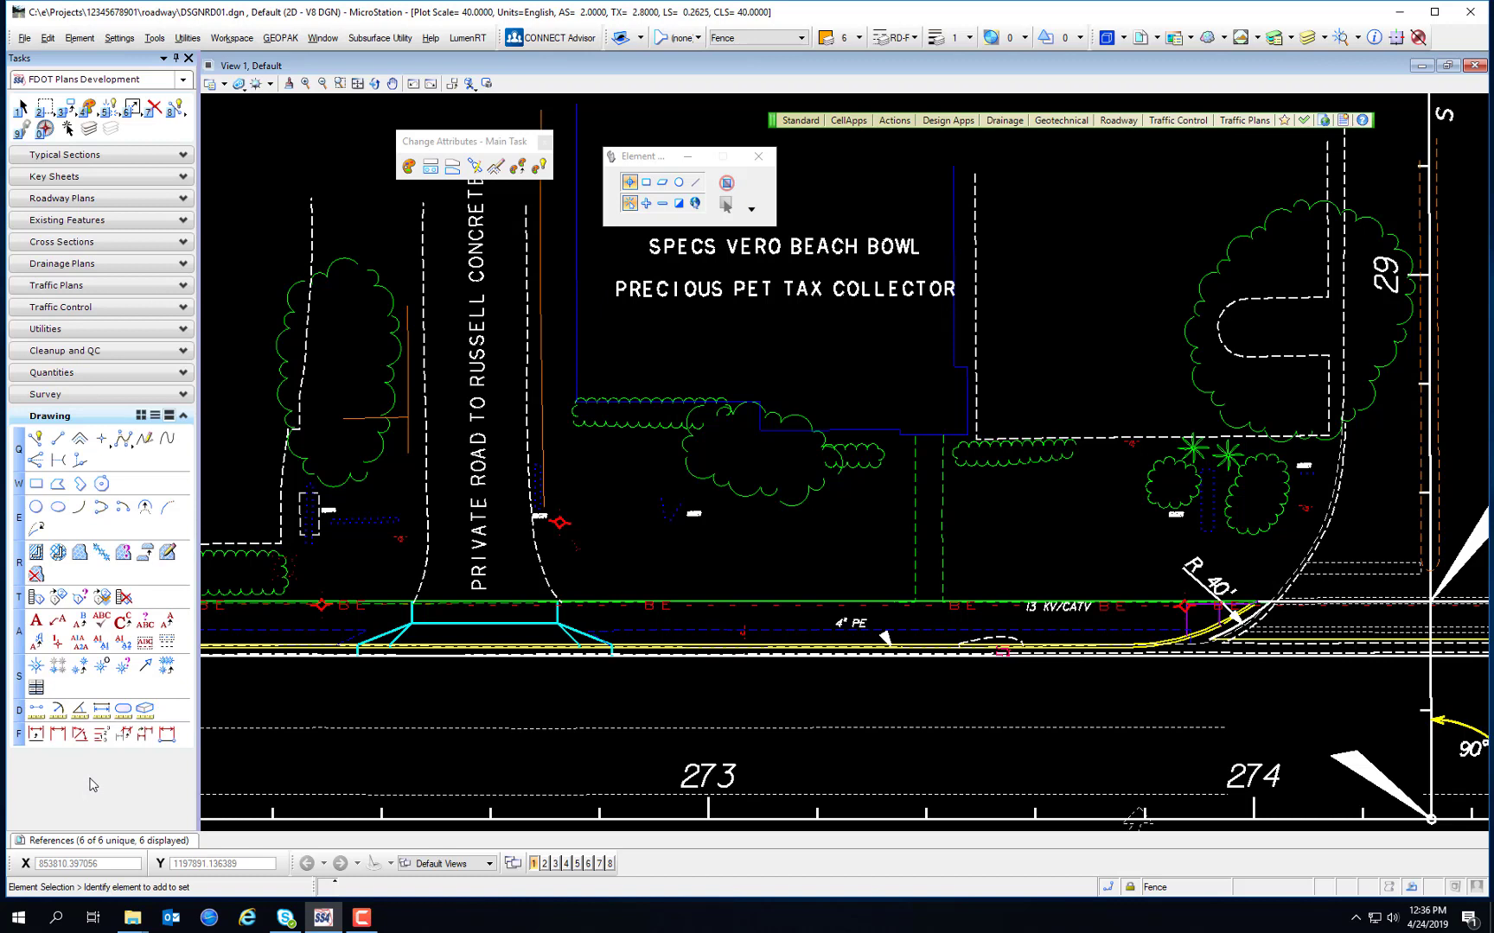
{"action": "left_click", "coordinate": [59, 440]}
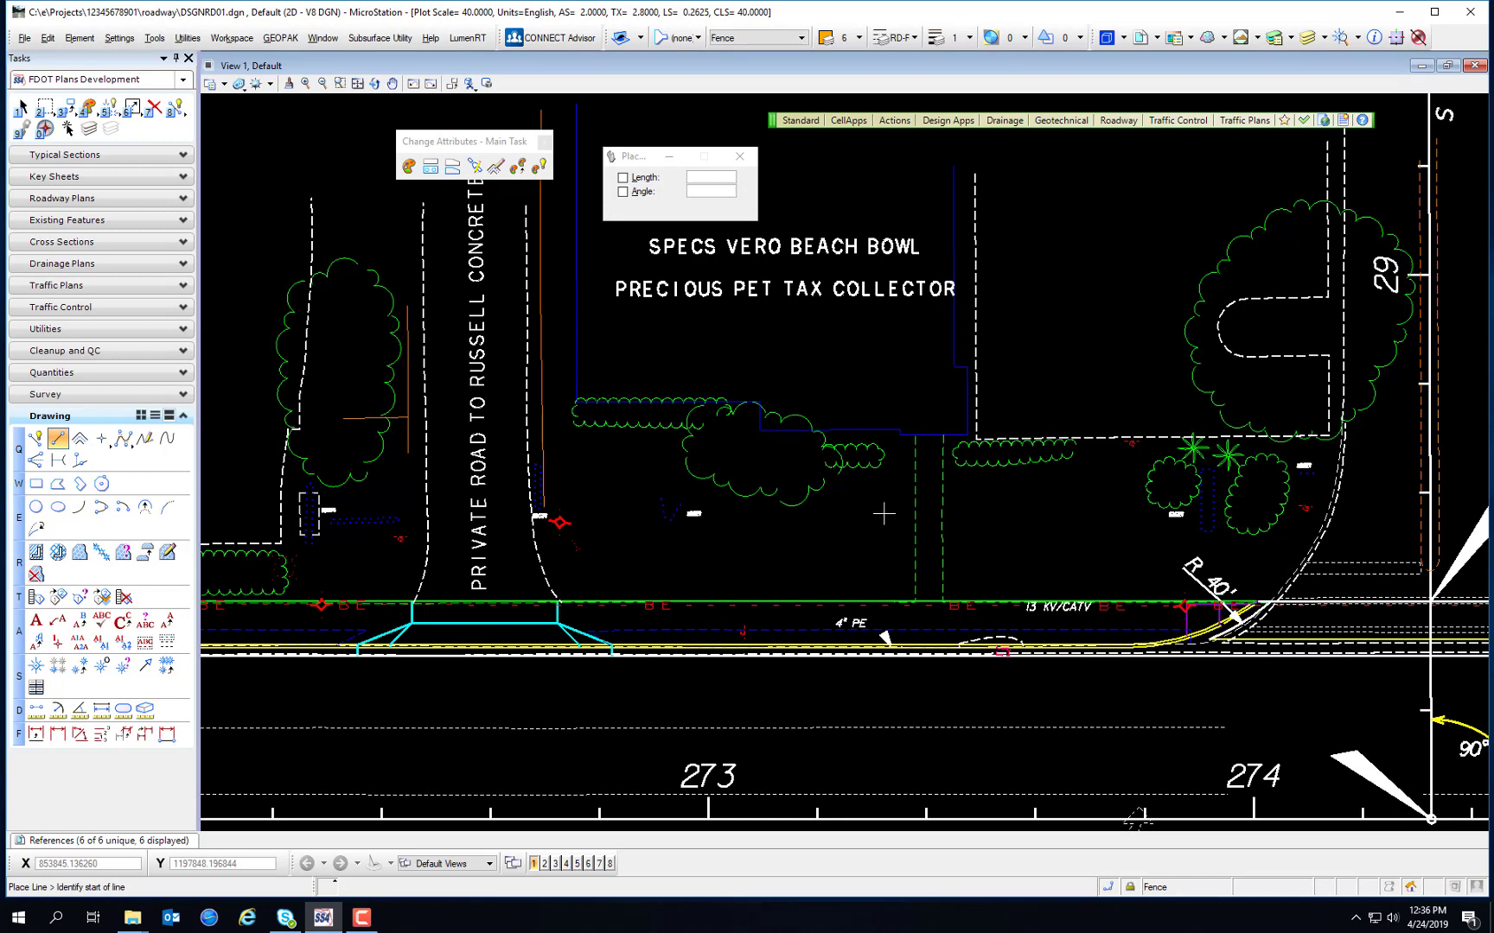
{"action": "left_click", "coordinate": [894, 475]}
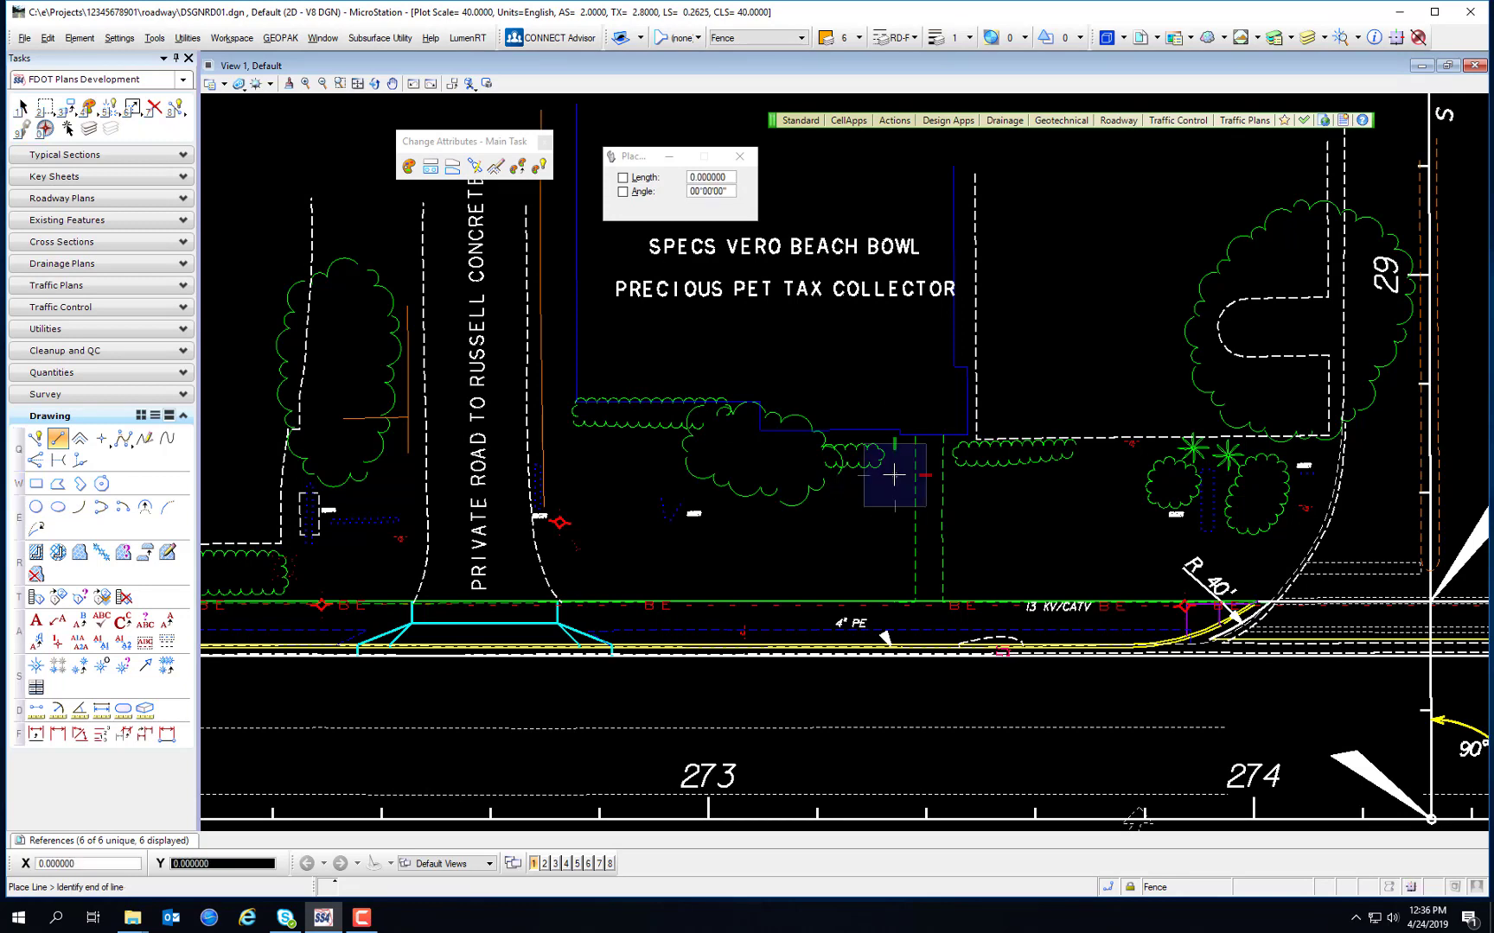
{"action": "left_click", "coordinate": [894, 579]}
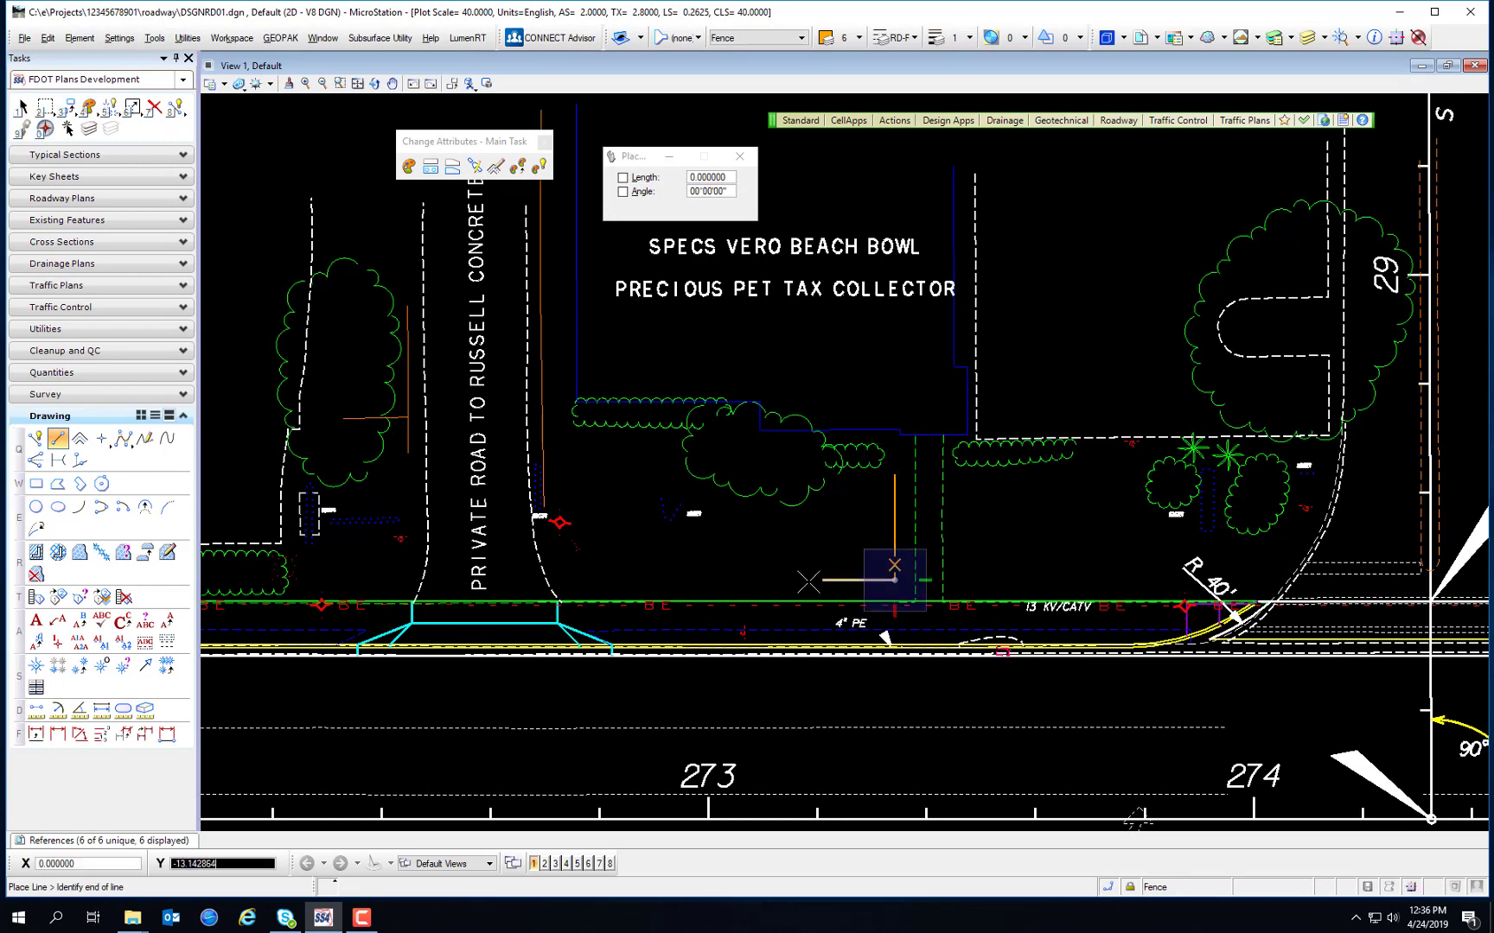
{"action": "left_click", "coordinate": [584, 580]}
{"action": "right_click", "coordinate": [754, 538]}
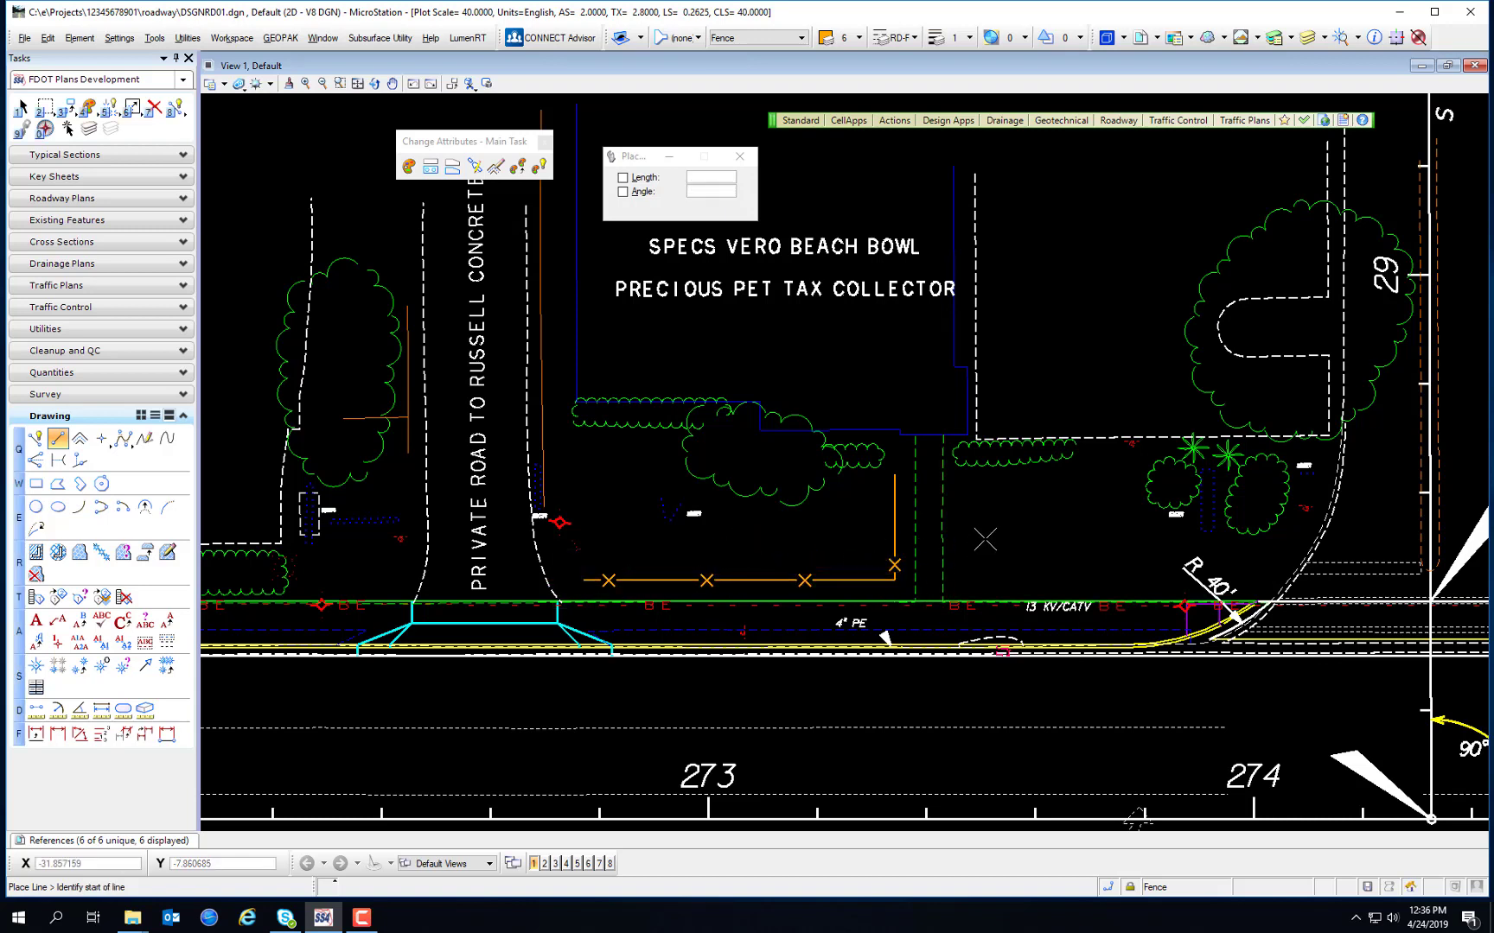
Draw a second L-shaped fence on the walkway's other side, about 17.7 ft down and about 37 ft toward station 274
{"action": "left_click", "coordinate": [963, 481]}
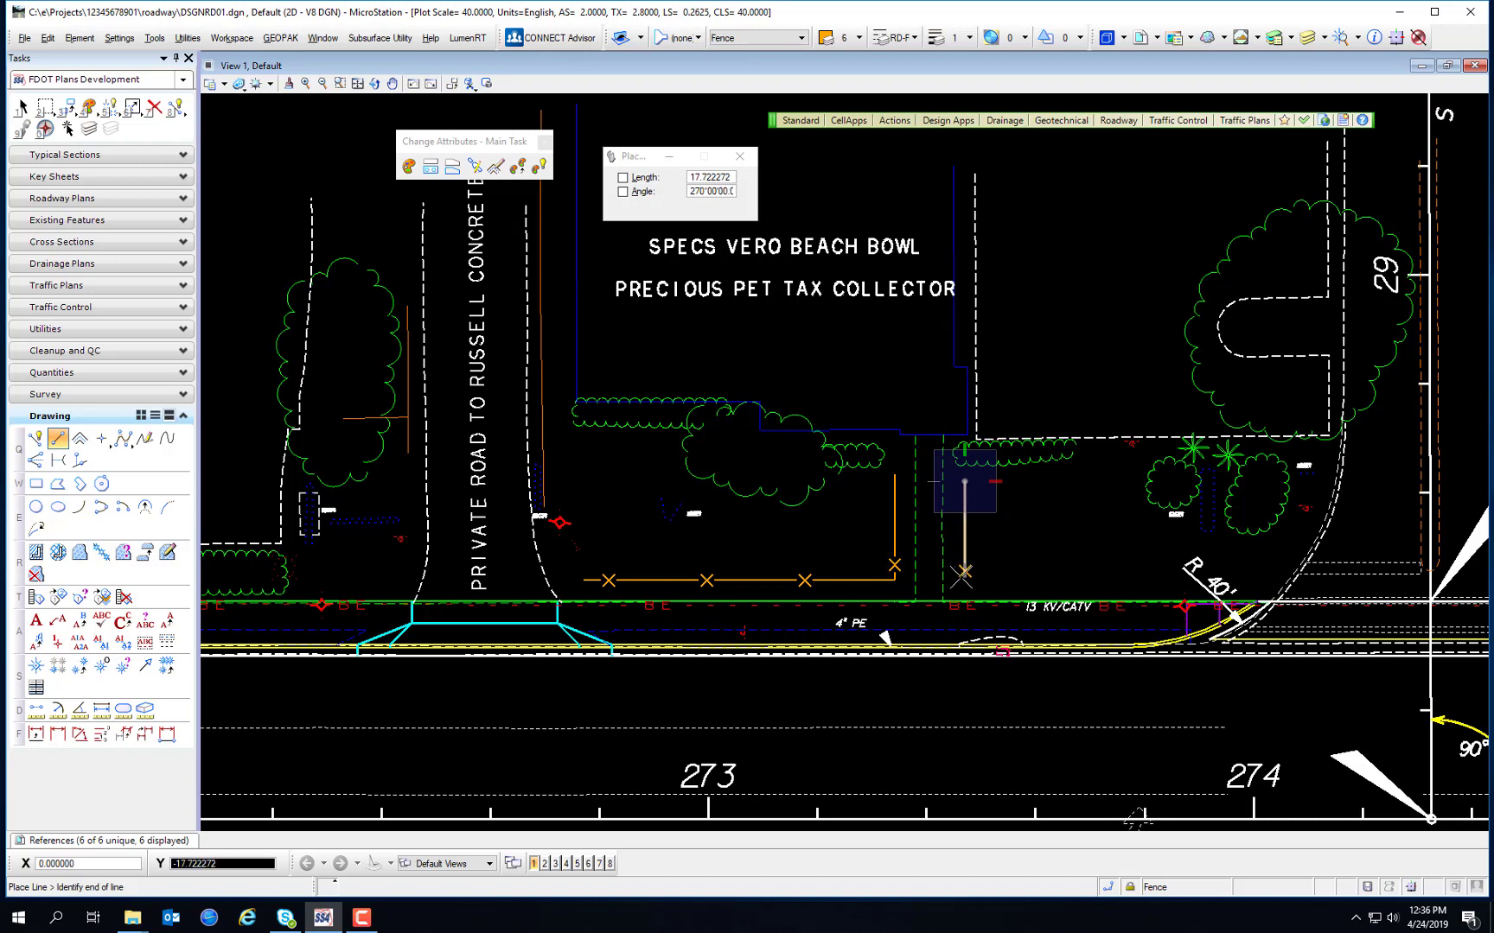
{"action": "left_click", "coordinate": [963, 575]}
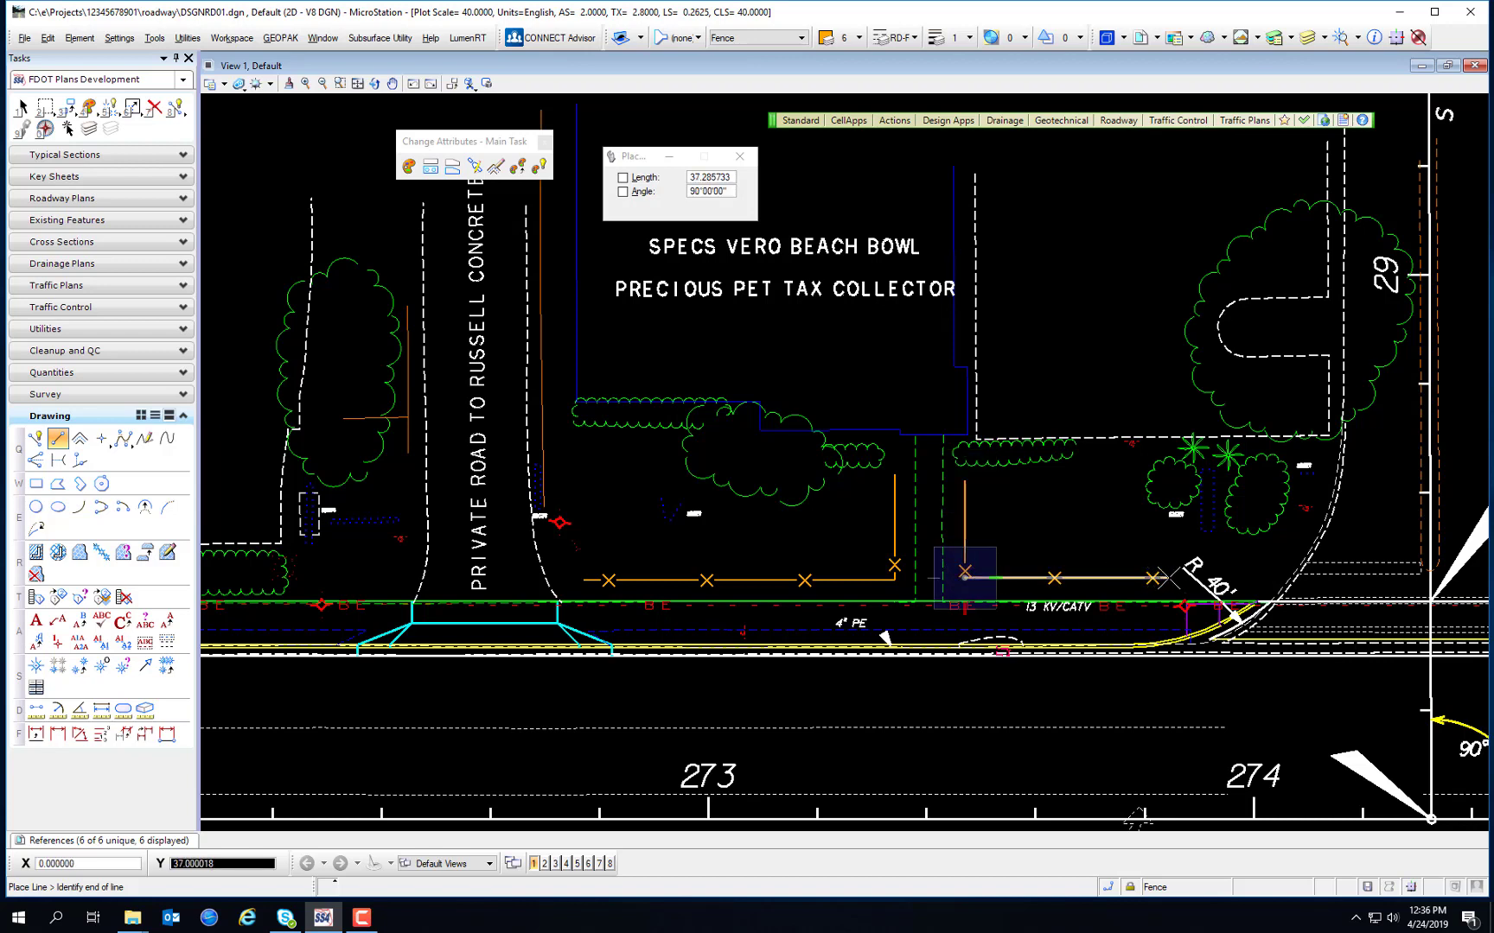
{"action": "right_click", "coordinate": [1166, 577]}
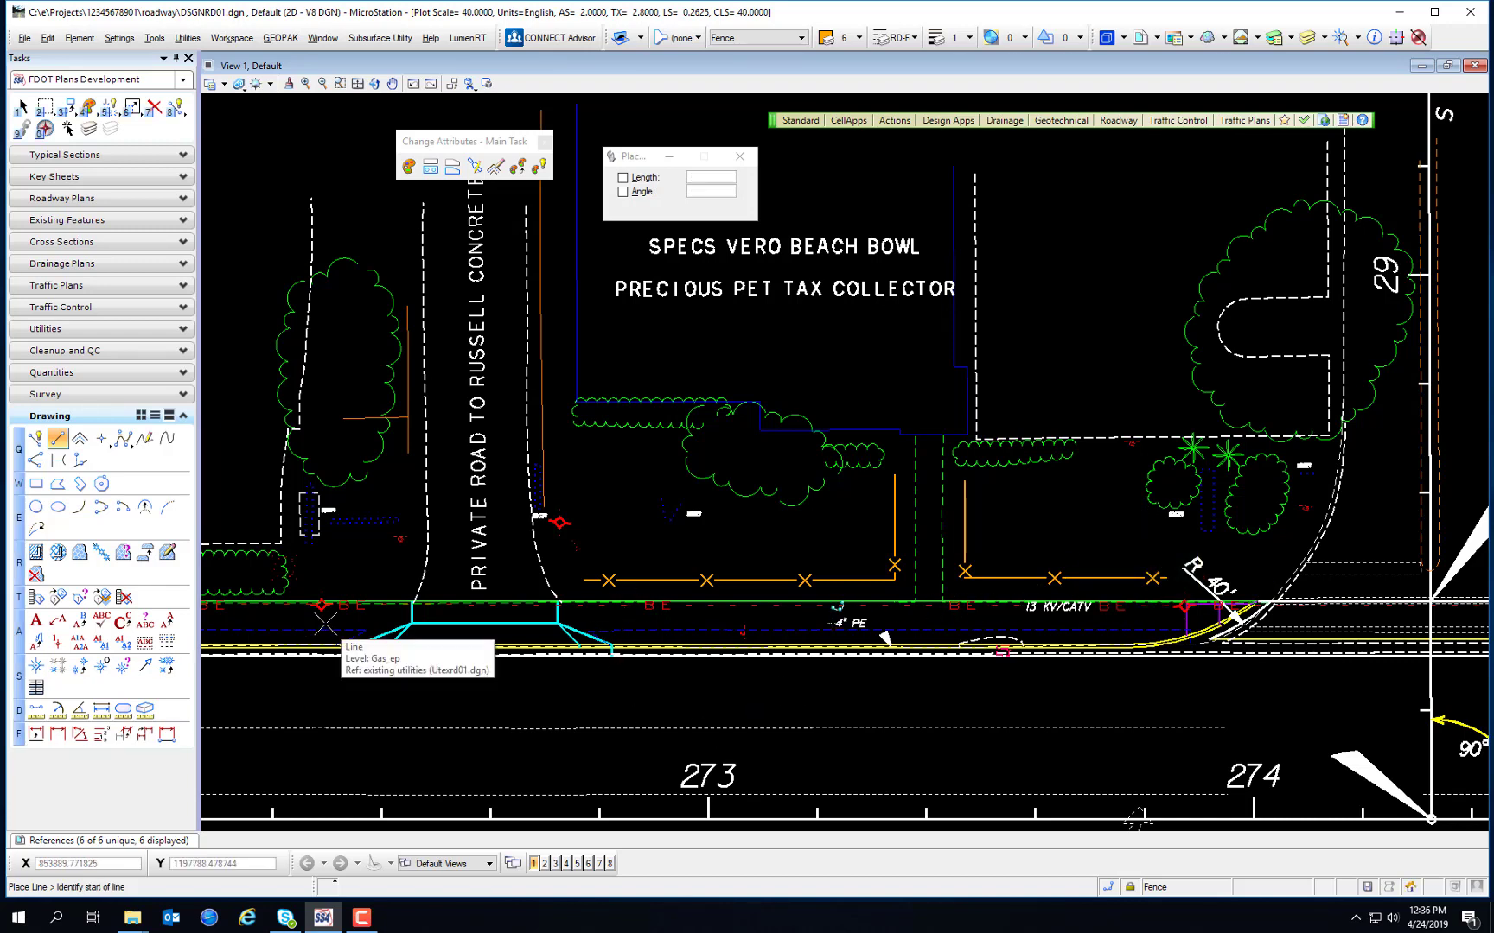
Switch the symbology shown for DSGNRD01.dgn in Level Manager from ByLevel to Overrides
{"action": "left_click", "coordinate": [1275, 37]}
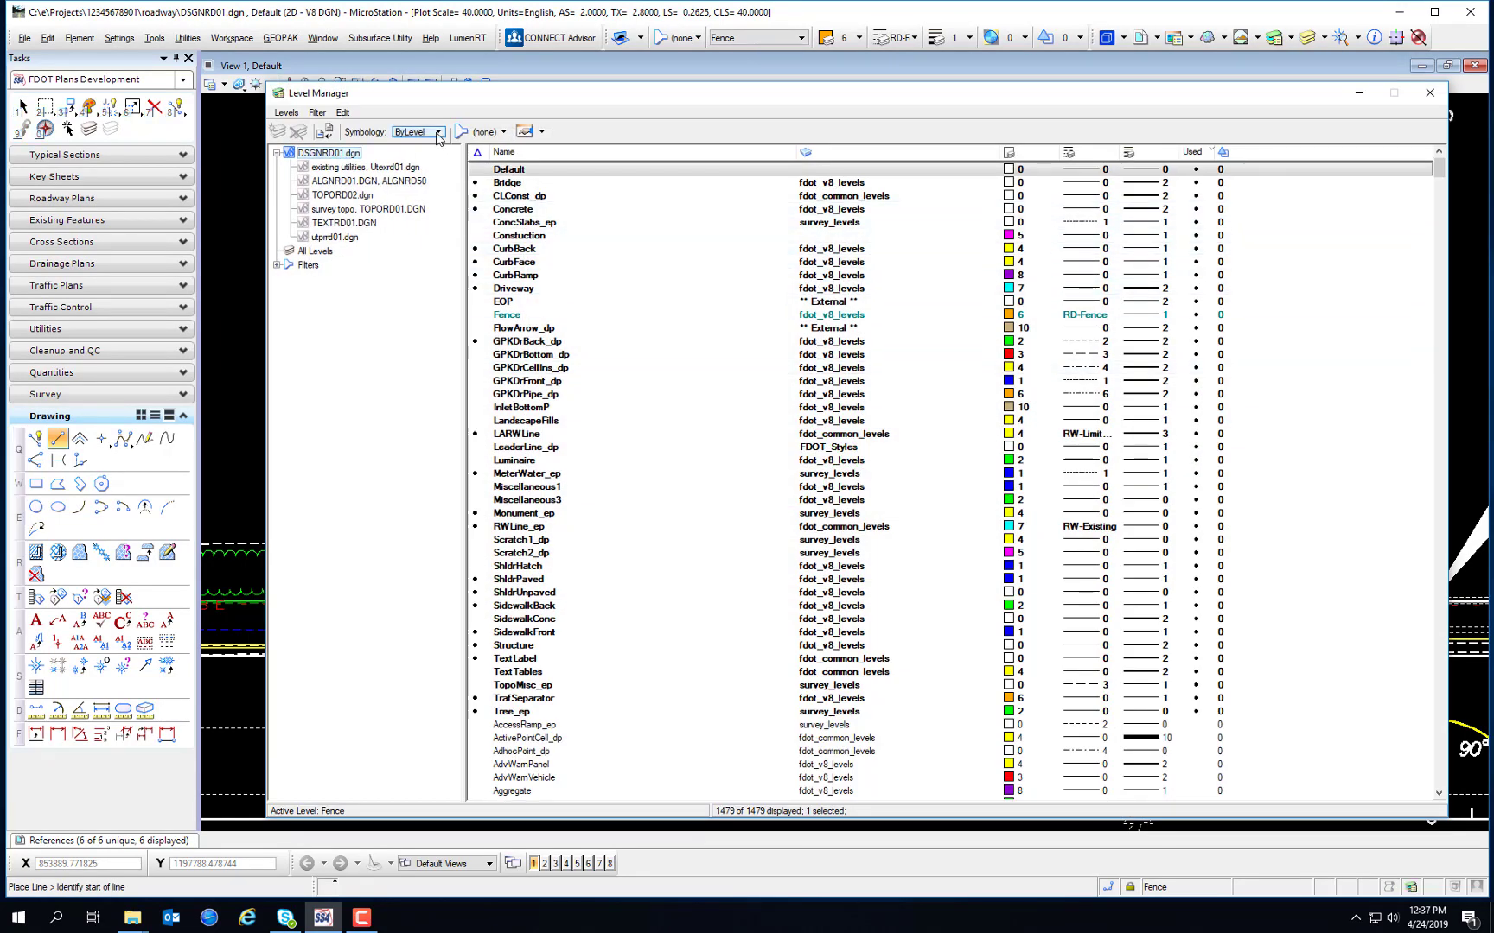
{"action": "left_click", "coordinate": [438, 131]}
{"action": "left_click", "coordinate": [419, 152]}
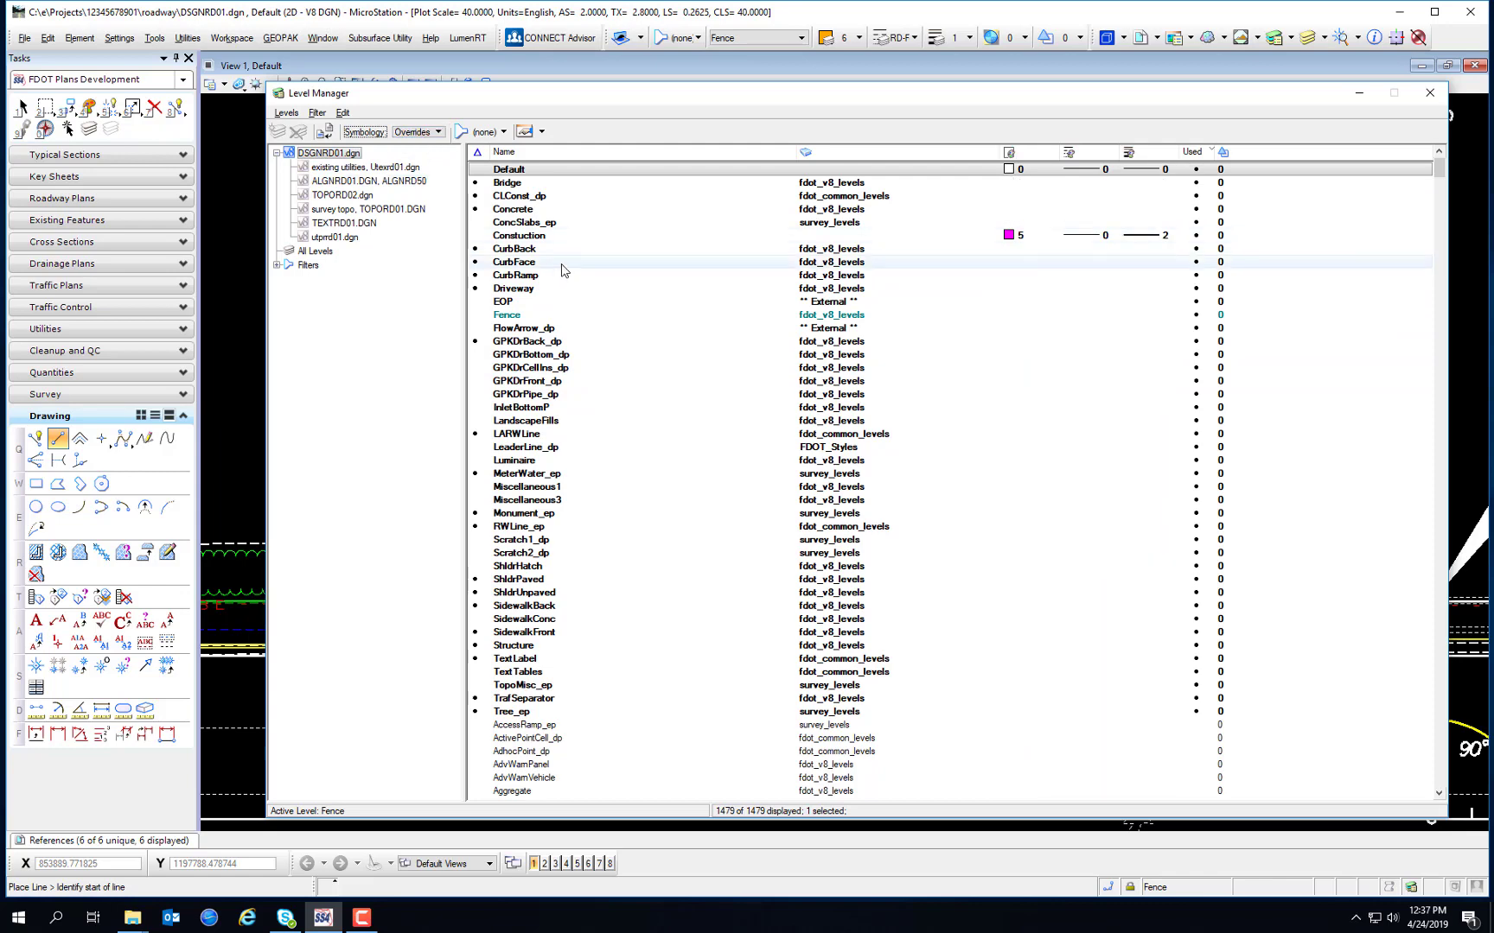
Set the Fence level's override symbology to color 1, line style 4 and weight 5 in its Level Properties
{"action": "left_click", "coordinate": [557, 319]}
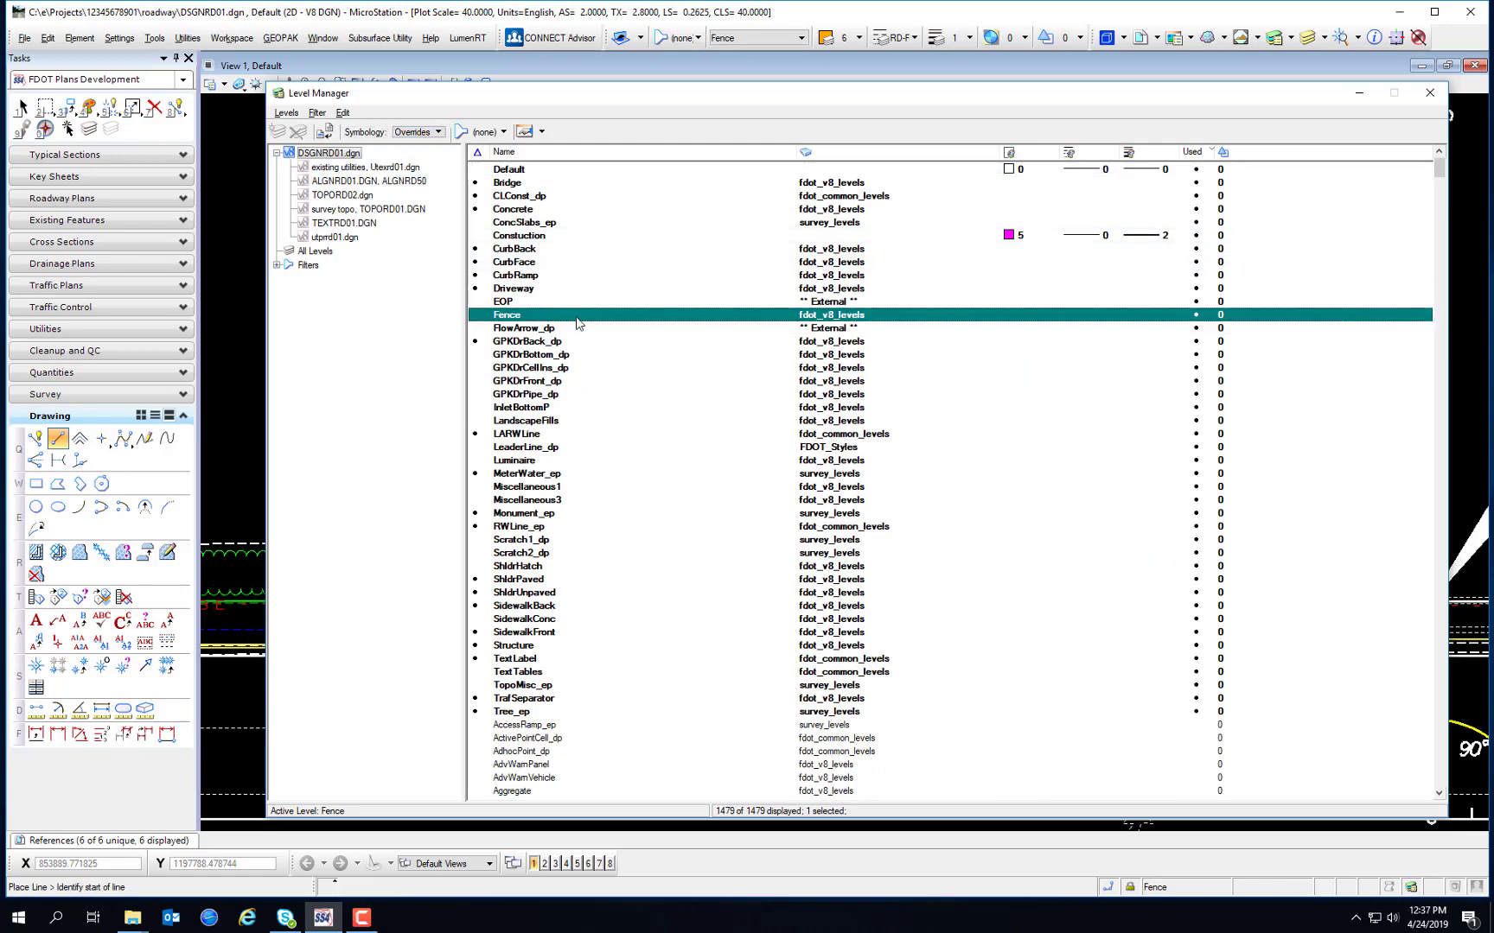
{"action": "right_click", "coordinate": [517, 320]}
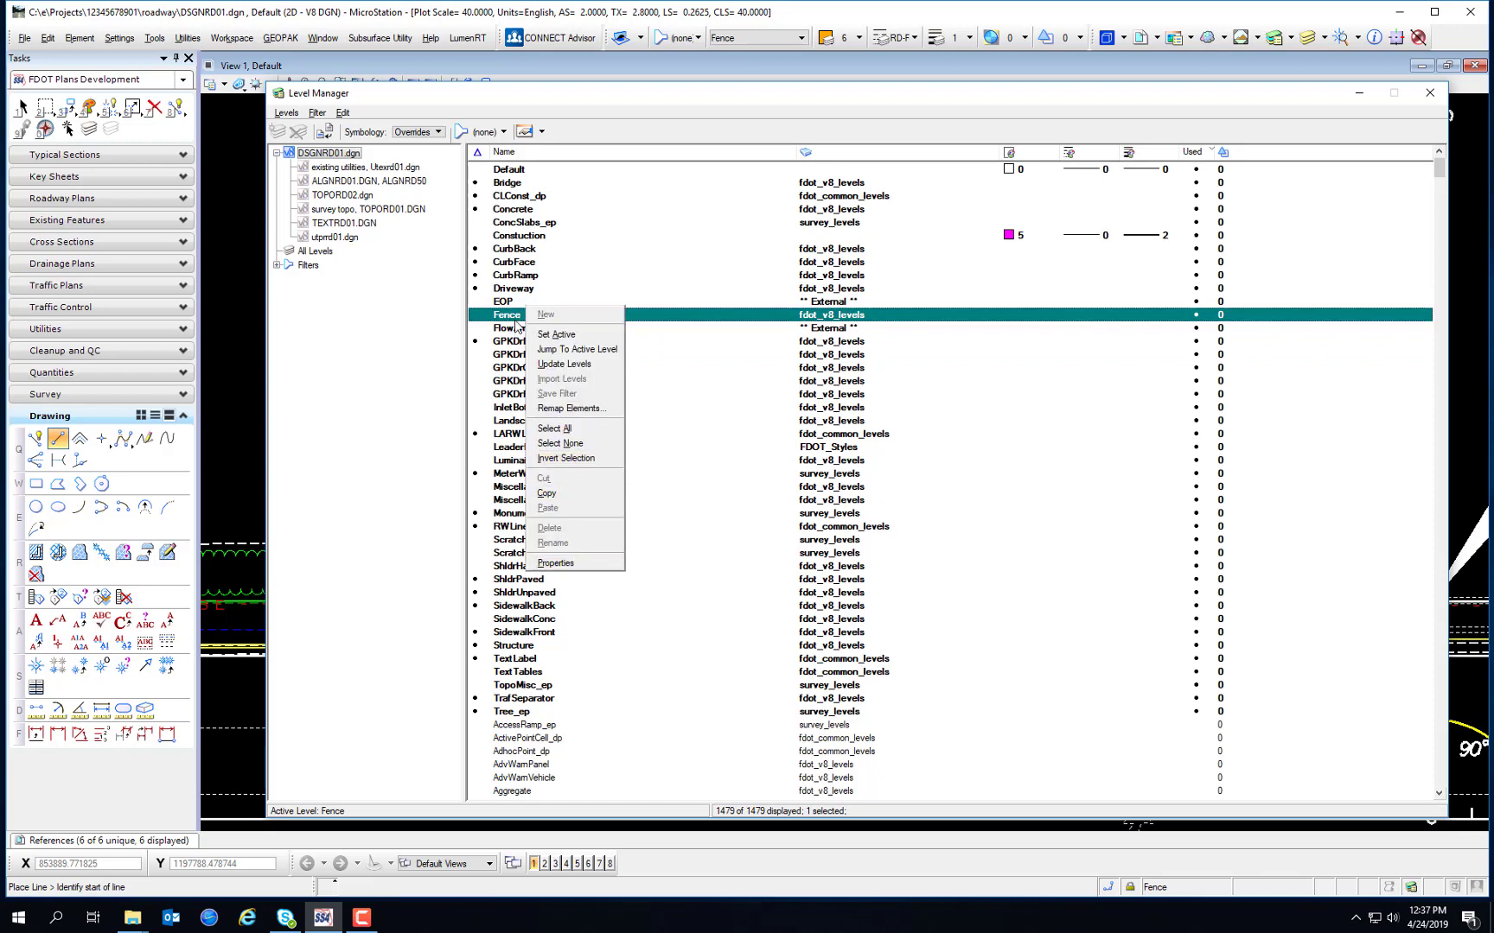
{"action": "left_click", "coordinate": [580, 565]}
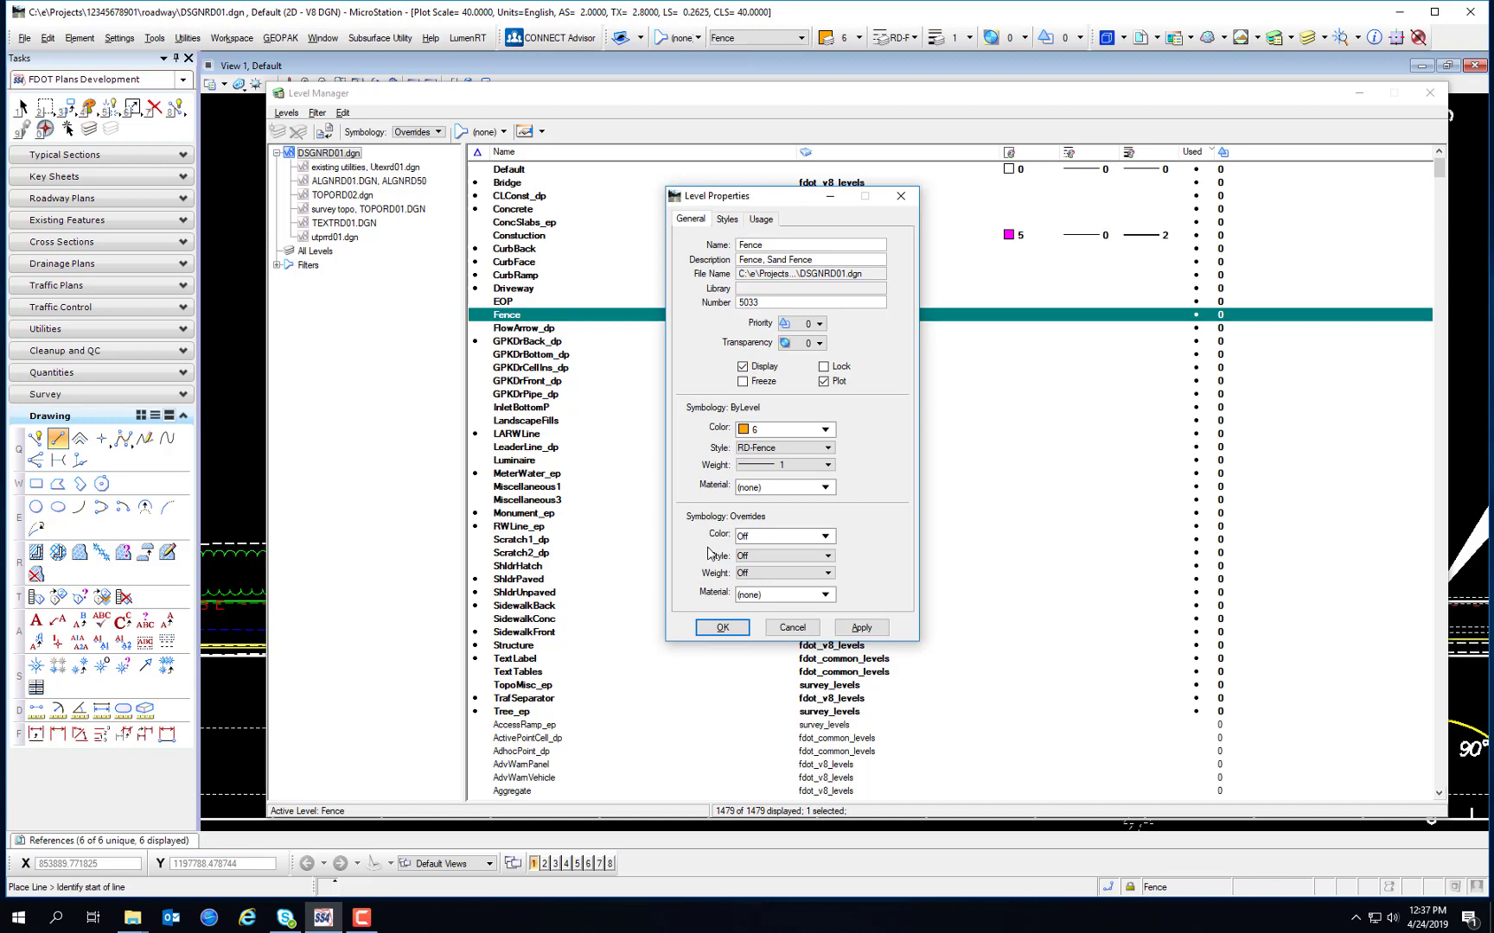
{"action": "left_click", "coordinate": [793, 537]}
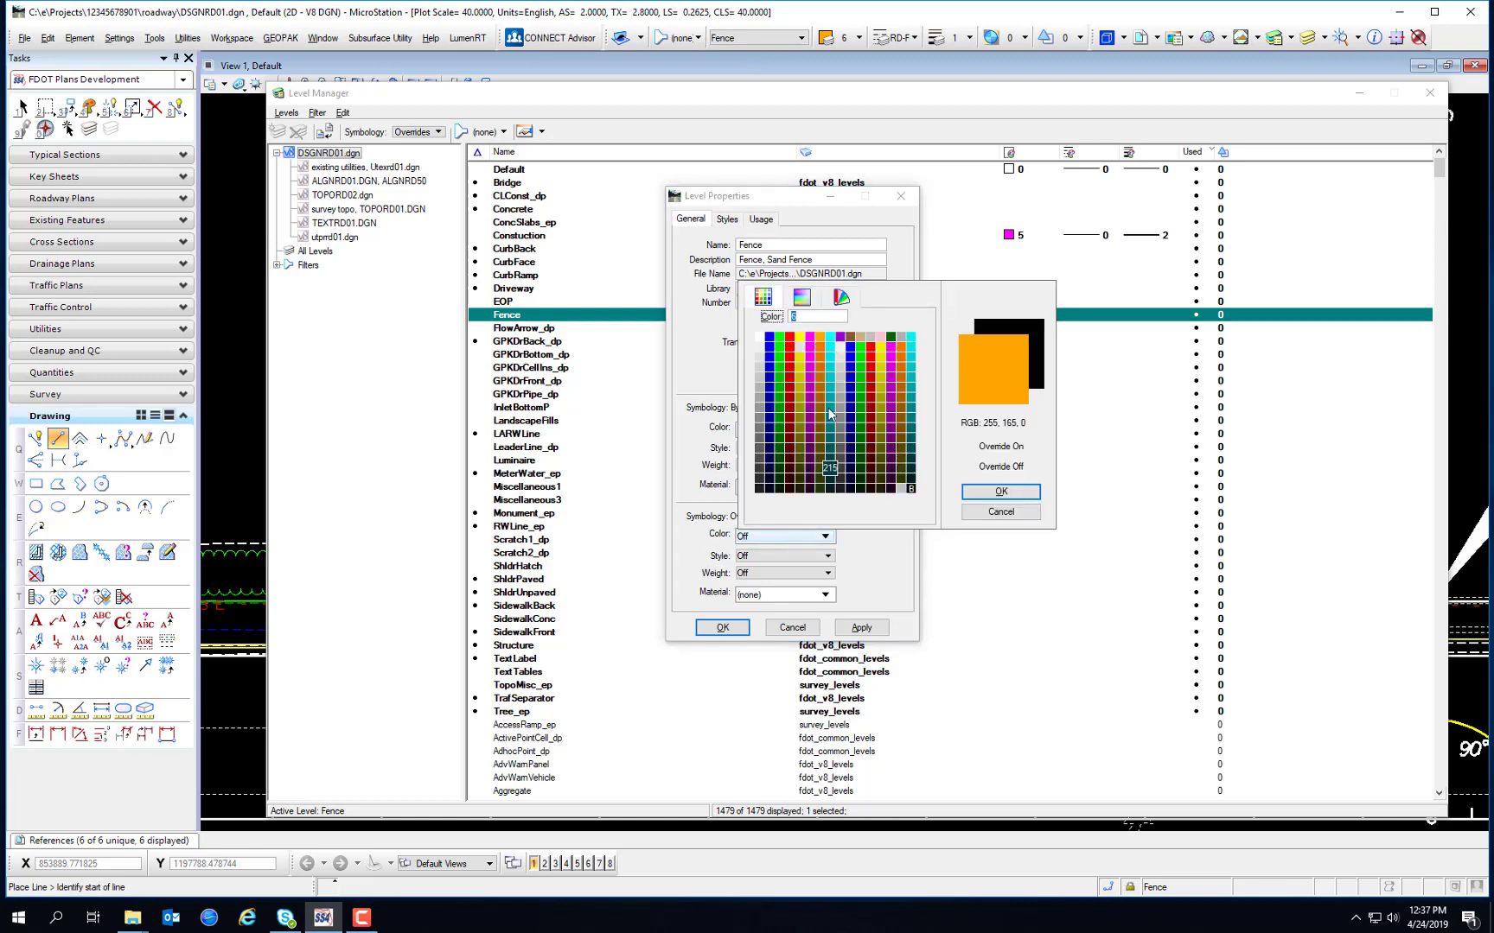
{"action": "left_click", "coordinate": [771, 337]}
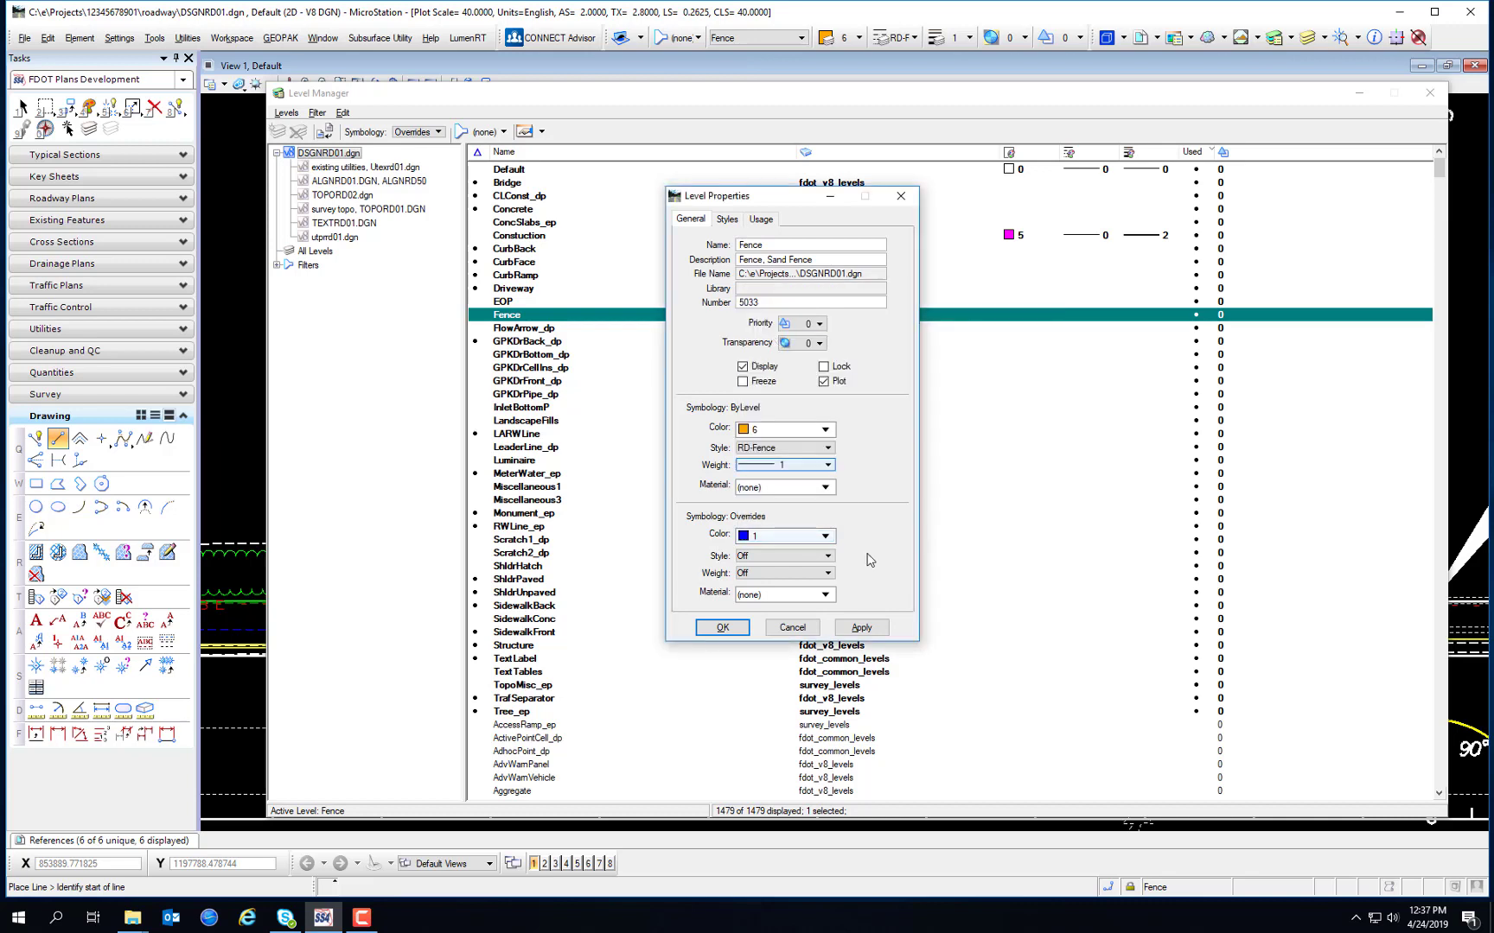
{"action": "left_click", "coordinate": [763, 557]}
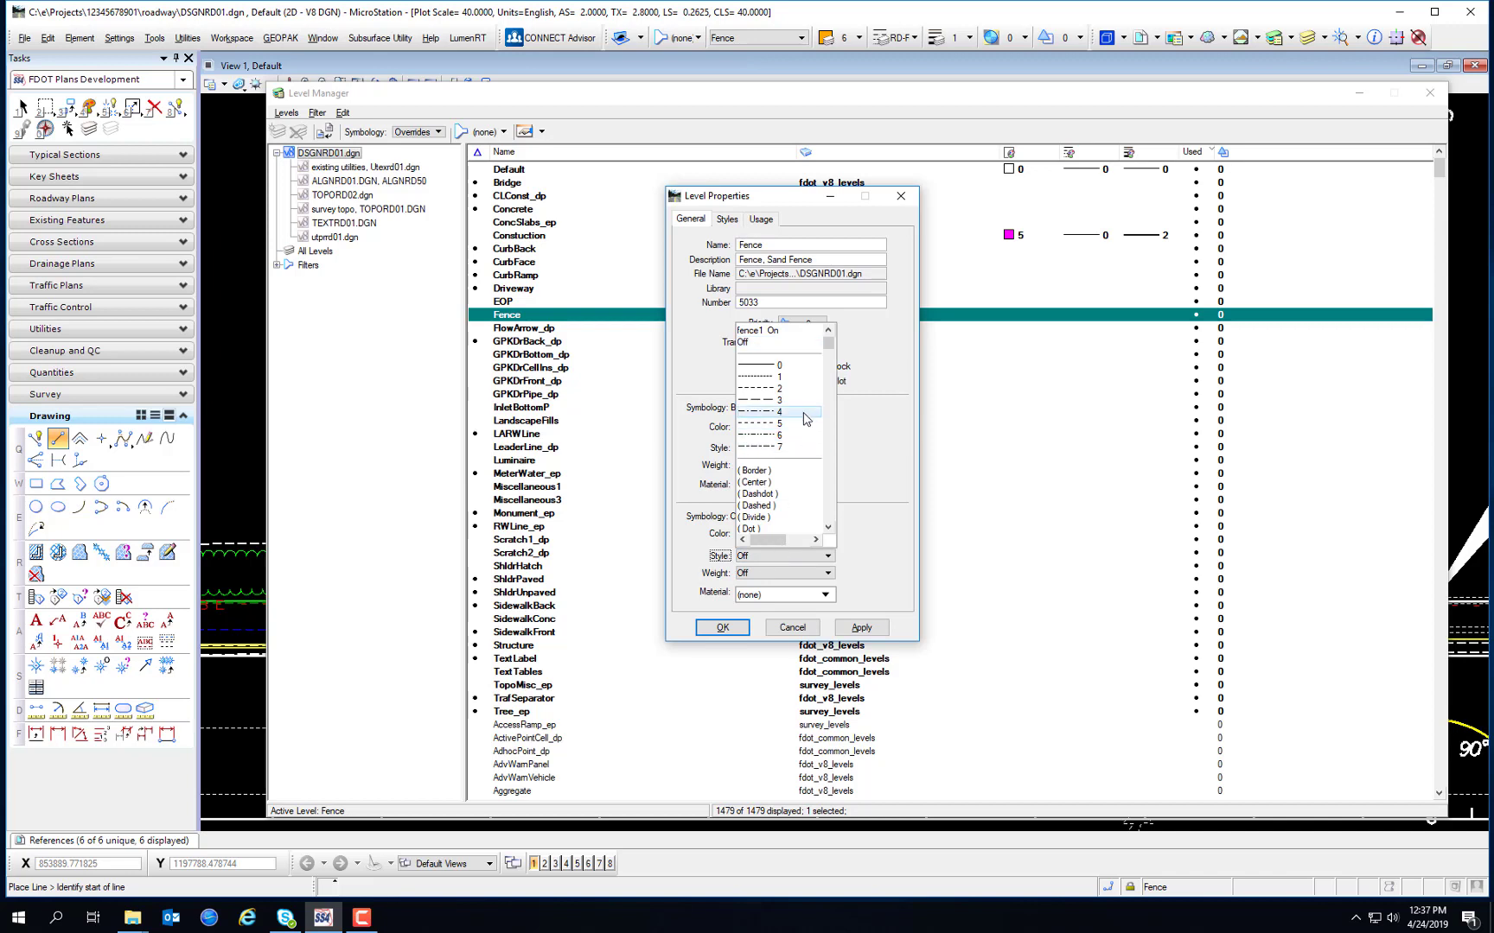
{"action": "left_click", "coordinate": [778, 413]}
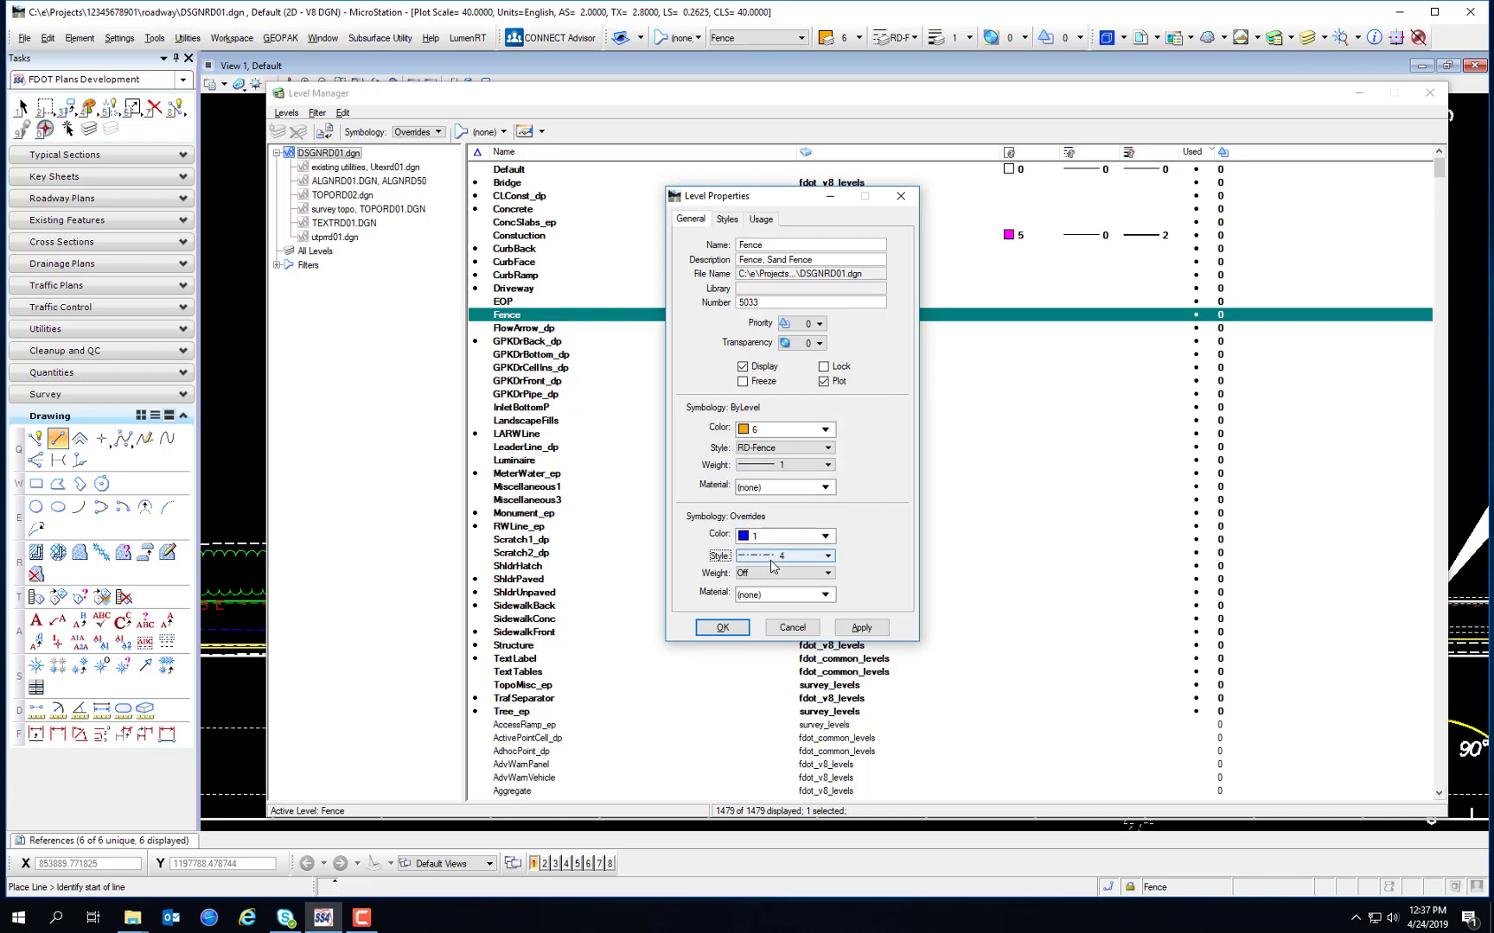
{"action": "left_click", "coordinate": [760, 574]}
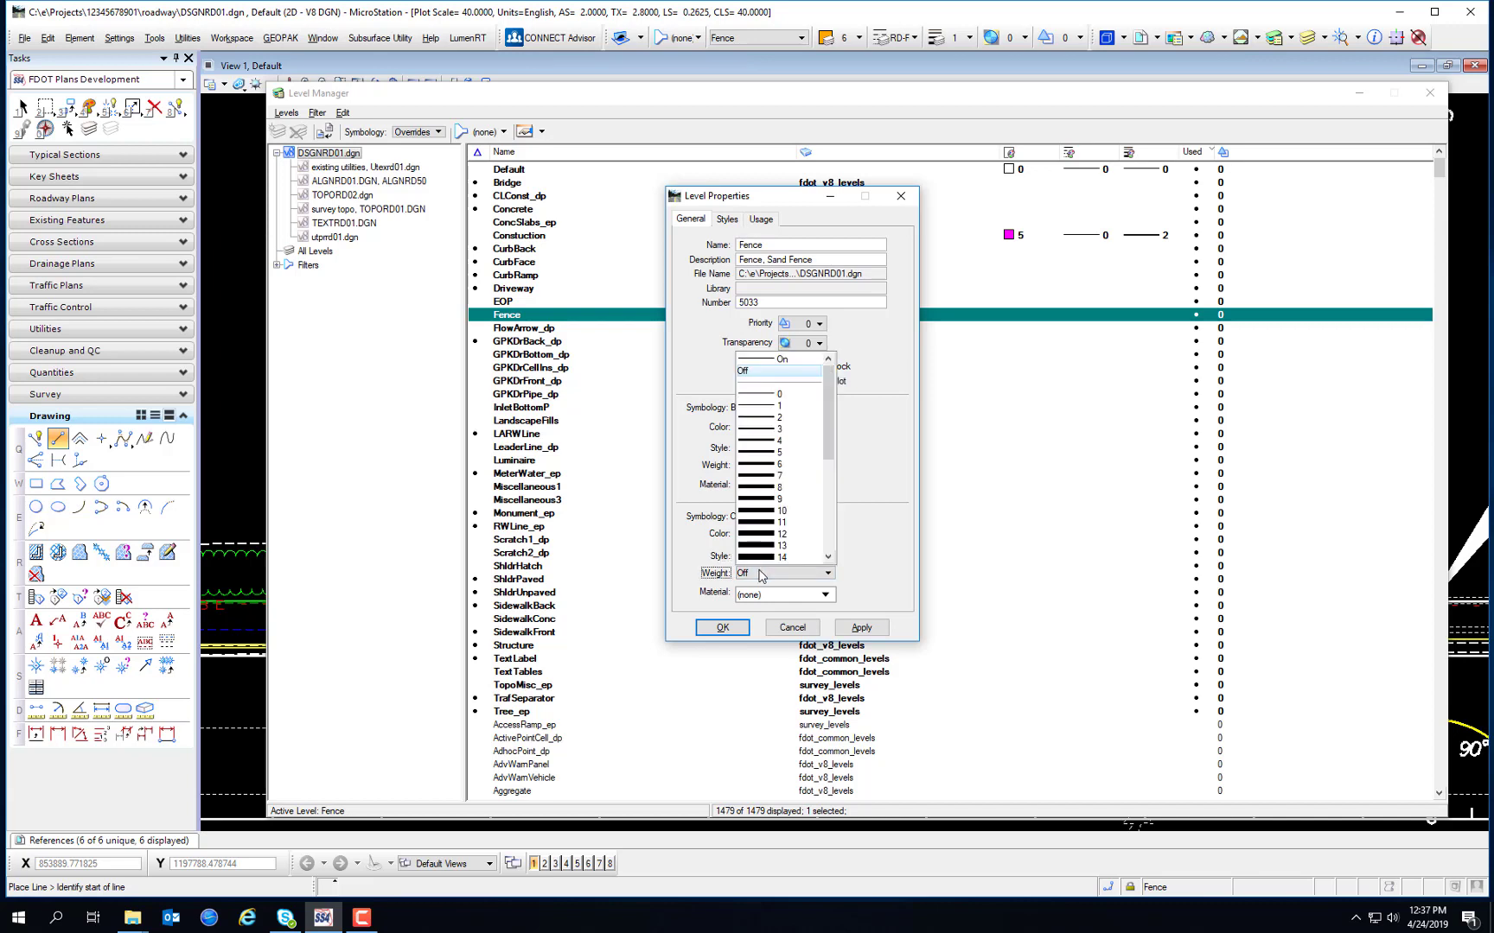
{"action": "left_click", "coordinate": [795, 452]}
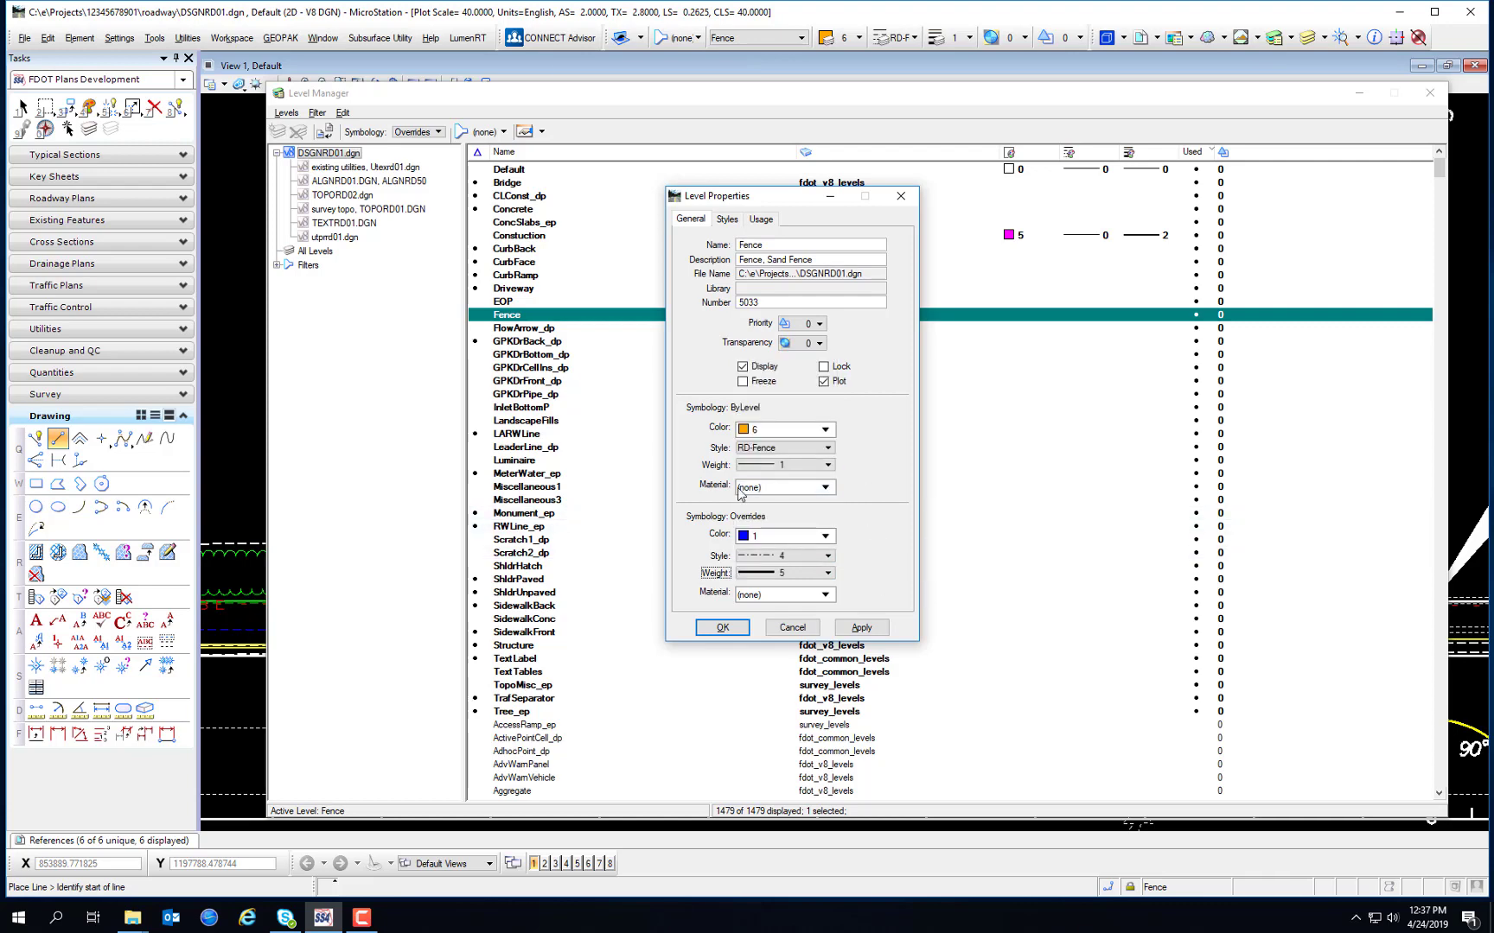
{"action": "left_click", "coordinate": [722, 627]}
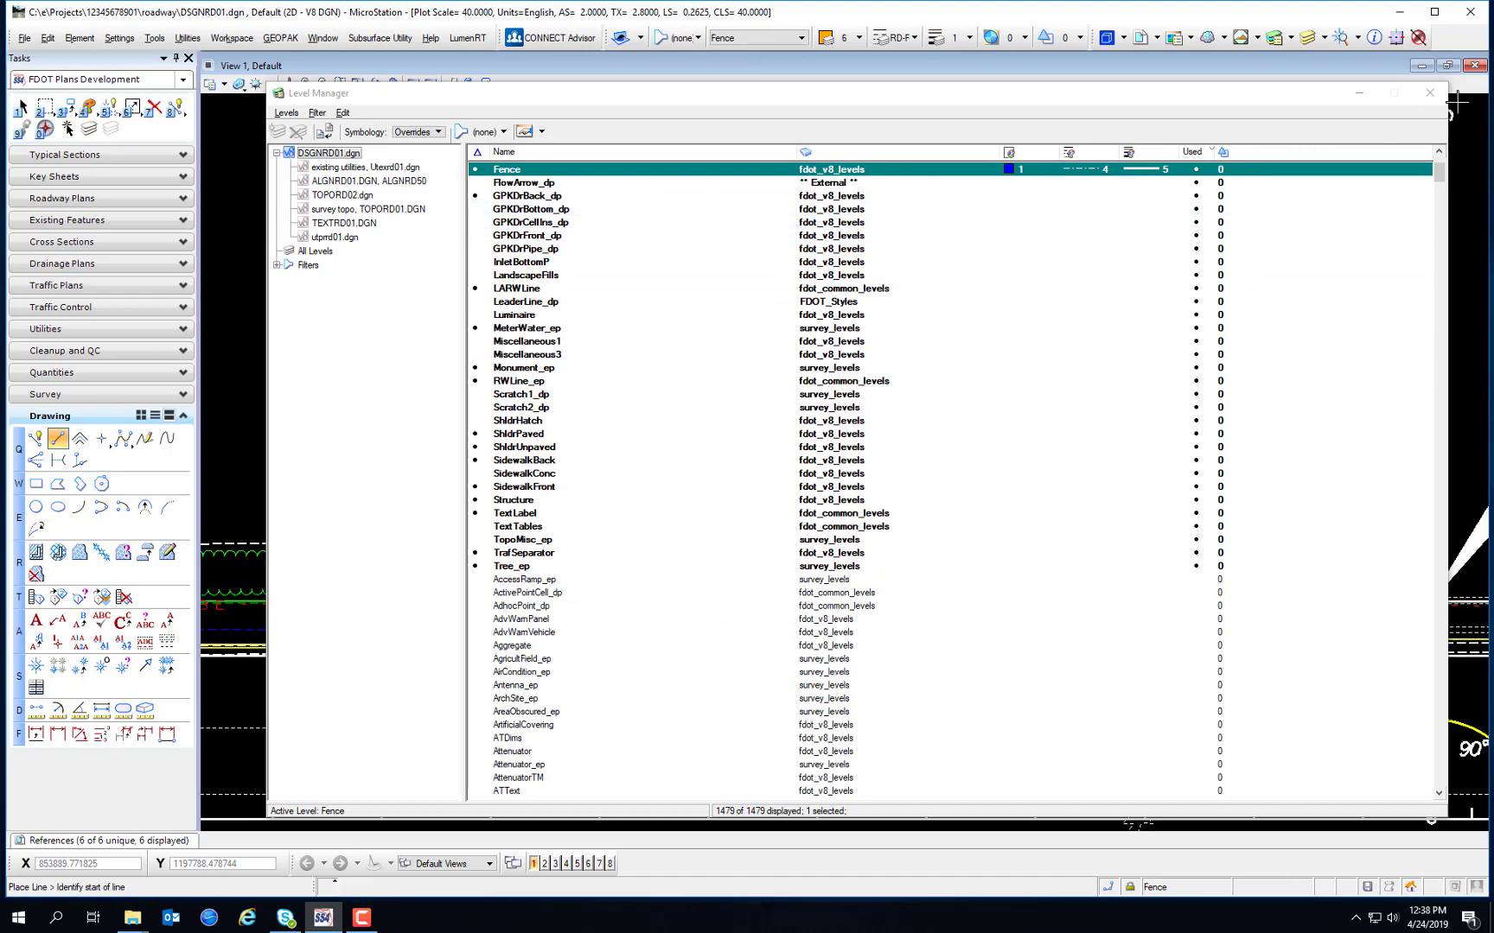
{"action": "left_click", "coordinate": [1429, 93]}
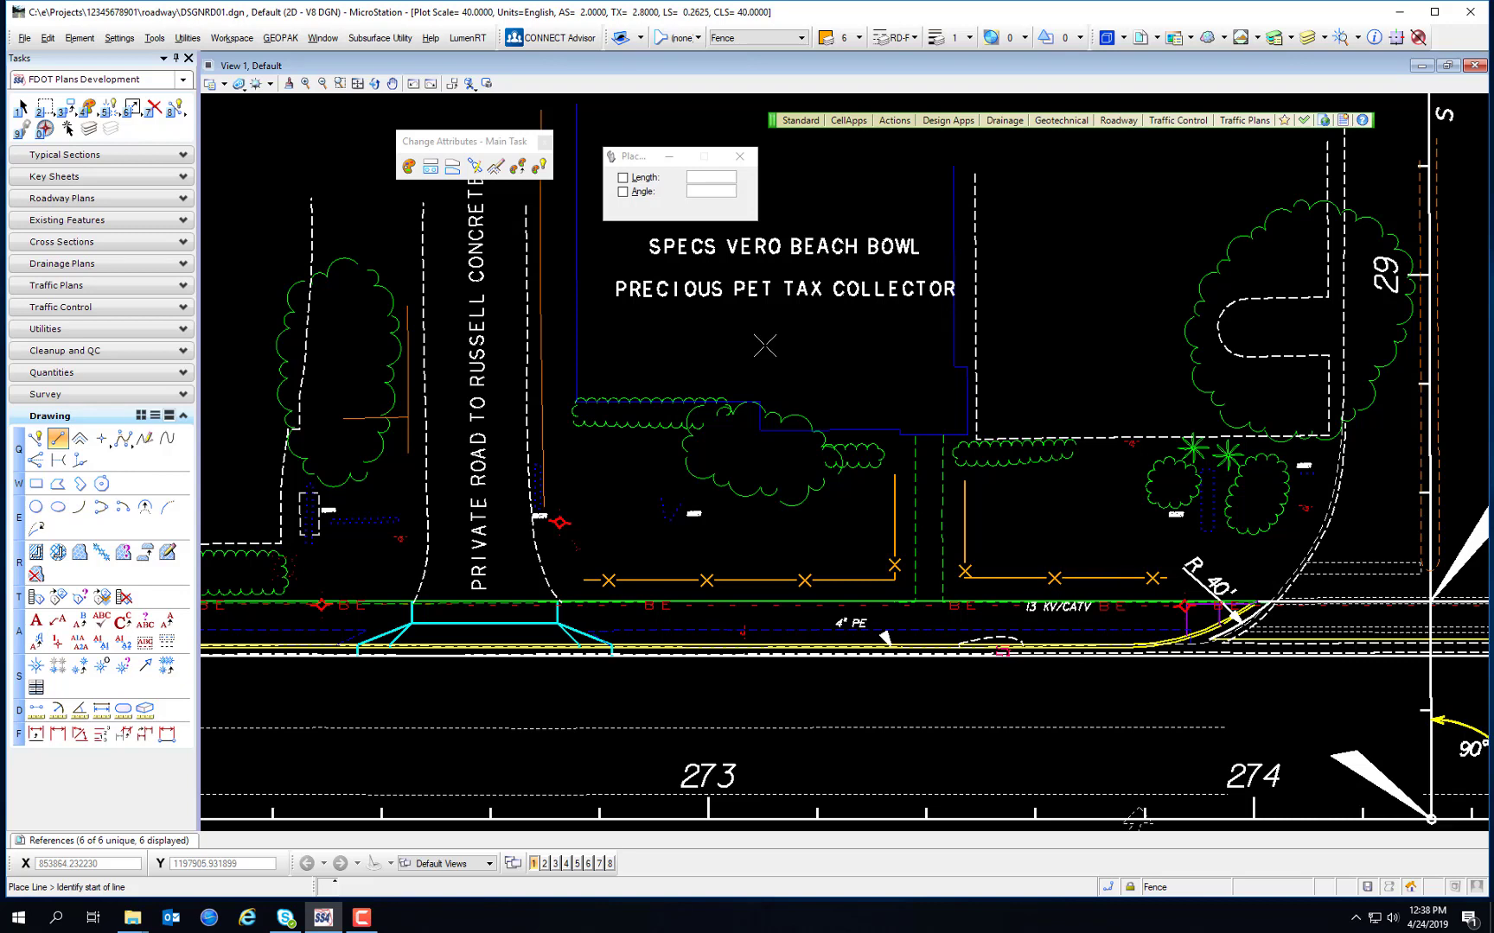
Turn on the Level Overrides view attribute for View 1
{"action": "left_click", "coordinate": [22, 105]}
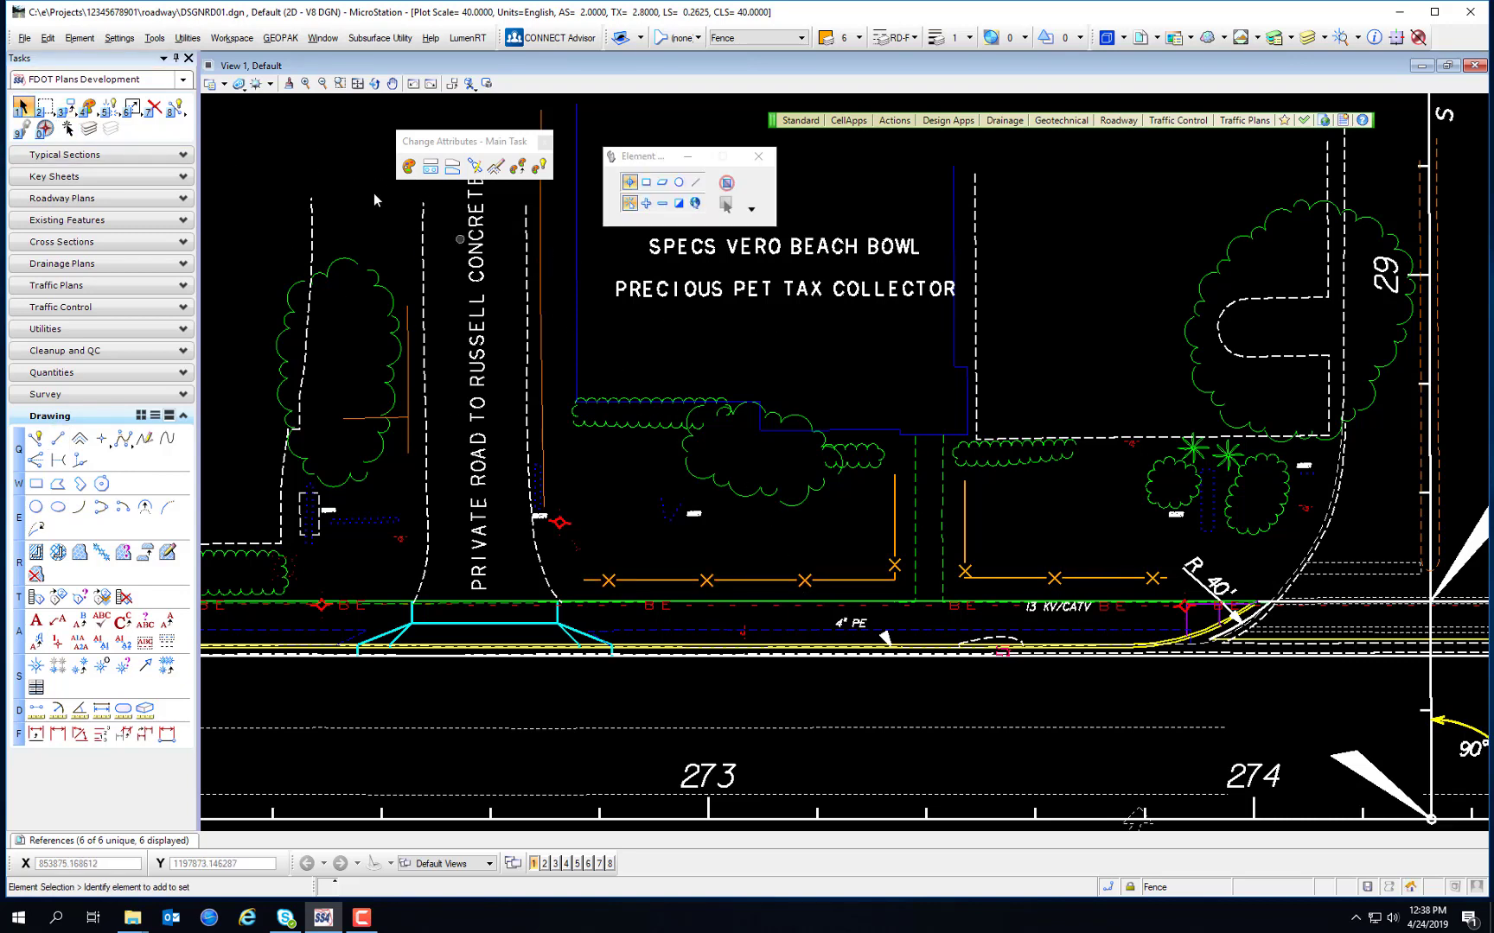
{"action": "left_click", "coordinate": [225, 86]}
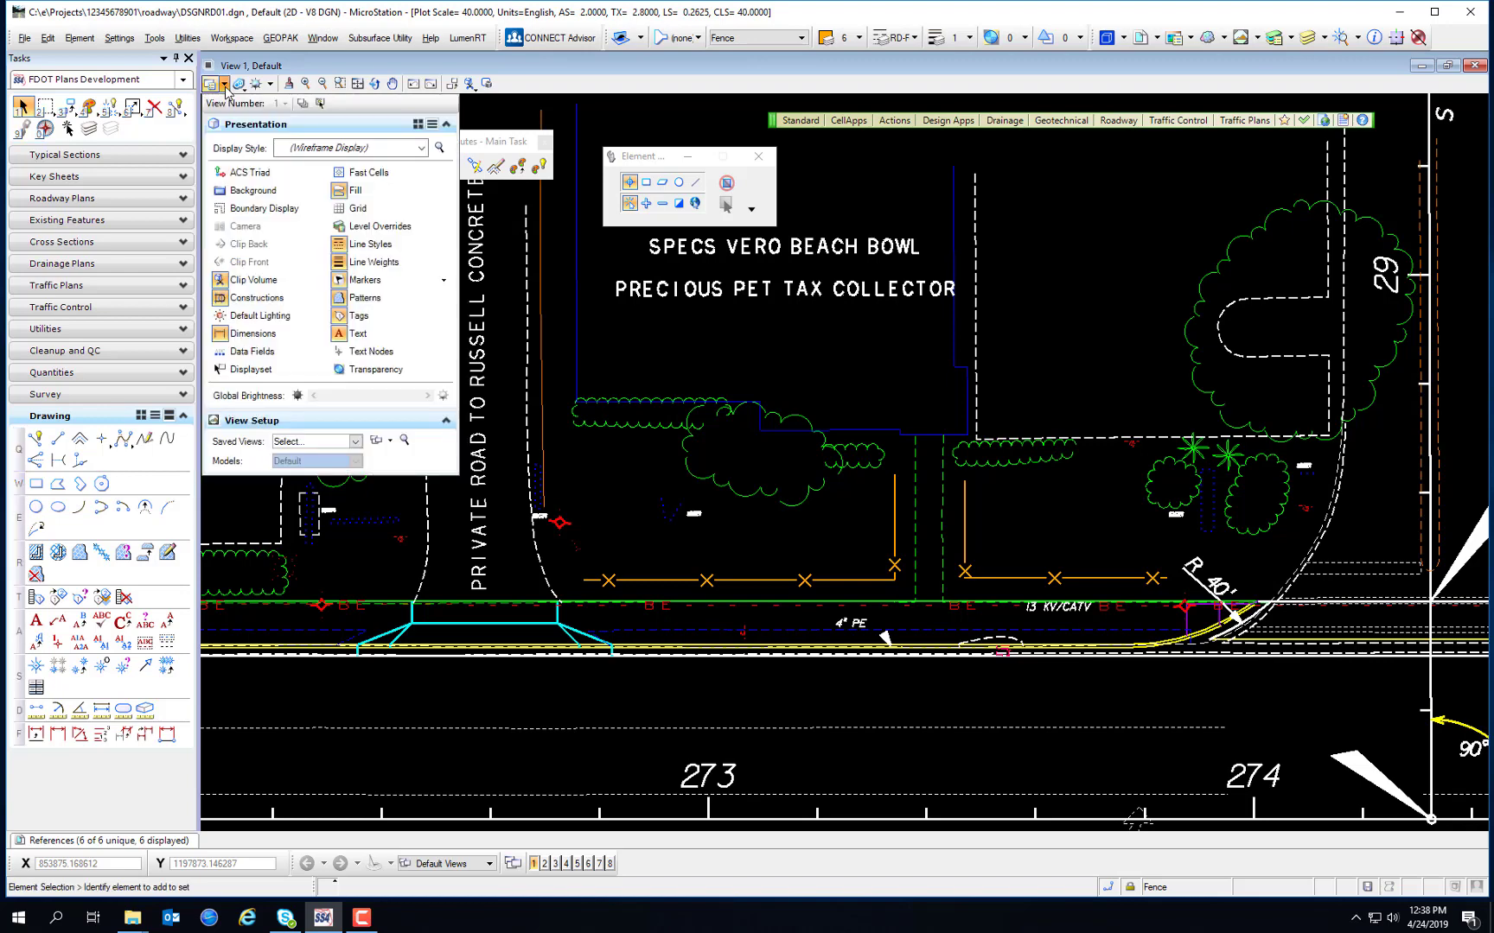
{"action": "left_click", "coordinate": [407, 228]}
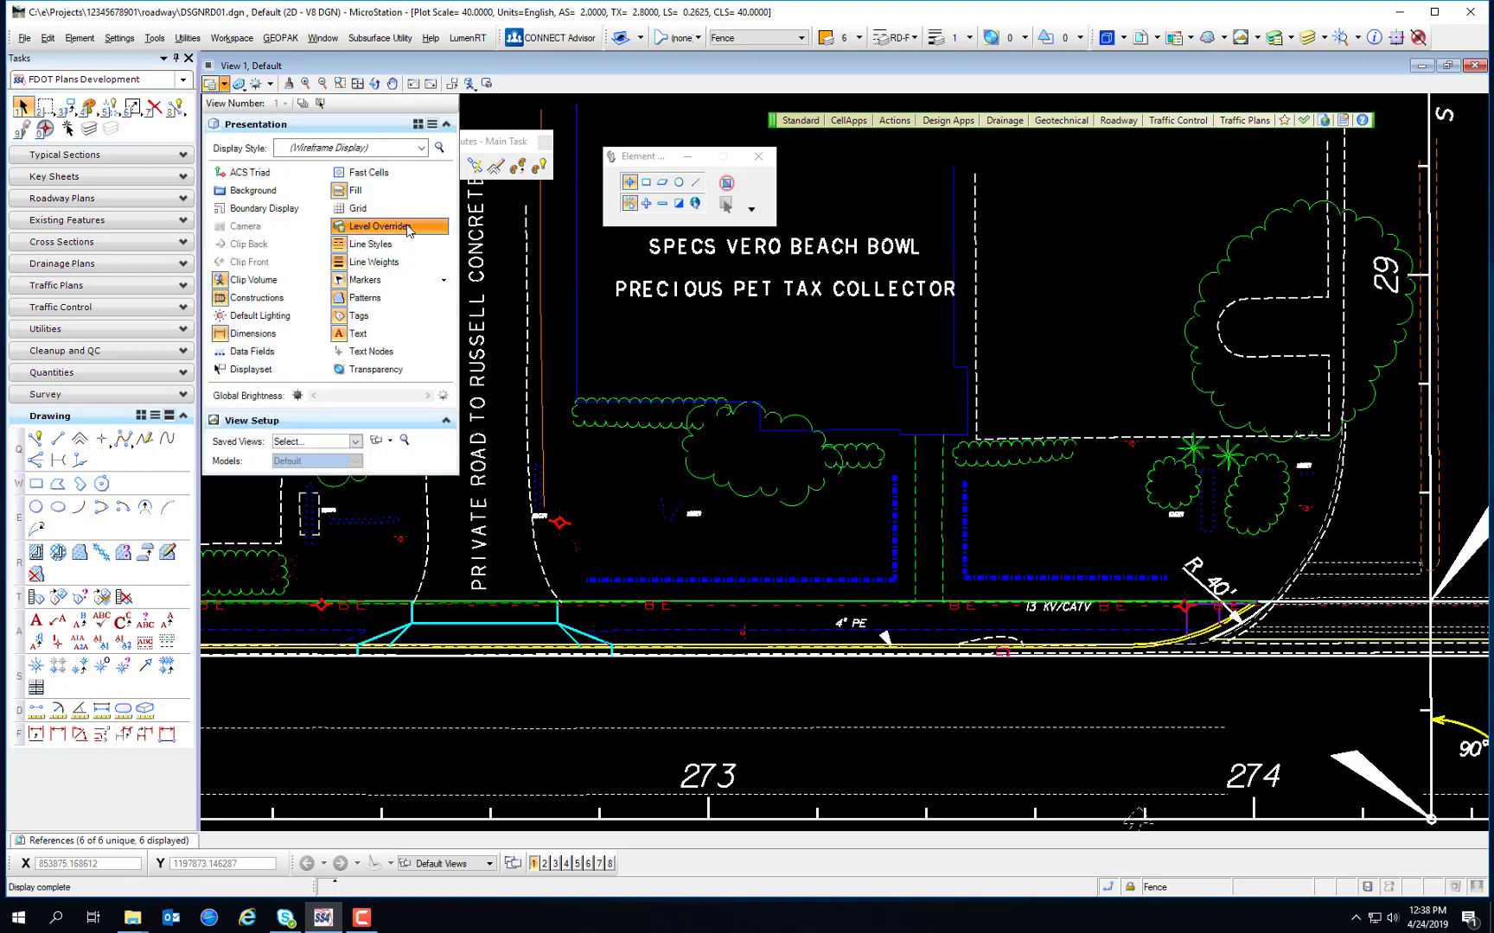